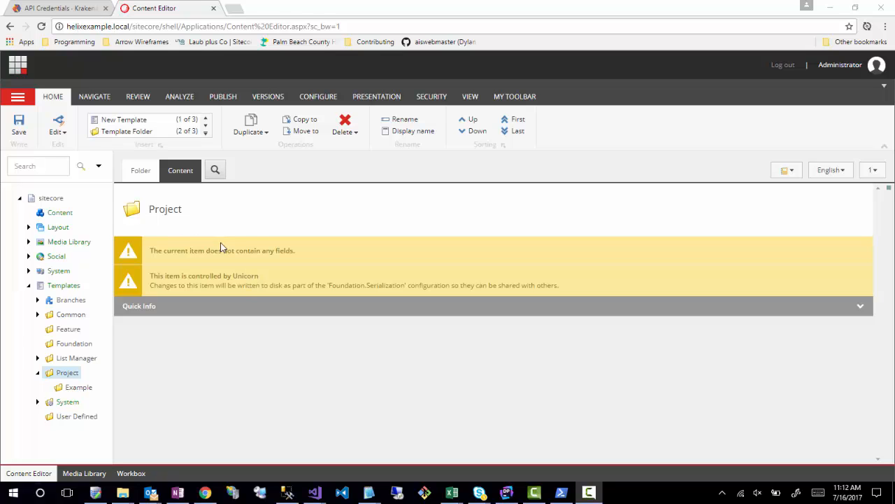
- Switch to the HelixExample solution in Visual Studio, examine the Sitecore.Project.Example project structure, and return to the Content Editor
{"action": "mouse_move", "coordinate": [314, 492]}
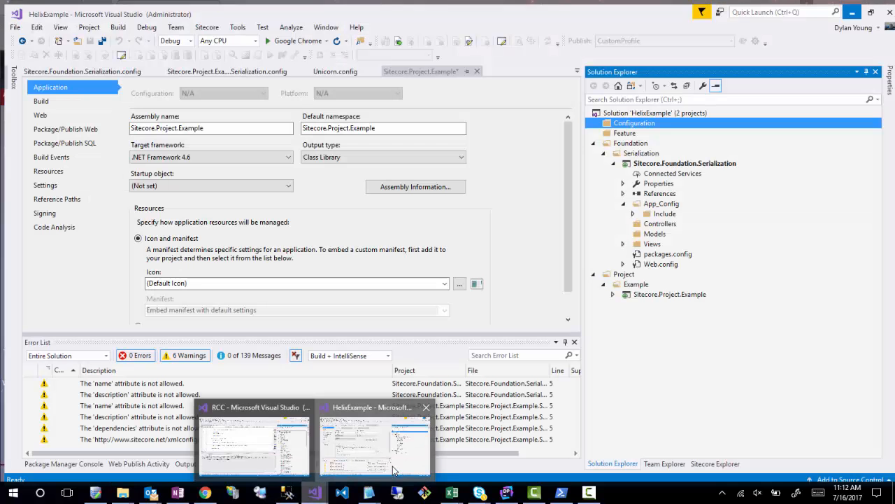
{"action": "left_click", "coordinate": [394, 470]}
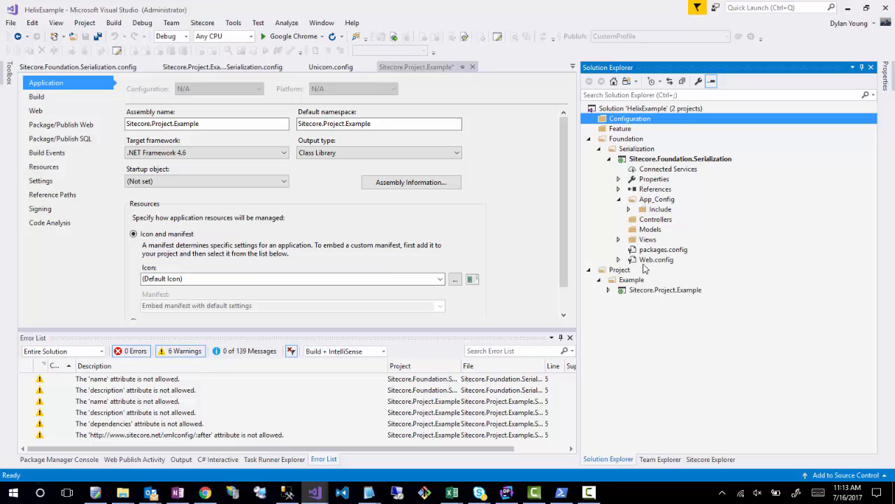
{"action": "left_click", "coordinate": [608, 290]}
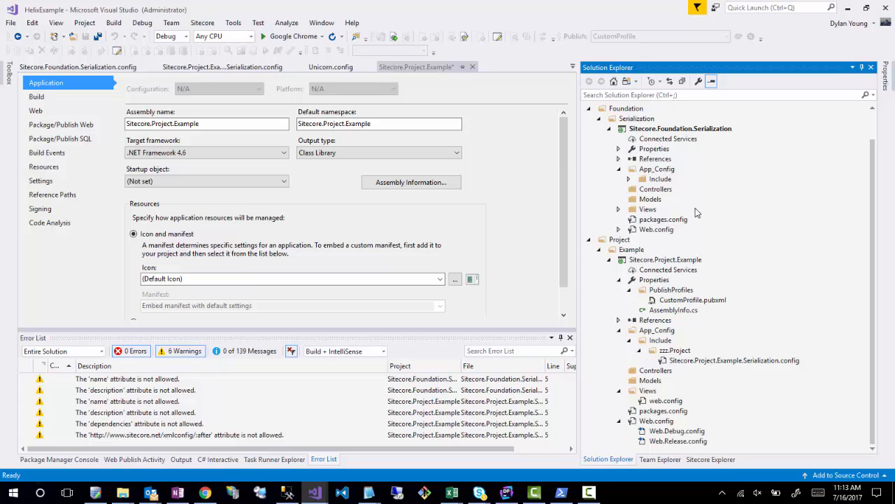
{"action": "left_click", "coordinate": [849, 12]}
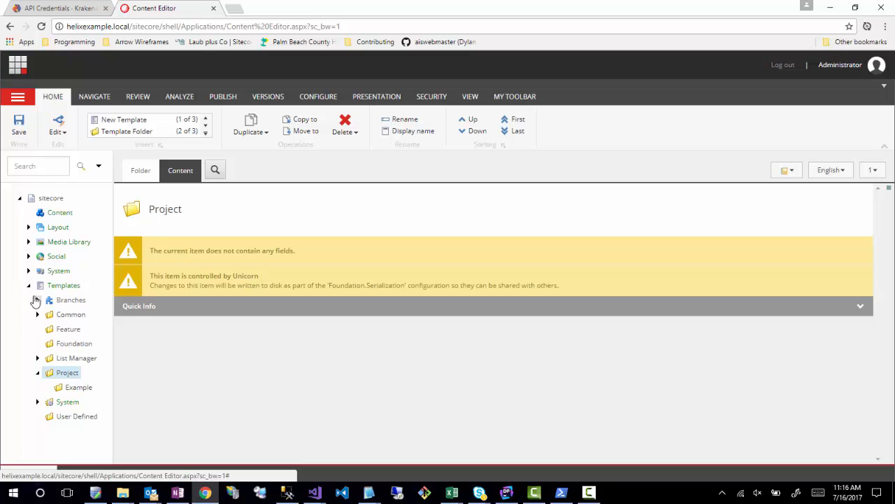
- Examine the content tree's Layout branch with its Layouts and Renderings folders, plus the System and Templates branches
{"action": "left_click", "coordinate": [28, 226]}
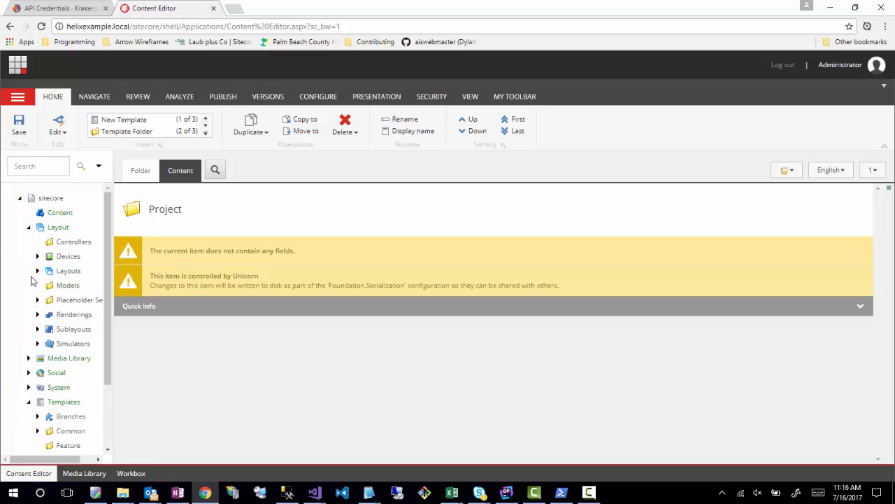
{"action": "left_click", "coordinate": [37, 314]}
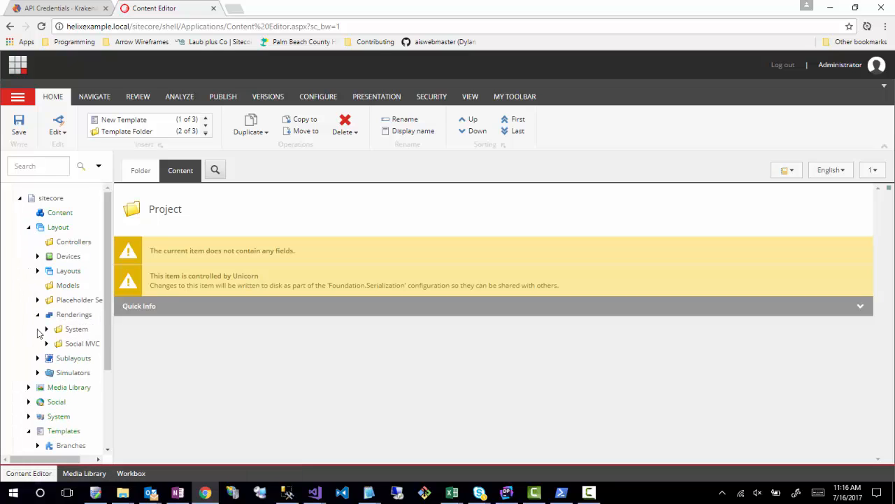
{"action": "left_click", "coordinate": [37, 271]}
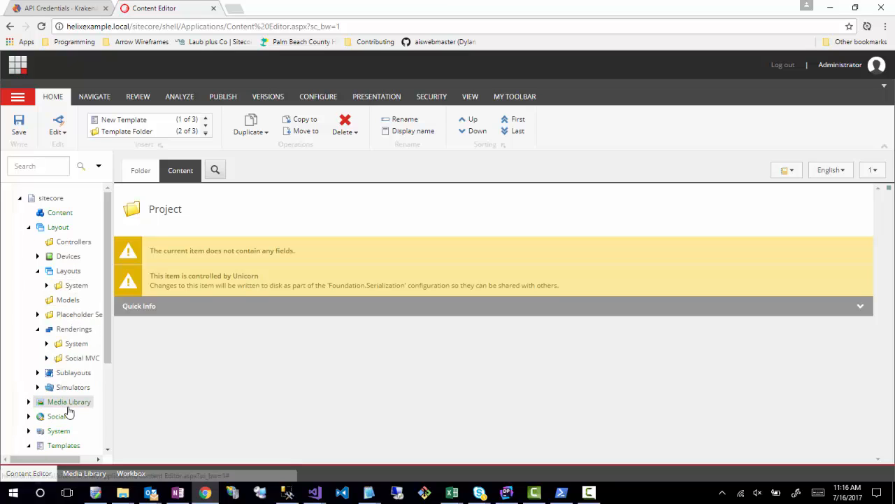
{"action": "scroll", "coordinate": [66, 409], "scroll_direction": "down", "scroll_amount": 3}
{"action": "left_click", "coordinate": [28, 333]}
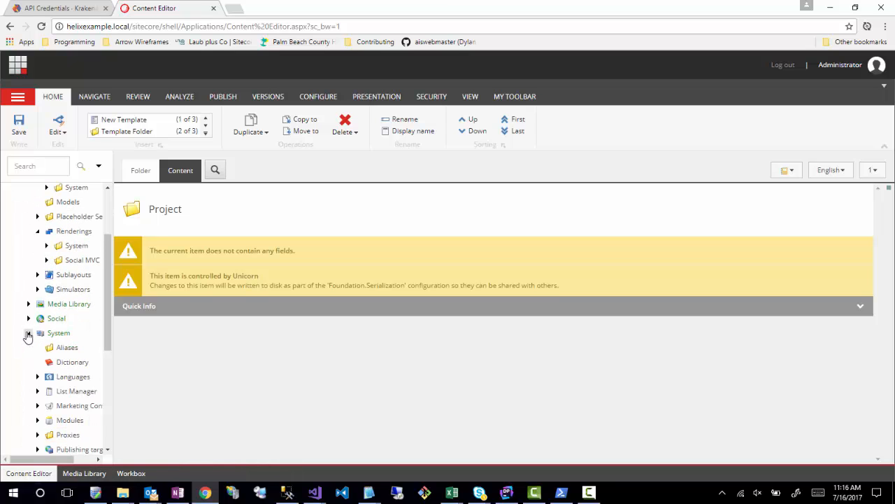
{"action": "left_click", "coordinate": [28, 333]}
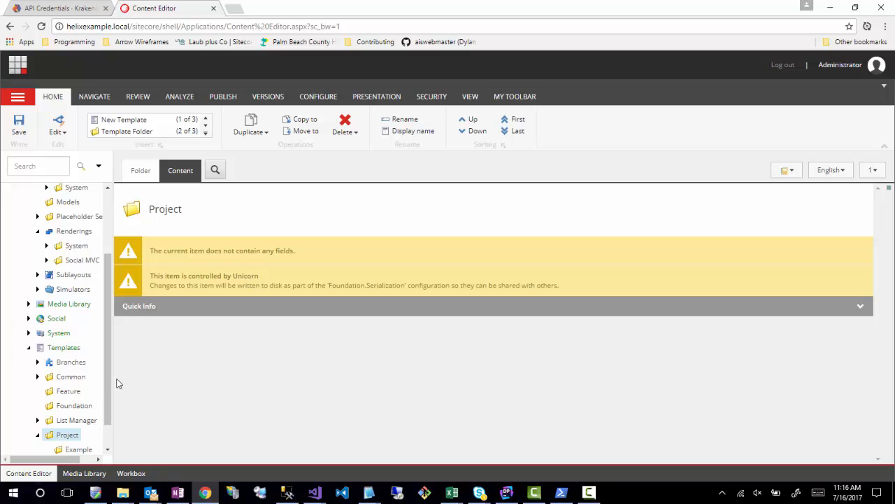
{"action": "scroll", "coordinate": [80, 386], "scroll_direction": "down", "scroll_amount": 1}
{"action": "scroll", "coordinate": [79, 385], "scroll_direction": "up", "scroll_amount": 4}
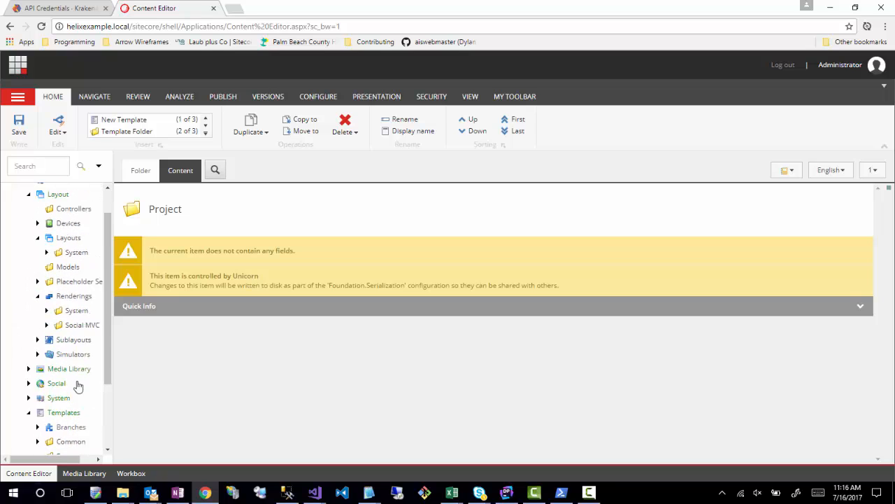
{"action": "scroll", "coordinate": [35, 399], "scroll_direction": "down", "scroll_amount": 2}
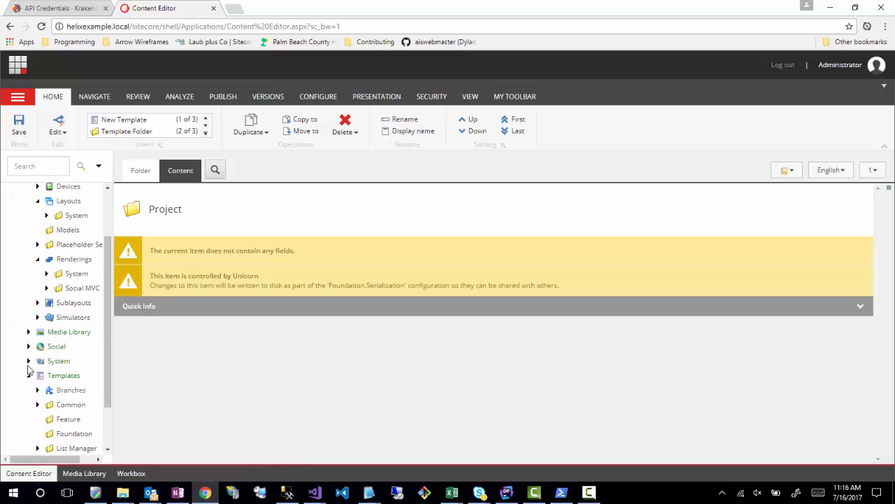
{"action": "left_click", "coordinate": [29, 361]}
{"action": "left_click", "coordinate": [70, 390]}
{"action": "scroll", "coordinate": [71, 396], "scroll_direction": "down", "scroll_amount": 4}
{"action": "scroll", "coordinate": [69, 384], "scroll_direction": "down", "scroll_amount": 3}
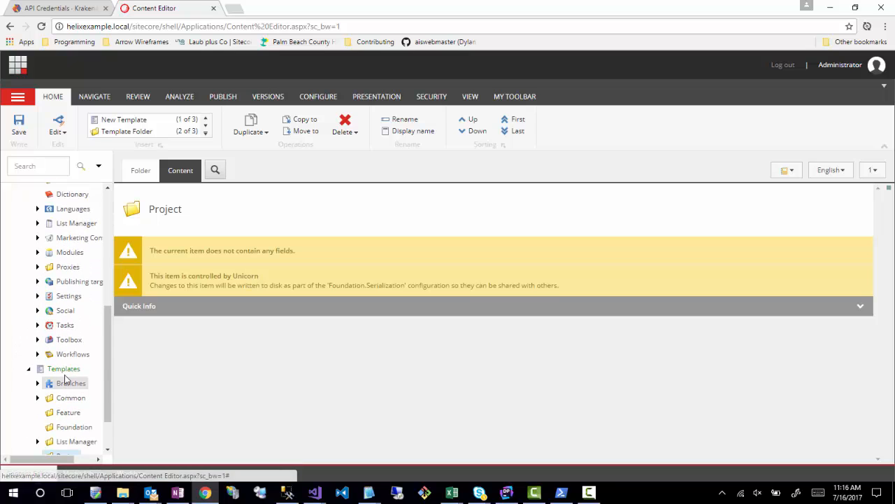
{"action": "scroll", "coordinate": [63, 336], "scroll_direction": "up", "scroll_amount": 9}
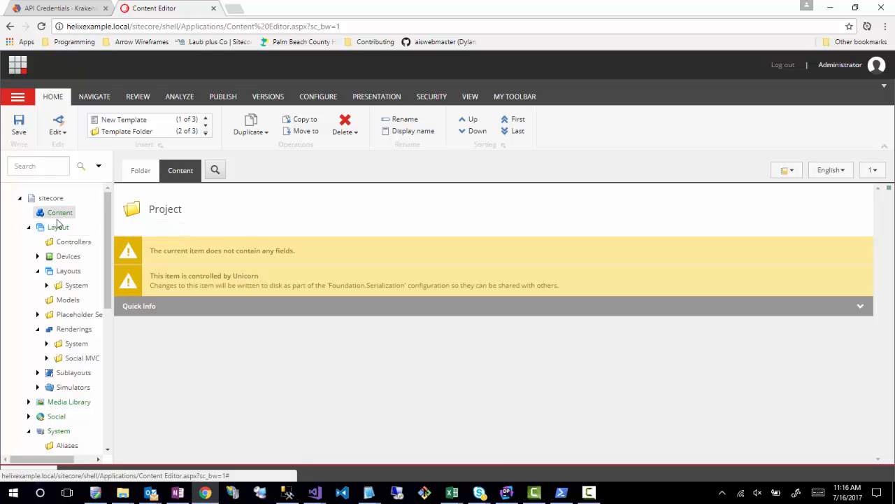
- Change the icon of the Project folder under Templates to the Applications folder_window icon
{"action": "left_click_drag", "start_coordinate": [110, 230], "coordinate": [107, 372]}
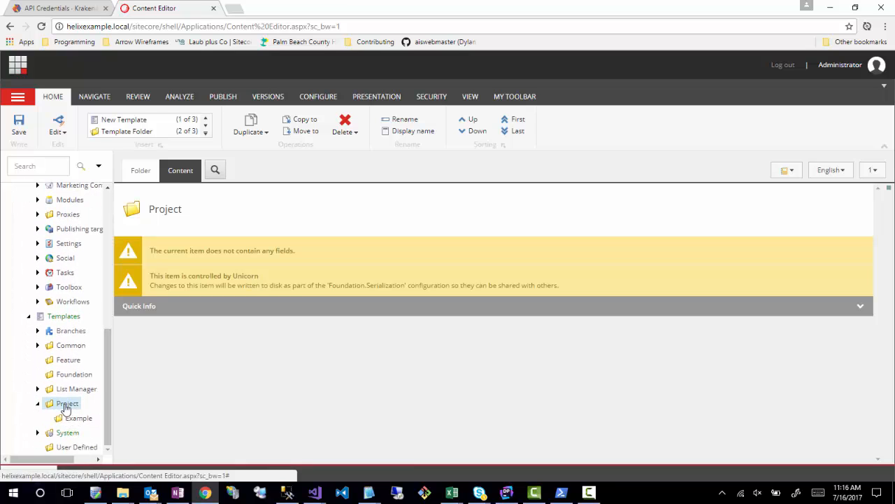
{"action": "left_click", "coordinate": [133, 218]}
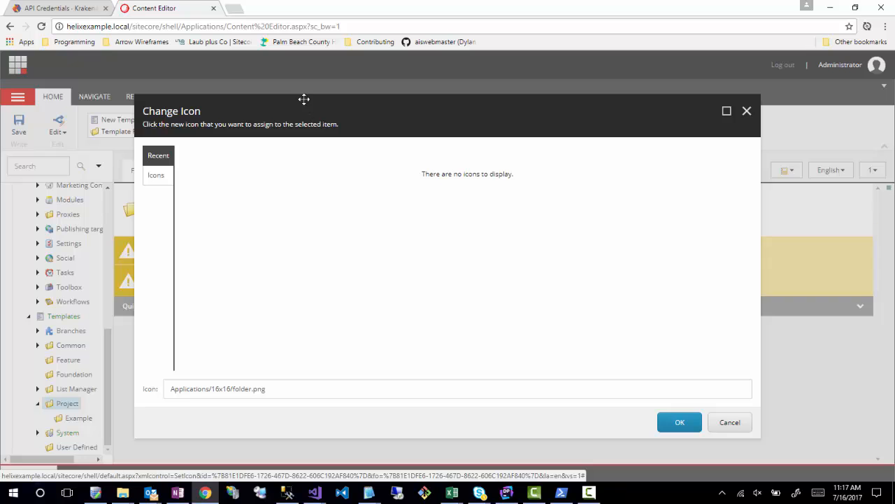
{"action": "left_click_drag", "start_coordinate": [304, 99], "coordinate": [435, 477]}
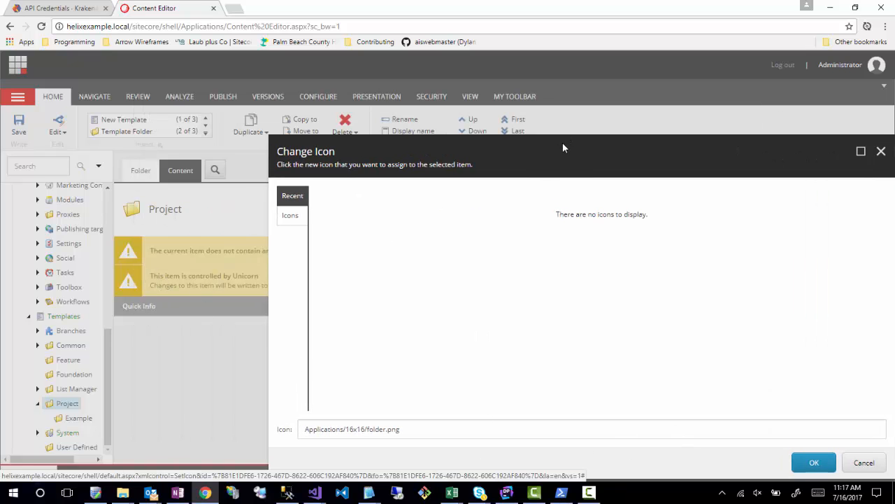
{"action": "left_click_drag", "start_coordinate": [563, 146], "coordinate": [365, 100]}
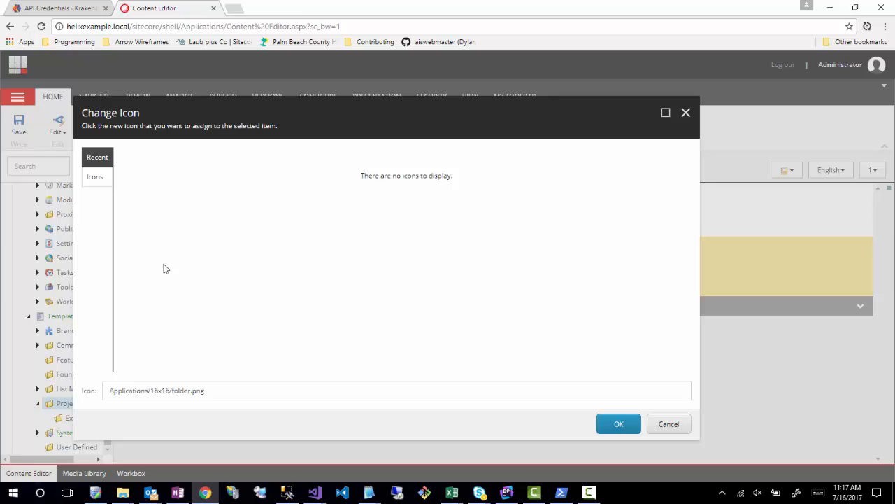
{"action": "left_click", "coordinate": [95, 177]}
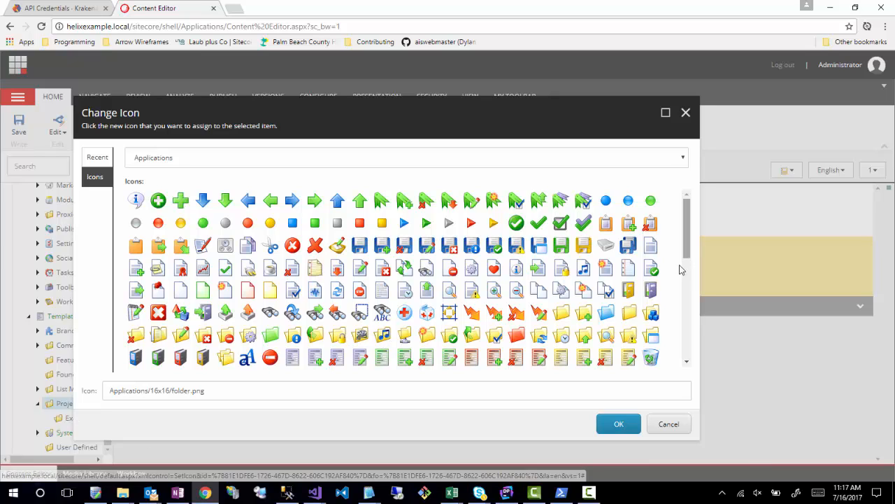
{"action": "left_click", "coordinate": [651, 342]}
{"action": "left_click", "coordinate": [618, 423]}
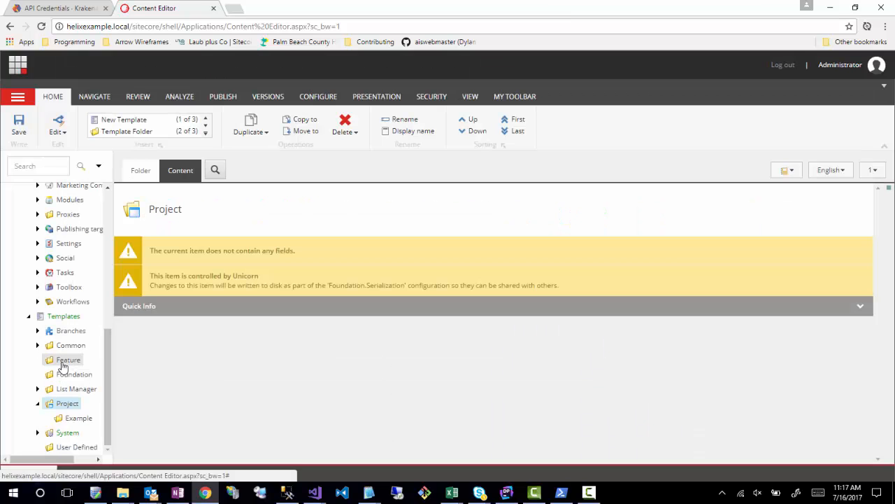
- Change the icon of the Feature folder under Templates to Applications/32x32/folder_cubes.png
{"action": "left_click", "coordinate": [67, 359]}
{"action": "left_click", "coordinate": [175, 174]}
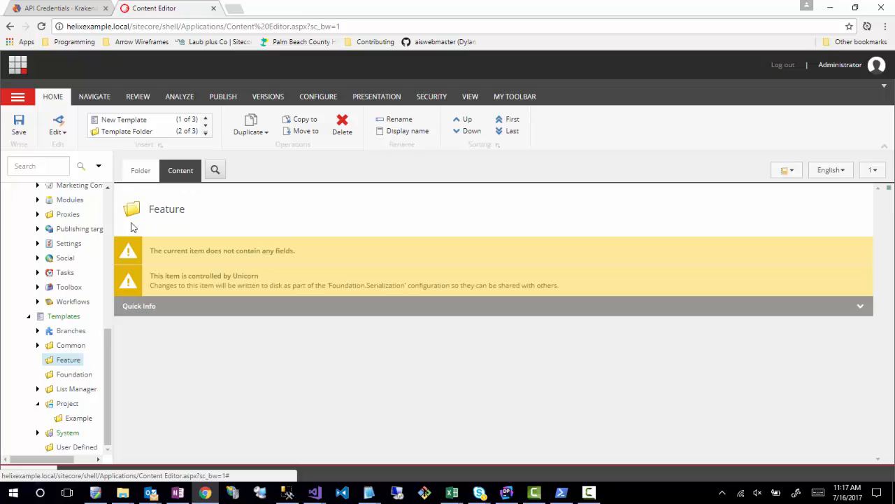
{"action": "left_click", "coordinate": [131, 208]}
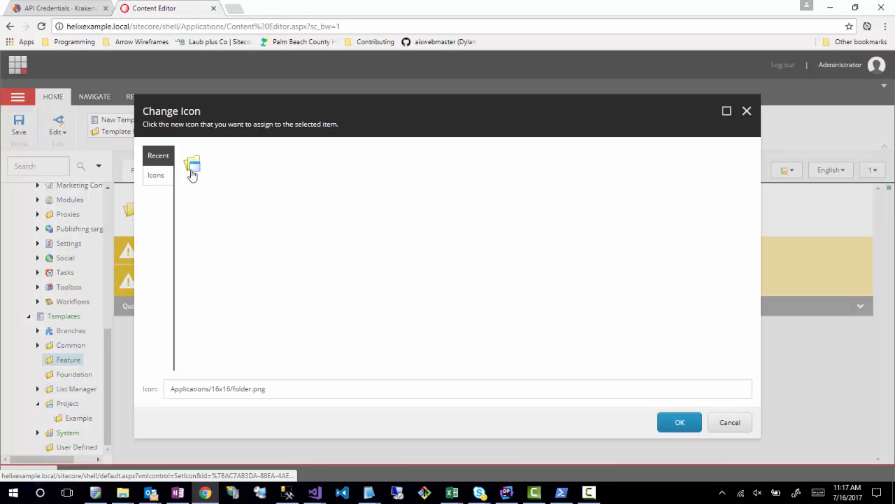
{"action": "left_click", "coordinate": [155, 177]}
{"action": "left_click", "coordinate": [156, 154]}
{"action": "left_click", "coordinate": [193, 166]}
{"action": "left_click", "coordinate": [155, 175]}
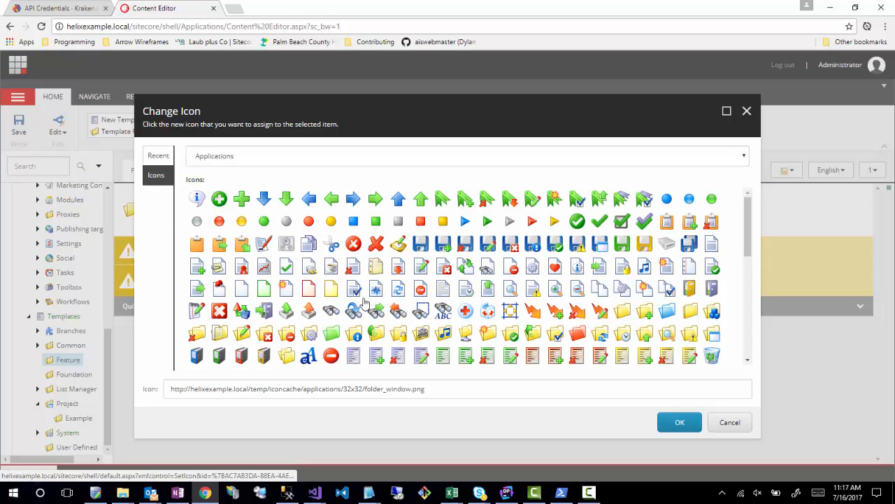
{"action": "left_click", "coordinate": [712, 311]}
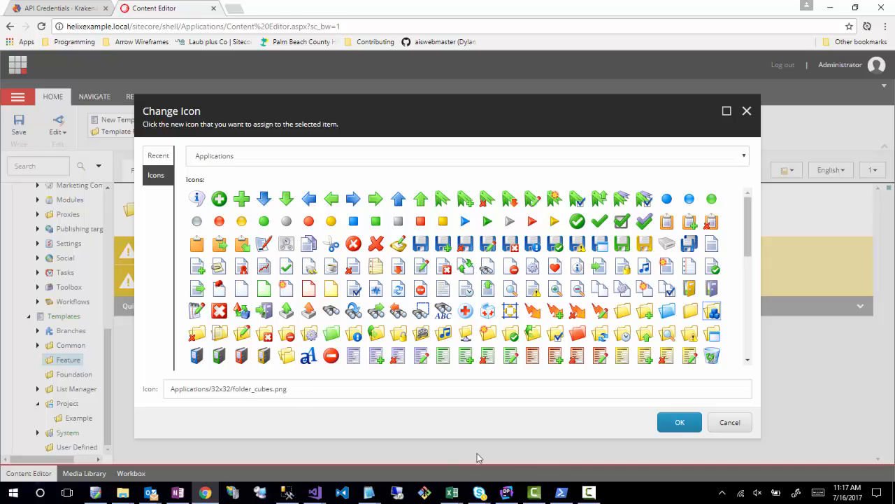
{"action": "left_click", "coordinate": [668, 424]}
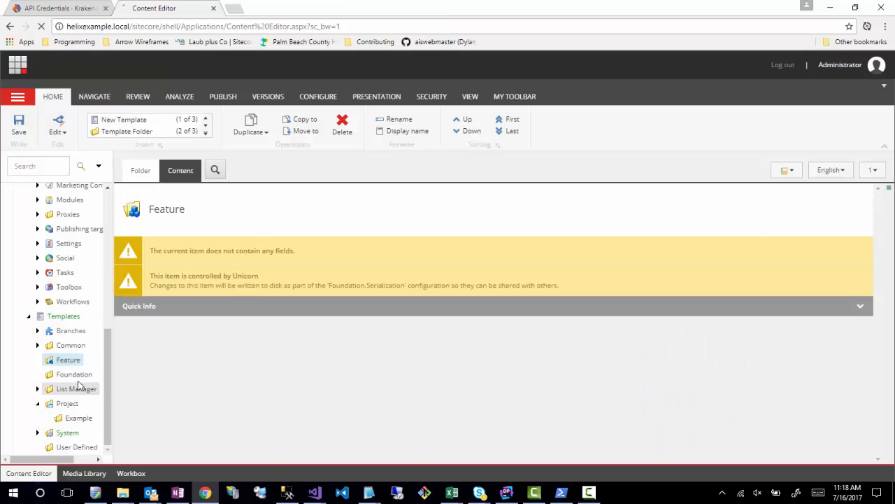
- Change the icon of the Foundation folder under Templates to the folder-with-gear icon from the Applications set
{"action": "left_click", "coordinate": [64, 379]}
{"action": "left_click", "coordinate": [184, 175]}
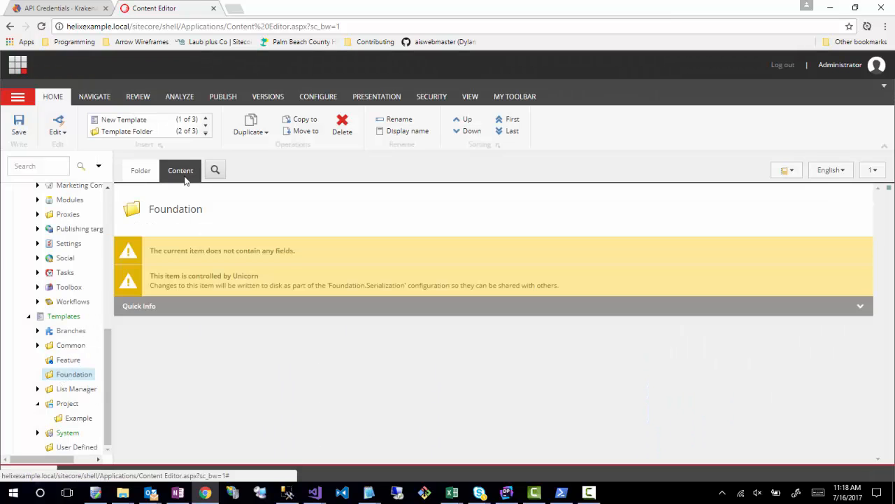
{"action": "left_click", "coordinate": [134, 214]}
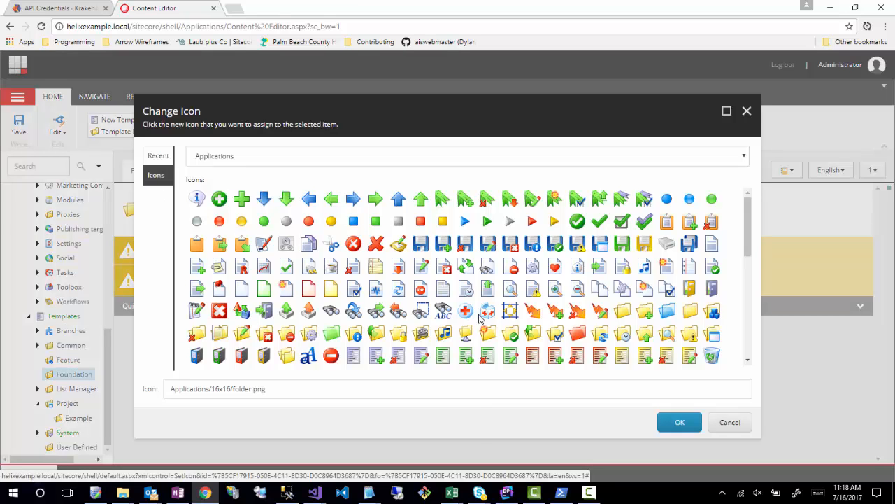
{"action": "scroll", "coordinate": [545, 299], "scroll_direction": "down", "scroll_amount": 3}
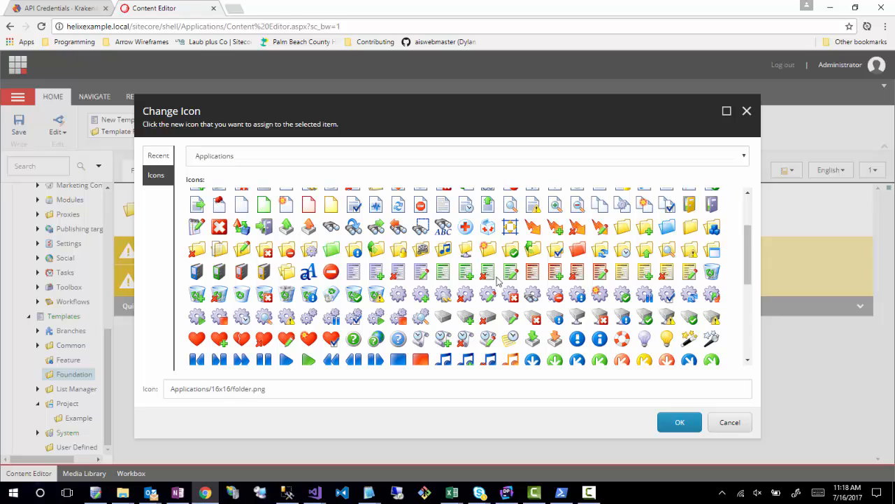
{"action": "left_click", "coordinate": [309, 250]}
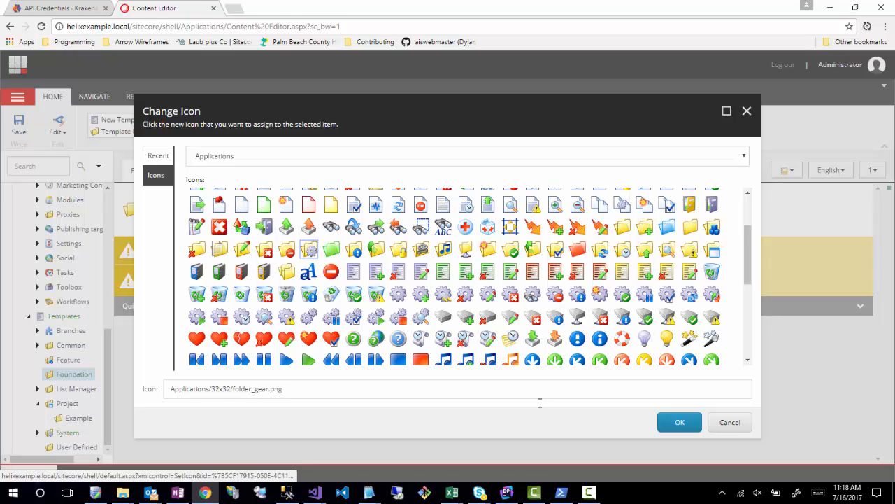
{"action": "left_click", "coordinate": [682, 424]}
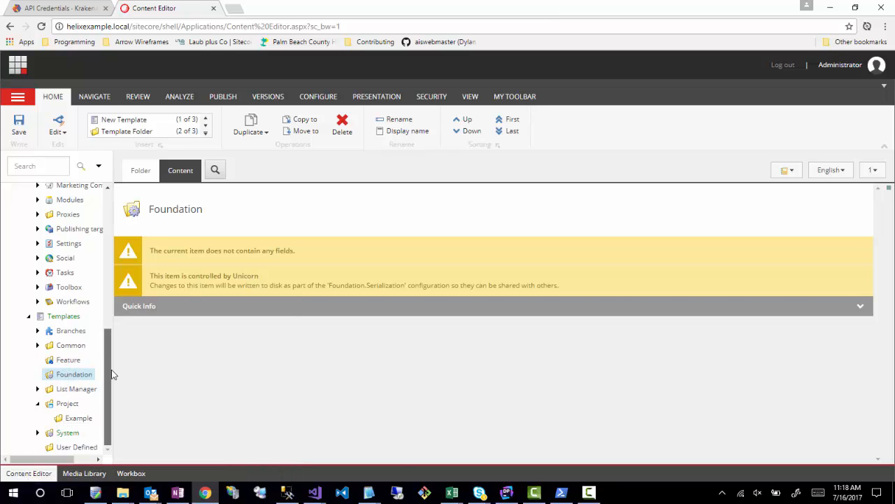
- Insert a template folder named Blog under the Feature folder in Templates
{"action": "right_click", "coordinate": [63, 362]}
{"action": "mouse_move", "coordinate": [92, 363]}
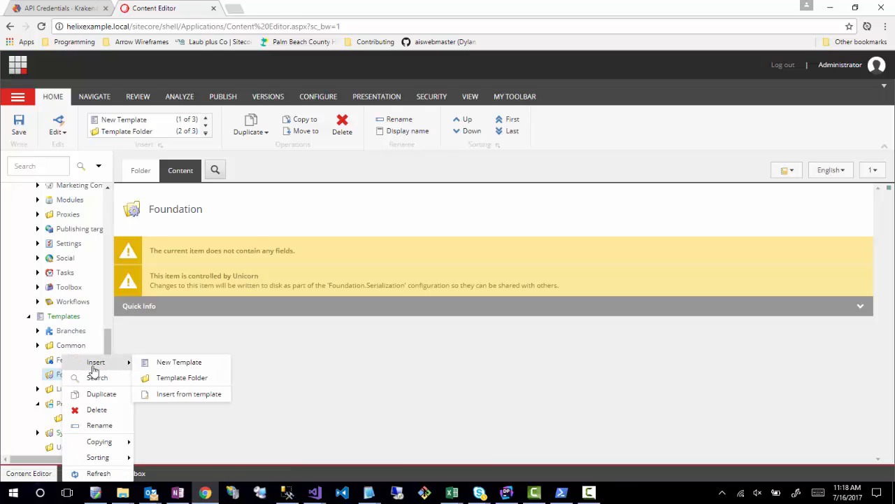
{"action": "left_click", "coordinate": [162, 381]}
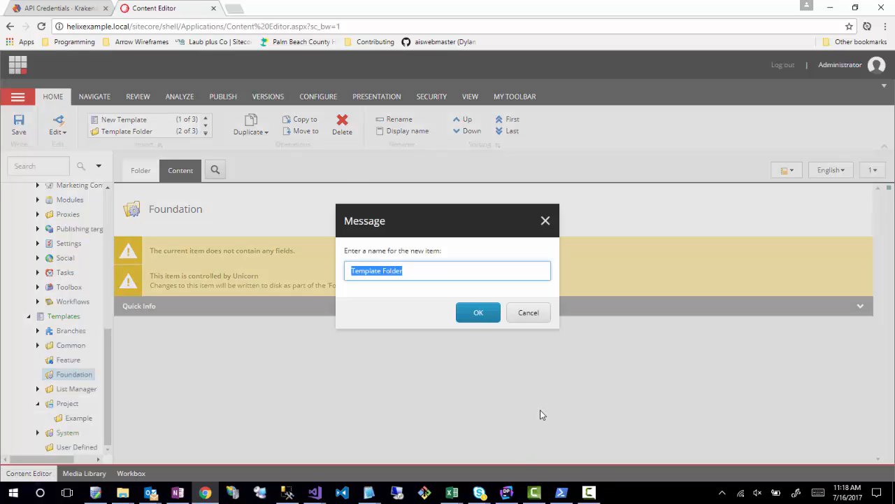
{"action": "type", "text": "Blog"}
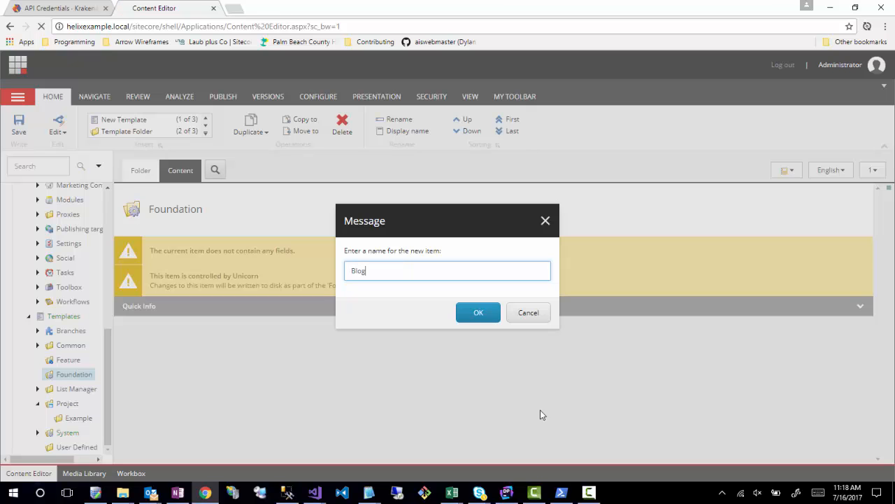
{"action": "key", "text": "Return"}
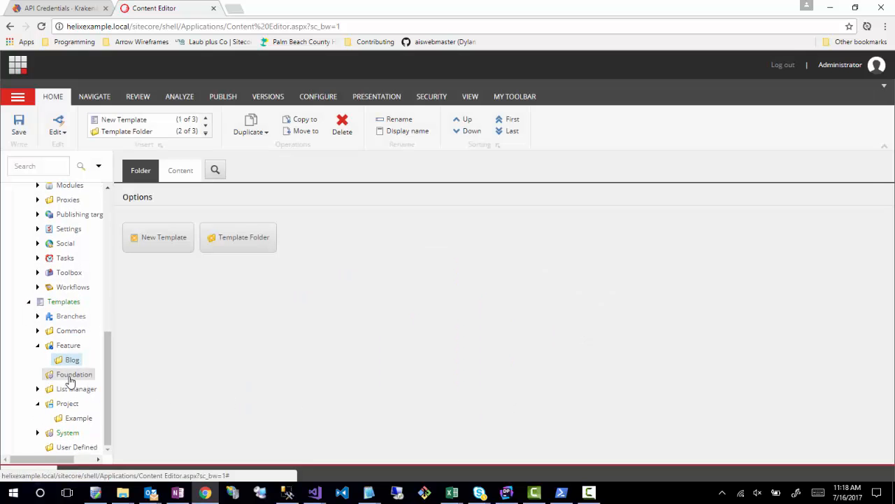
- Insert a template folder named MultiTenant under the Foundation folder in Templates
{"action": "left_click", "coordinate": [70, 381]}
{"action": "right_click", "coordinate": [70, 381]}
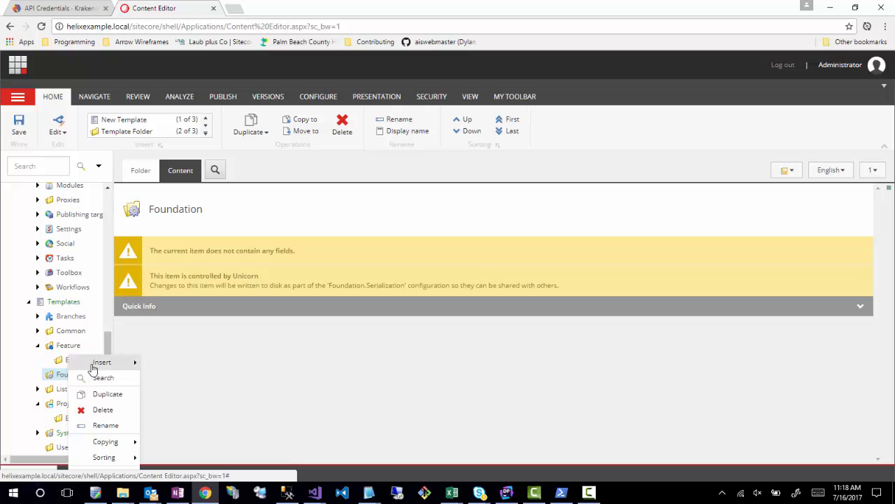
{"action": "mouse_move", "coordinate": [94, 363]}
{"action": "left_click", "coordinate": [150, 376]}
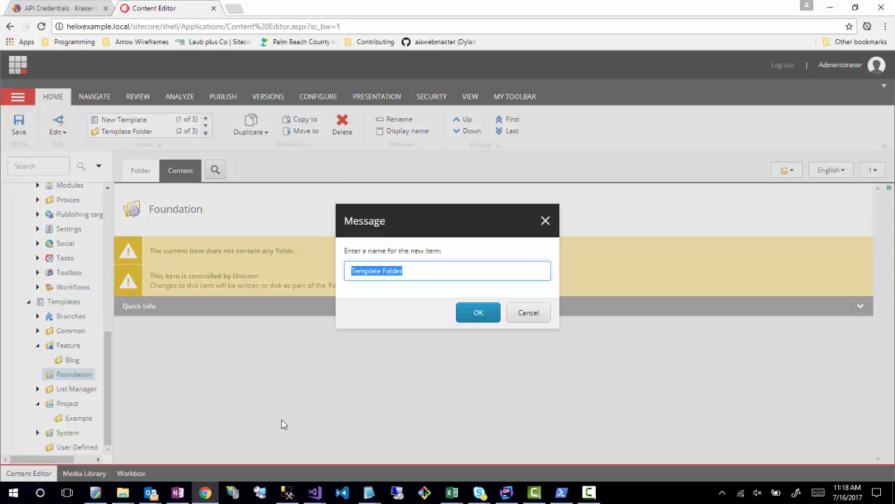
{"action": "type", "text": "Mu"}
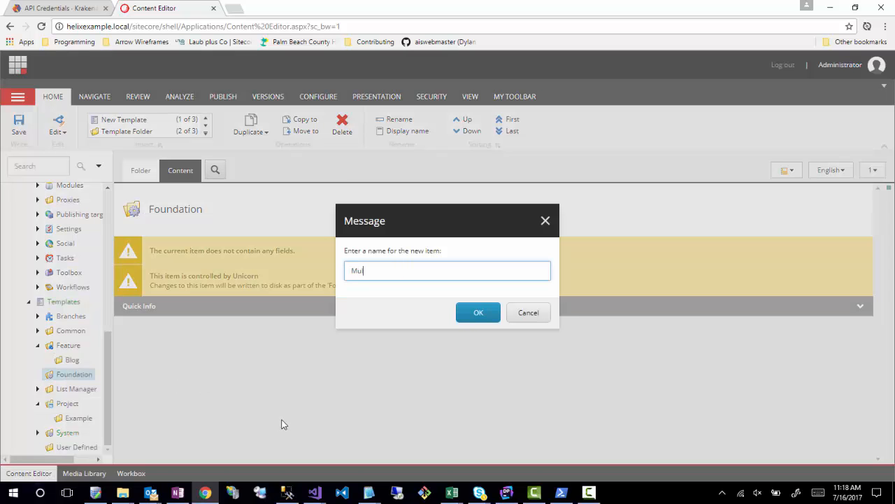
{"action": "type", "text": "ltiTenant"}
{"action": "left_click", "coordinate": [471, 316]}
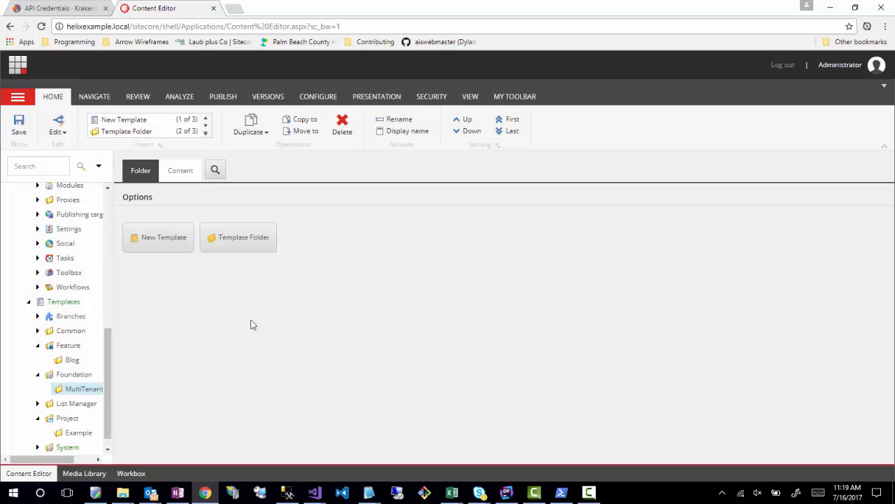
- Insert a rendering folder named Project under Layout > Renderings
{"action": "scroll", "coordinate": [60, 392], "scroll_direction": "down", "scroll_amount": 1}
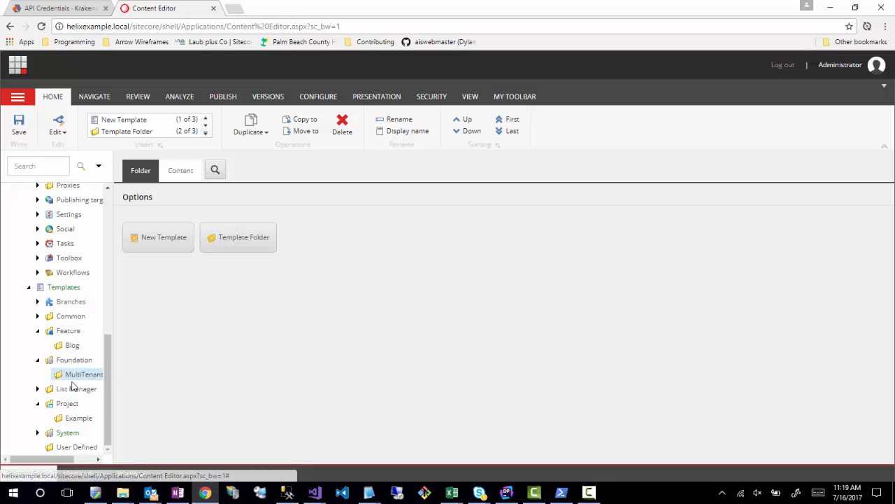
{"action": "scroll", "coordinate": [72, 381], "scroll_direction": "up", "scroll_amount": 2}
{"action": "scroll", "coordinate": [72, 350], "scroll_direction": "up", "scroll_amount": 5}
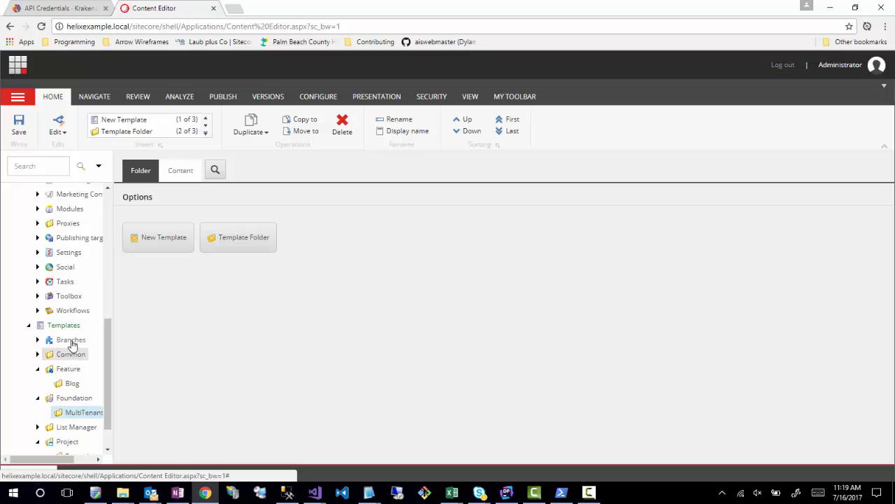
{"action": "scroll", "coordinate": [65, 322], "scroll_direction": "down", "scroll_amount": 1}
{"action": "scroll", "coordinate": [63, 320], "scroll_direction": "up", "scroll_amount": 5}
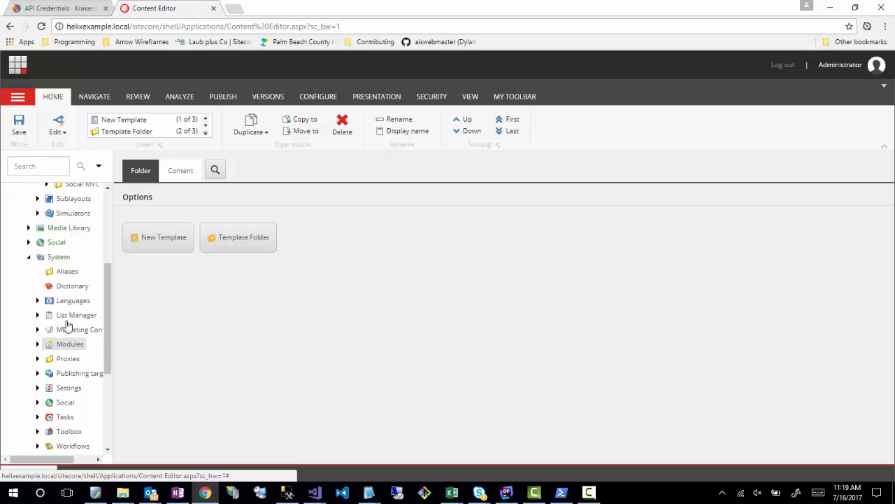
{"action": "right_click", "coordinate": [67, 305]}
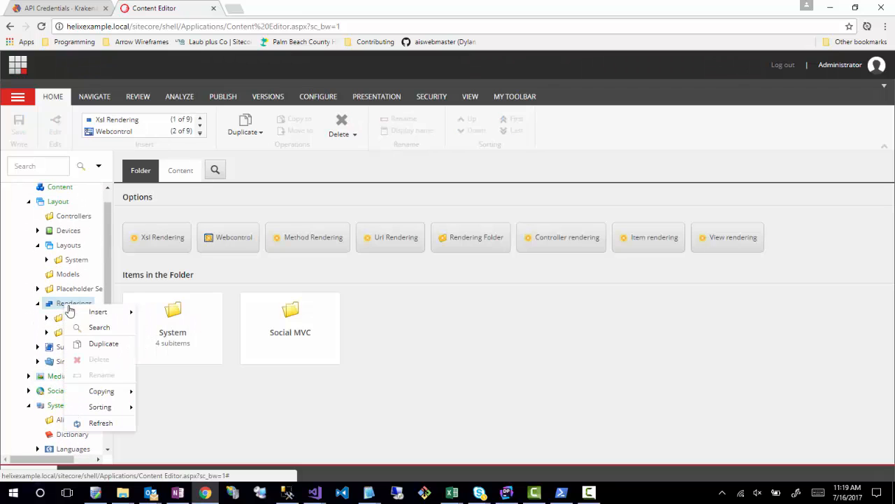
{"action": "mouse_move", "coordinate": [98, 311]}
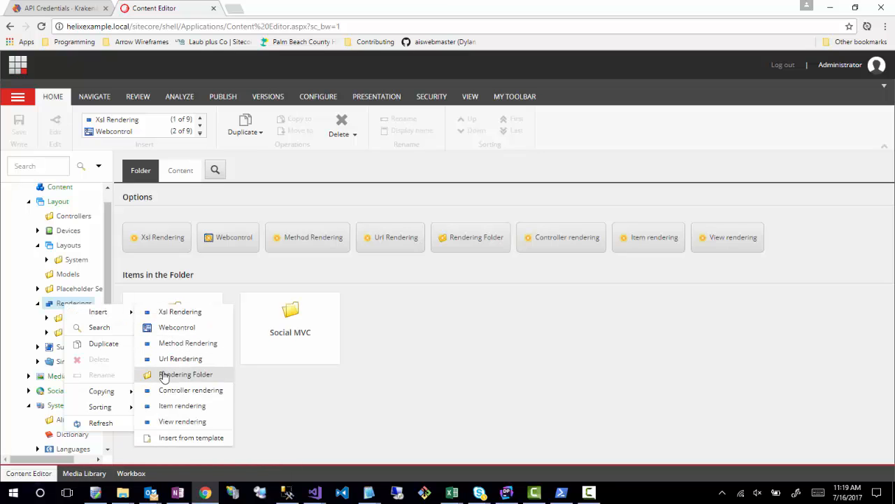
{"action": "left_click", "coordinate": [166, 374]}
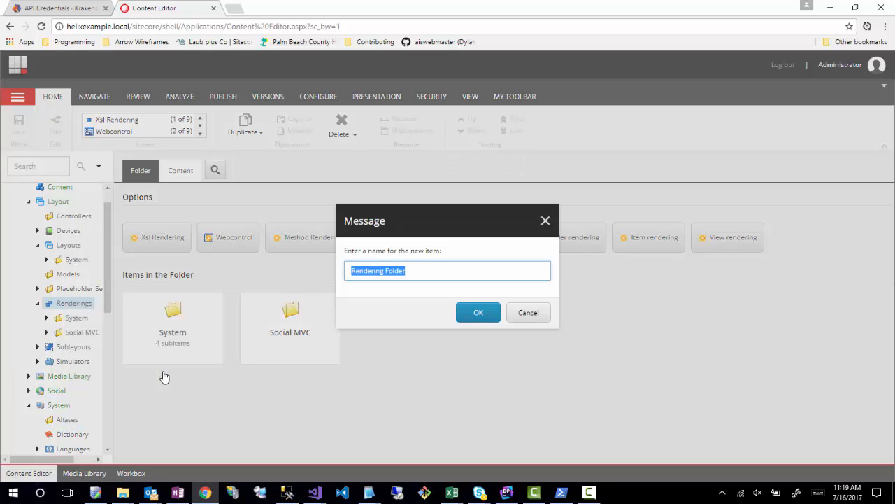
{"action": "type", "text": "Project"}
{"action": "key", "text": "Return"}
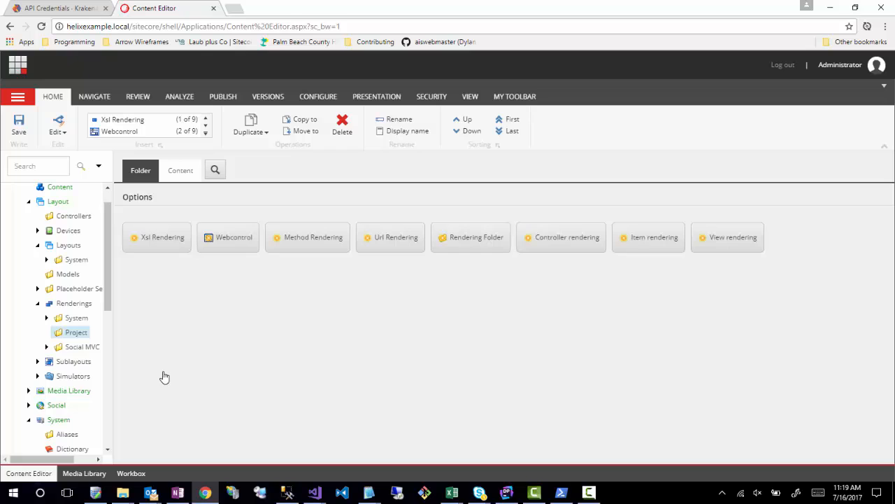
- Insert a rendering folder named Feature under Renderings
{"action": "right_click", "coordinate": [75, 328]}
{"action": "mouse_move", "coordinate": [115, 312]}
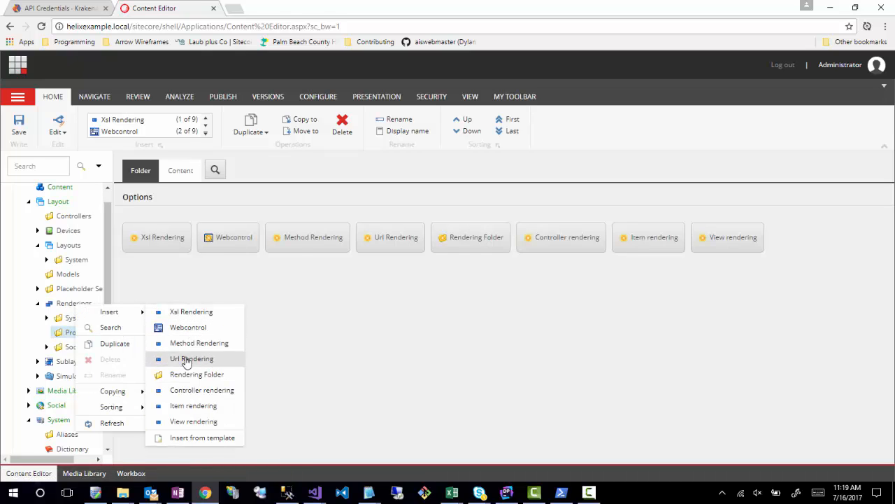
{"action": "left_click", "coordinate": [175, 375]}
{"action": "type", "text": "Feature"}
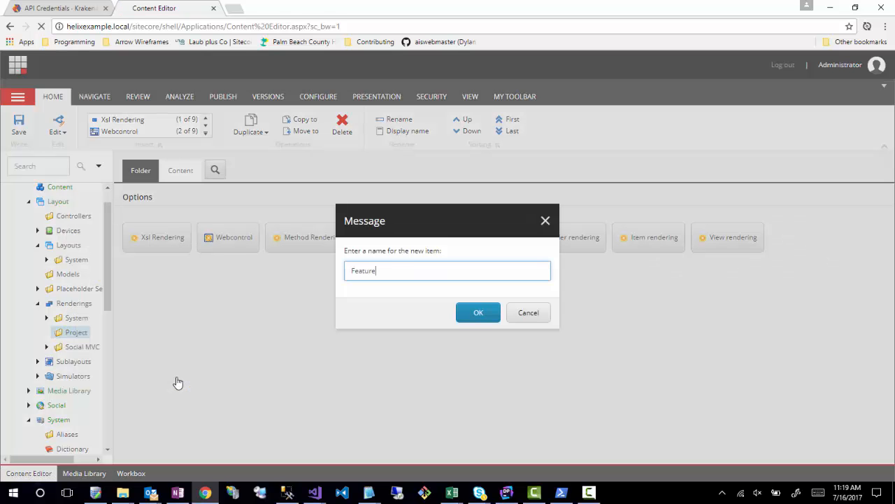
{"action": "key", "text": "Return"}
- Insert a rendering folder named Foundation under Renderings
{"action": "right_click", "coordinate": [70, 305]}
{"action": "mouse_move", "coordinate": [104, 309]}
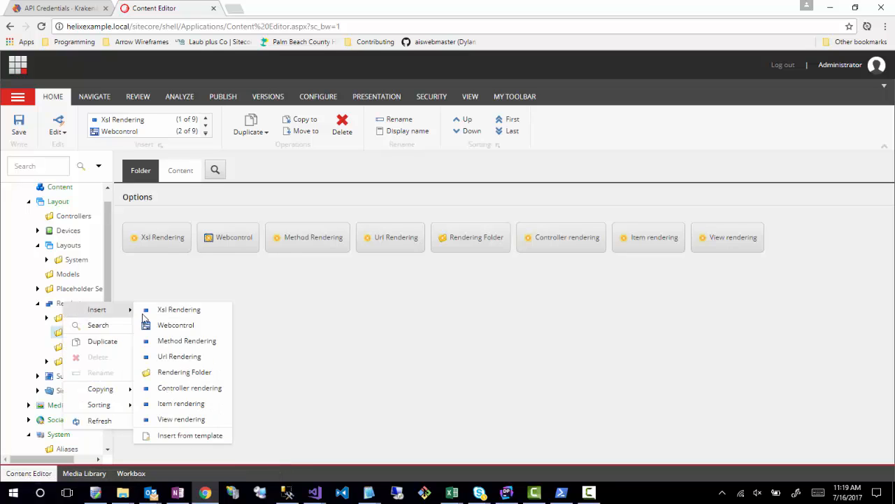
{"action": "left_click", "coordinate": [161, 373]}
{"action": "type", "text": "Fou"}
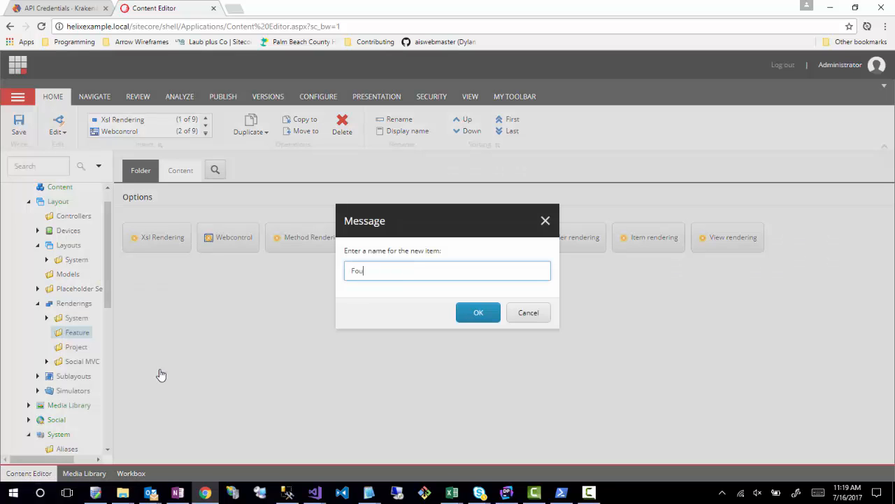
{"action": "type", "text": "ndation"}
{"action": "key", "text": "Return"}
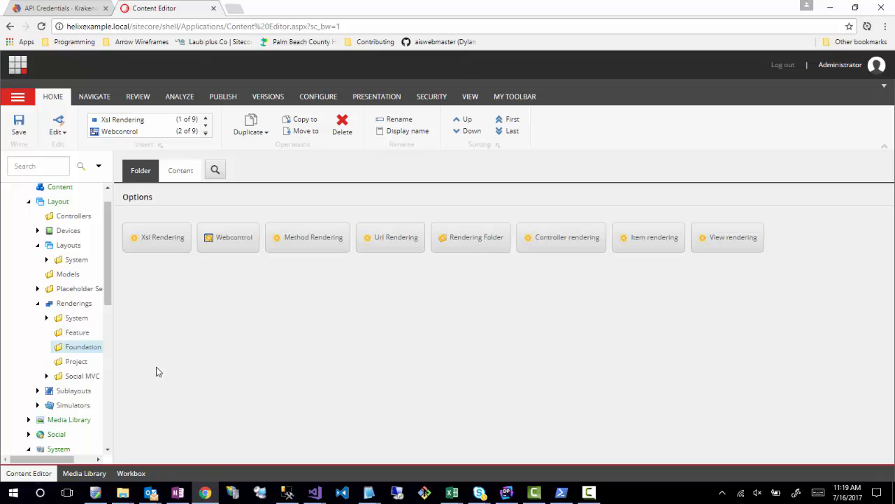
- Open the icon selection for the Feature folder under Renderings and pick the recently used folder_cubes icon
{"action": "left_click", "coordinate": [78, 333]}
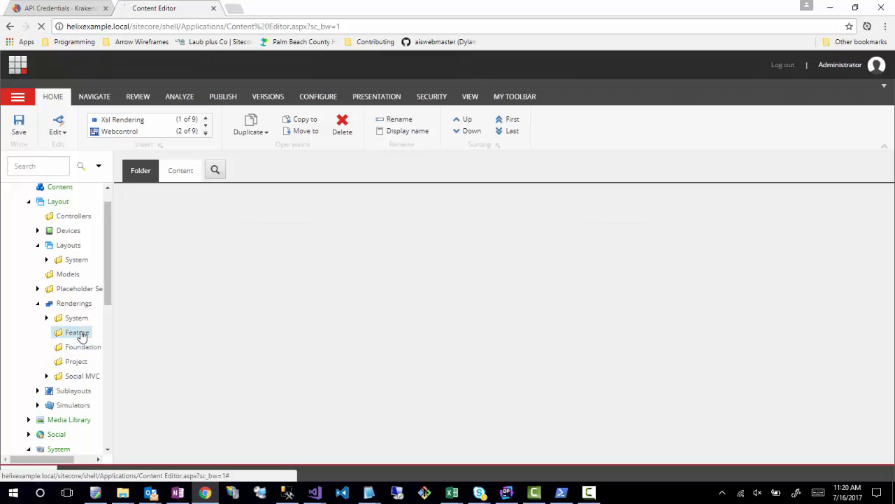
{"action": "left_click", "coordinate": [179, 171]}
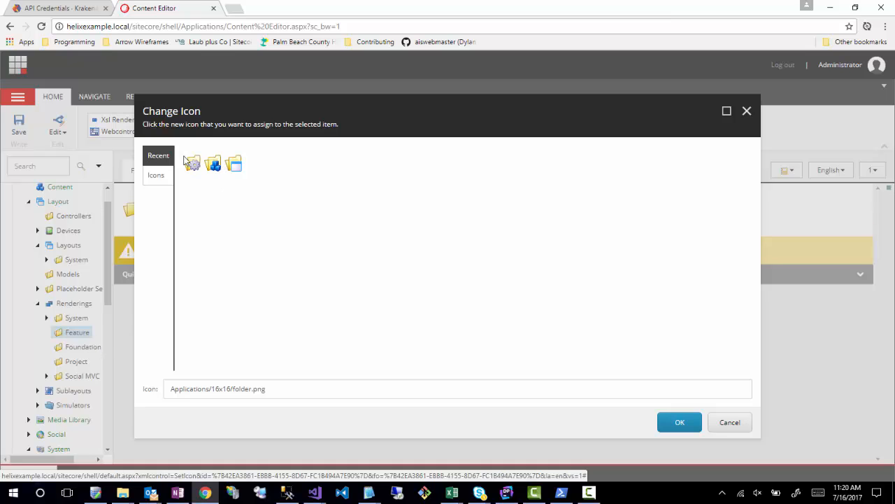
{"action": "left_click", "coordinate": [211, 165]}
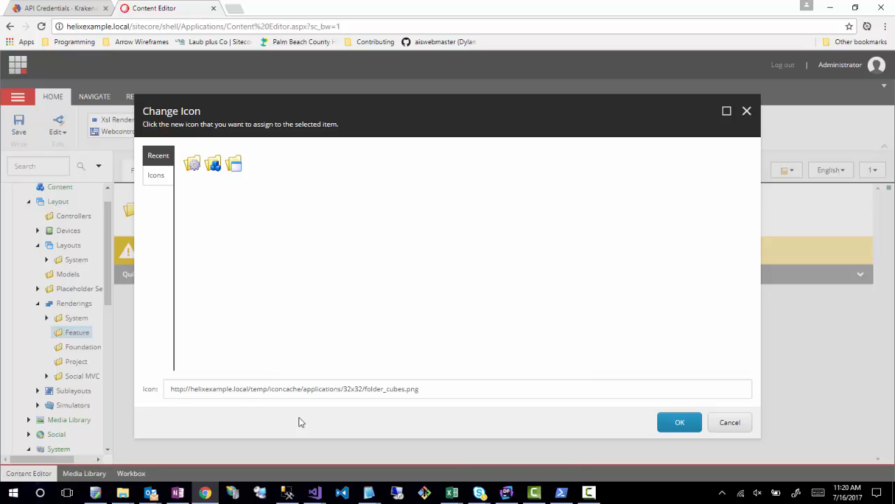
- Examine the host name and icon cache parts of the full URL in the icon path
{"action": "left_click_drag", "start_coordinate": [223, 389], "coordinate": [424, 393]}
{"action": "left_click", "coordinate": [380, 404]}
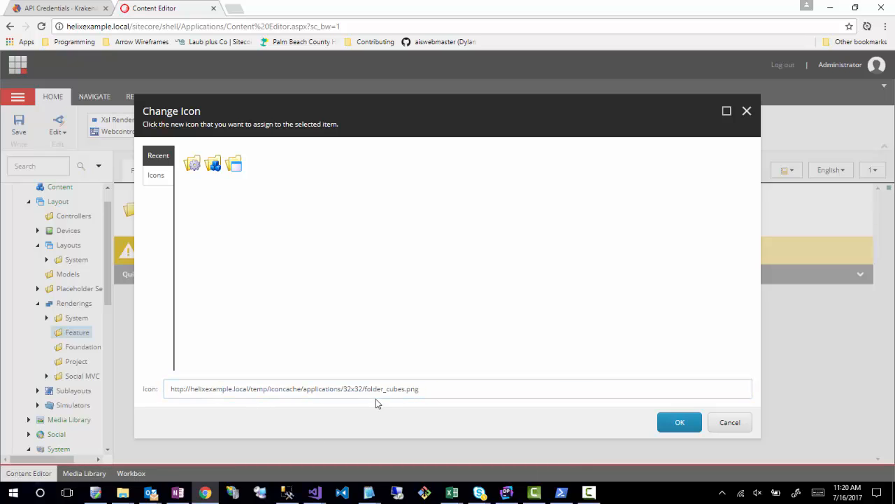
{"action": "left_click", "coordinate": [327, 390]}
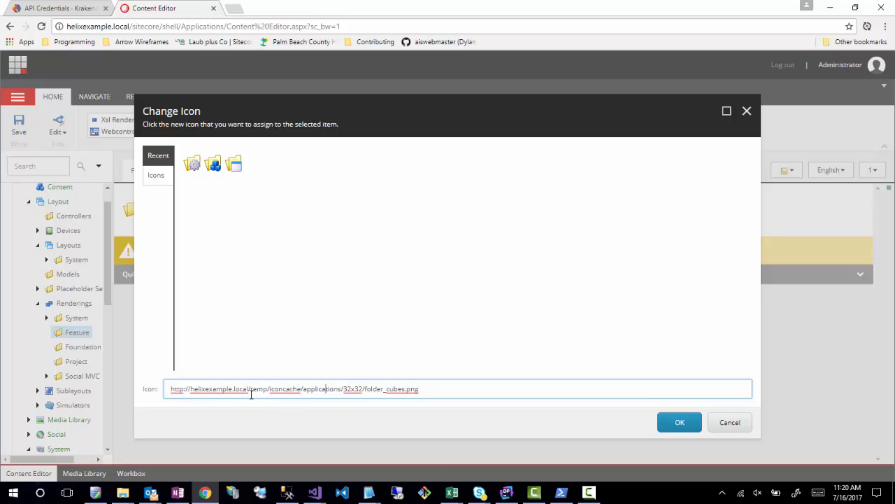
{"action": "left_click_drag", "start_coordinate": [168, 390], "coordinate": [303, 395]}
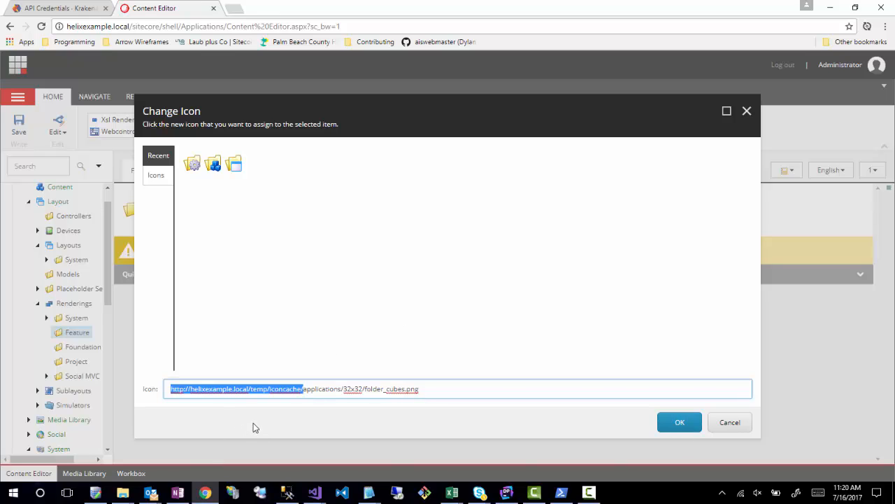
{"action": "left_click", "coordinate": [222, 389]}
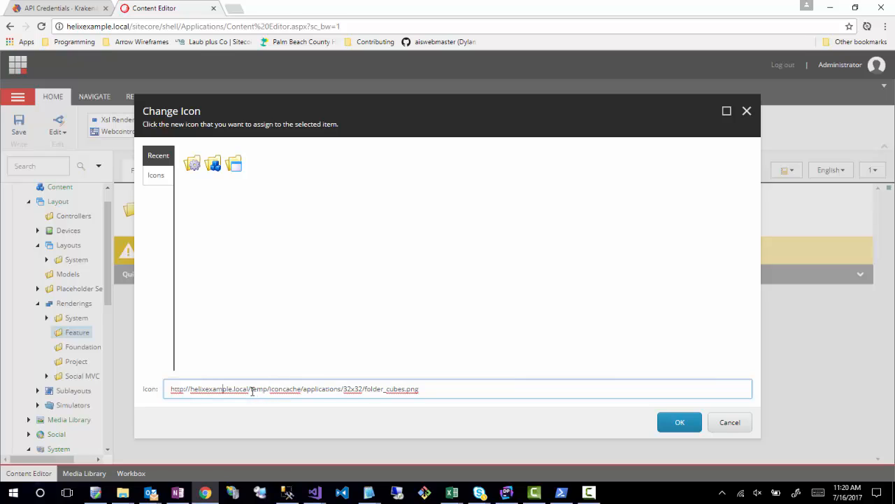
{"action": "mouse_move", "coordinate": [252, 391]}
{"action": "left_mouse_down"}
{"action": "mouse_move", "coordinate": [198, 391]}
{"action": "mouse_move", "coordinate": [248, 392]}
{"action": "left_mouse_up"}
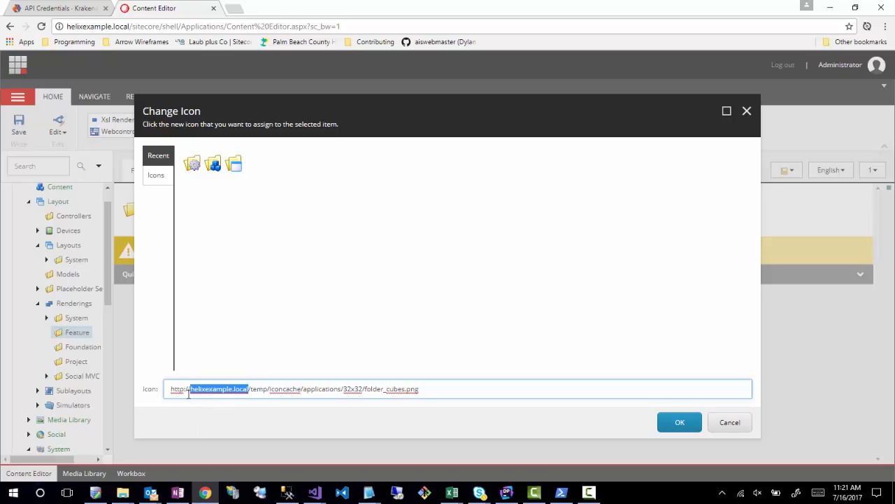
{"action": "left_click", "coordinate": [249, 391]}
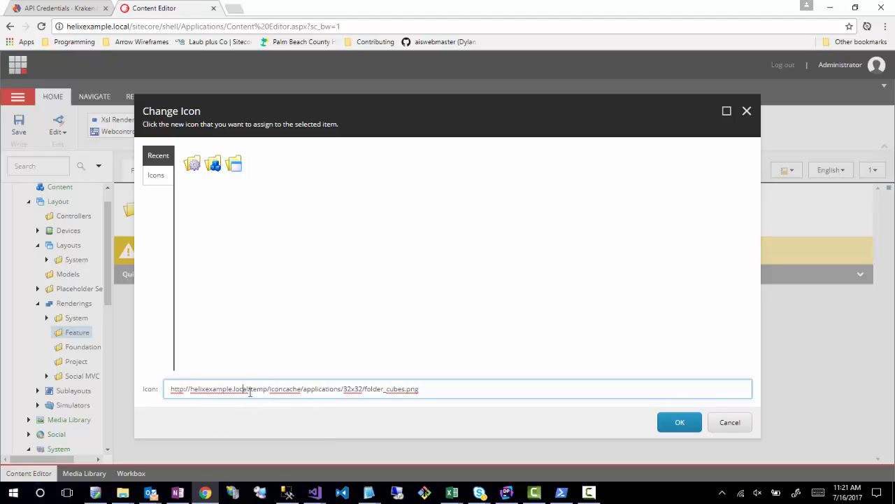
- Remove the host and icon cache prefix so the icon path reads applications/32x32/folder_cubes.png
{"action": "left_click", "coordinate": [302, 390]}
{"action": "key", "text": "shift+Home"}
{"action": "key", "text": "Delete"}
{"action": "key", "text": "Delete"}
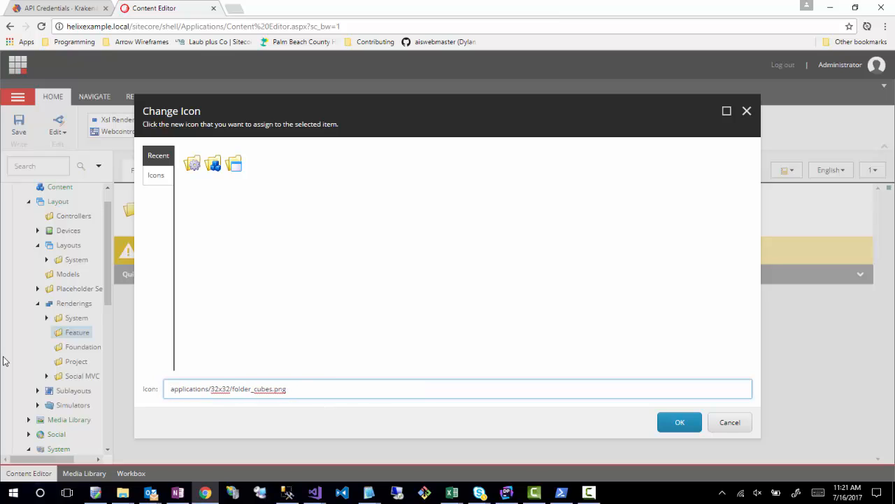
- Assign the Applications/32x32/folder_cubes.png icon from the full Applications icon set to the Feature rendering folder
{"action": "left_click", "coordinate": [157, 183]}
{"action": "scroll", "coordinate": [717, 262], "scroll_direction": "down", "scroll_amount": 3}
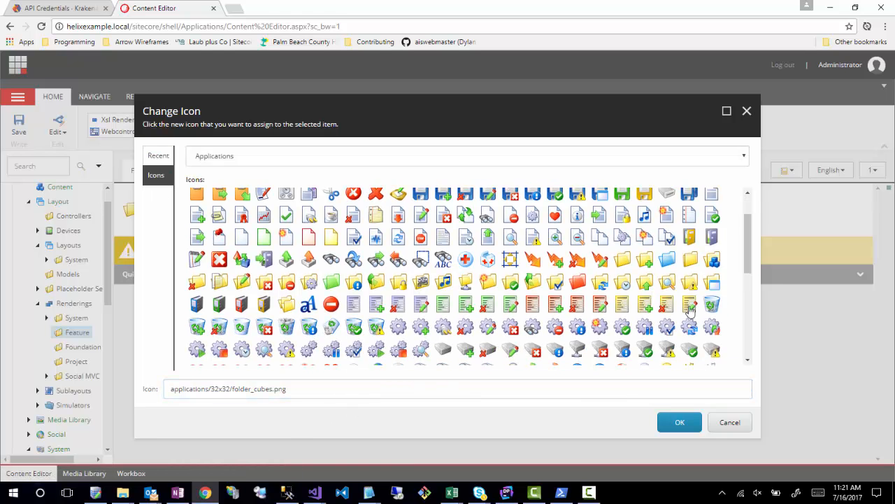
{"action": "left_click", "coordinate": [717, 262]}
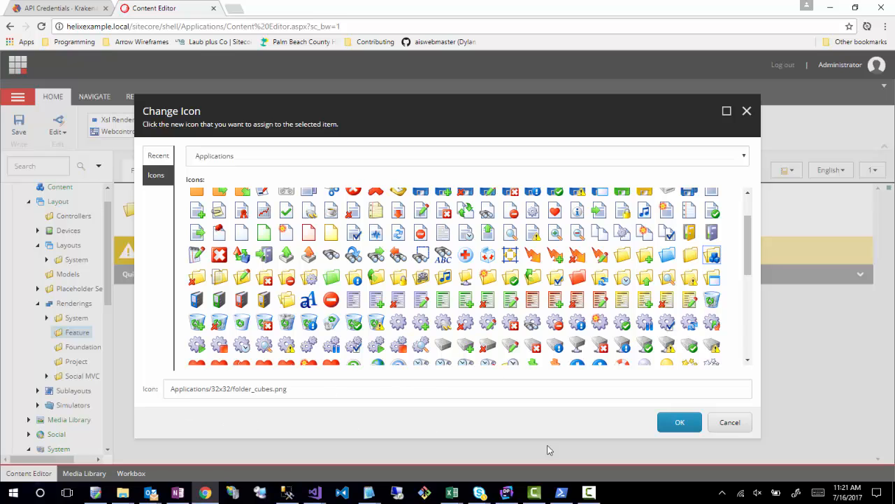
{"action": "left_click", "coordinate": [671, 424]}
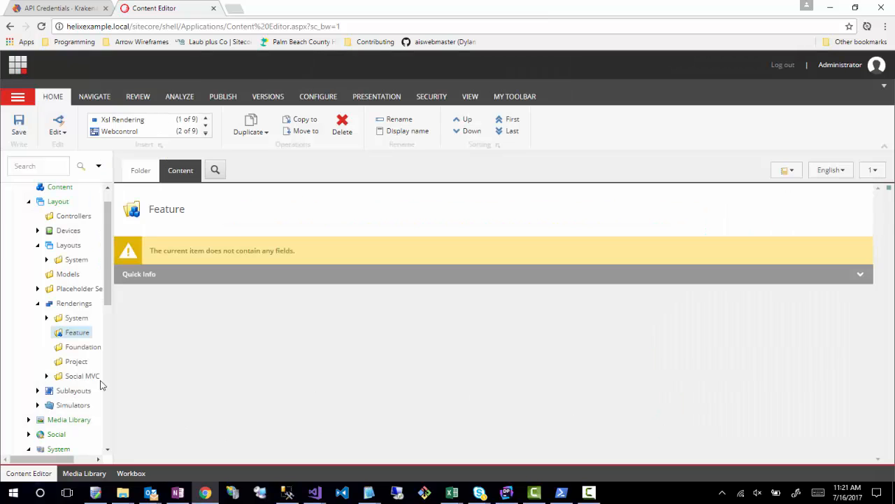
- Change the icon of the Foundation folder under Renderings to the folder-with-gear icon
{"action": "left_click", "coordinate": [70, 347]}
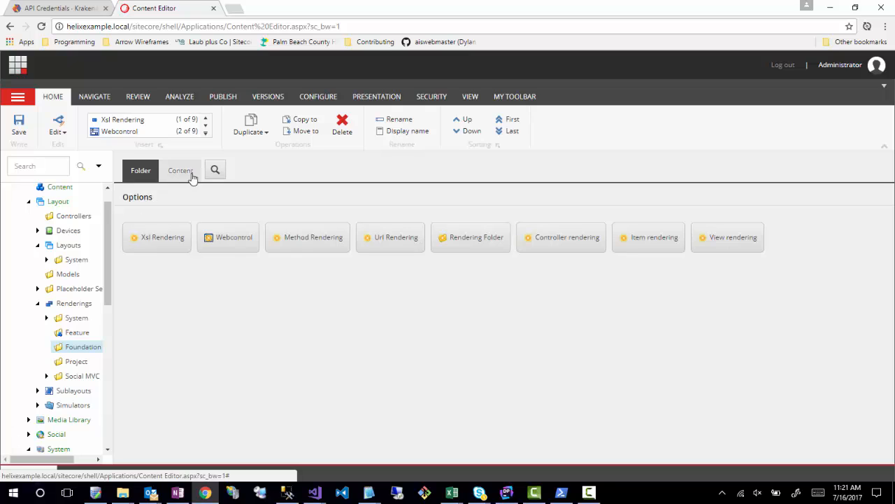
{"action": "left_click", "coordinate": [168, 176]}
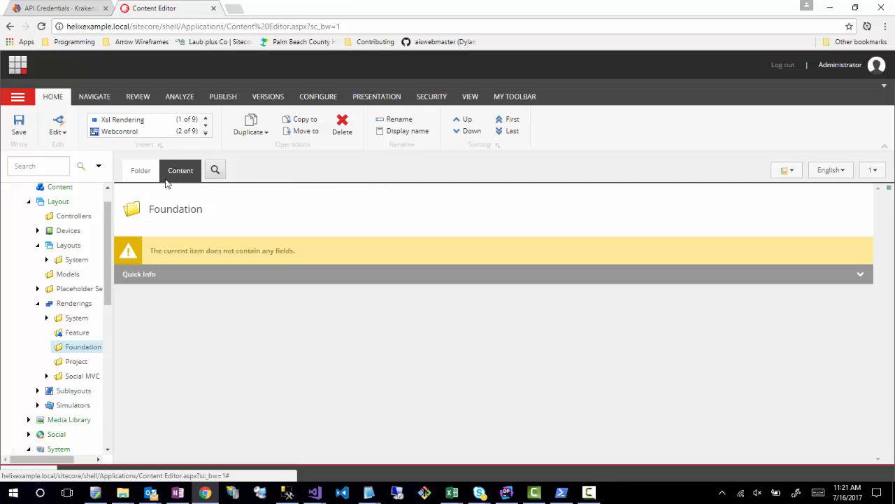
{"action": "left_click", "coordinate": [129, 212]}
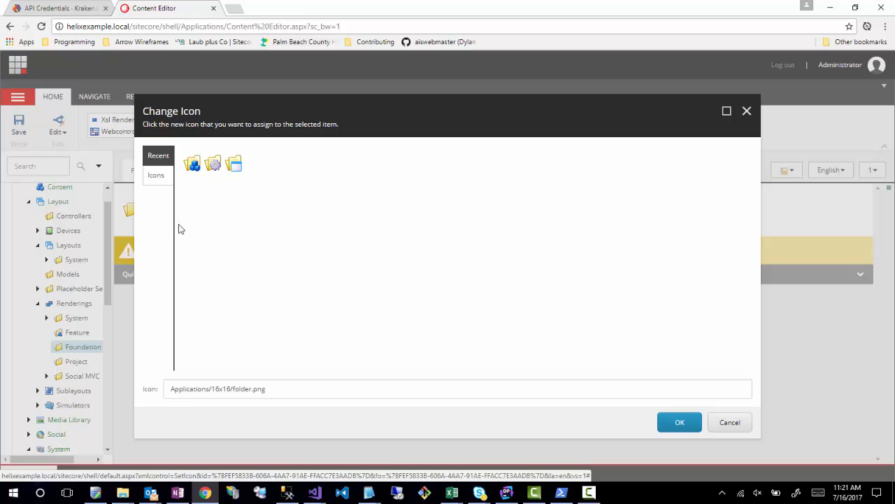
{"action": "key", "text": "Escape"}
- Change the icon of the Project folder under Renderings to the folder-with-window icon from the Applications set
{"action": "left_click", "coordinate": [75, 362]}
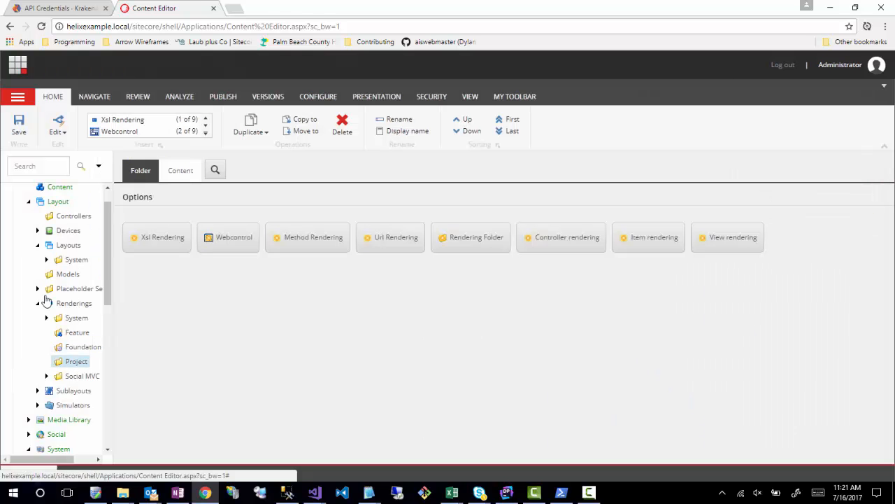
{"action": "left_click", "coordinate": [193, 169]}
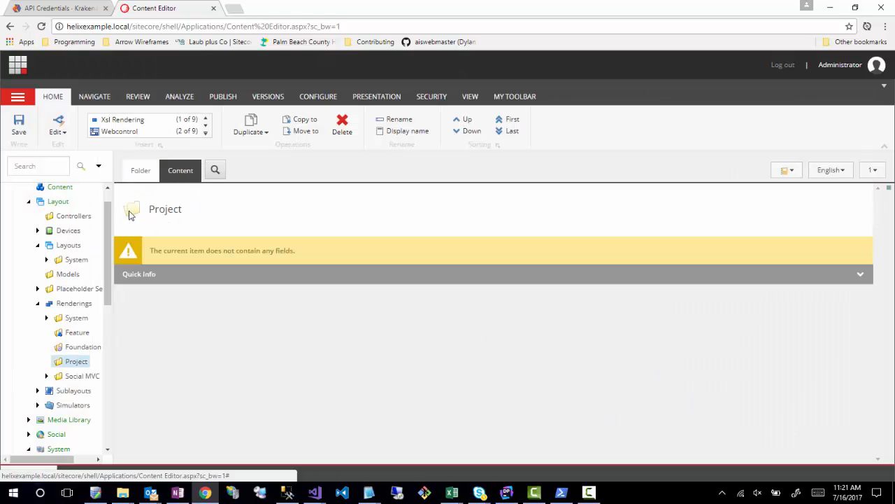
{"action": "left_click", "coordinate": [130, 209]}
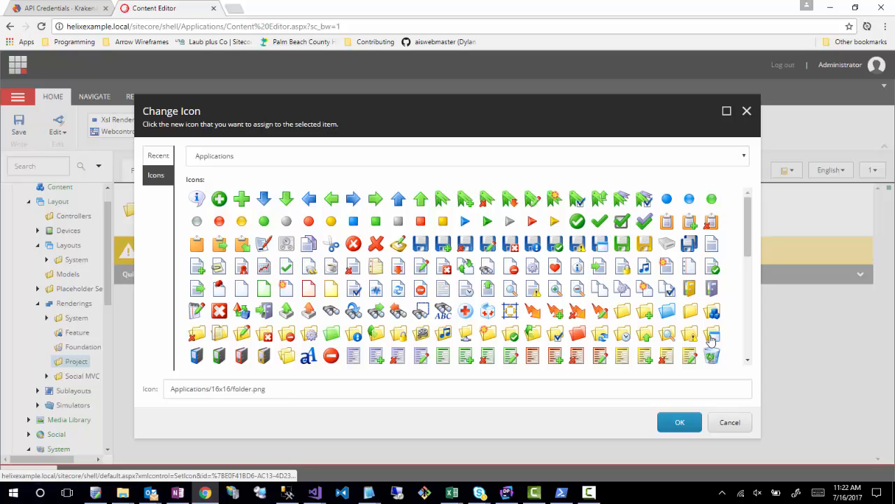
{"action": "left_click", "coordinate": [712, 337]}
{"action": "left_click", "coordinate": [680, 422]}
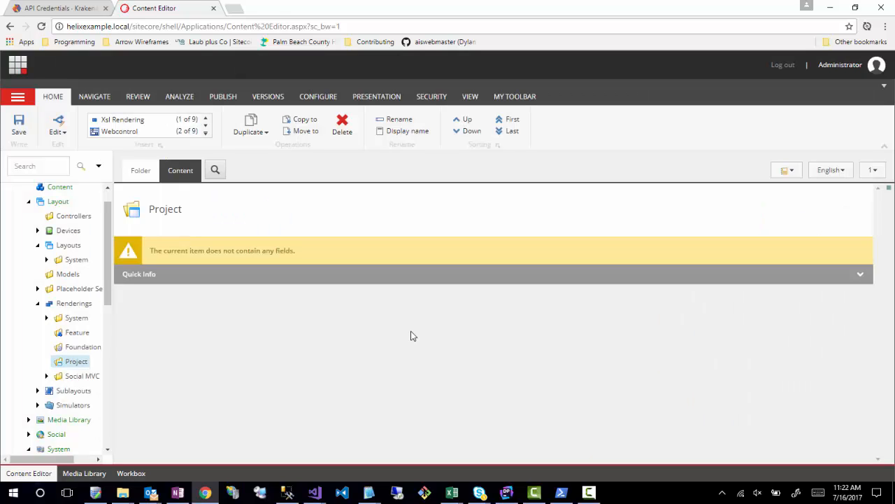
- Insert a rendering folder named Blog under Renderings/Feature and collapse the Feature folder
{"action": "right_click", "coordinate": [78, 337]}
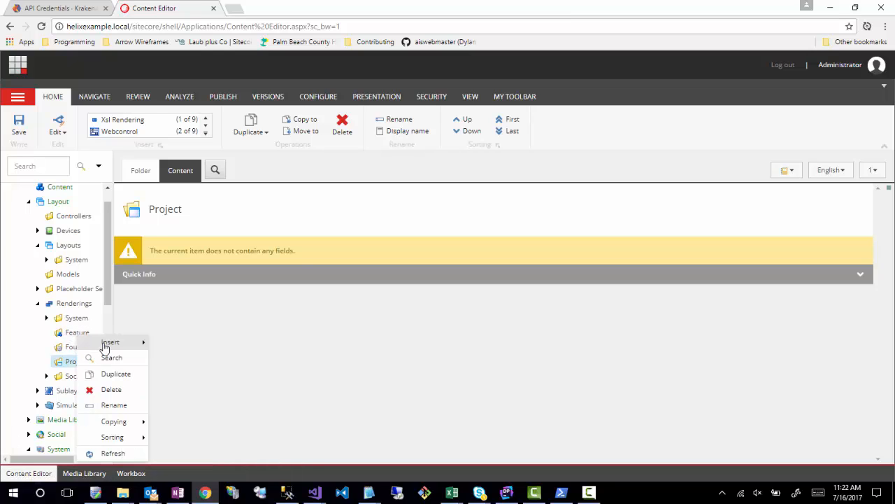
{"action": "mouse_move", "coordinate": [105, 346]}
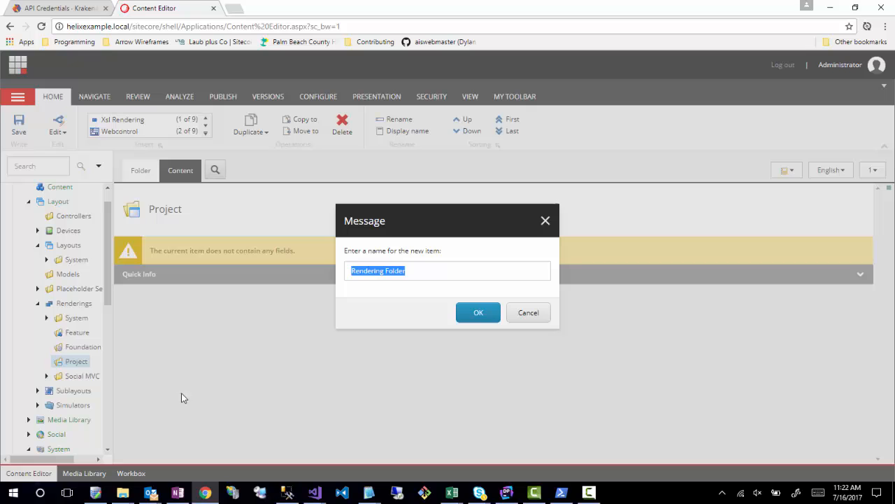
{"action": "left_click", "coordinate": [178, 404]}
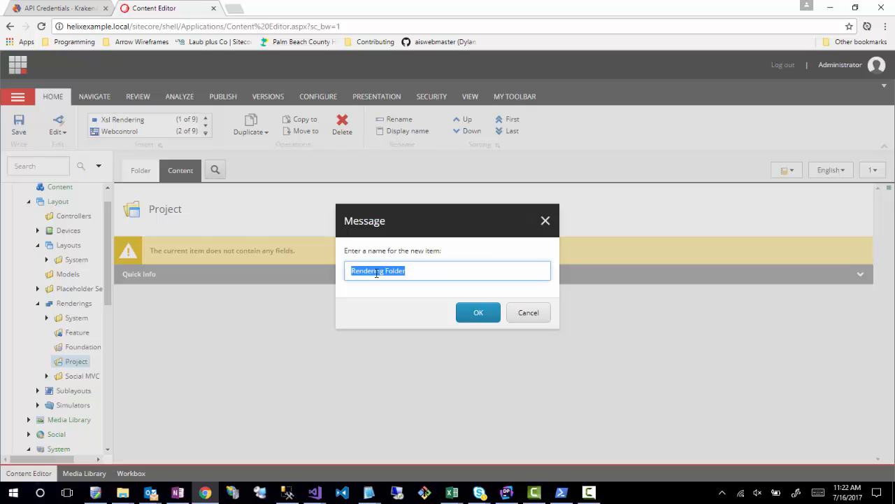
{"action": "type", "text": "Blog"}
{"action": "key", "text": "Return"}
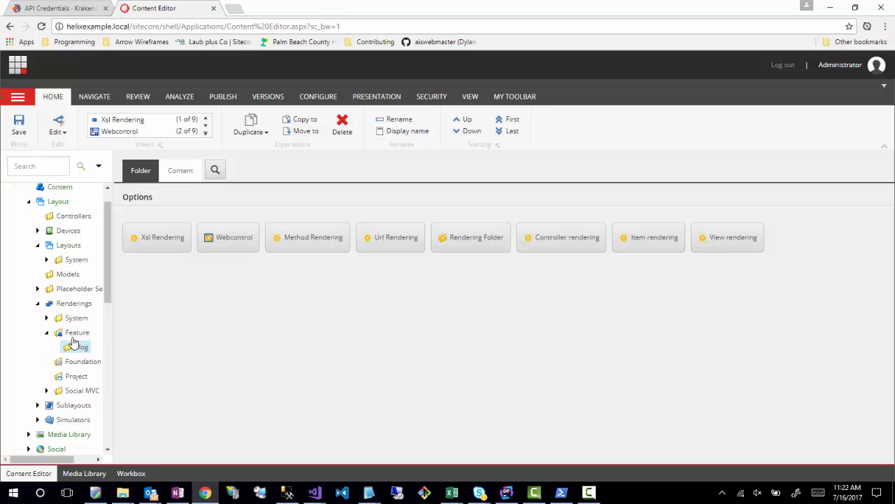
{"action": "left_click", "coordinate": [46, 332]}
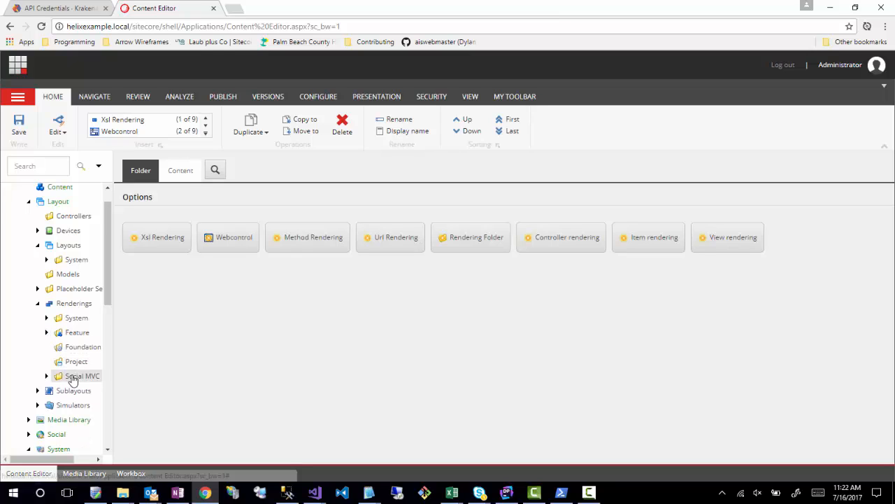
- Insert a layout folder named Project under Layouts
{"action": "scroll", "coordinate": [70, 365], "scroll_direction": "up", "scroll_amount": 1}
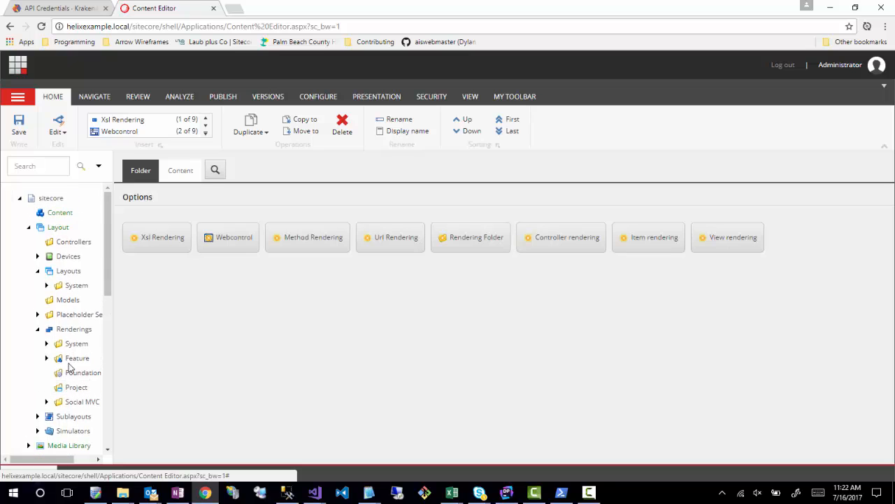
{"action": "right_click", "coordinate": [51, 275]}
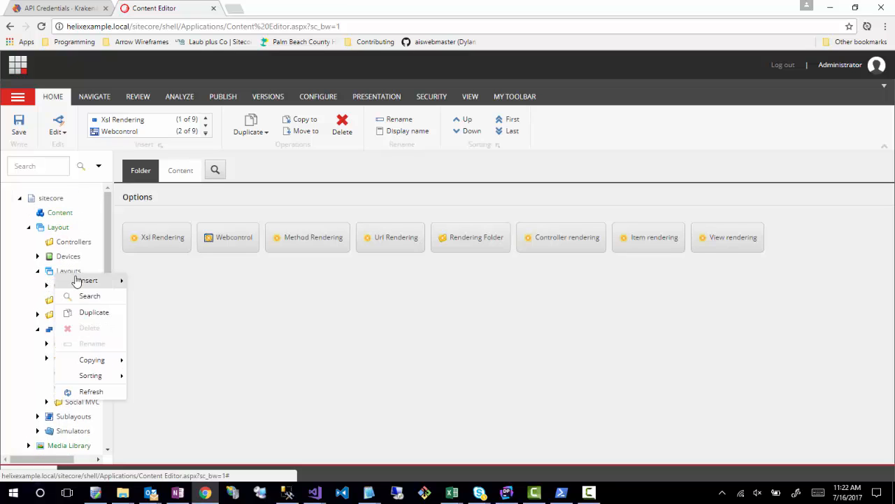
{"action": "mouse_move", "coordinate": [84, 280]}
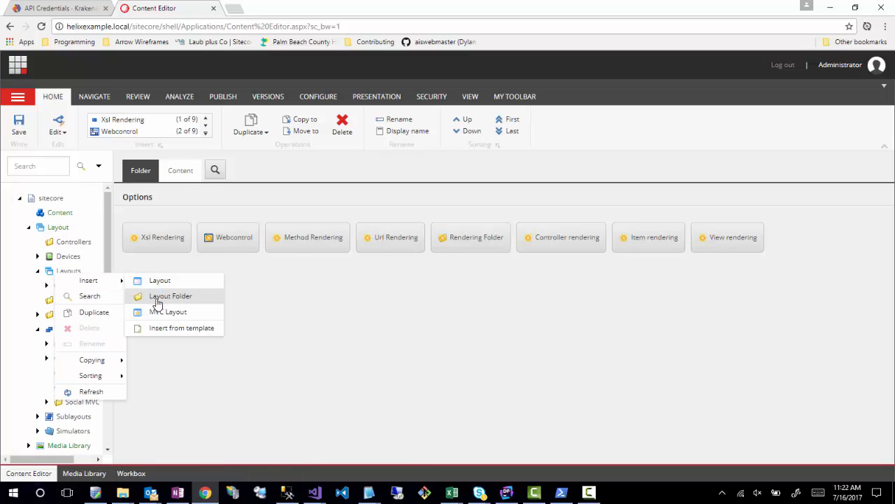
{"action": "left_click", "coordinate": [158, 296]}
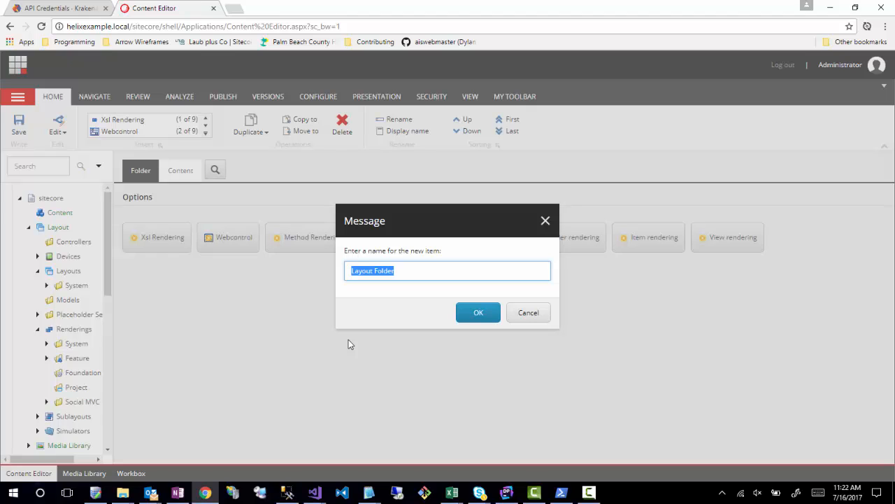
{"action": "type", "text": "Project"}
{"action": "left_click", "coordinate": [476, 313]}
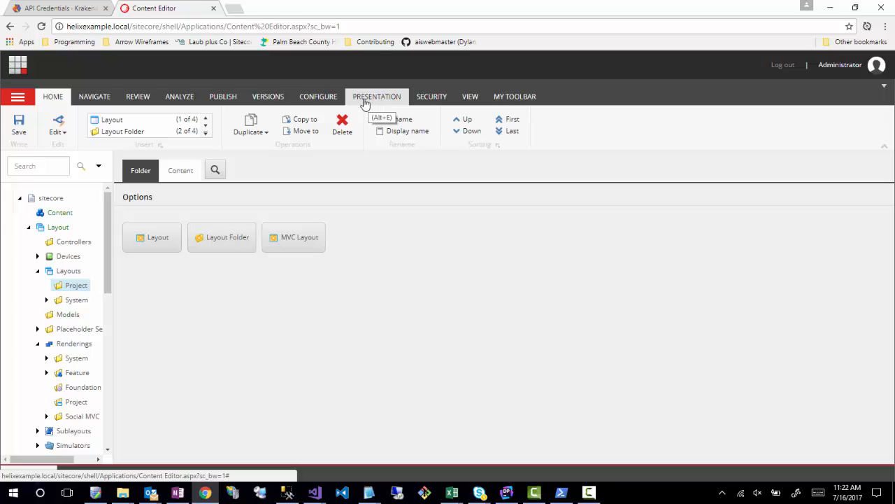
- Assign the folder-with-window icon from the Applications set to the Project layout folder and save the item
{"action": "left_click", "coordinate": [182, 170]}
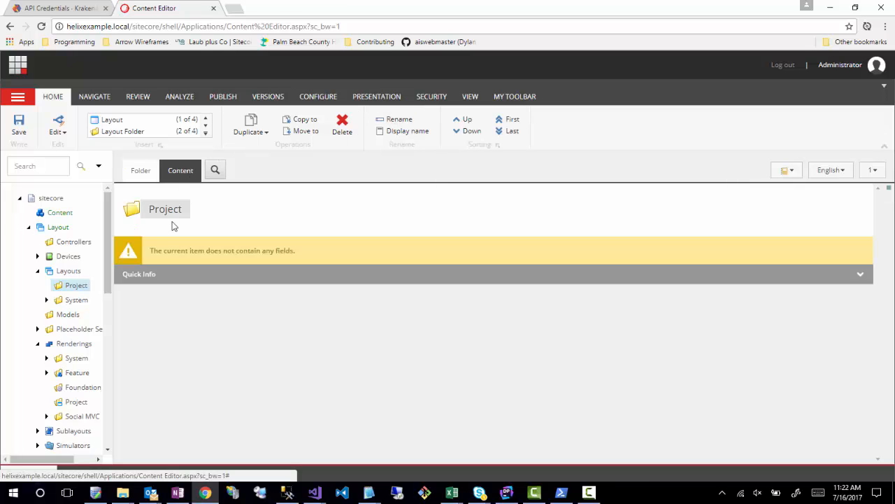
{"action": "left_click", "coordinate": [135, 215]}
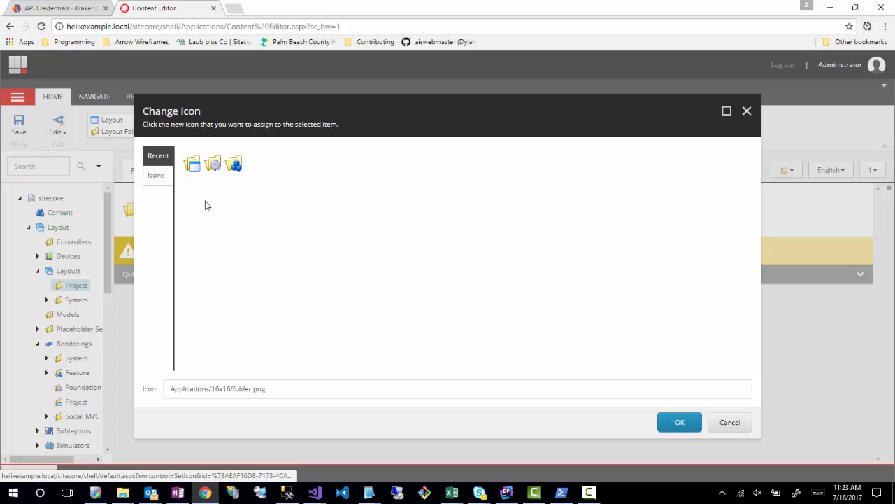
{"action": "left_click", "coordinate": [166, 181]}
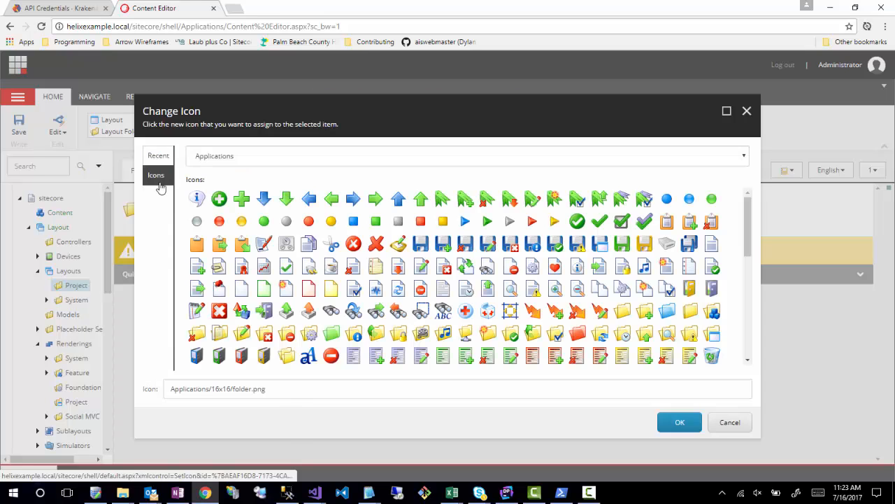
{"action": "left_click", "coordinate": [679, 423]}
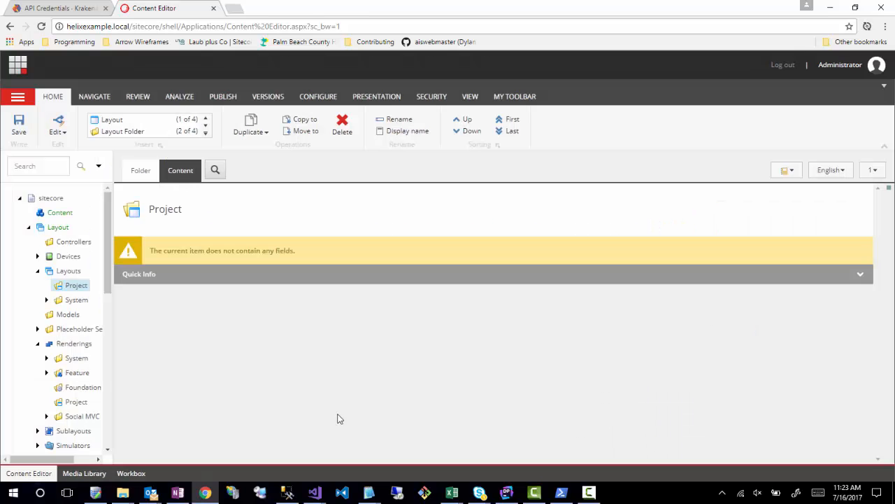
{"action": "left_click", "coordinate": [19, 133]}
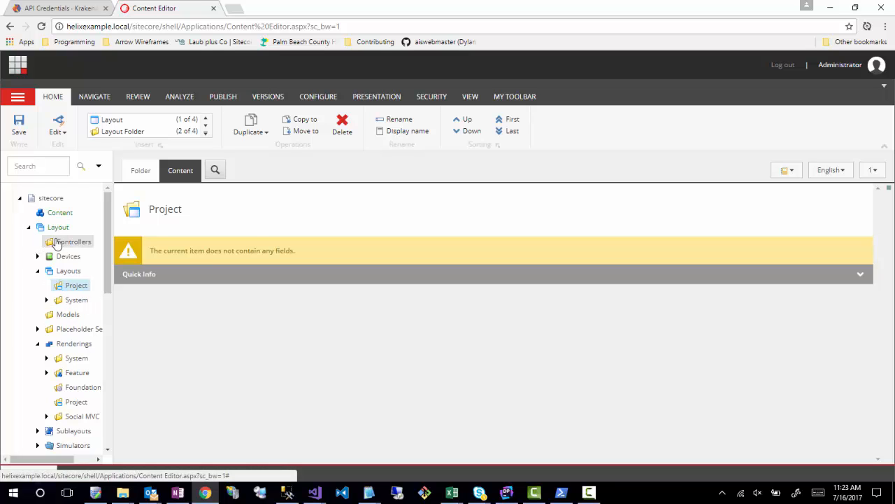
- Insert a layout folder named Example inside the Project folder under Layouts
{"action": "scroll", "coordinate": [78, 336], "scroll_direction": "down", "scroll_amount": 10}
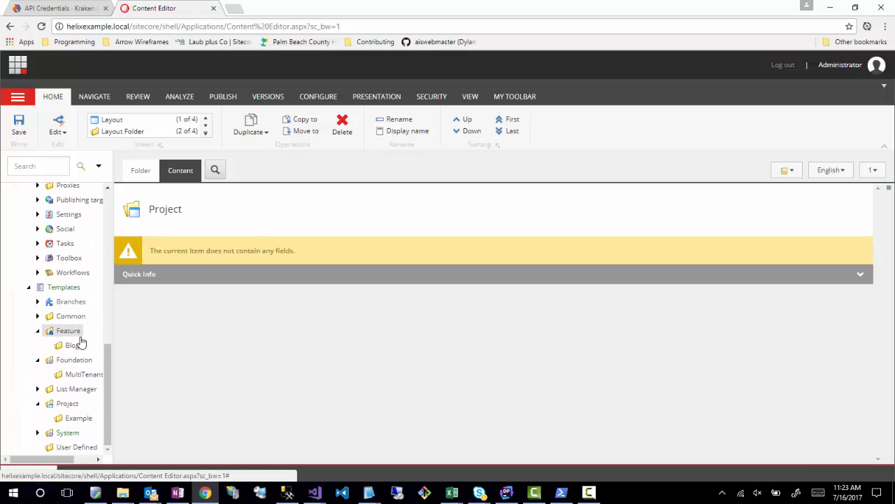
{"action": "scroll", "coordinate": [68, 336], "scroll_direction": "up", "scroll_amount": 10}
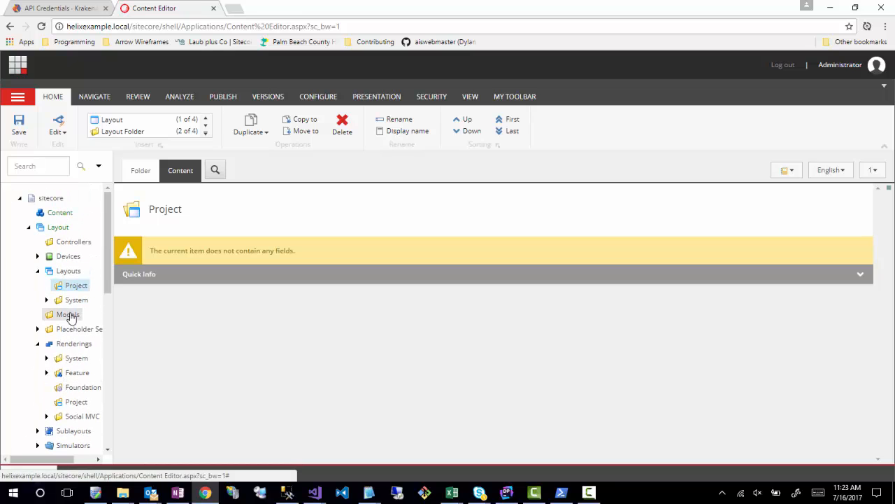
{"action": "right_click", "coordinate": [72, 288]}
{"action": "mouse_move", "coordinate": [105, 294]}
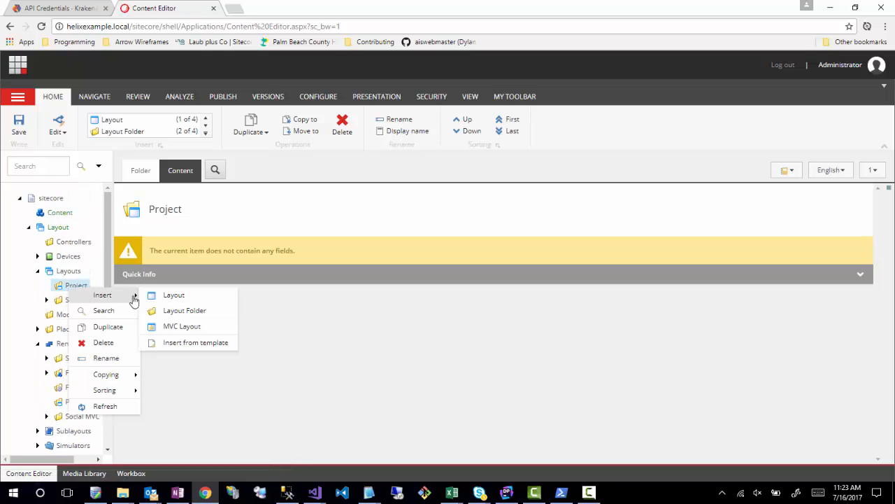
{"action": "left_click", "coordinate": [168, 310]}
{"action": "type", "text": "Example"}
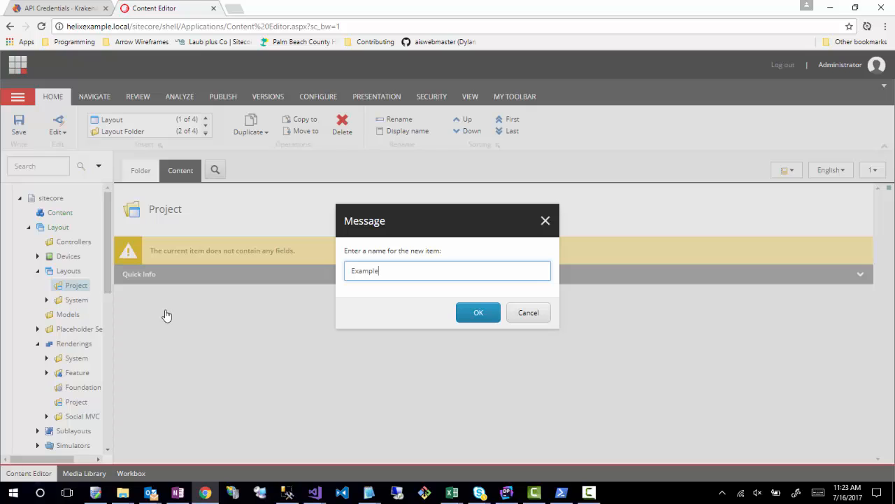
{"action": "key", "text": "Return"}
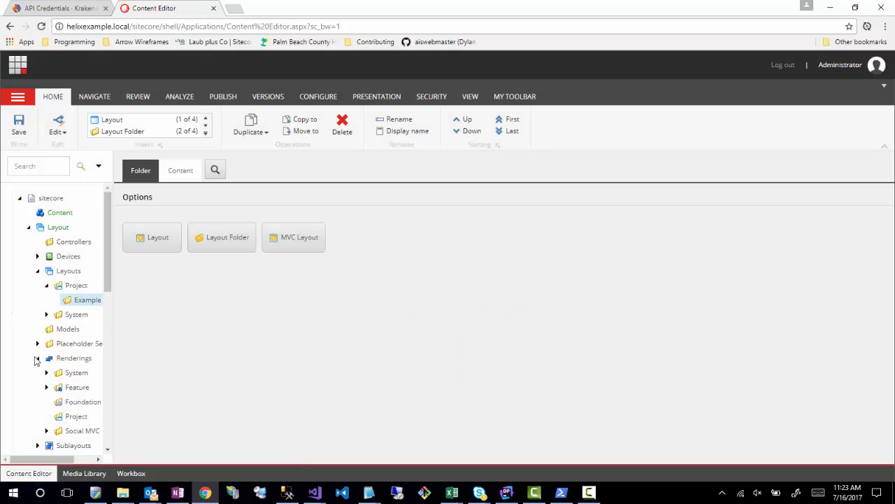
- Insert a placeholder settings folder named Feature under Placeholder Settings
{"action": "scroll", "coordinate": [46, 350], "scroll_direction": "down", "scroll_amount": 1}
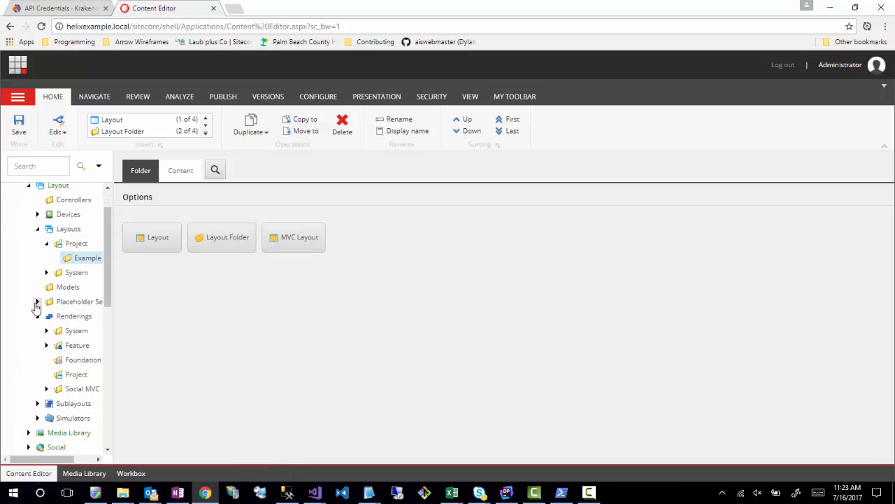
{"action": "left_click", "coordinate": [38, 302]}
{"action": "left_click_drag", "start_coordinate": [113, 286], "coordinate": [176, 286]}
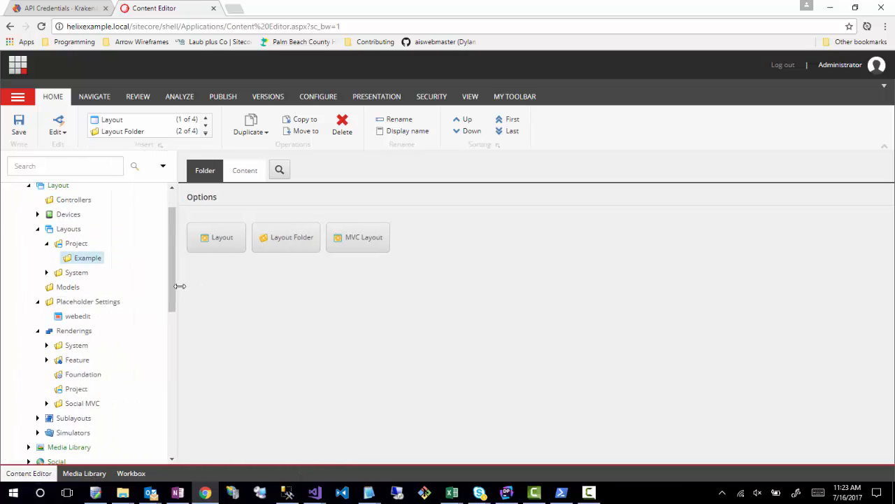
{"action": "right_click", "coordinate": [64, 308]}
{"action": "mouse_move", "coordinate": [80, 312]}
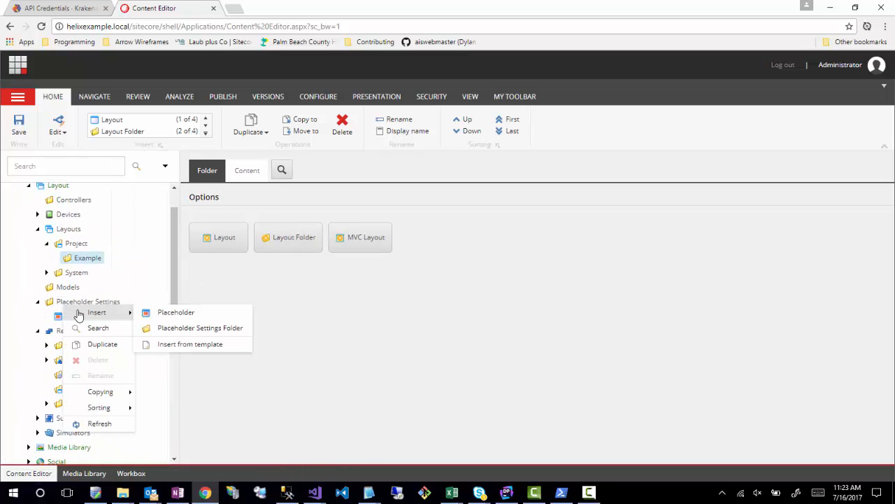
{"action": "left_click", "coordinate": [178, 328]}
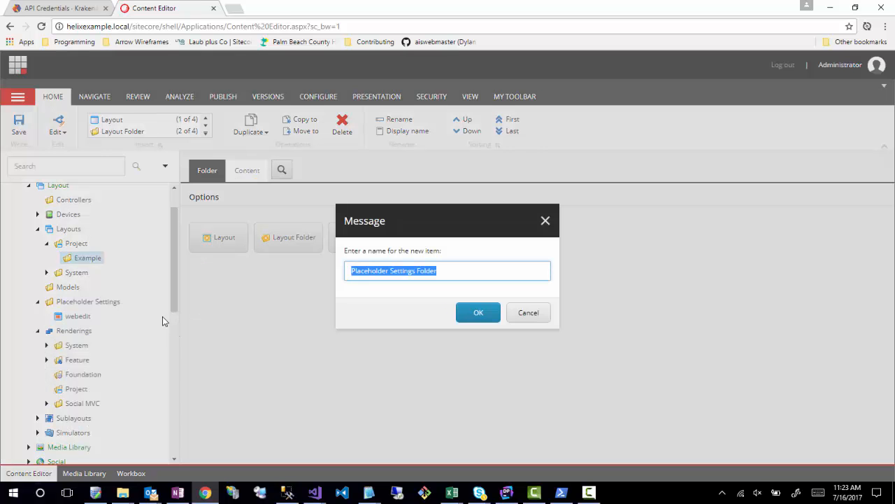
{"action": "type", "text": "Feature"}
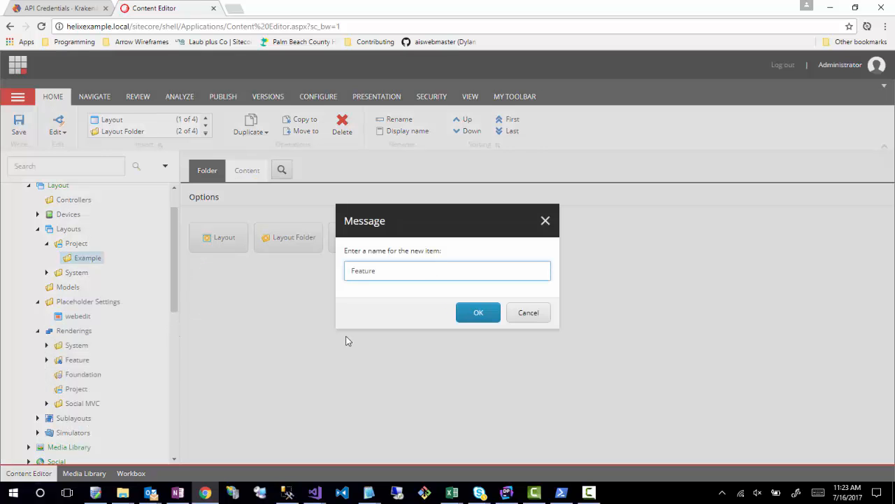
{"action": "left_click", "coordinate": [482, 312]}
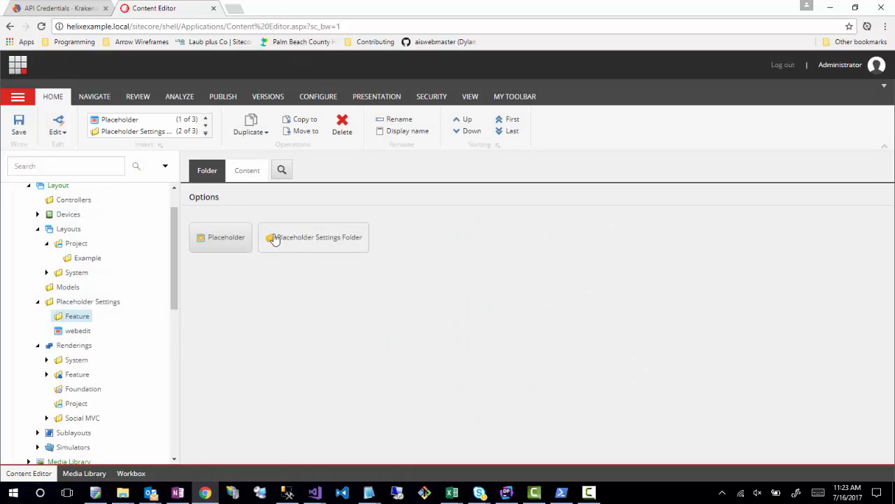
- Change the icon of the Feature placeholder settings folder to the folder-with-cubes icon from the Applications set
{"action": "left_click", "coordinate": [247, 171]}
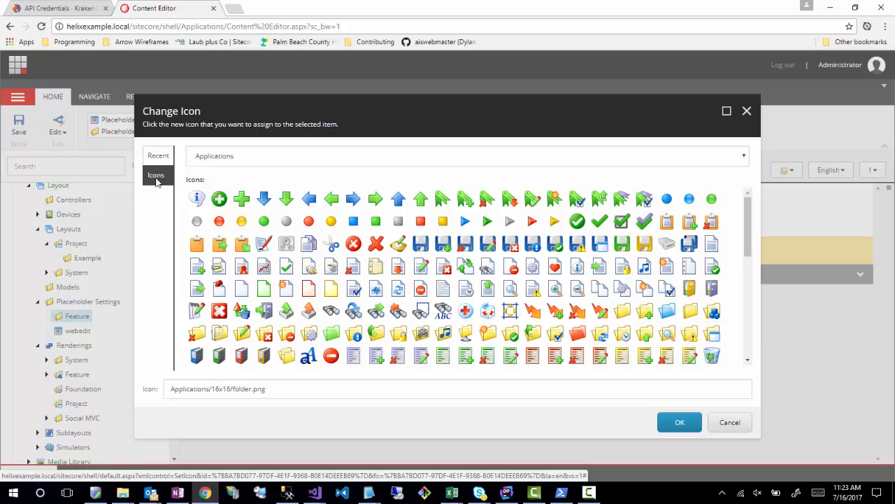
{"action": "left_click", "coordinate": [712, 315]}
{"action": "left_click", "coordinate": [680, 421]}
- Insert a placeholder settings folder named Project under Placeholder Settings
{"action": "right_click", "coordinate": [76, 302]}
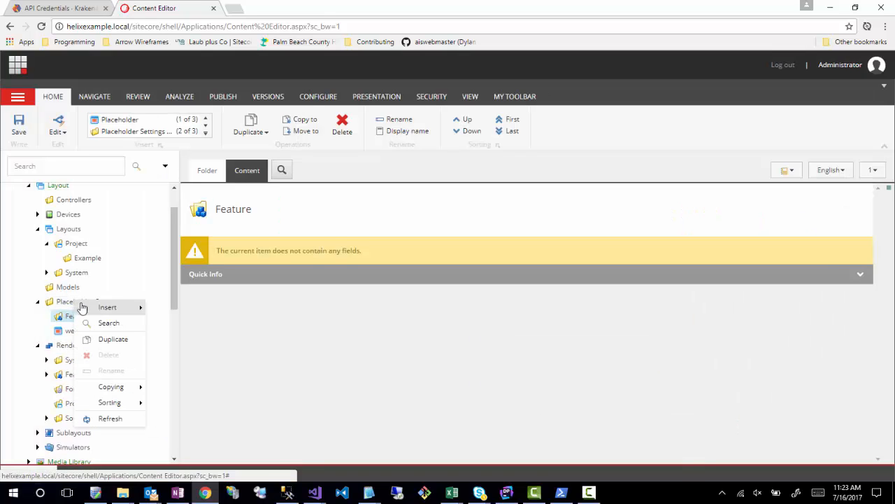
{"action": "mouse_move", "coordinate": [111, 307]}
{"action": "left_click", "coordinate": [205, 323]}
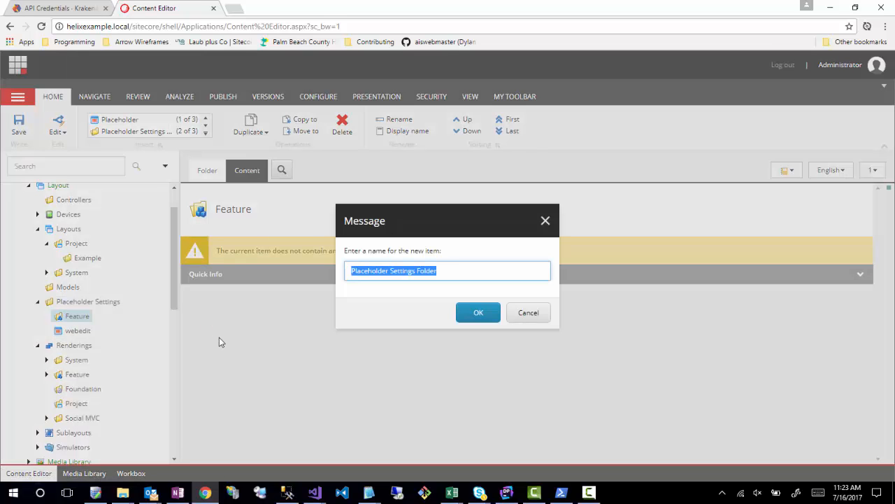
{"action": "type", "text": "Project"}
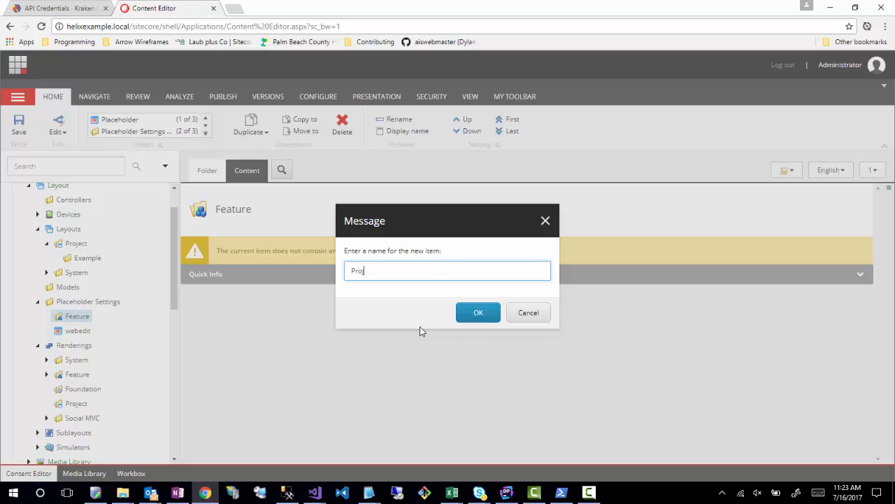
{"action": "left_click", "coordinate": [477, 315]}
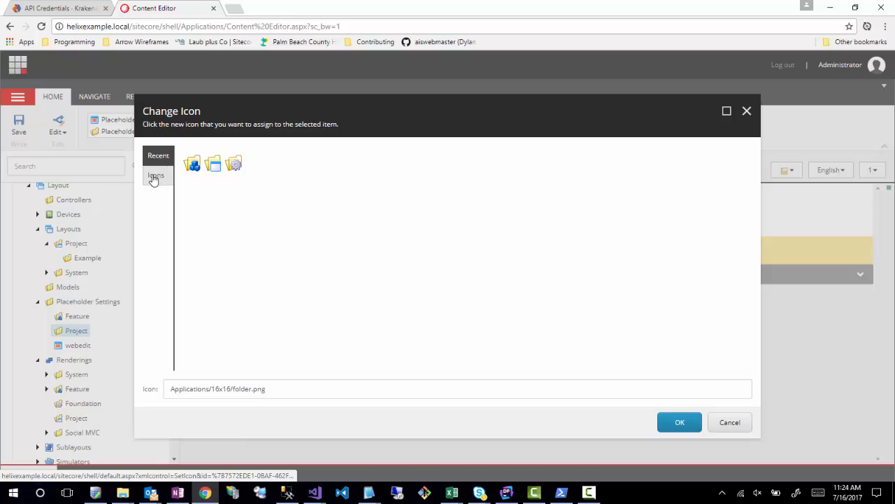
- Change the icon of the Project placeholder settings folder to the folder-with-window icon from the Applications set and save
{"action": "left_click", "coordinate": [152, 177]}
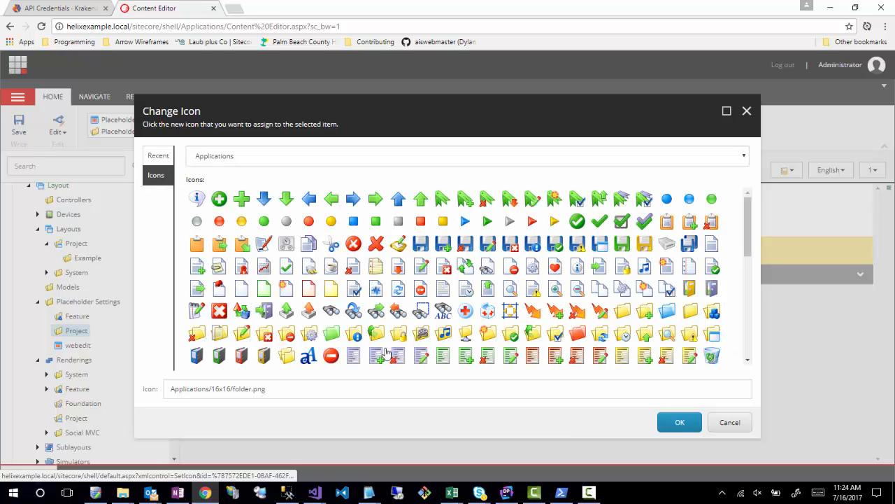
{"action": "left_click", "coordinate": [712, 332]}
{"action": "left_click", "coordinate": [679, 425]}
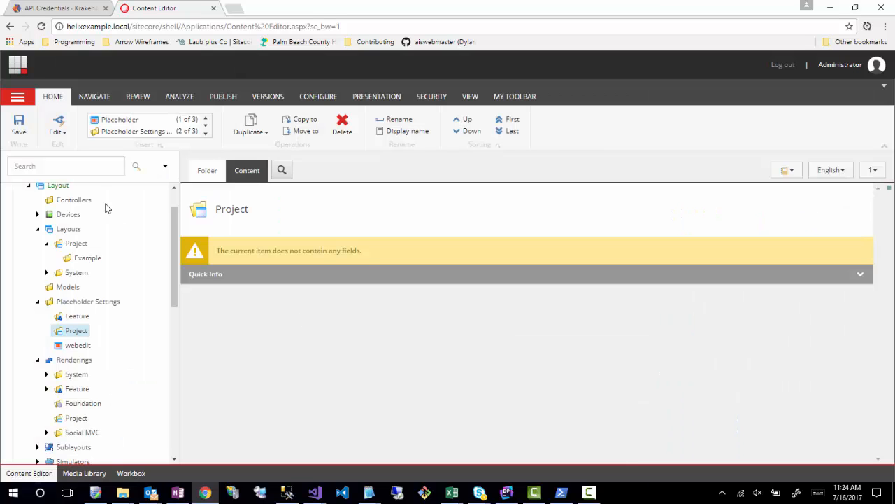
{"action": "left_click", "coordinate": [20, 130]}
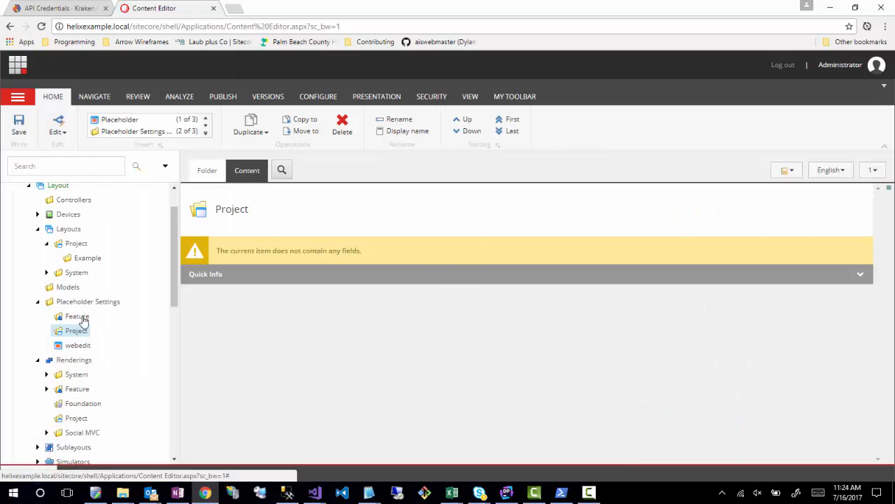
- View the insert options of the Models and Controllers folders under Layout
{"action": "left_click", "coordinate": [67, 288]}
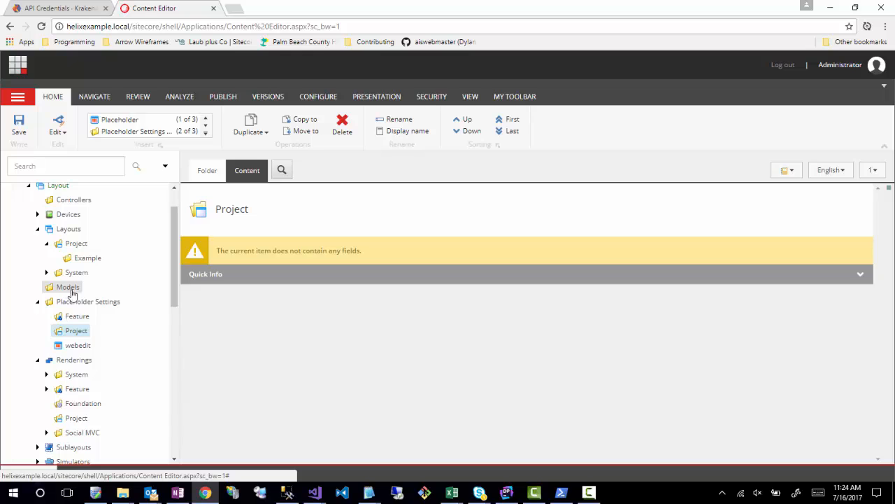
{"action": "scroll", "coordinate": [104, 330], "scroll_direction": "up", "scroll_amount": 1}
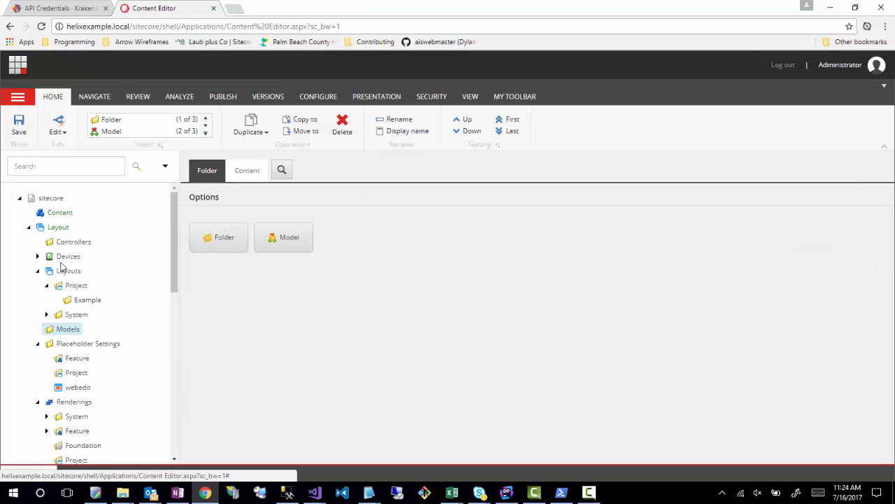
{"action": "left_click", "coordinate": [66, 243]}
{"action": "scroll", "coordinate": [108, 402], "scroll_direction": "down", "scroll_amount": 1}
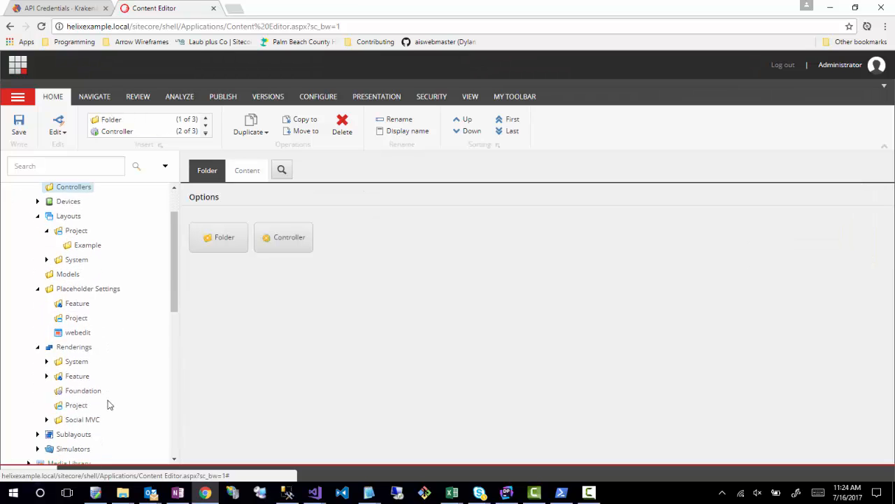
- Collapse the Renderings and Placeholder Settings folders, and go to the Templates section of the content tree
{"action": "left_click", "coordinate": [37, 332]}
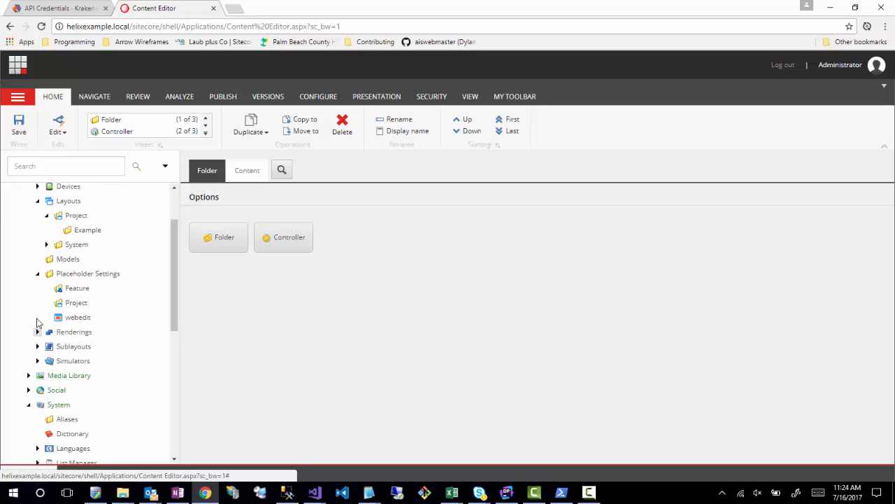
{"action": "left_click", "coordinate": [38, 274]}
{"action": "scroll", "coordinate": [93, 398], "scroll_direction": "up", "scroll_amount": 1}
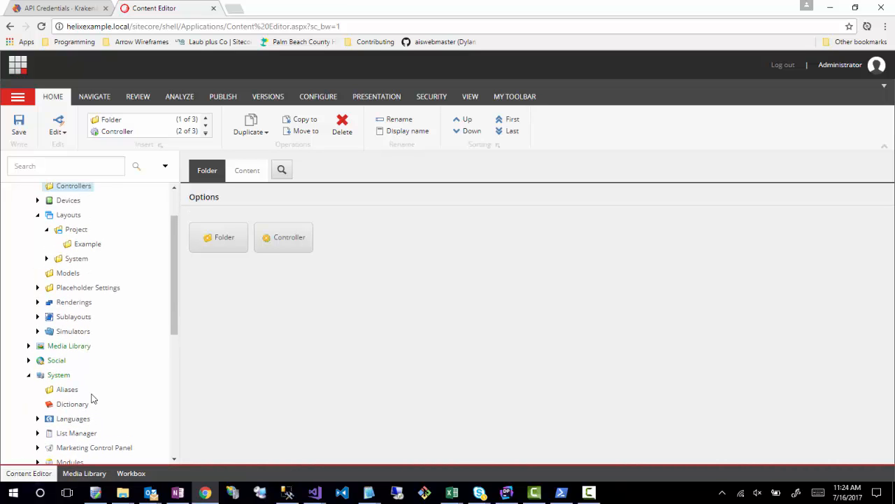
{"action": "scroll", "coordinate": [93, 399], "scroll_direction": "up", "scroll_amount": 4}
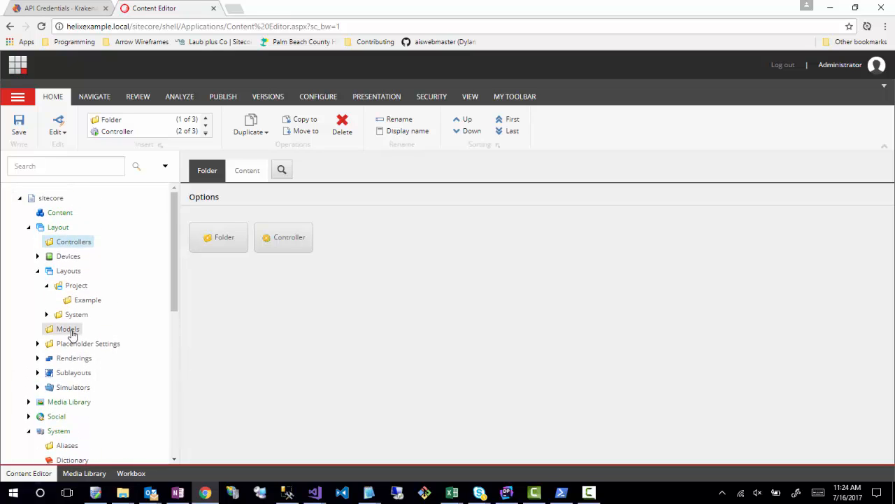
{"action": "scroll", "coordinate": [104, 353], "scroll_direction": "down", "scroll_amount": 4}
{"action": "scroll", "coordinate": [104, 356], "scroll_direction": "down", "scroll_amount": 12}
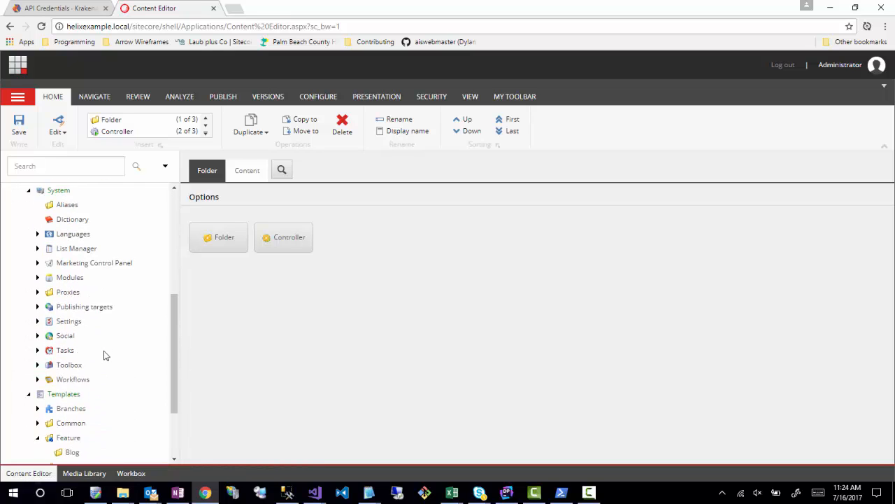
{"action": "scroll", "coordinate": [103, 356], "scroll_direction": "up", "scroll_amount": 5}
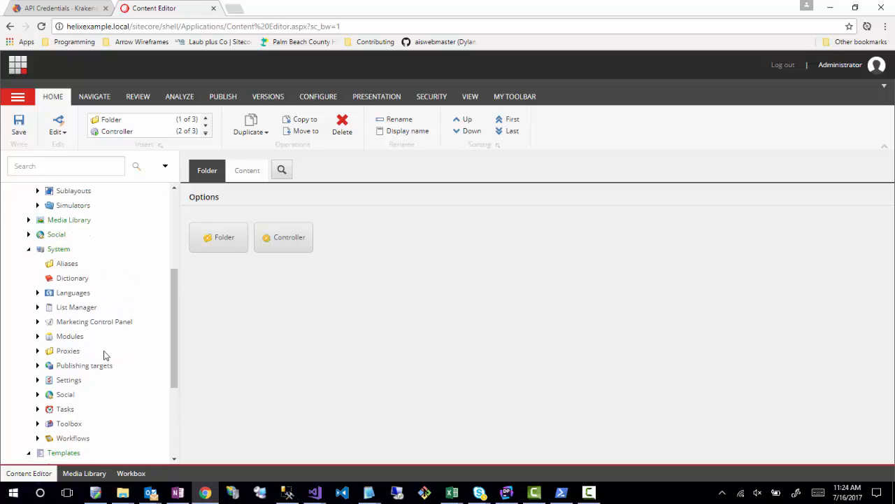
{"action": "scroll", "coordinate": [103, 356], "scroll_direction": "down", "scroll_amount": 10}
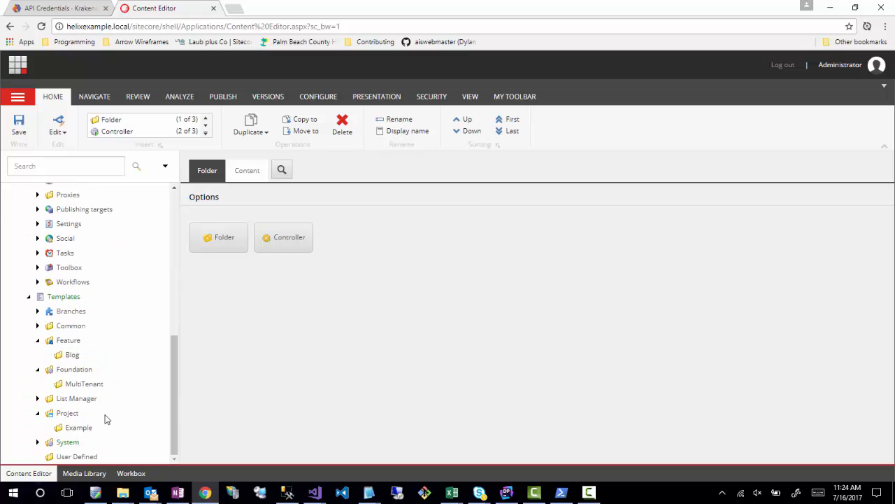
{"action": "left_click", "coordinate": [71, 384]}
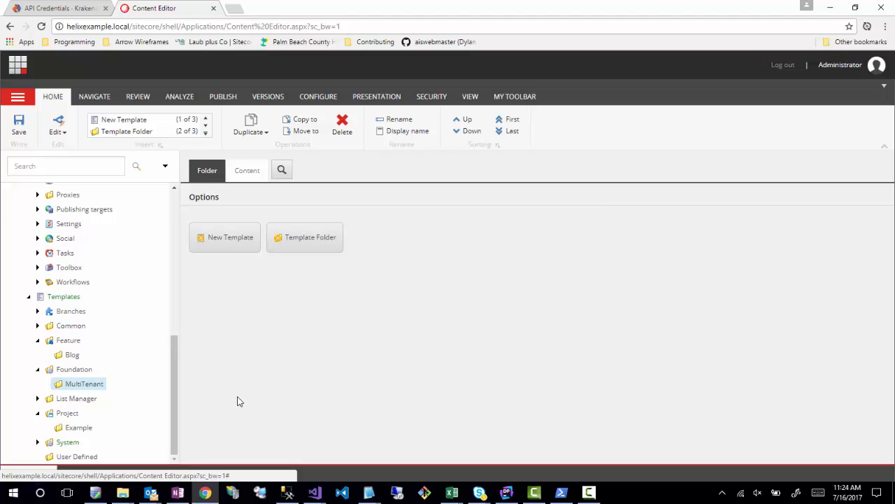
{"action": "right_click", "coordinate": [73, 384]}
{"action": "mouse_move", "coordinate": [100, 361]}
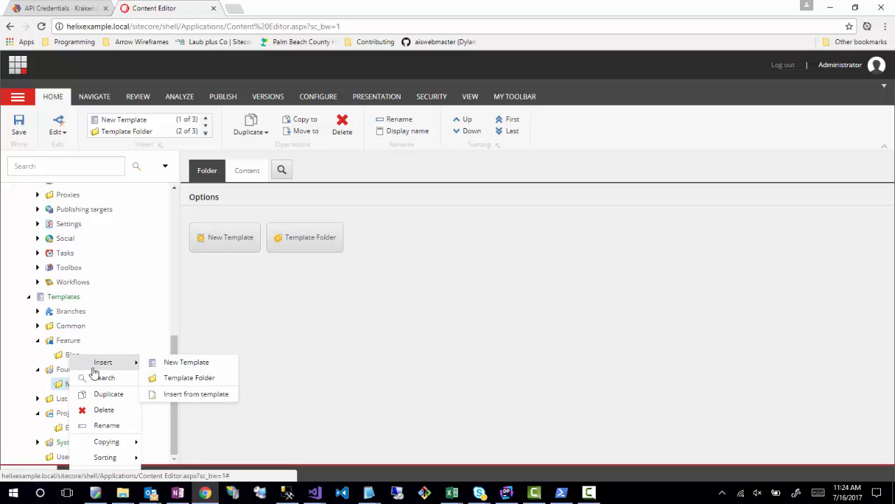
{"action": "left_click", "coordinate": [189, 363]}
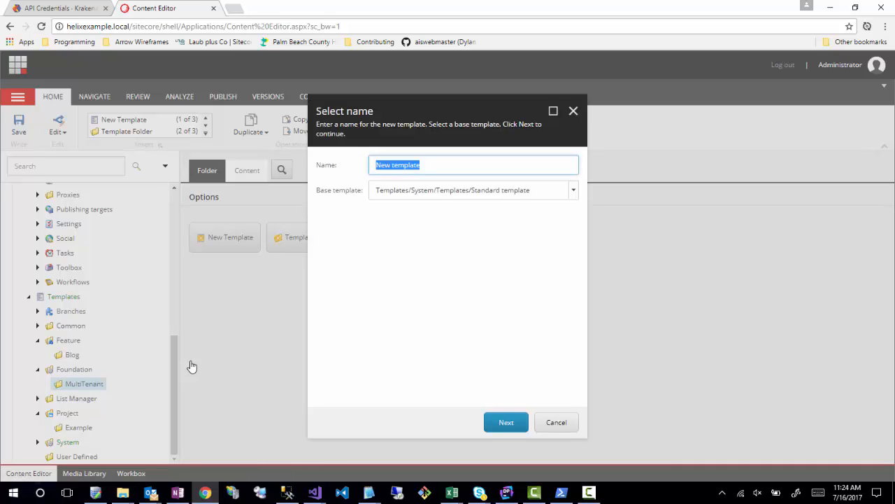
{"action": "left_click", "coordinate": [554, 424]}
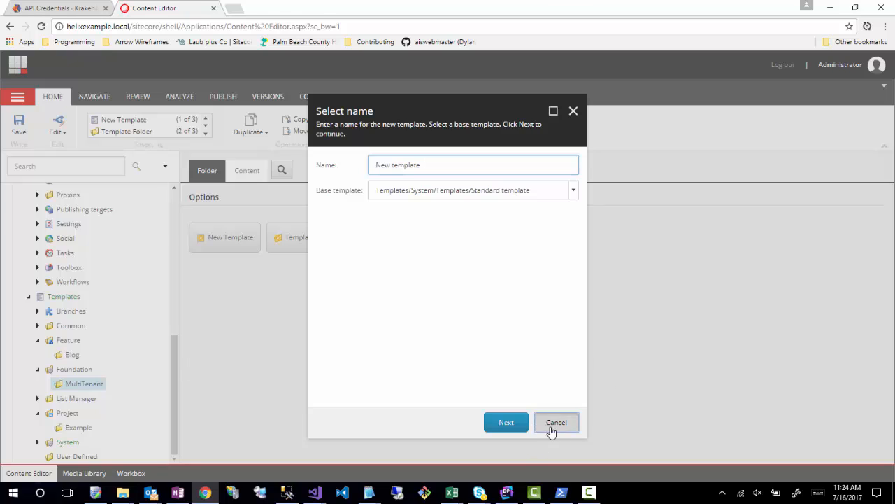
- Insert a template folder named Folder Templates inside the MultiTenant folder under Foundation in Templates
{"action": "right_click", "coordinate": [64, 385]}
{"action": "mouse_move", "coordinate": [143, 362]}
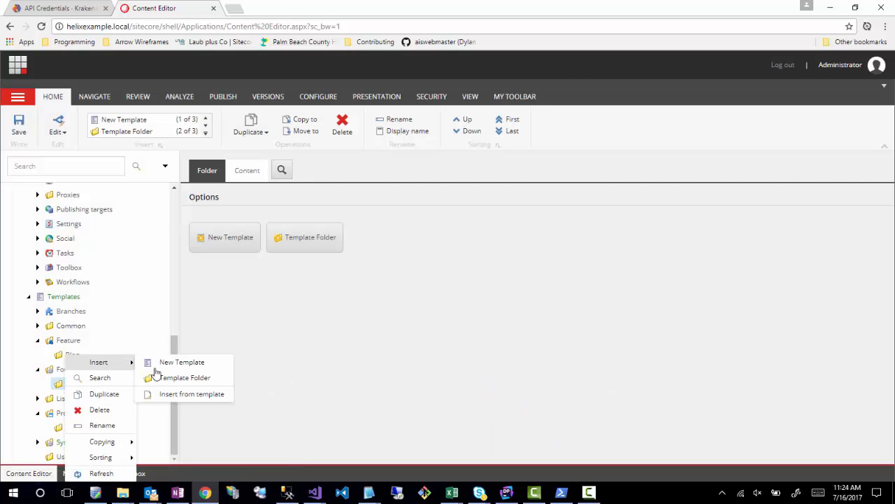
{"action": "left_click", "coordinate": [166, 376]}
{"action": "type", "text": "Fold"}
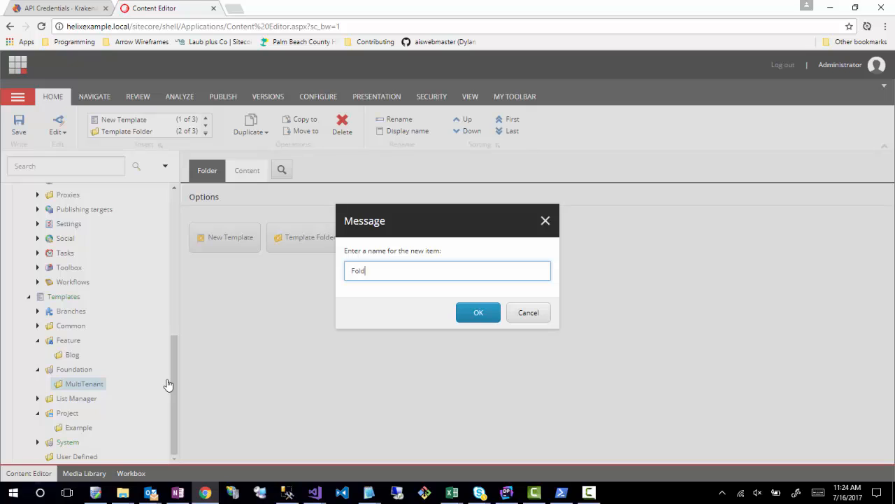
{"action": "type", "text": "er Templates"}
{"action": "key", "text": "Return"}
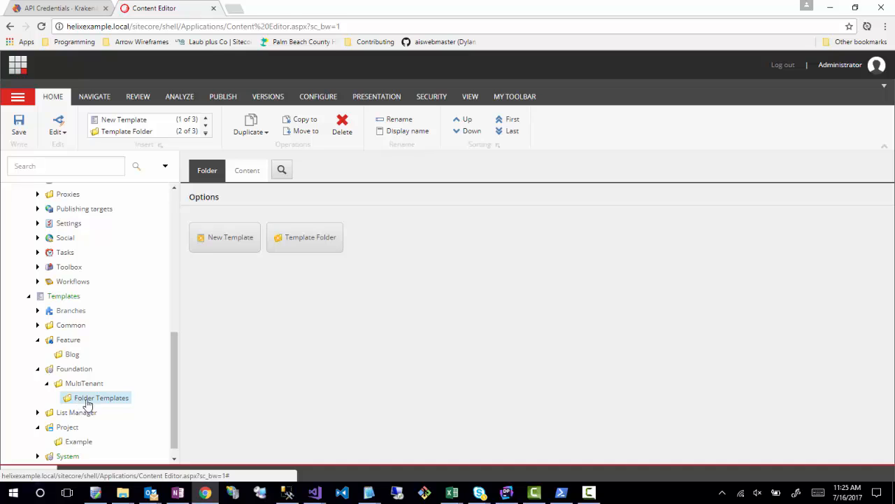
{"action": "left_click", "coordinate": [590, 493]}
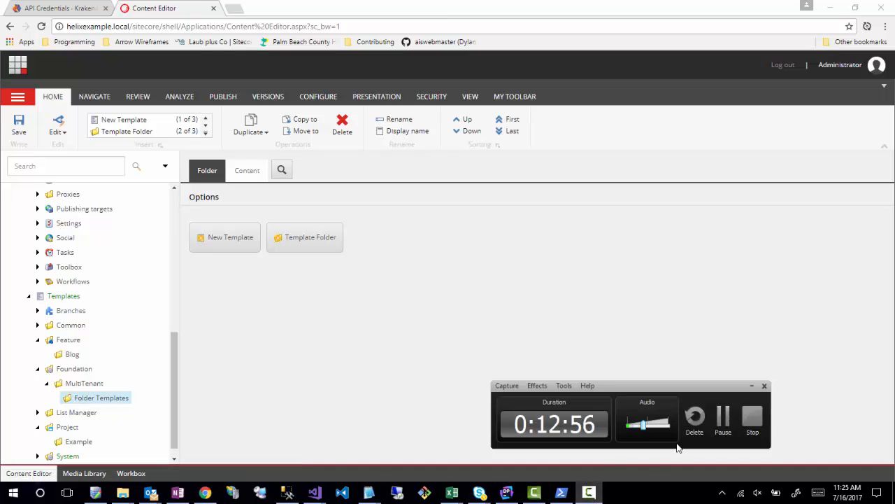
{"action": "left_click", "coordinate": [723, 421]}
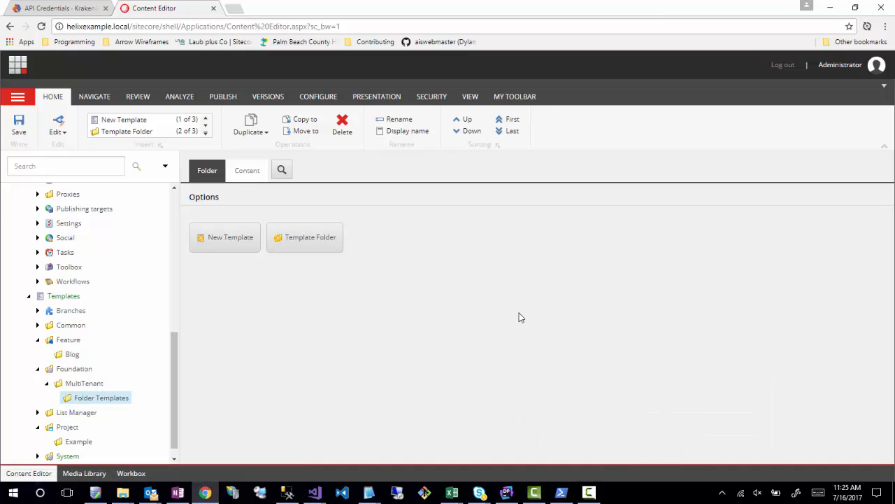
- Create a template named Tenant Folder inside Folder Templates, using the Standard template as its base template
{"action": "right_click", "coordinate": [85, 402]}
{"action": "mouse_move", "coordinate": [123, 365]}
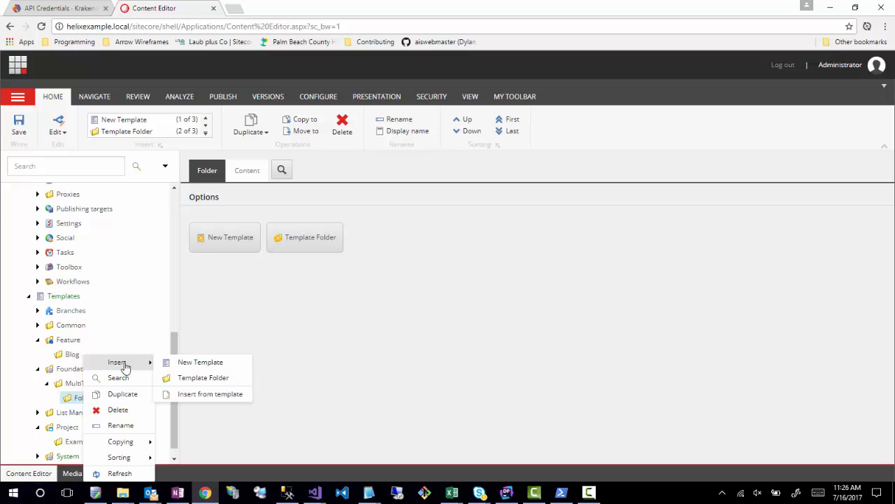
{"action": "left_click", "coordinate": [199, 364]}
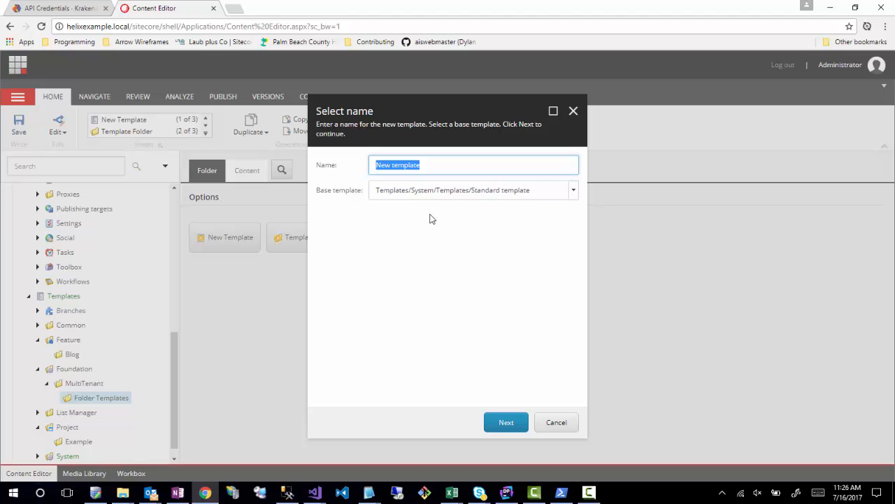
{"action": "type", "text": "Tenant"}
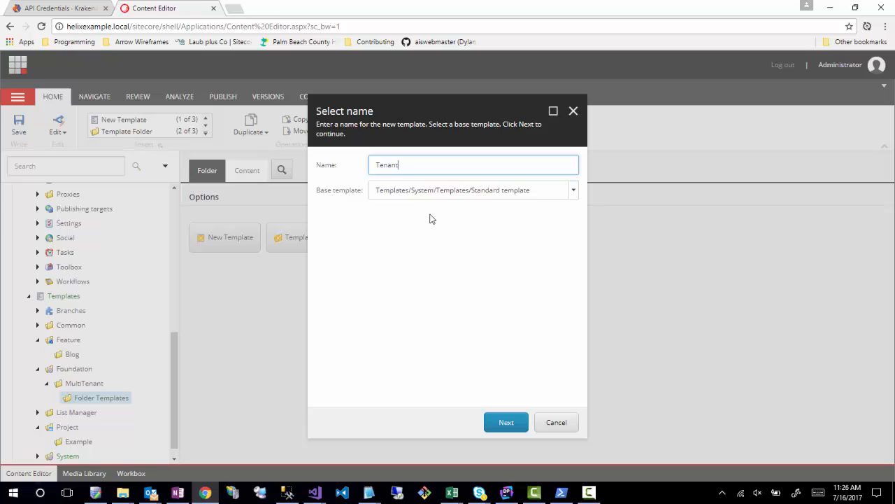
{"action": "type", "text": " Folder"}
{"action": "left_click", "coordinate": [575, 193]}
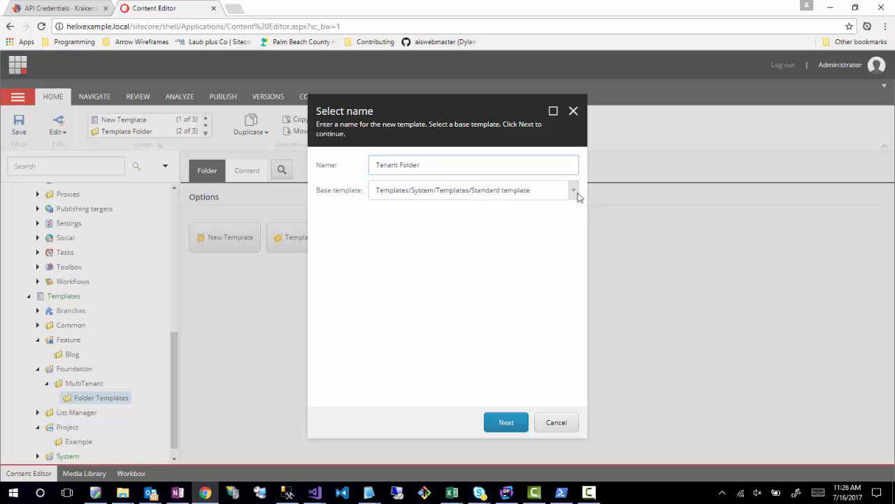
{"action": "left_click", "coordinate": [331, 266]}
{"action": "left_click", "coordinate": [524, 426]}
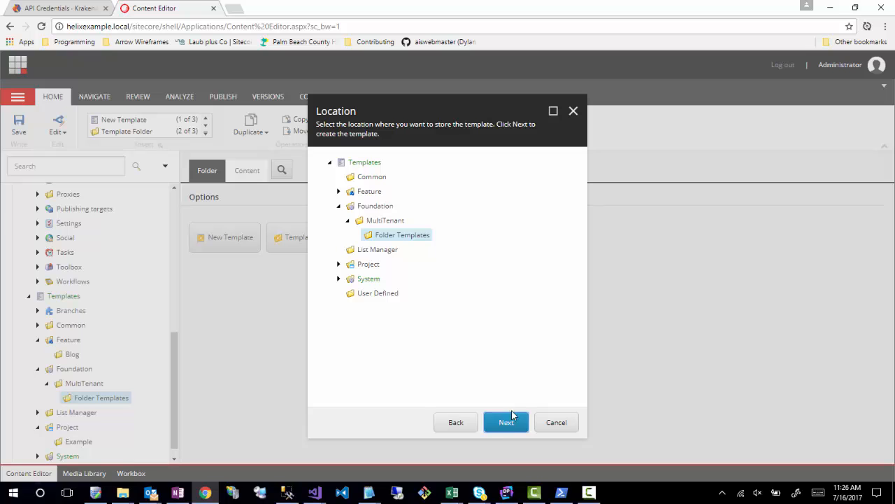
{"action": "left_click", "coordinate": [501, 424]}
{"action": "left_click", "coordinate": [539, 423]}
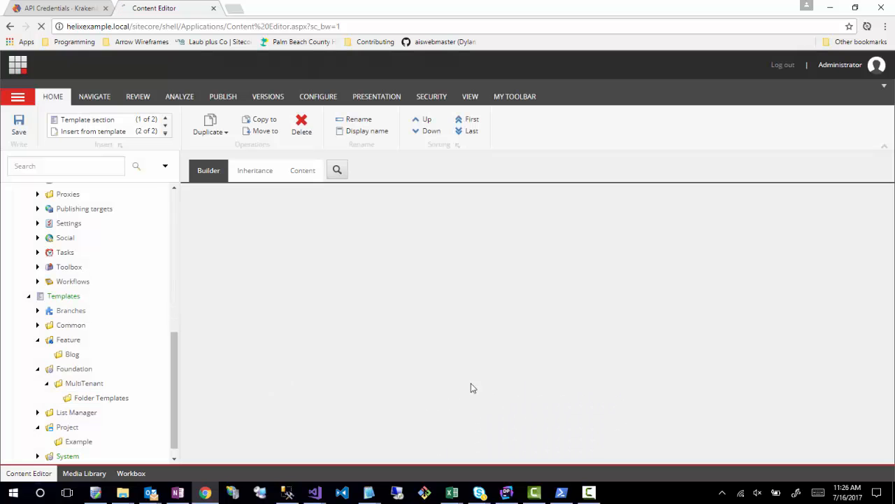
- Set the Tenant Folder template's icon to Office/32x32/office_building.png from the Office icon set
{"action": "scroll", "coordinate": [124, 370], "scroll_direction": "down", "scroll_amount": 1}
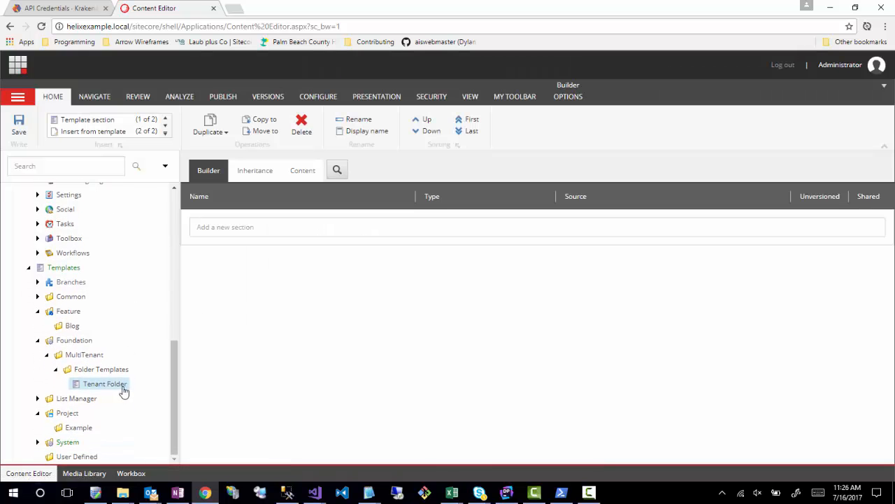
{"action": "left_click", "coordinate": [297, 181]}
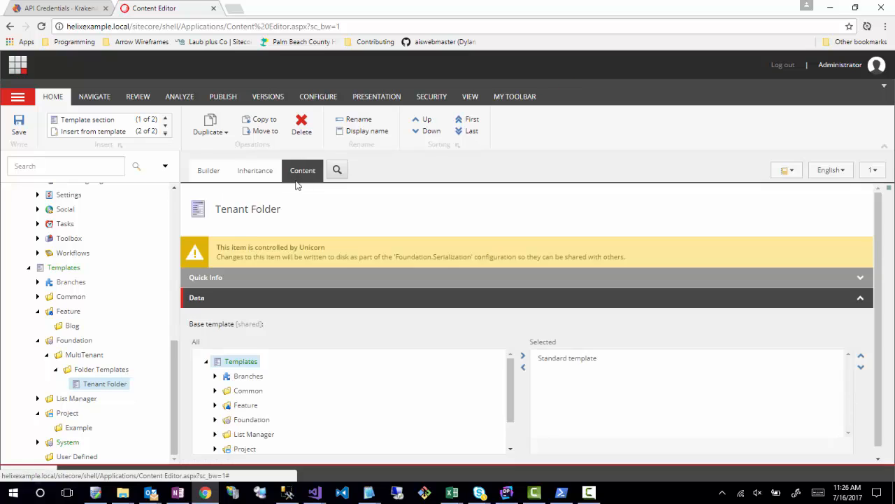
{"action": "left_click", "coordinate": [199, 211]}
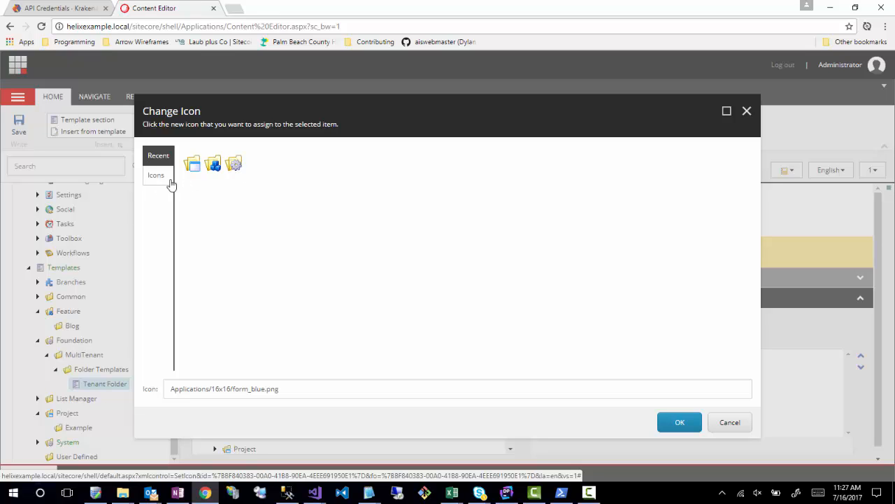
{"action": "left_click", "coordinate": [159, 180]}
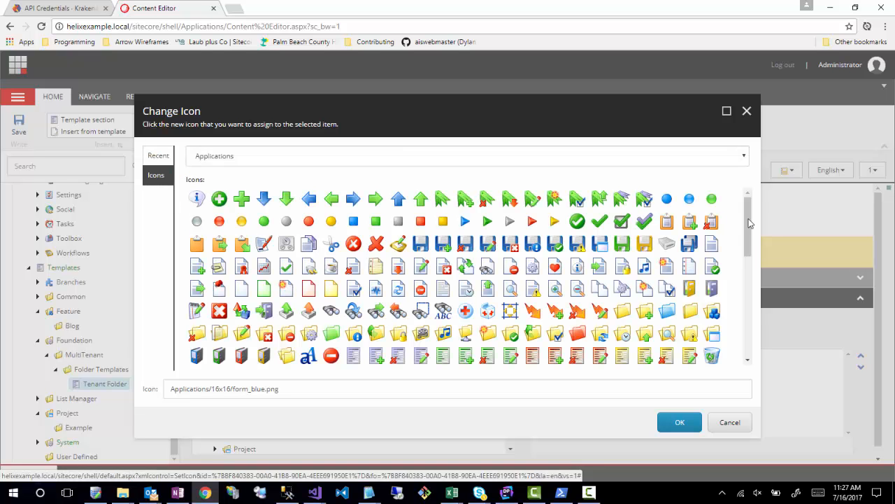
{"action": "left_click_drag", "start_coordinate": [747, 216], "coordinate": [748, 318]}
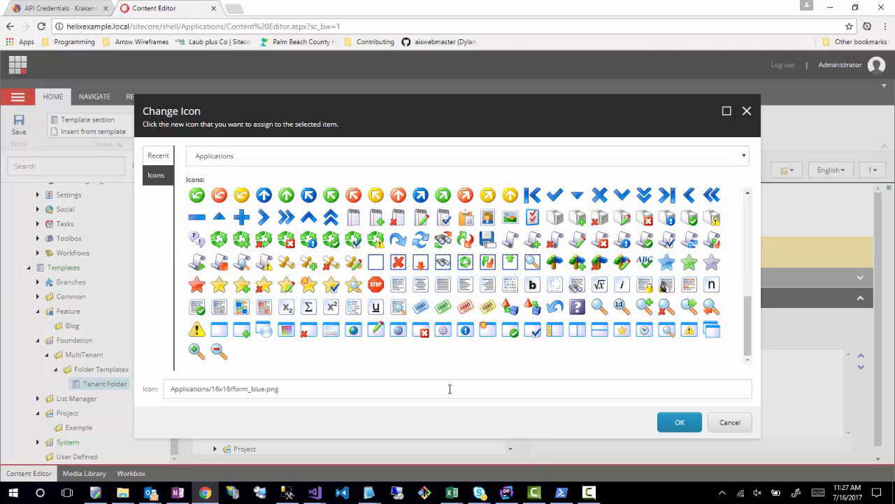
{"action": "left_click", "coordinate": [292, 162]}
{"action": "left_click", "coordinate": [239, 193]}
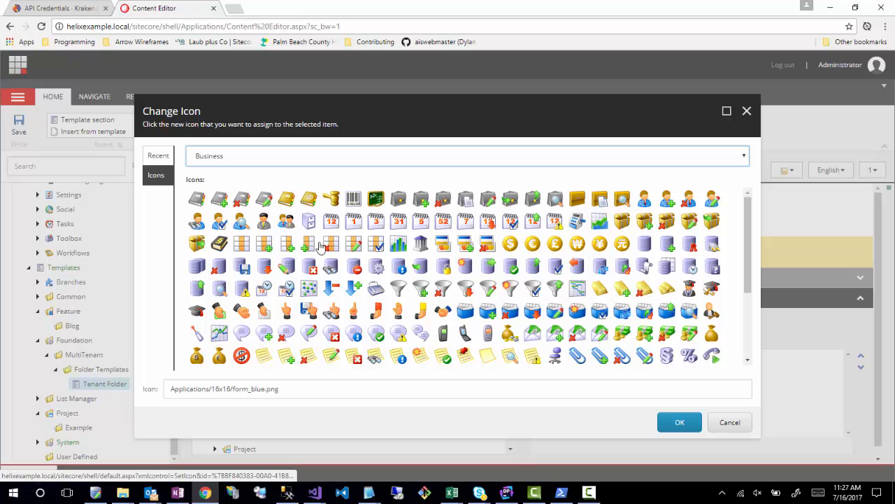
{"action": "scroll", "coordinate": [320, 246], "scroll_direction": "down", "scroll_amount": 3}
{"action": "left_click", "coordinate": [306, 156]}
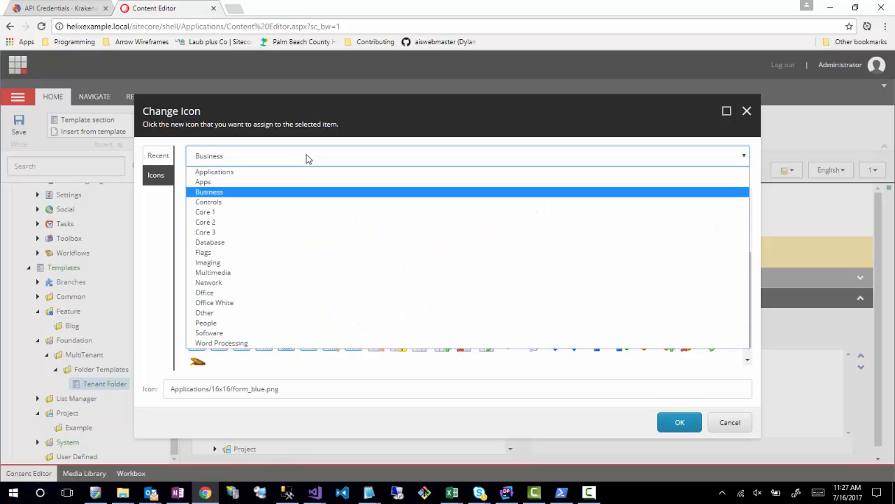
{"action": "left_click", "coordinate": [233, 181]}
{"action": "scroll", "coordinate": [578, 303], "scroll_direction": "down", "scroll_amount": 3}
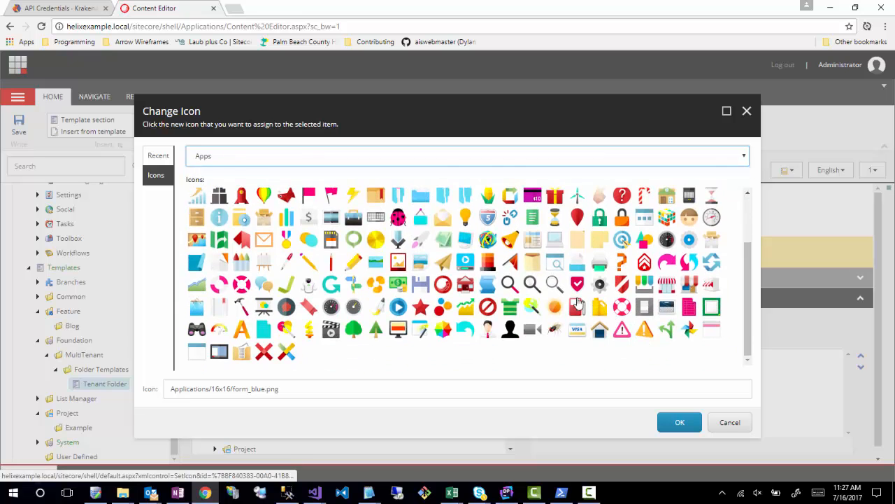
{"action": "key", "text": "o"}
{"action": "left_click", "coordinate": [555, 313]}
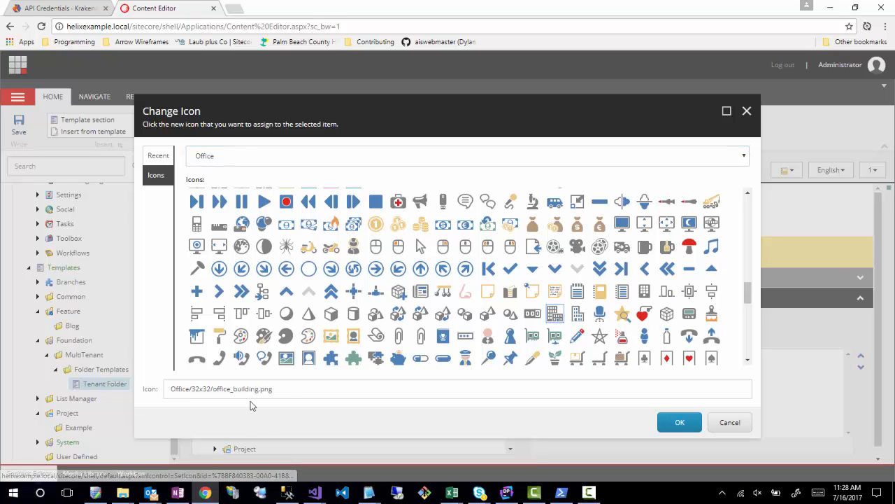
{"action": "left_click", "coordinate": [671, 423]}
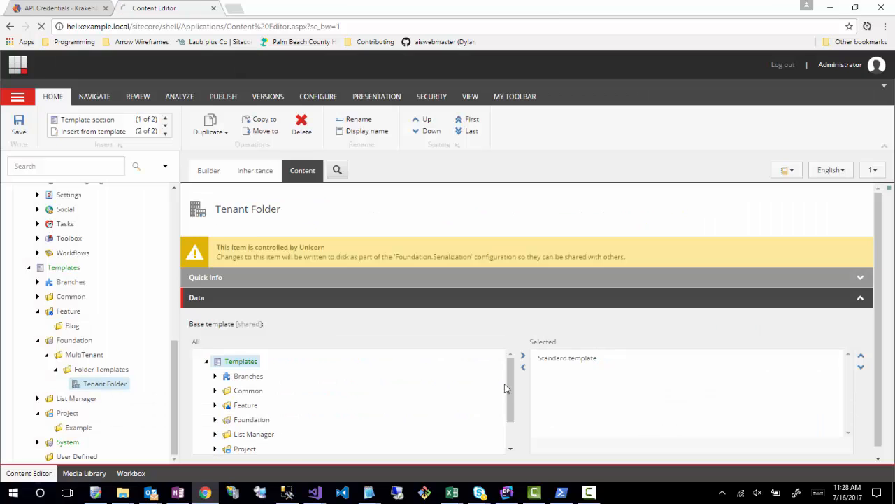
- Create a template named Tenant inside Folder Templates, based on the Standard template
{"action": "mouse_move", "coordinate": [119, 362]}
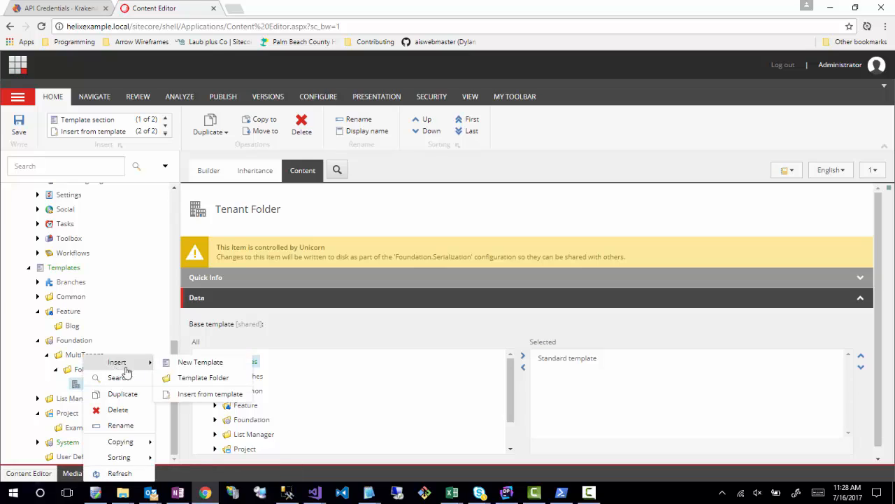
{"action": "left_click", "coordinate": [168, 362]}
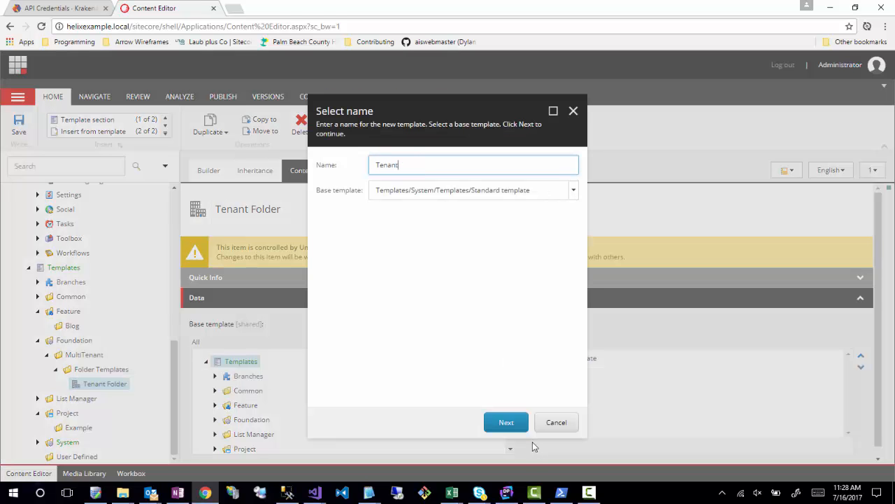
{"action": "left_click", "coordinate": [500, 424]}
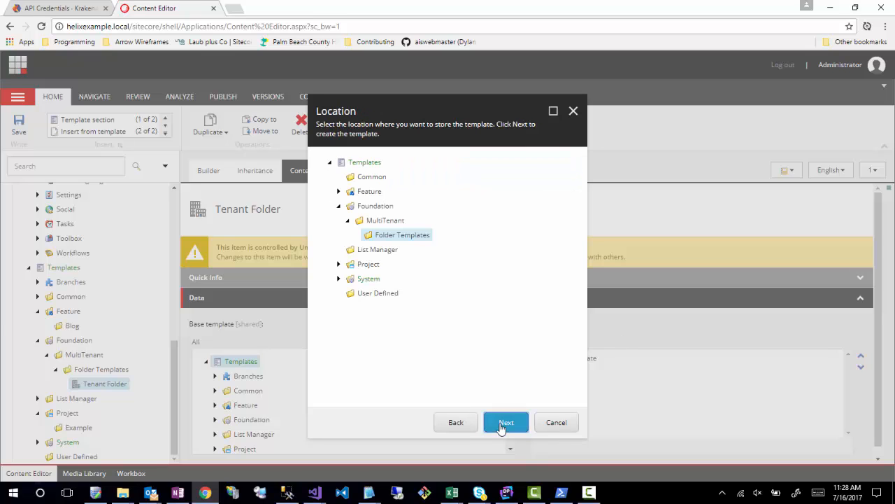
{"action": "left_click", "coordinate": [525, 421]}
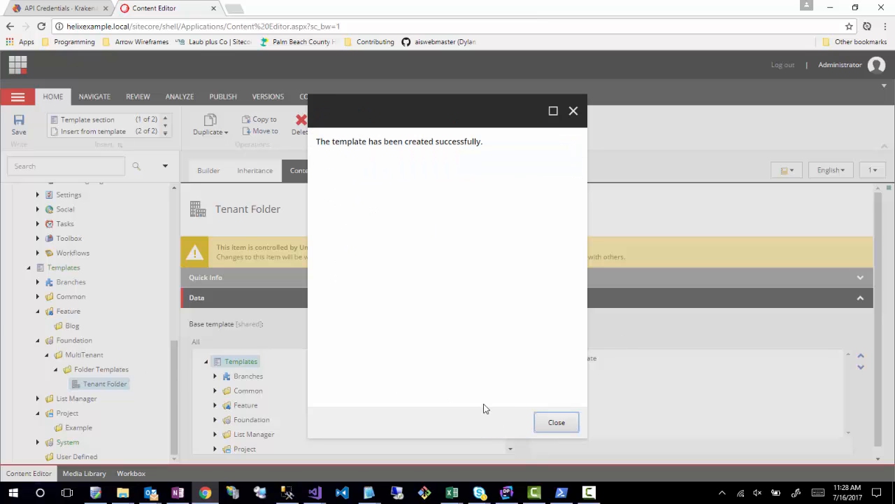
{"action": "left_click", "coordinate": [558, 422]}
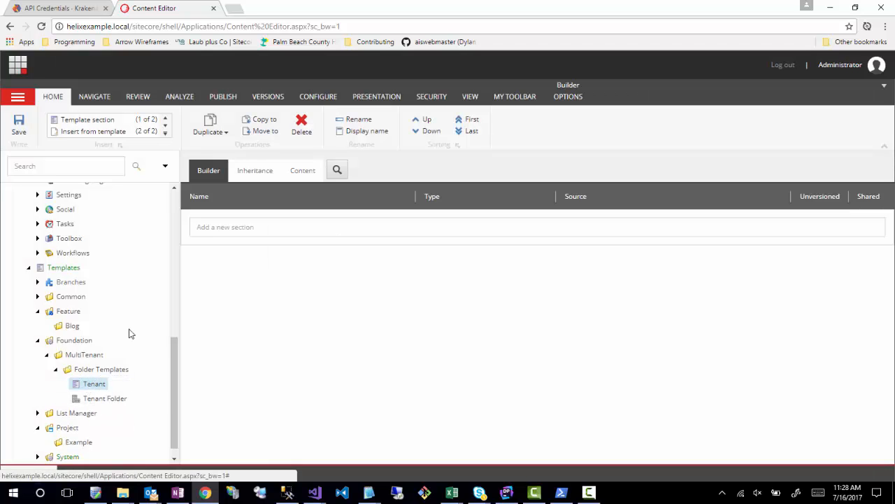
- Set the Tenant template's icon to Office/32x32/office_building2.png from the Office icon set
{"action": "left_click", "coordinate": [310, 174]}
{"action": "left_click", "coordinate": [206, 212]}
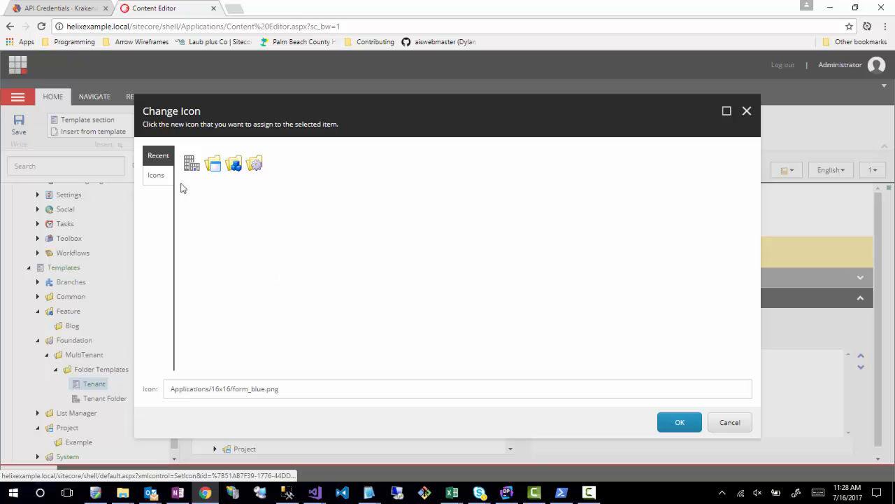
{"action": "left_click", "coordinate": [165, 175]}
{"action": "scroll", "coordinate": [527, 290], "scroll_direction": "down", "scroll_amount": 3}
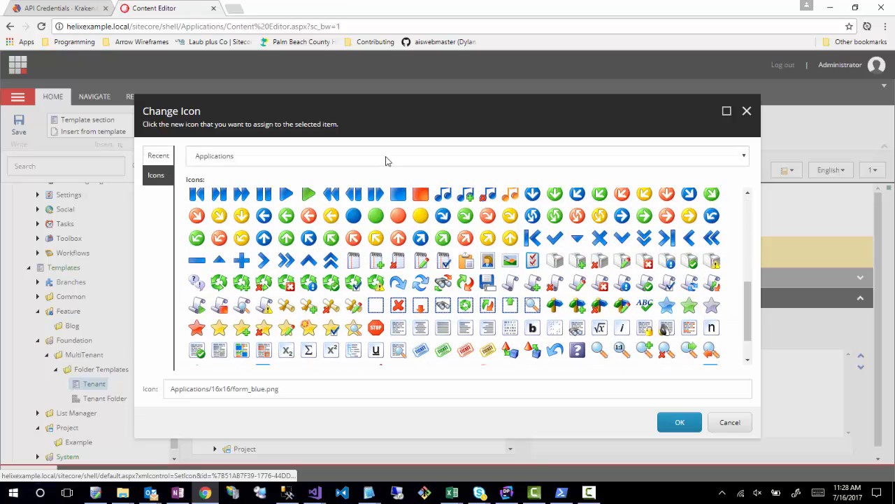
{"action": "left_click", "coordinate": [386, 157]}
{"action": "left_click", "coordinate": [206, 293]}
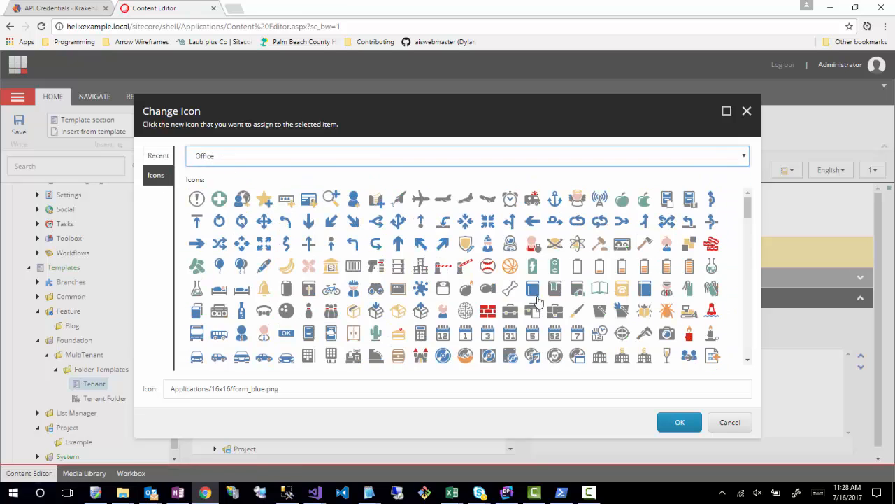
{"action": "scroll", "coordinate": [543, 280], "scroll_direction": "down", "scroll_amount": 5}
{"action": "scroll", "coordinate": [543, 280], "scroll_direction": "down", "scroll_amount": 10}
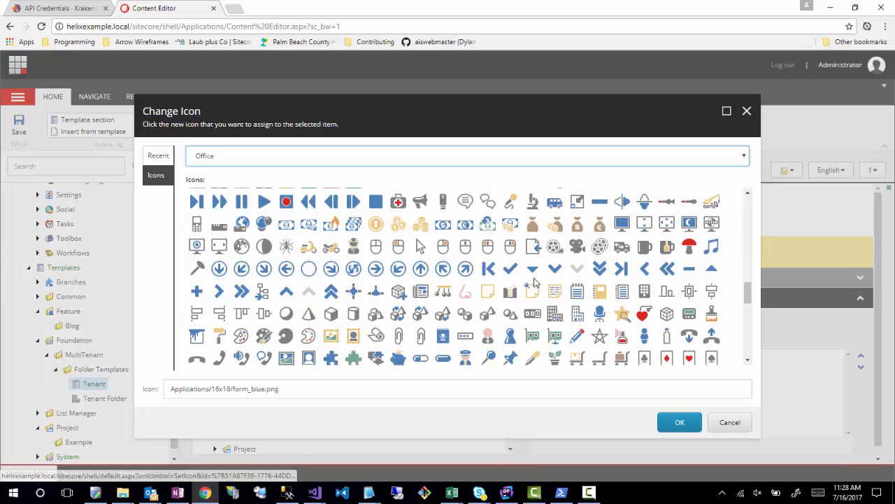
{"action": "scroll", "coordinate": [533, 281], "scroll_direction": "down", "scroll_amount": 5}
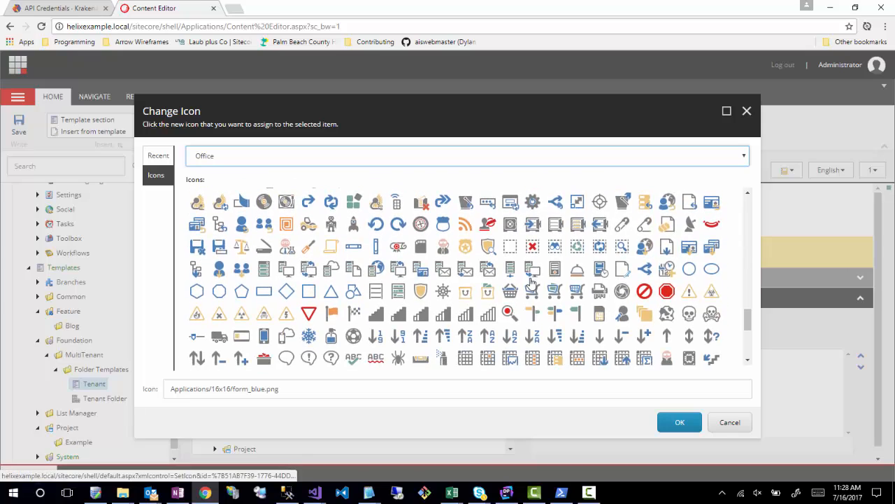
{"action": "scroll", "coordinate": [554, 313], "scroll_direction": "down", "scroll_amount": 10}
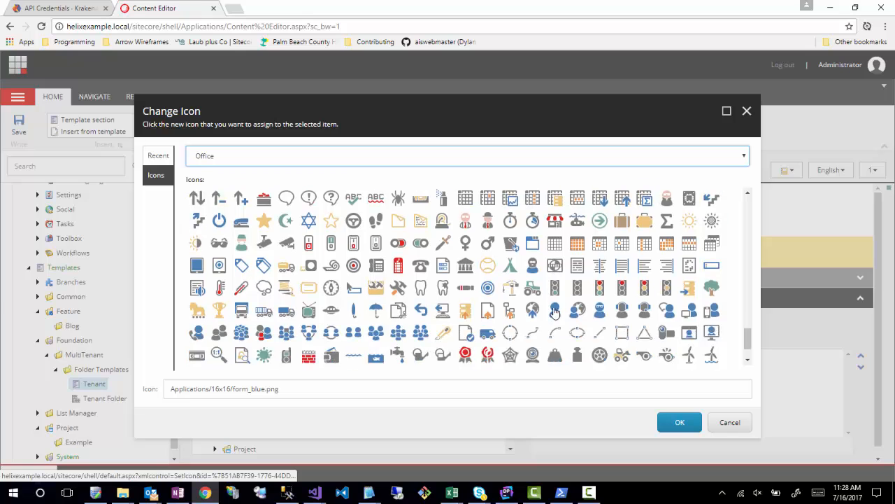
{"action": "scroll", "coordinate": [553, 313], "scroll_direction": "up", "scroll_amount": 10}
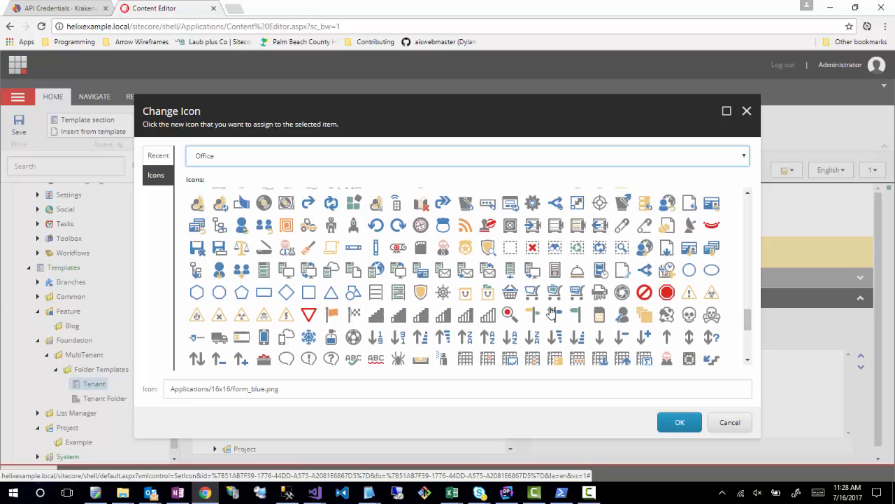
{"action": "scroll", "coordinate": [550, 313], "scroll_direction": "up", "scroll_amount": 5}
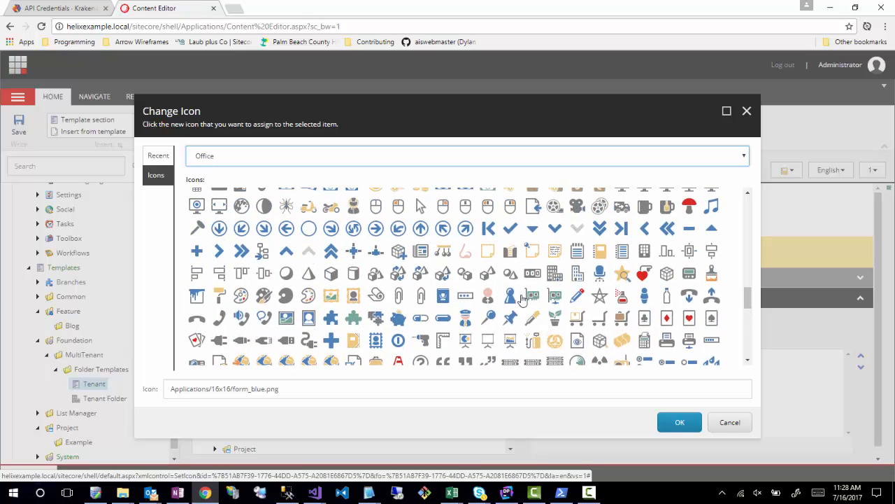
{"action": "left_click", "coordinate": [577, 277]}
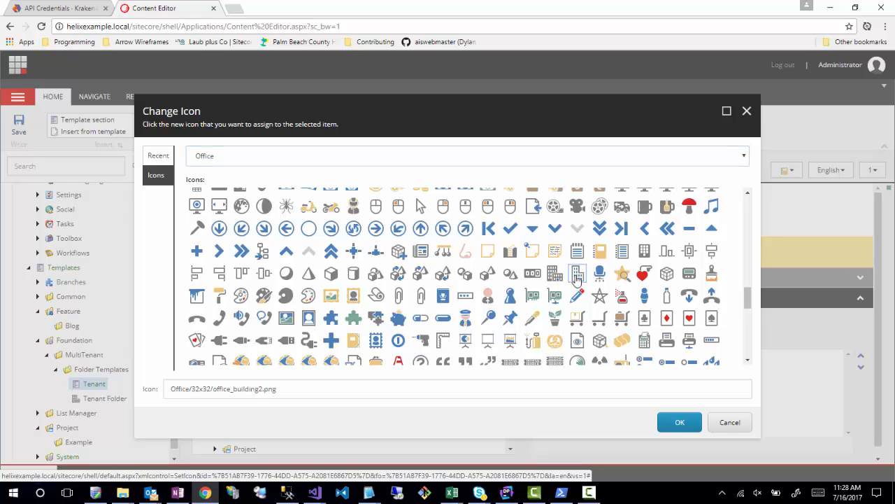
{"action": "left_click", "coordinate": [669, 423]}
- Create standard values for the Tenant Folder template and for the Tenant template
{"action": "left_click", "coordinate": [98, 398]}
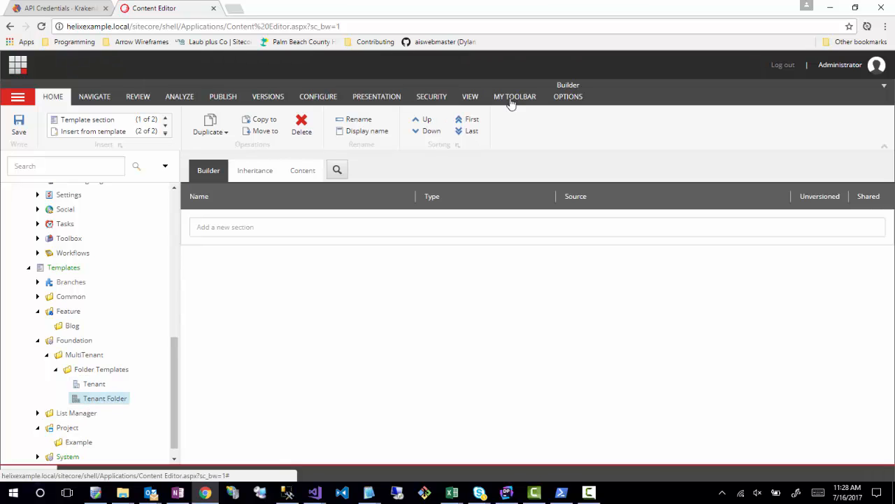
{"action": "left_click", "coordinate": [562, 104]}
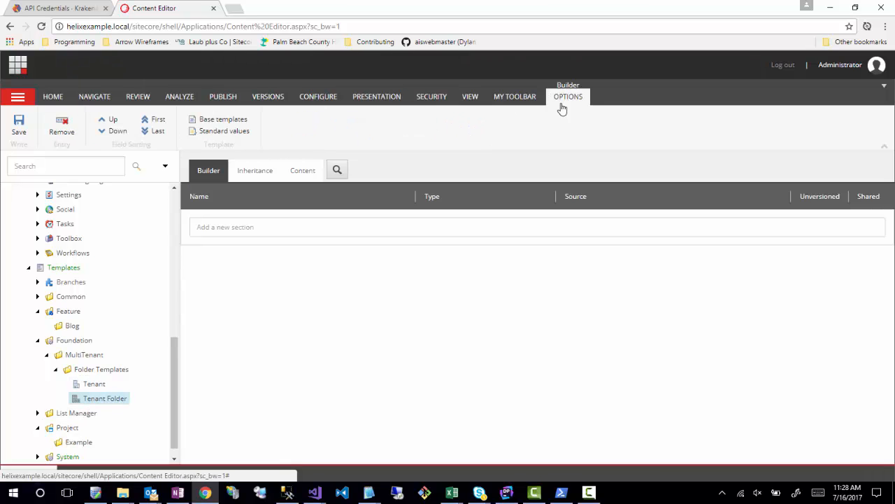
{"action": "left_click", "coordinate": [210, 131]}
{"action": "left_click", "coordinate": [94, 383]}
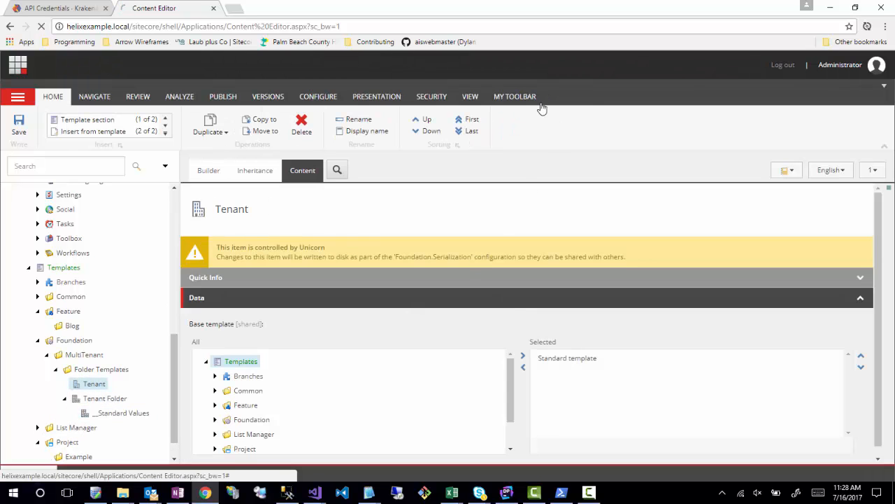
{"action": "left_click", "coordinate": [203, 174]}
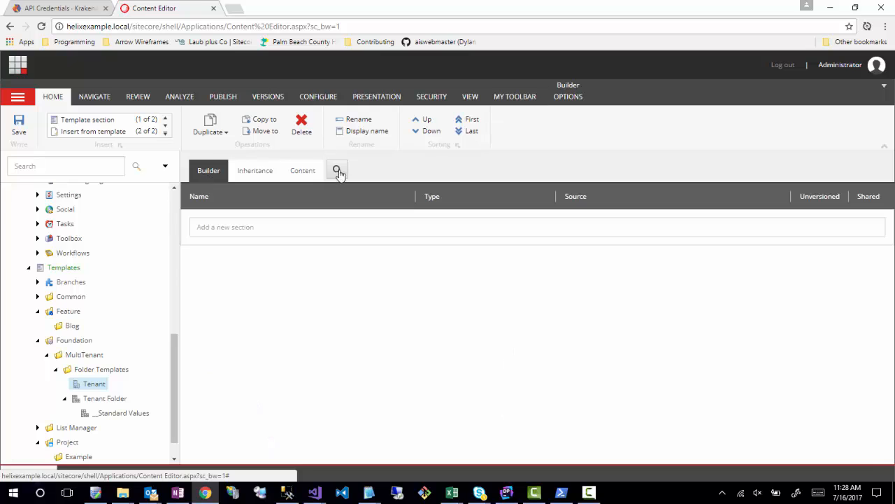
{"action": "left_click", "coordinate": [572, 103]}
{"action": "left_click", "coordinate": [211, 134]}
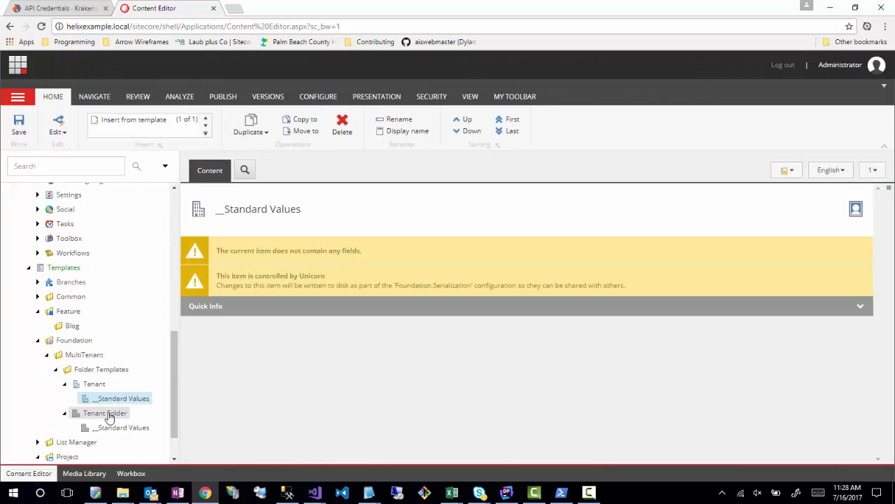
- Assign the Tenant template from Foundation/MultiTenant/Folder Templates as an insert option on the Tenant Folder template's standard values
{"action": "scroll", "coordinate": [116, 413], "scroll_direction": "down", "scroll_amount": 1}
{"action": "left_click", "coordinate": [144, 385]}
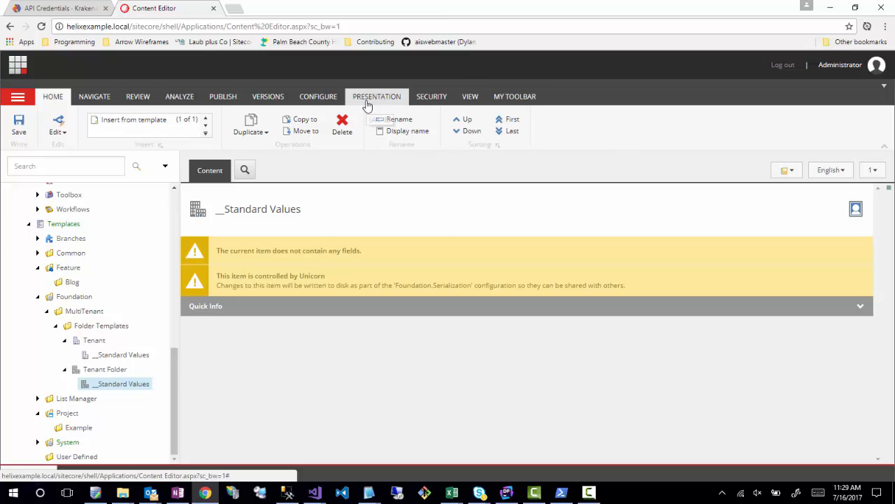
{"action": "left_click", "coordinate": [400, 100]}
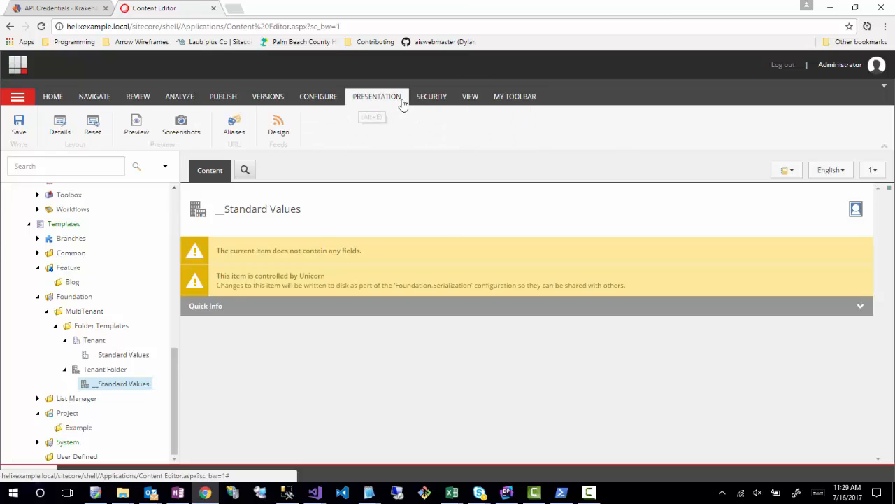
{"action": "left_click", "coordinate": [321, 98]}
{"action": "left_click", "coordinate": [522, 122]}
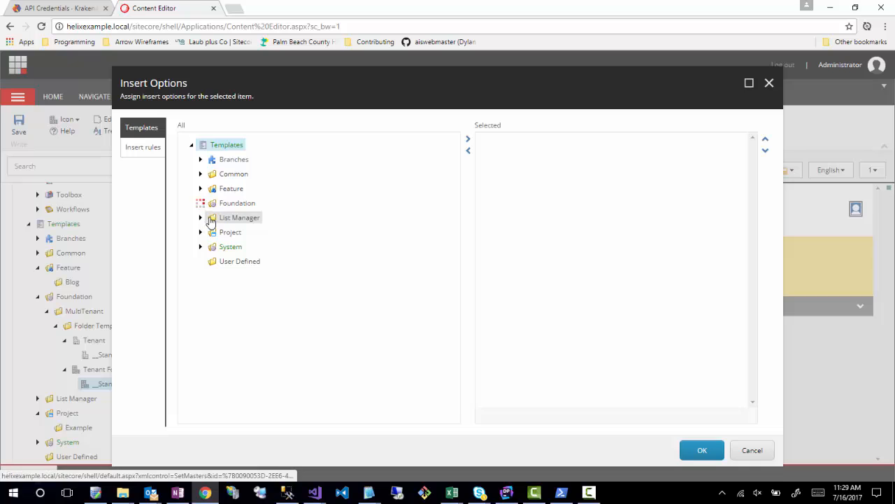
{"action": "left_click", "coordinate": [209, 218]}
{"action": "left_click", "coordinate": [218, 231]}
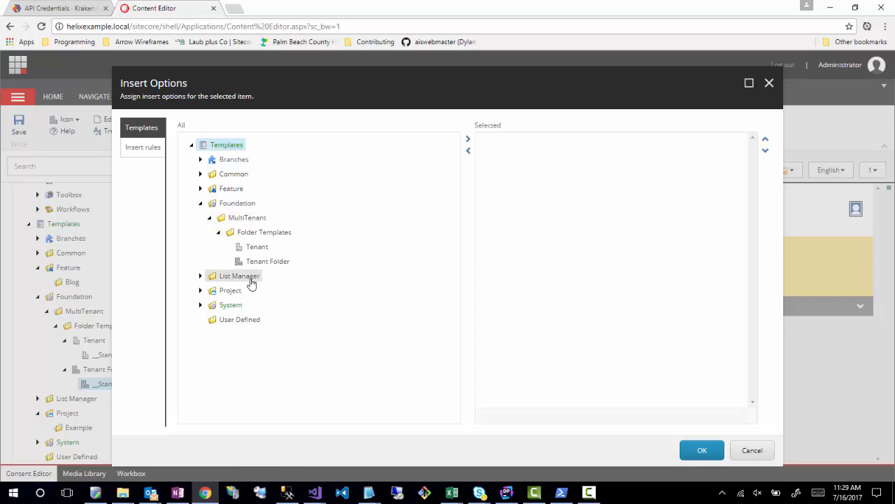
{"action": "double_click", "coordinate": [255, 247]}
{"action": "left_click", "coordinate": [254, 261]}
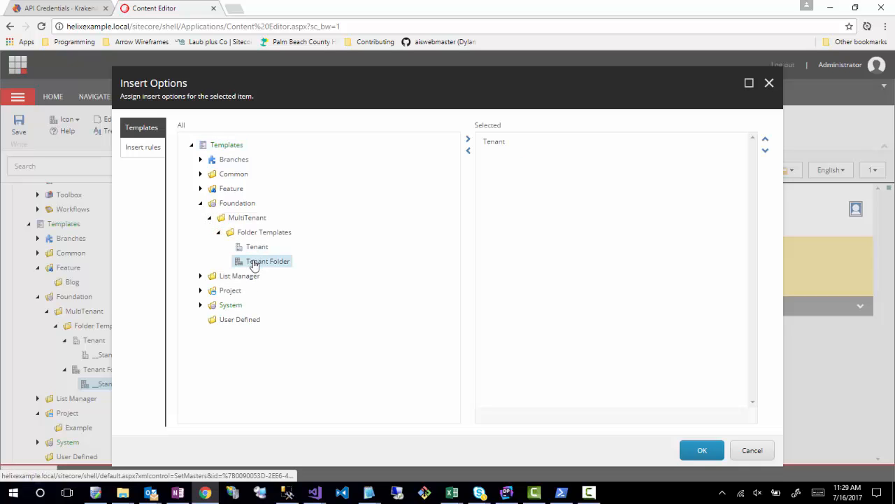
{"action": "left_click", "coordinate": [701, 450]}
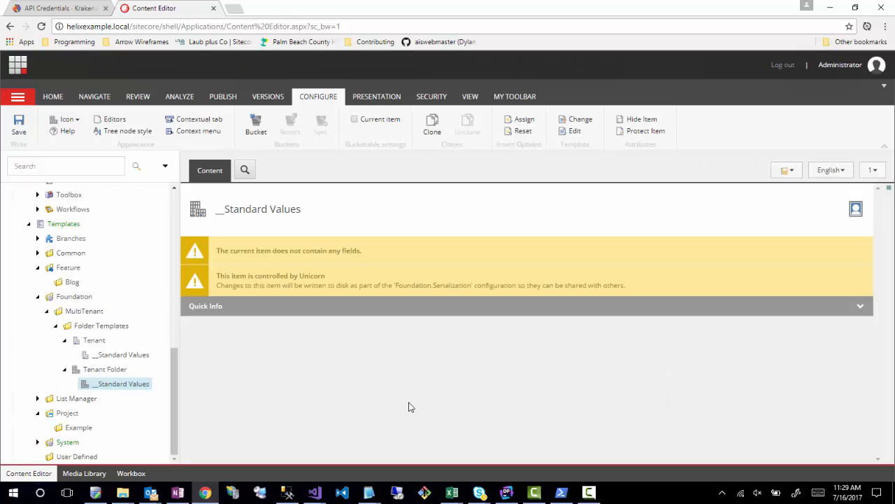
- Open the Content root item and look over the content tree down to the MultiTenant folder templates
{"action": "scroll", "coordinate": [115, 375], "scroll_direction": "up", "scroll_amount": 6}
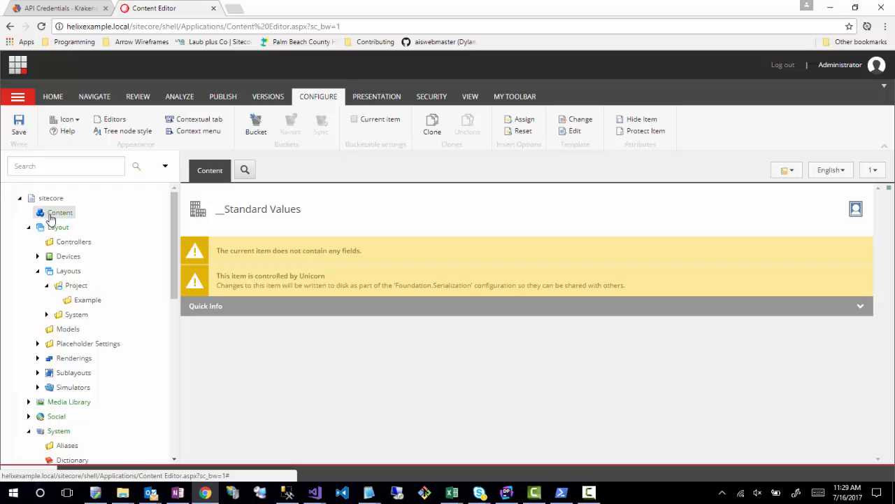
{"action": "scroll", "coordinate": [95, 429], "scroll_direction": "down", "scroll_amount": 3}
{"action": "scroll", "coordinate": [82, 256], "scroll_direction": "up", "scroll_amount": 3}
{"action": "left_click", "coordinate": [60, 212]}
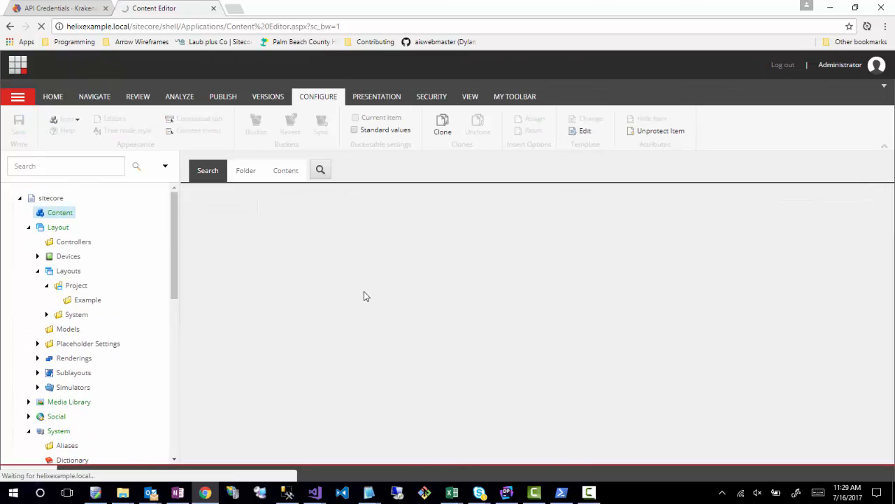
{"action": "scroll", "coordinate": [112, 308], "scroll_direction": "down", "scroll_amount": 10}
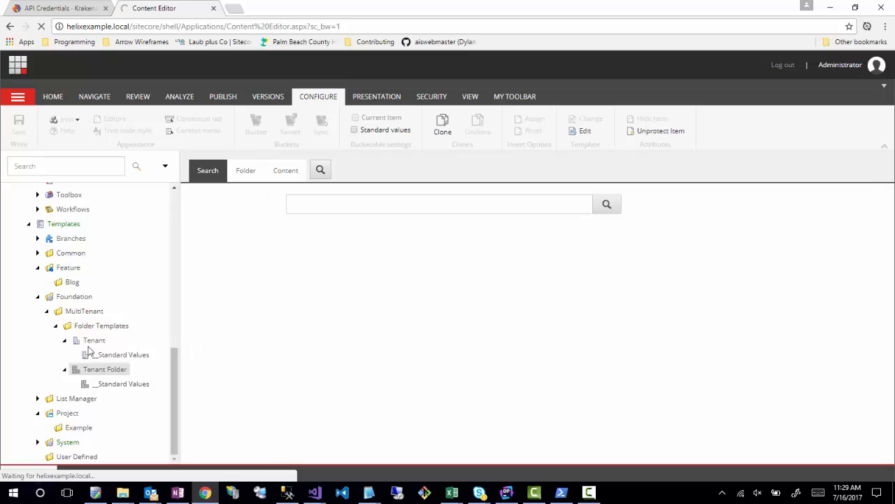
{"action": "scroll", "coordinate": [98, 344], "scroll_direction": "up", "scroll_amount": 3}
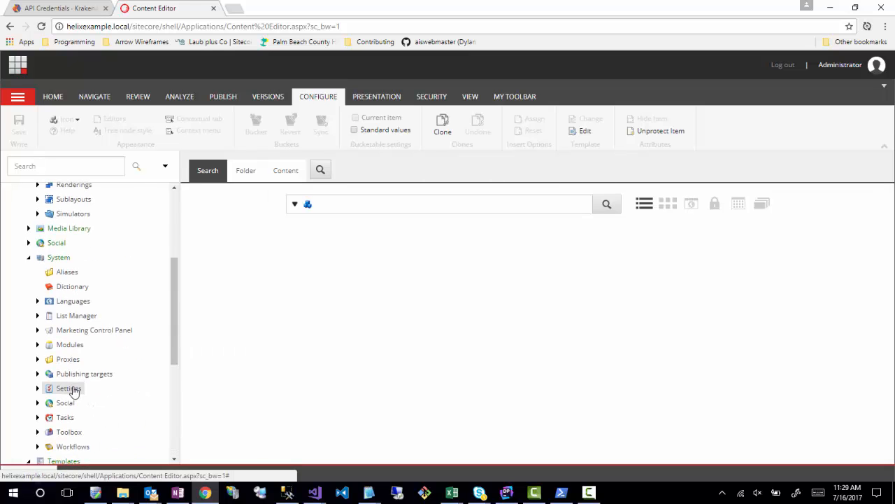
{"action": "scroll", "coordinate": [74, 391], "scroll_direction": "down", "scroll_amount": 1}
{"action": "scroll", "coordinate": [120, 410], "scroll_direction": "down", "scroll_amount": 3}
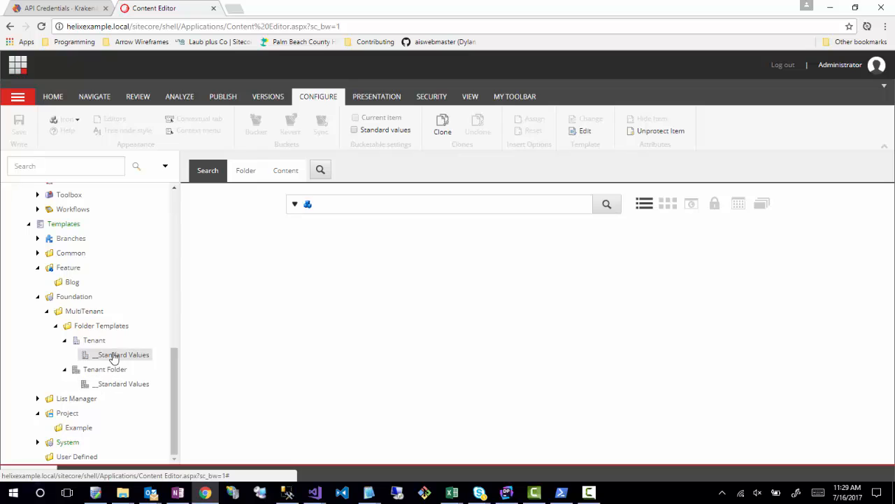
- Create a template named Site Folder inside Foundation/MultiTenant/Folder Templates, based on the Standard template
{"action": "right_click", "coordinate": [81, 325]}
{"action": "mouse_move", "coordinate": [112, 335]}
{"action": "left_click", "coordinate": [187, 337]}
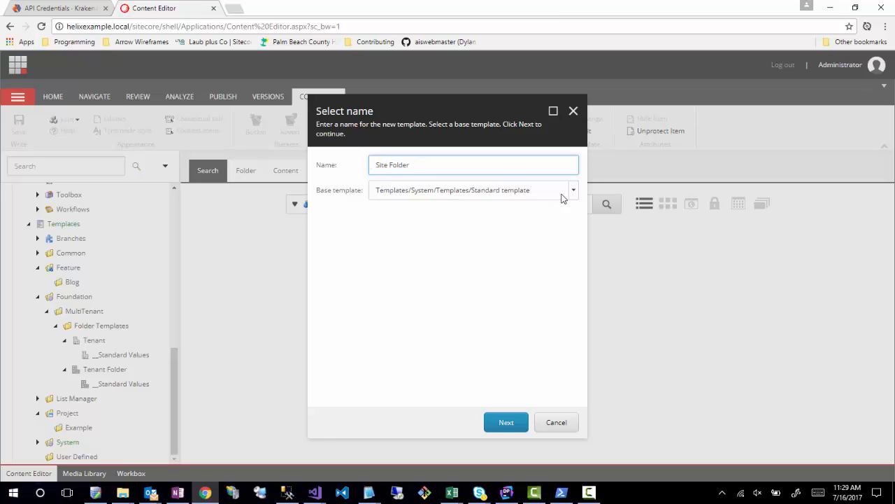
{"action": "left_click", "coordinate": [501, 424]}
{"action": "left_click", "coordinate": [501, 426]}
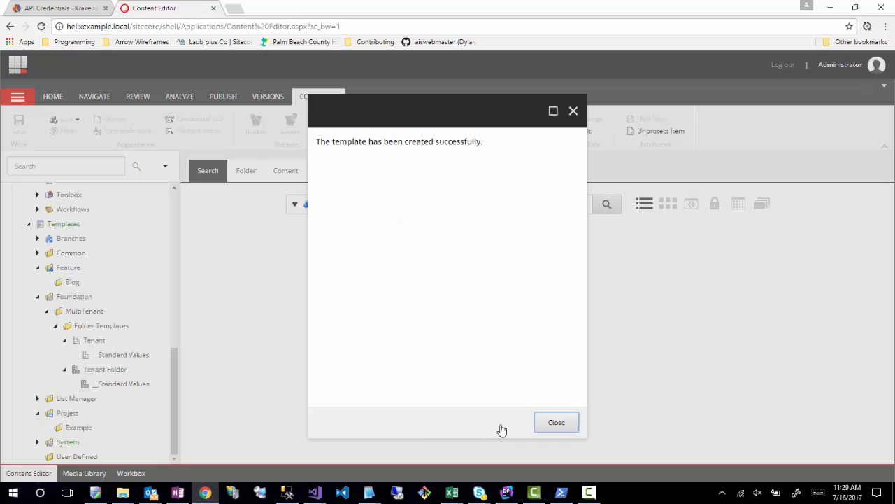
{"action": "left_click", "coordinate": [554, 425]}
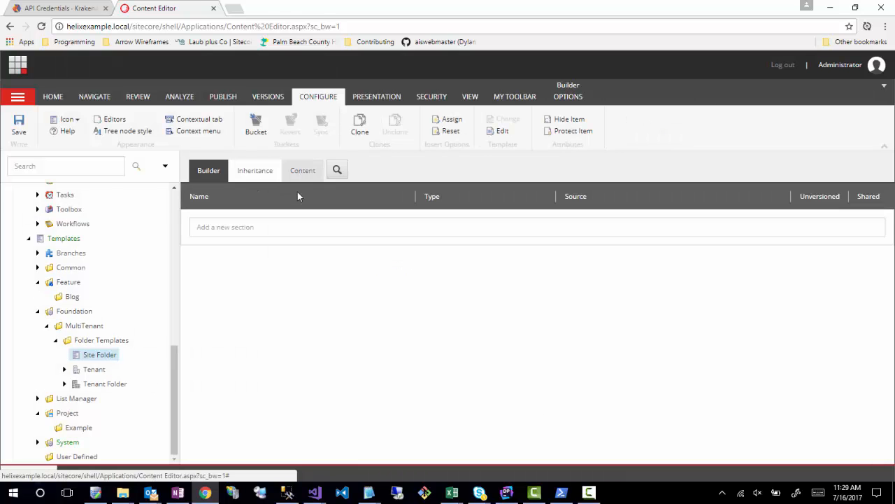
- Set the Site Folder template's icon to Office/32x32/folder_window.png from the Office icon set
{"action": "left_click", "coordinate": [303, 173]}
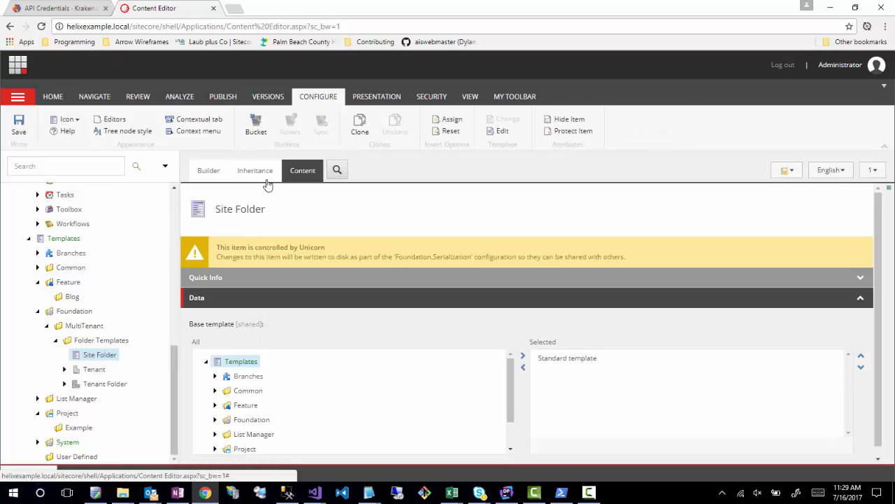
{"action": "left_click", "coordinate": [201, 204]}
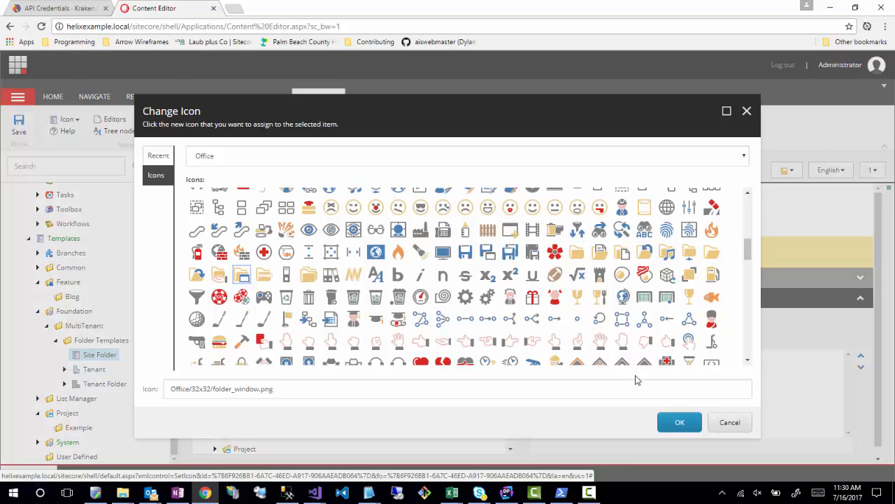
{"action": "left_click", "coordinate": [682, 424]}
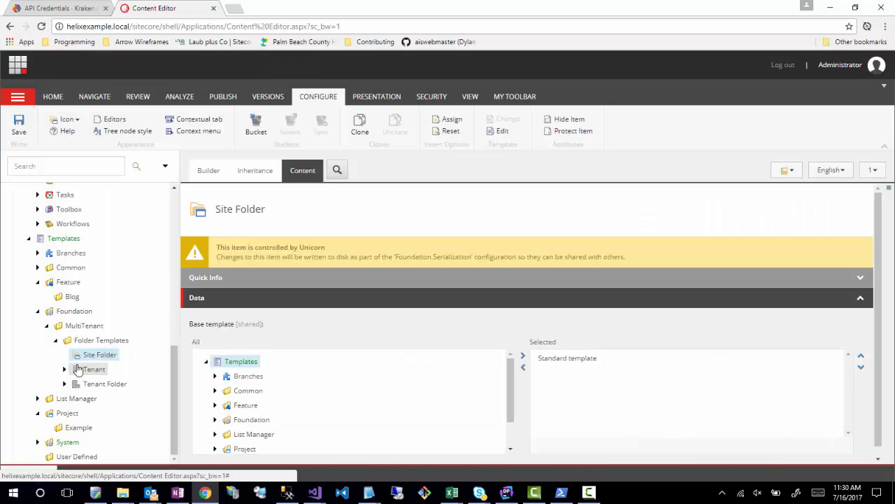
- Create a template named Site inside Foundation/MultiTenant/Folder Templates, based on the Standard template
{"action": "right_click", "coordinate": [92, 342]}
{"action": "mouse_move", "coordinate": [124, 349]}
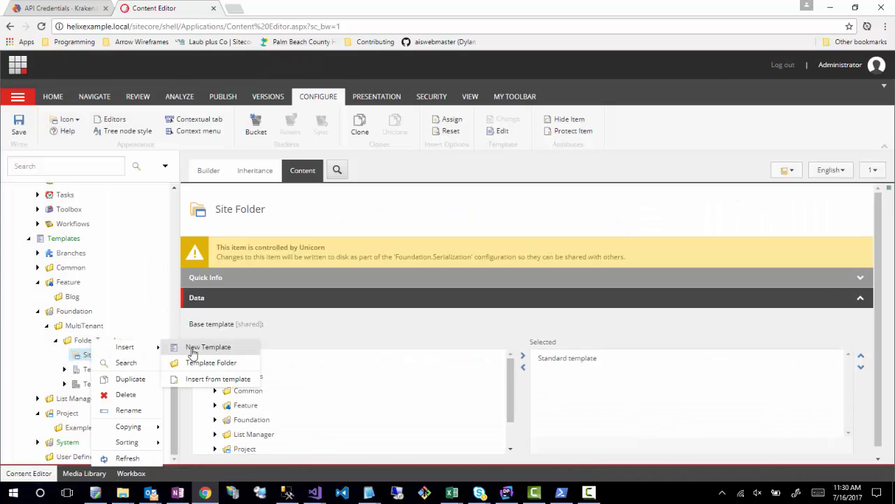
{"action": "left_click", "coordinate": [199, 347]}
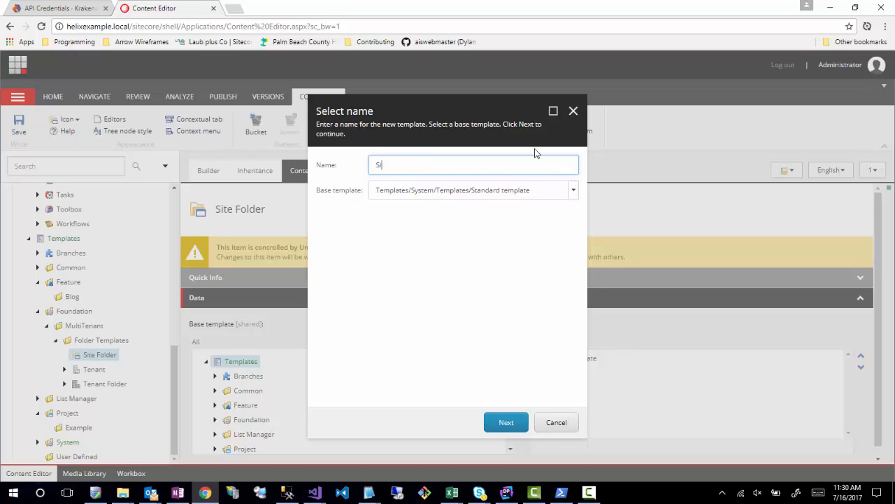
{"action": "left_click", "coordinate": [573, 190]}
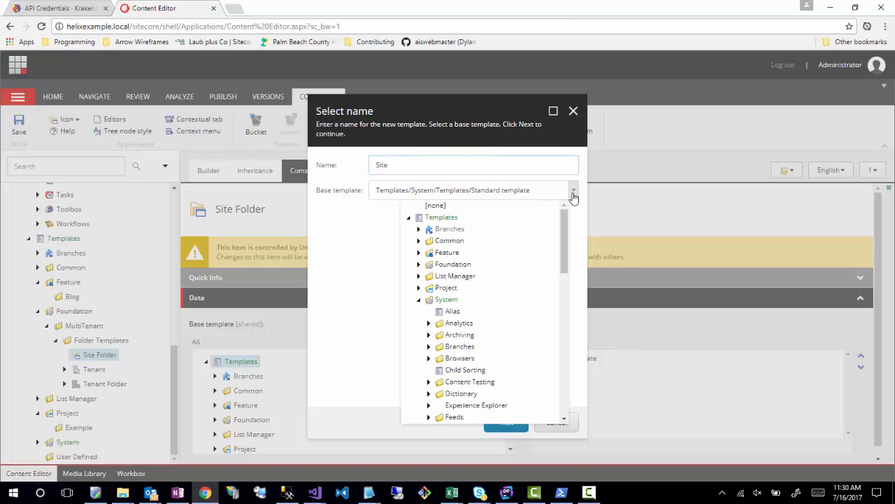
{"action": "scroll", "coordinate": [471, 321], "scroll_direction": "down", "scroll_amount": 2}
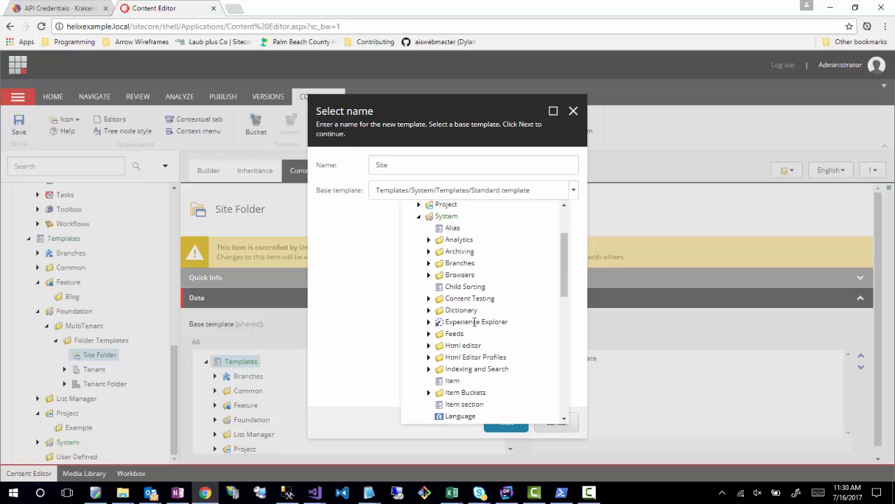
{"action": "scroll", "coordinate": [462, 308], "scroll_direction": "up", "scroll_amount": 1}
{"action": "left_click", "coordinate": [328, 291]}
{"action": "left_click", "coordinate": [507, 423]}
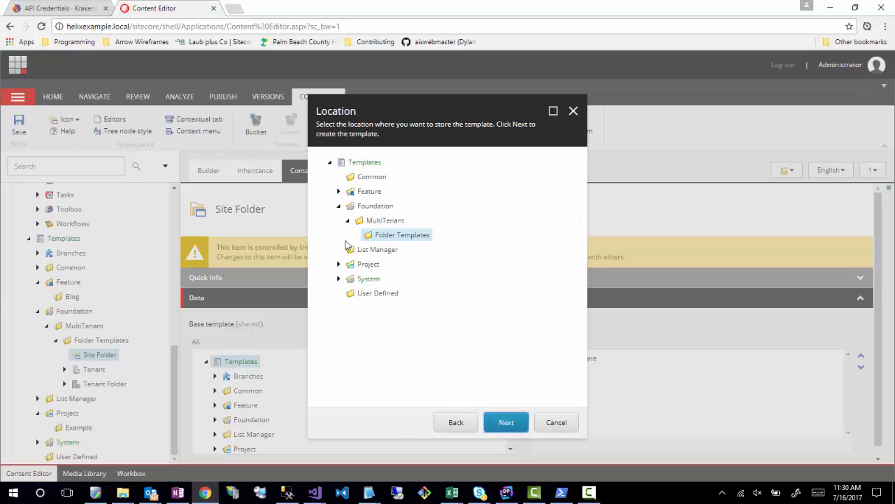
{"action": "left_click", "coordinate": [505, 419]}
{"action": "left_click", "coordinate": [536, 428]}
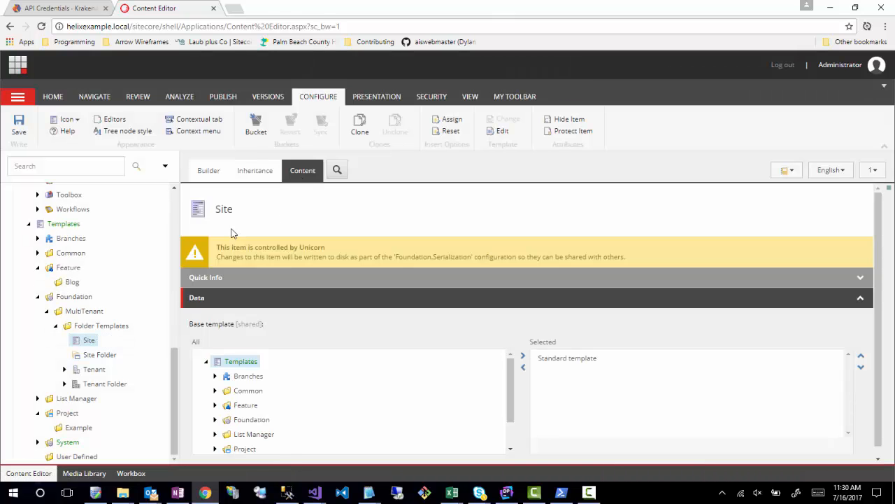
- Set the Site template's icon to Applications/32x32/folder_blue.png from the Applications icon set
{"action": "left_click", "coordinate": [201, 212]}
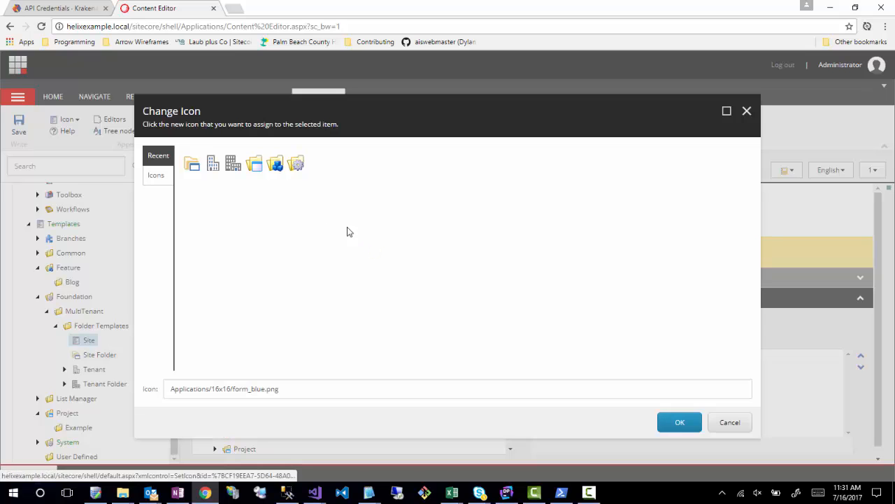
{"action": "left_click", "coordinate": [160, 176]}
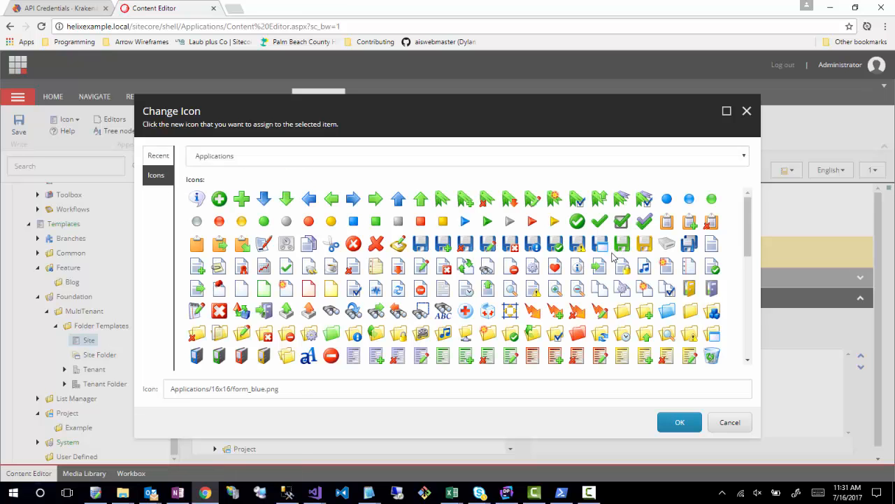
{"action": "left_click", "coordinate": [668, 311]}
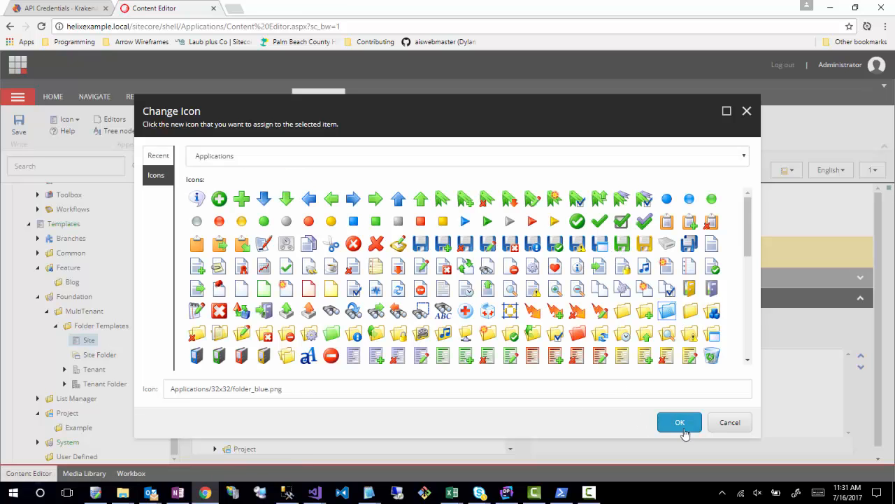
{"action": "left_click", "coordinate": [656, 429]}
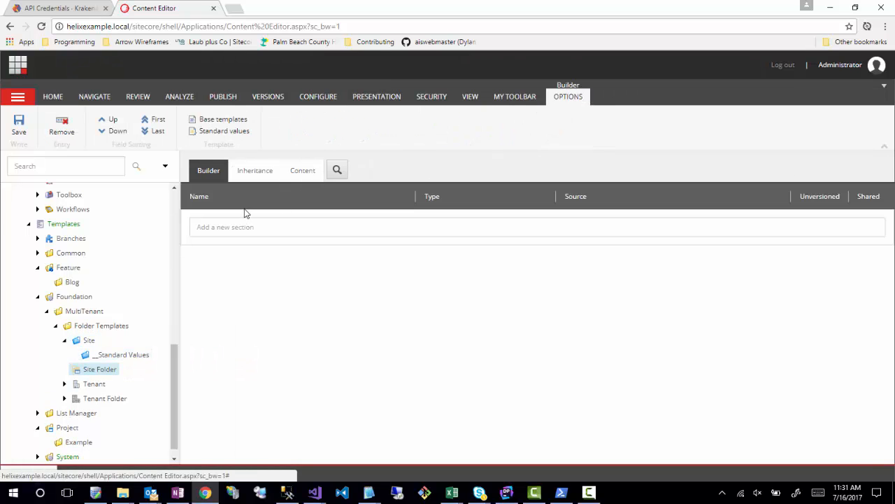
- Create standard values for the Site Folder template
{"action": "left_click", "coordinate": [301, 174]}
{"action": "left_click", "coordinate": [208, 179]}
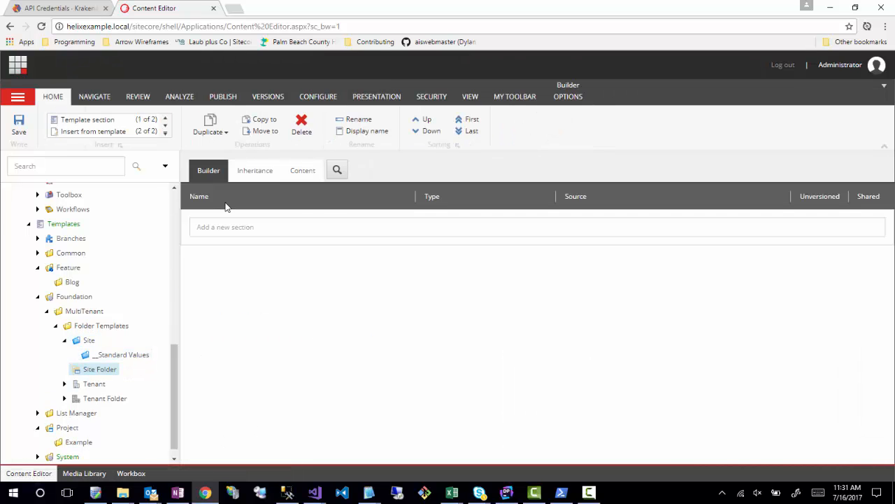
{"action": "left_click", "coordinate": [568, 96]}
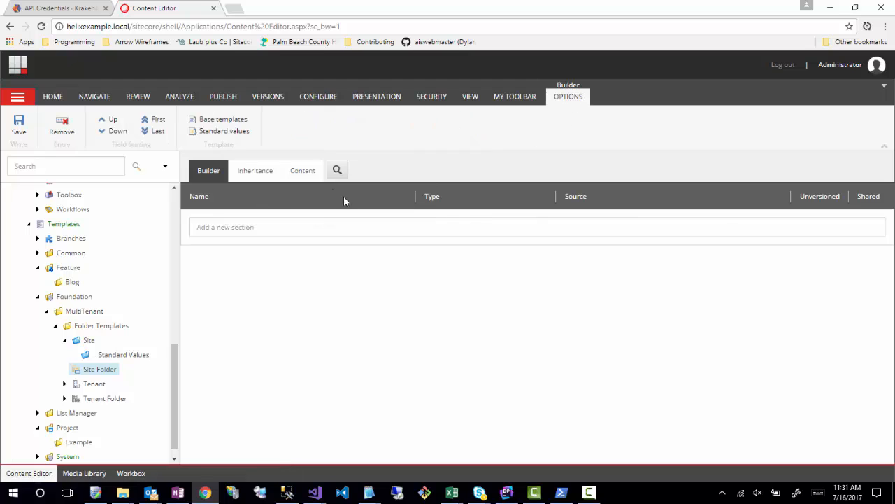
{"action": "left_click", "coordinate": [229, 132]}
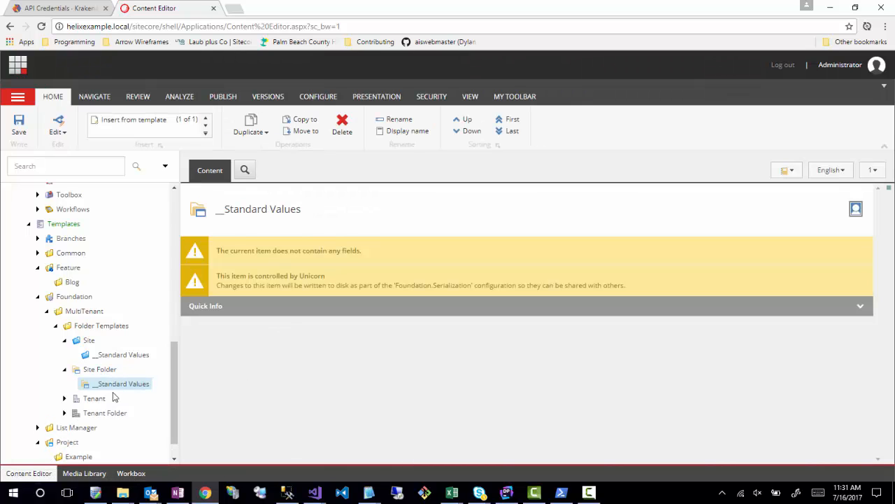
- Assign the Site Folder and Site templates from Foundation/MultiTenant/Folder Templates as insert options on the Tenant template's standard values
{"action": "scroll", "coordinate": [91, 378], "scroll_direction": "down", "scroll_amount": 1}
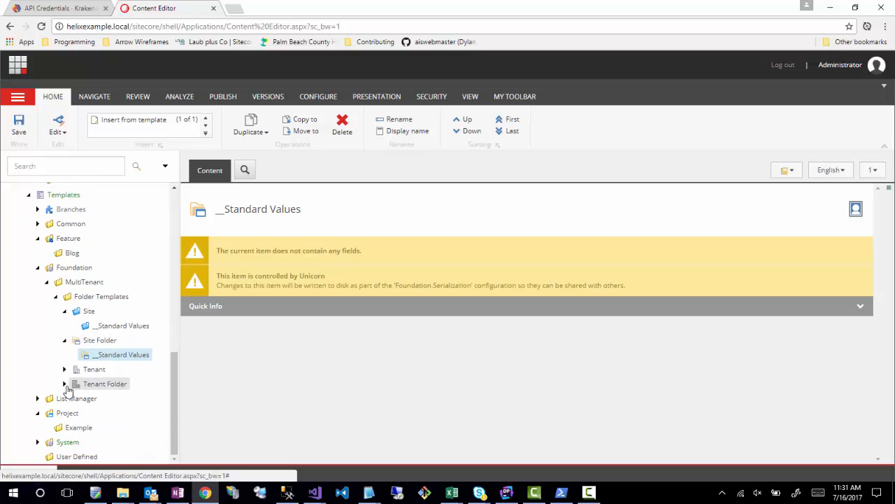
{"action": "left_click", "coordinate": [64, 369]}
{"action": "left_click", "coordinate": [106, 385]}
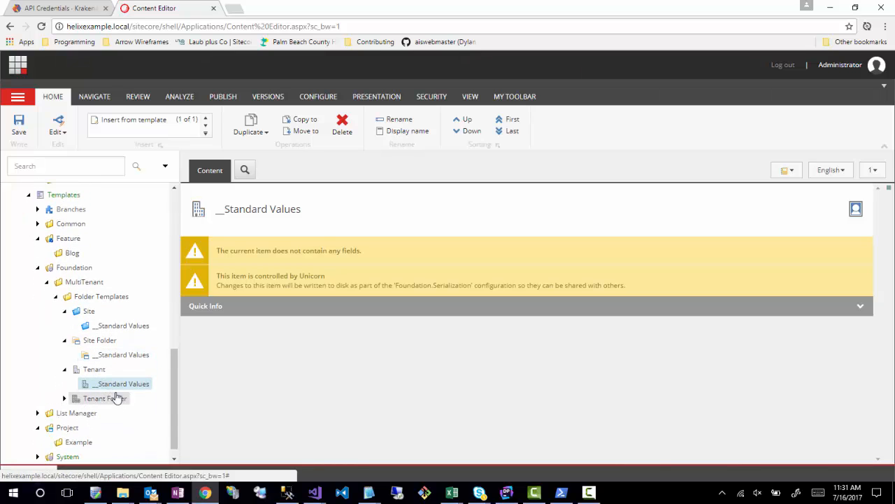
{"action": "left_click", "coordinate": [321, 104]}
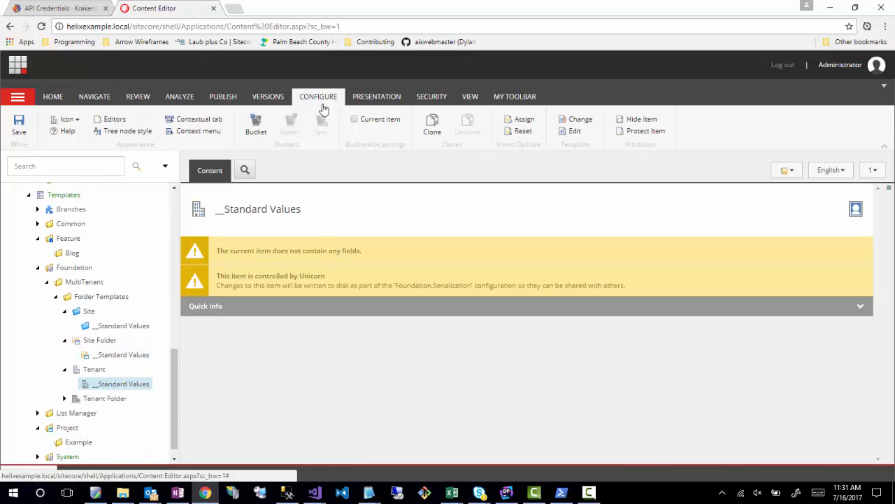
{"action": "left_click", "coordinate": [521, 122]}
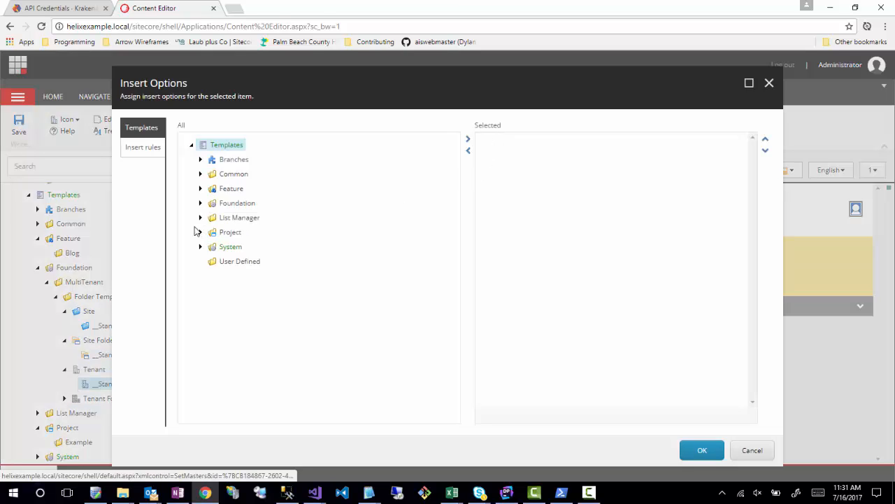
{"action": "left_click", "coordinate": [200, 203]}
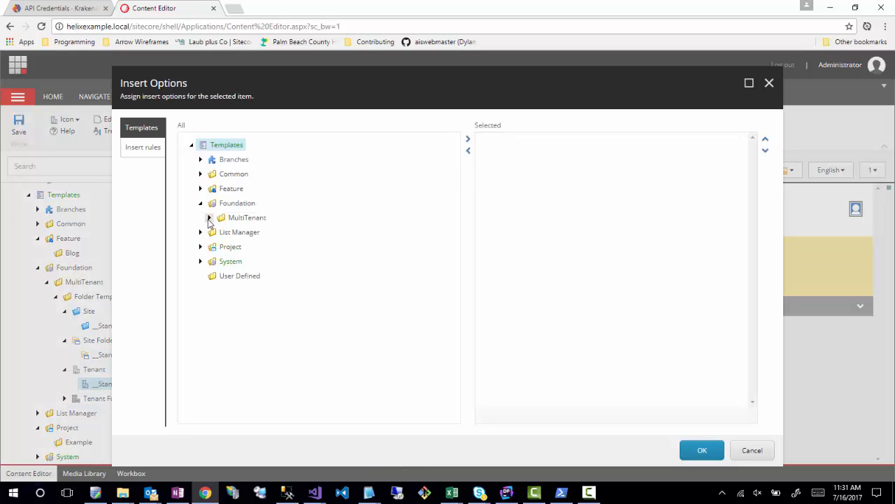
{"action": "left_click", "coordinate": [209, 217]}
{"action": "left_click", "coordinate": [218, 232]}
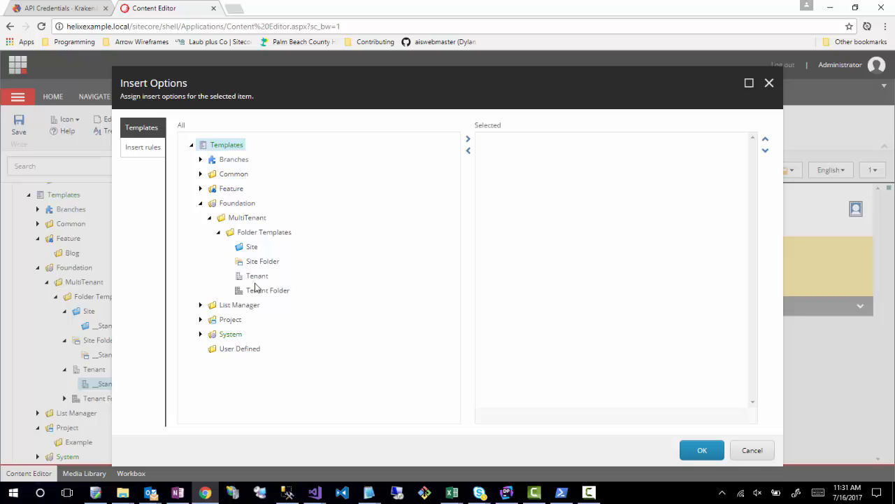
{"action": "double_click", "coordinate": [252, 260]}
{"action": "double_click", "coordinate": [253, 248]}
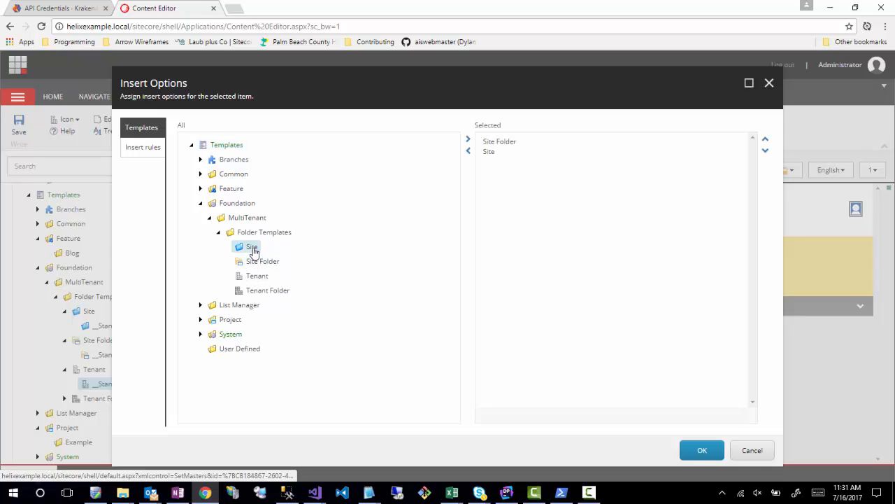
{"action": "left_click", "coordinate": [699, 450]}
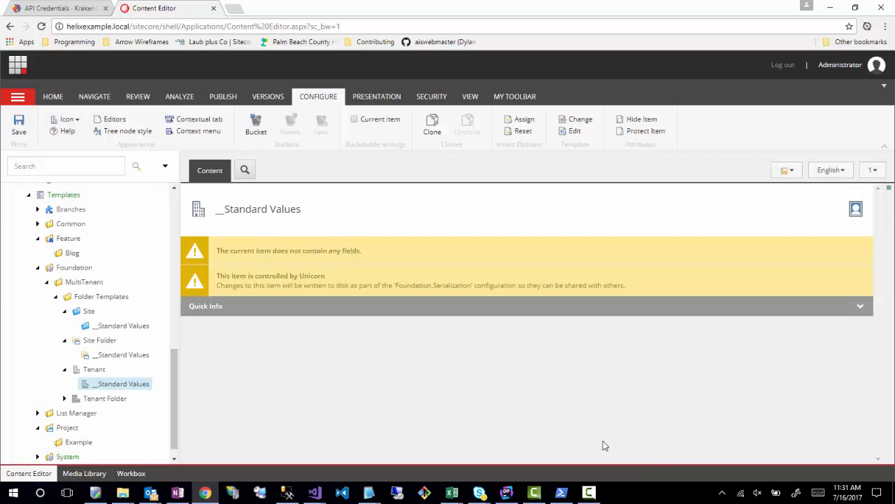
- Assign the Site Folder and Site templates from Foundation/MultiTenant/Folder Templates as insert options on the Site Folder template's standard values
{"action": "left_click", "coordinate": [120, 354]}
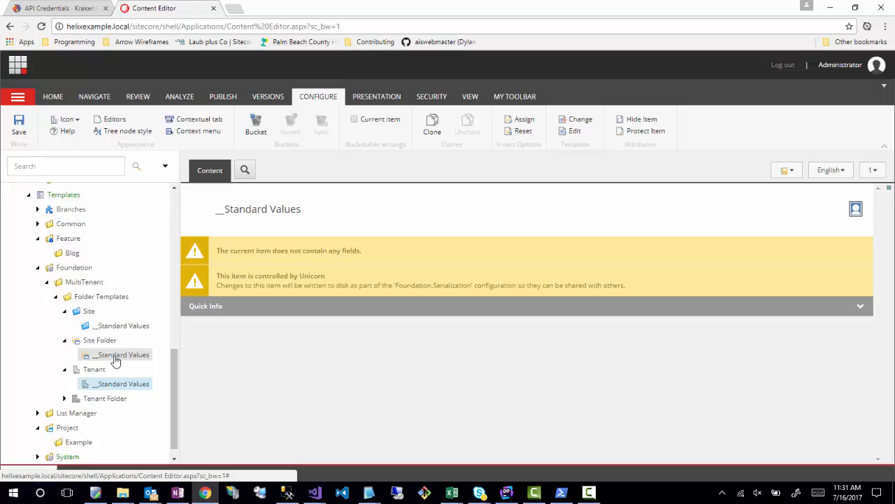
{"action": "left_click", "coordinate": [508, 130]}
{"action": "left_click", "coordinate": [200, 188]}
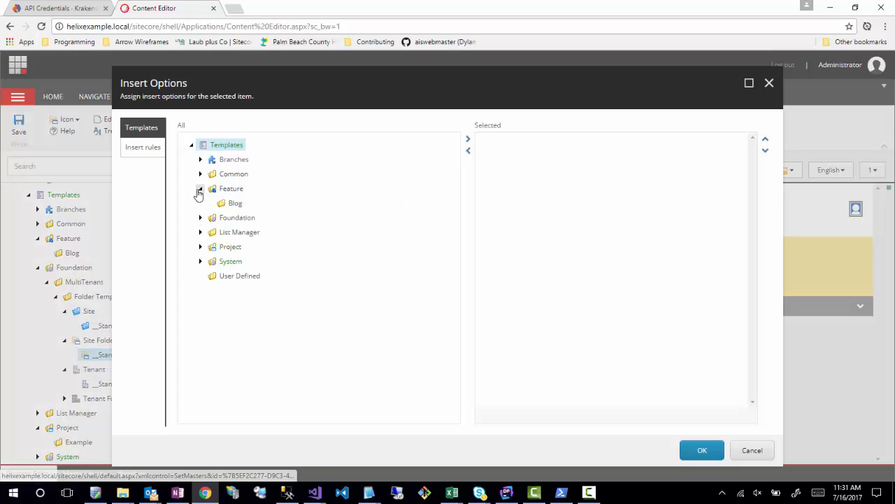
{"action": "left_click", "coordinate": [200, 218]}
{"action": "left_click", "coordinate": [209, 232]}
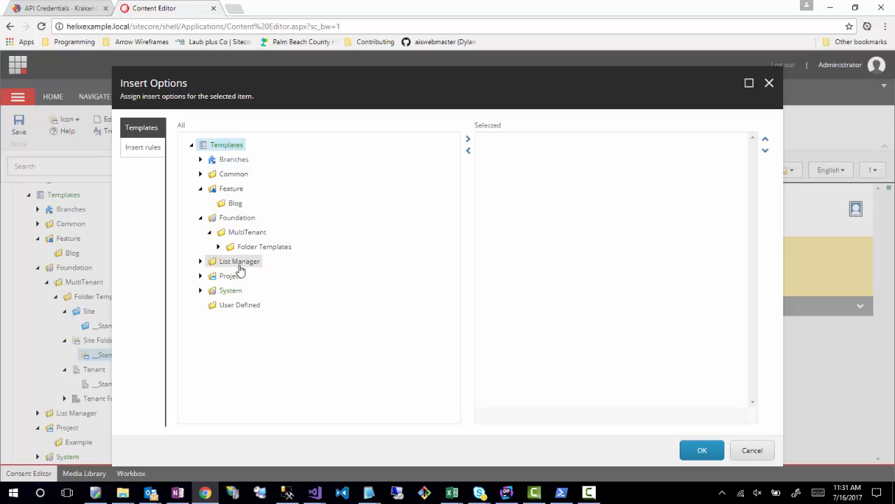
{"action": "left_click", "coordinate": [219, 246]}
{"action": "double_click", "coordinate": [253, 279]}
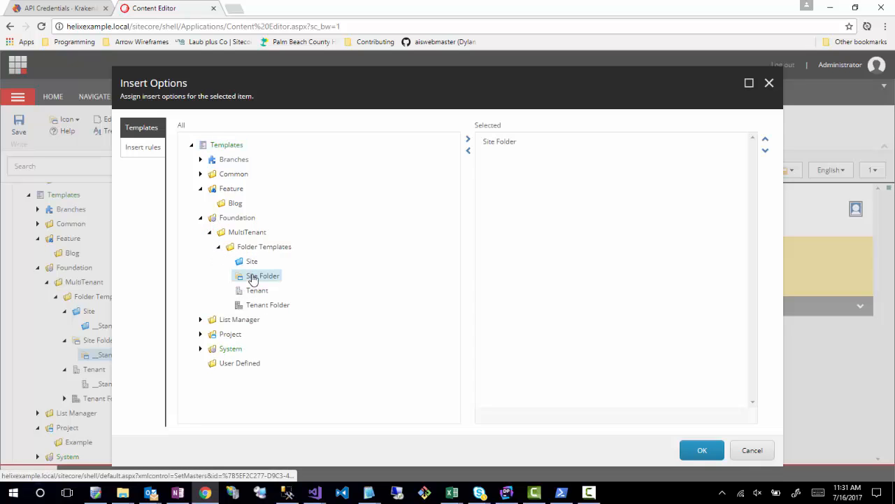
{"action": "double_click", "coordinate": [251, 261]}
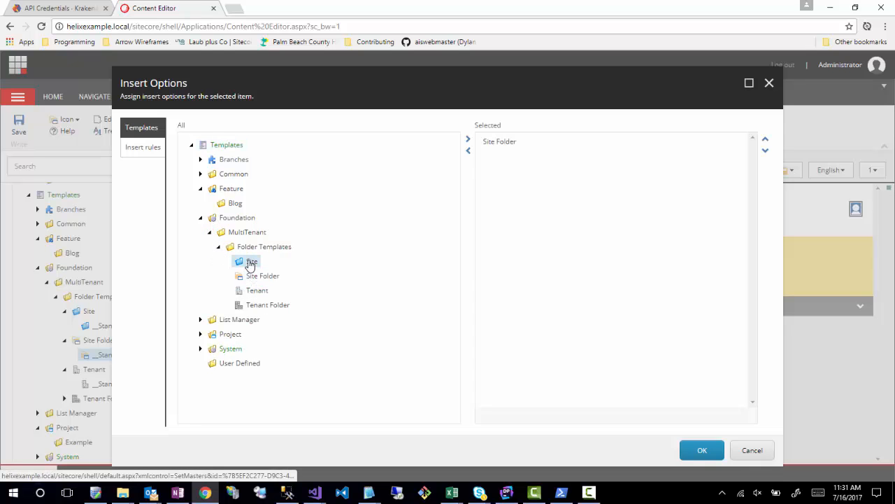
{"action": "left_click", "coordinate": [700, 451]}
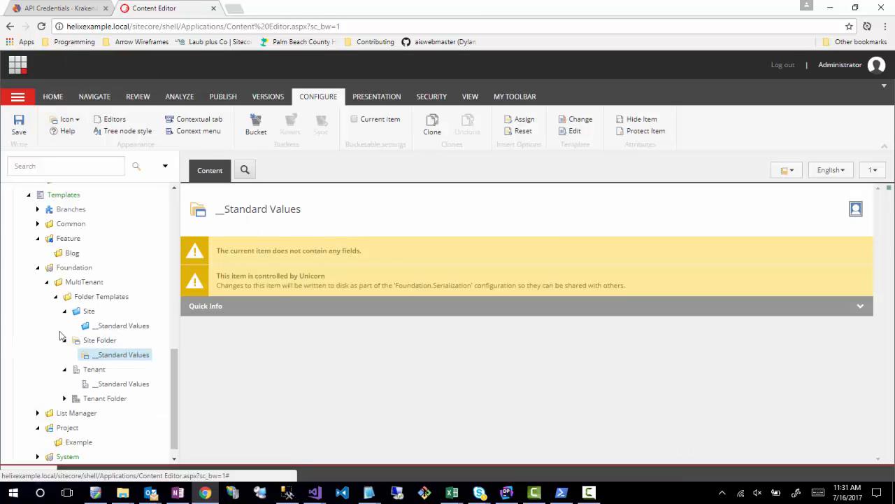
- Open the Site template's standard values and review the multi-tenant folder templates in the content tree
{"action": "scroll", "coordinate": [140, 422], "scroll_direction": "up", "scroll_amount": 1}
{"action": "left_click", "coordinate": [101, 396]}
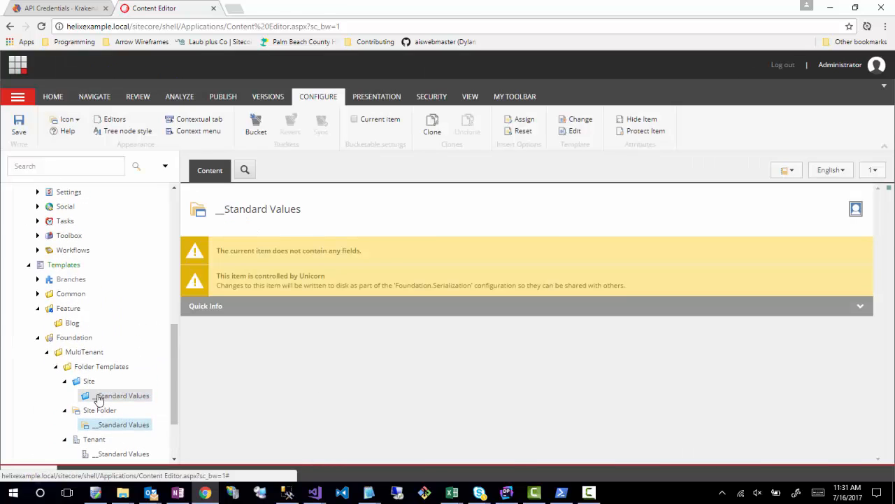
{"action": "scroll", "coordinate": [144, 293], "scroll_direction": "down", "scroll_amount": 2}
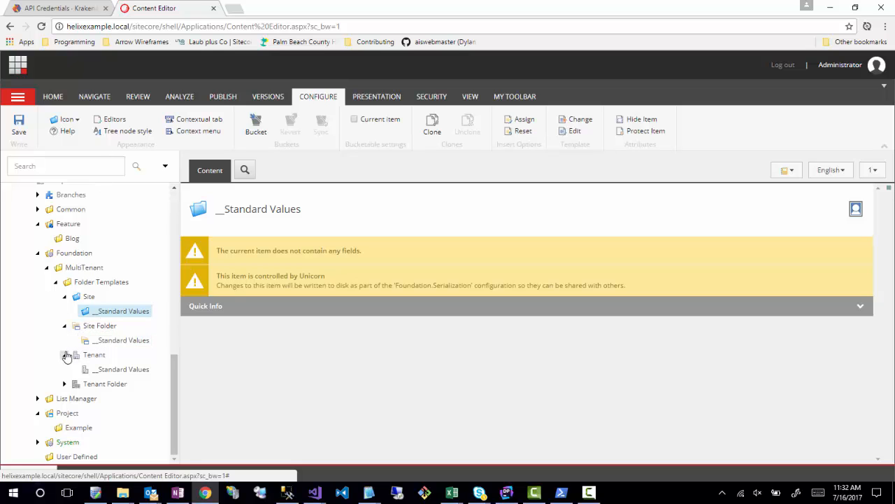
- Insert an item named All Sites under Content, based on the Foundation/MultiTenant/Folder Templates/Tenant Folder template
{"action": "scroll", "coordinate": [49, 354], "scroll_direction": "up", "scroll_amount": 10}
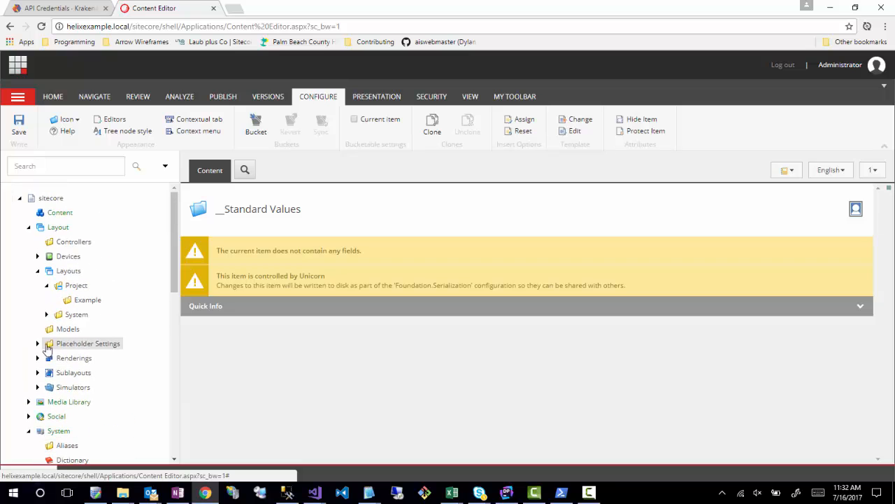
{"action": "right_click", "coordinate": [52, 214]}
{"action": "mouse_move", "coordinate": [98, 219]}
{"action": "left_click", "coordinate": [133, 221]}
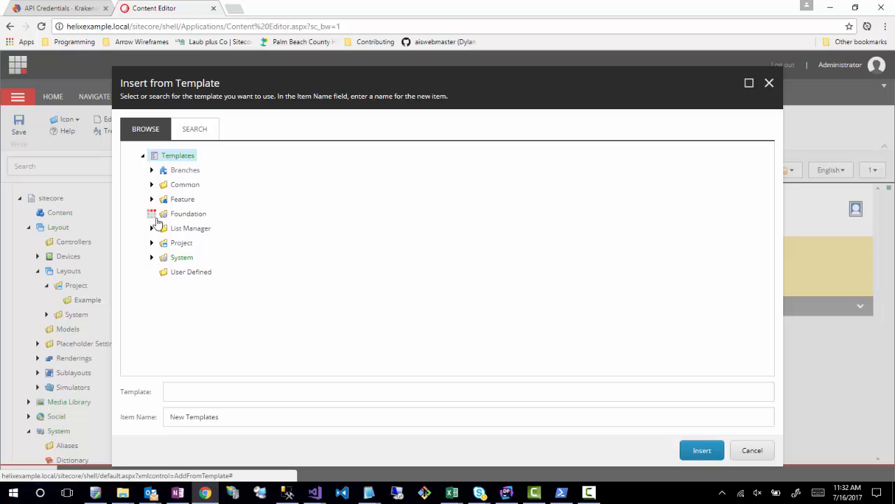
{"action": "left_click", "coordinate": [151, 213]}
{"action": "left_click", "coordinate": [160, 228]}
{"action": "left_click", "coordinate": [169, 243]}
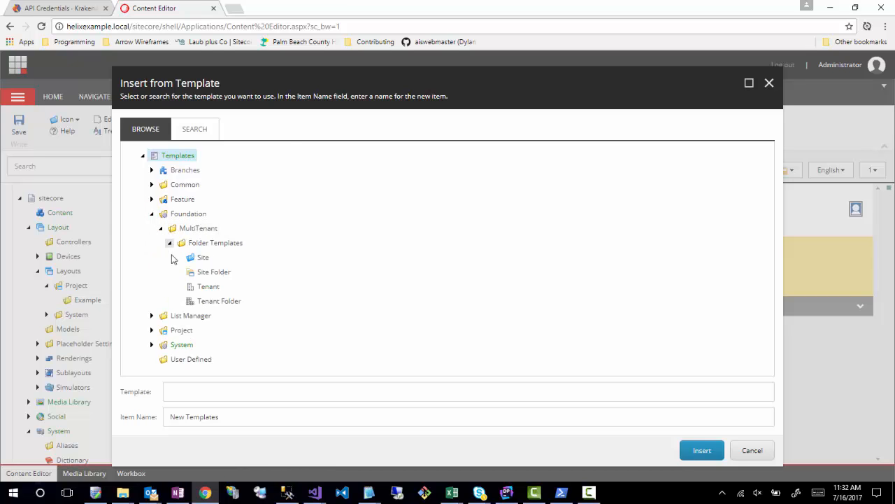
{"action": "left_click", "coordinate": [214, 302]}
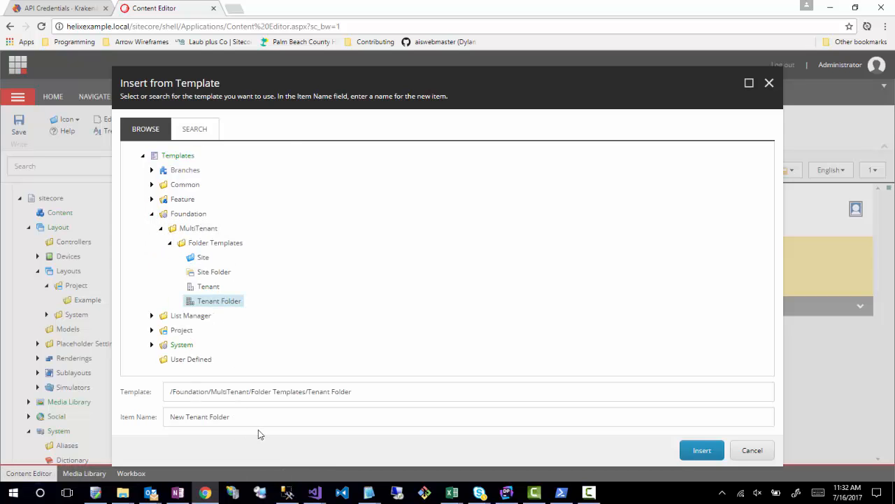
{"action": "left_click", "coordinate": [304, 421]}
{"action": "key", "text": "ctrl+a"}
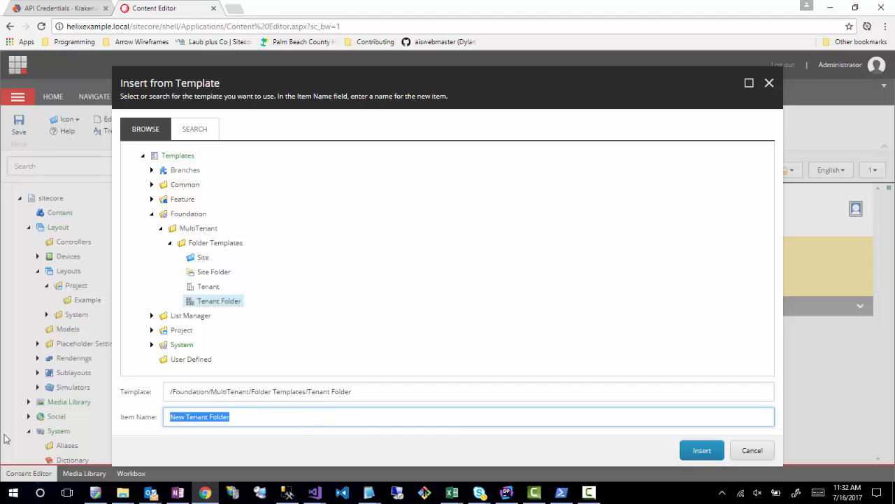
{"action": "type", "text": "All Sites"}
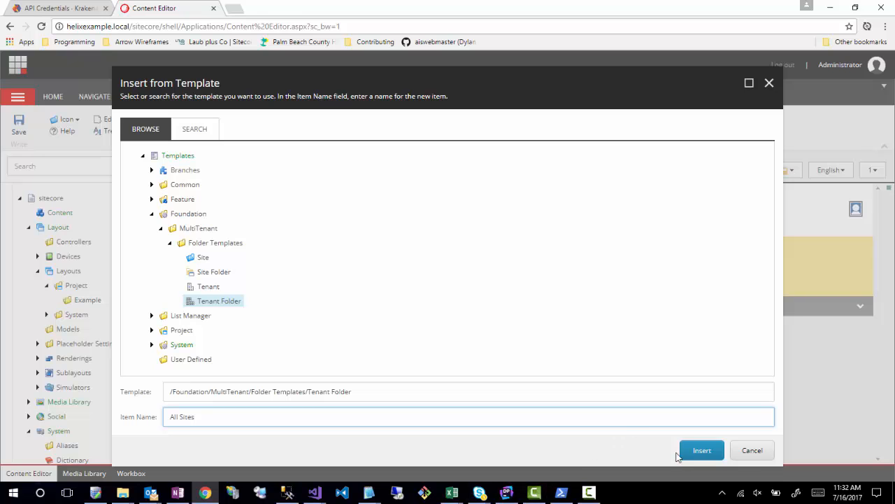
{"action": "left_click", "coordinate": [700, 451]}
- Insert a Tenant item named Main Site under All Sites
{"action": "right_click", "coordinate": [57, 226]}
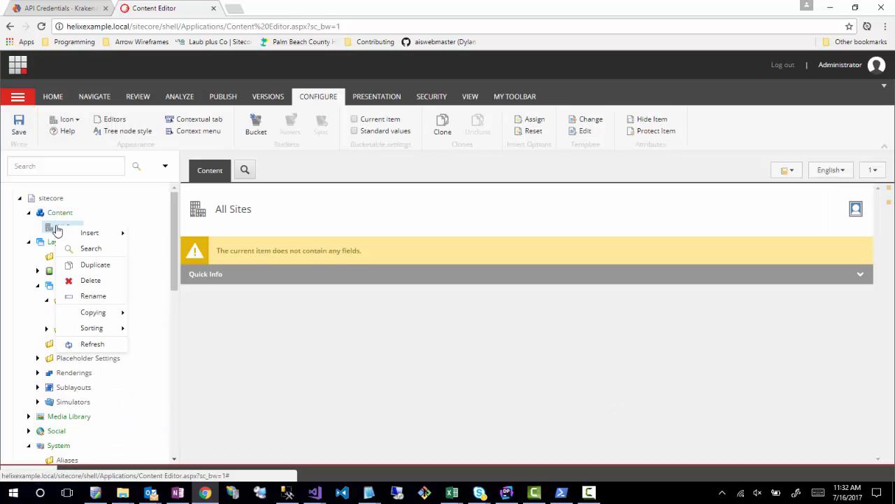
{"action": "mouse_move", "coordinate": [91, 232]}
{"action": "left_click", "coordinate": [161, 235]}
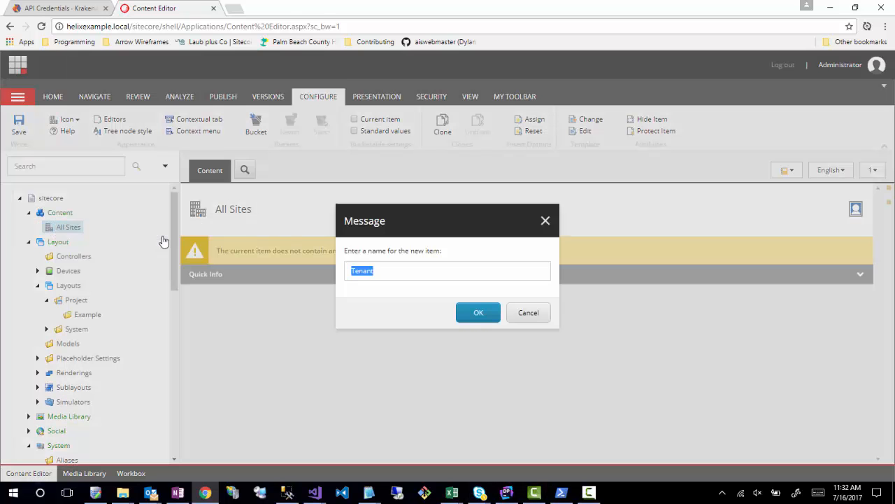
{"action": "type", "text": "G"}
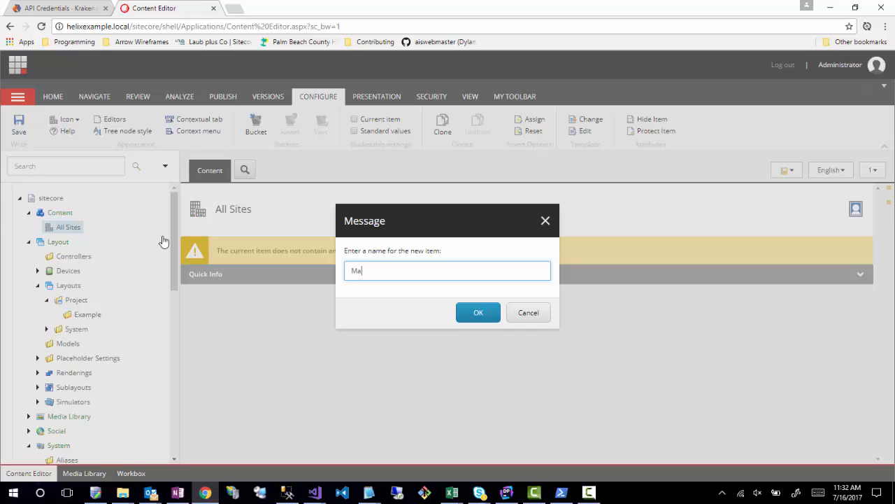
{"action": "type", "text": "ain Site"}
{"action": "key", "text": "Return"}
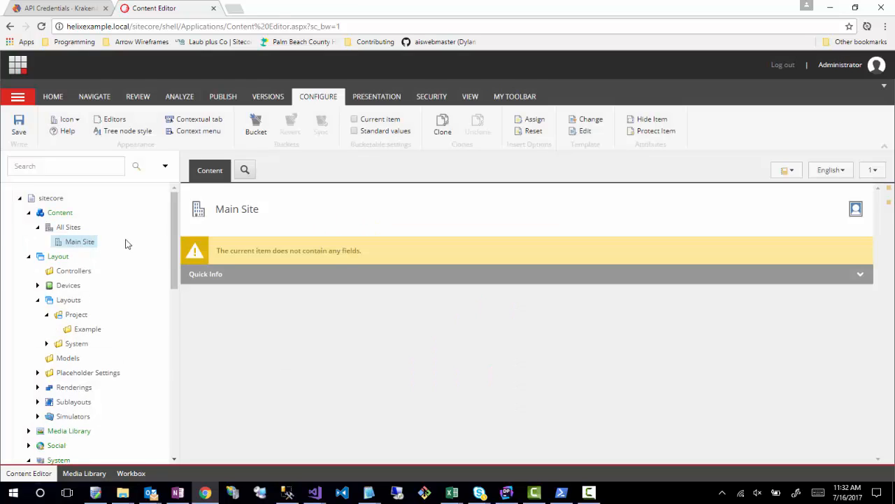
- Insert a Site item named Example under the Main Site tenant
{"action": "right_click", "coordinate": [89, 244]}
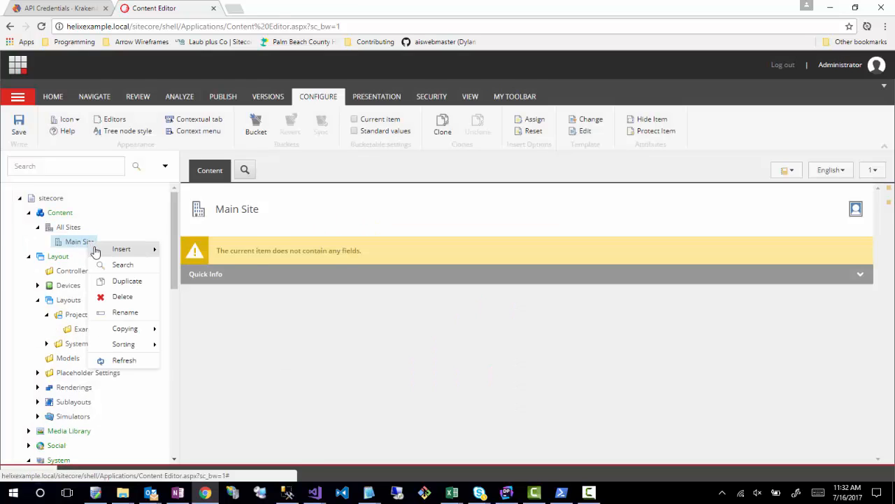
{"action": "mouse_move", "coordinate": [132, 249]}
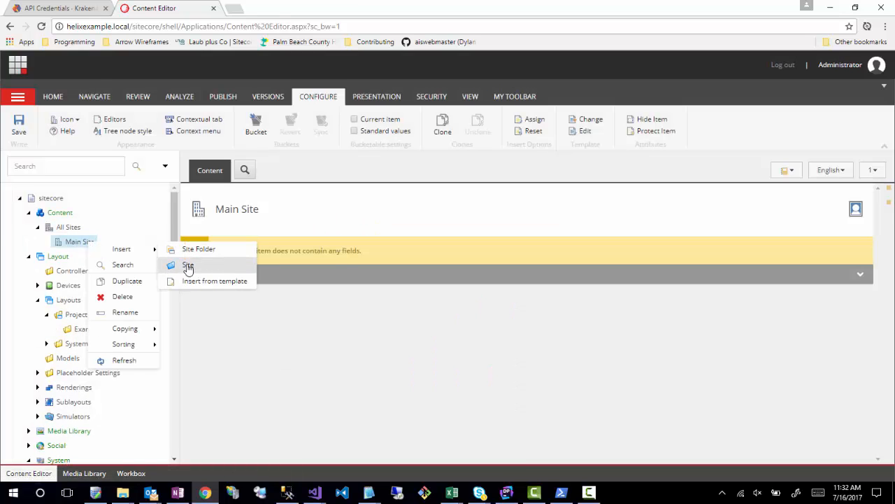
{"action": "left_click", "coordinate": [186, 266]}
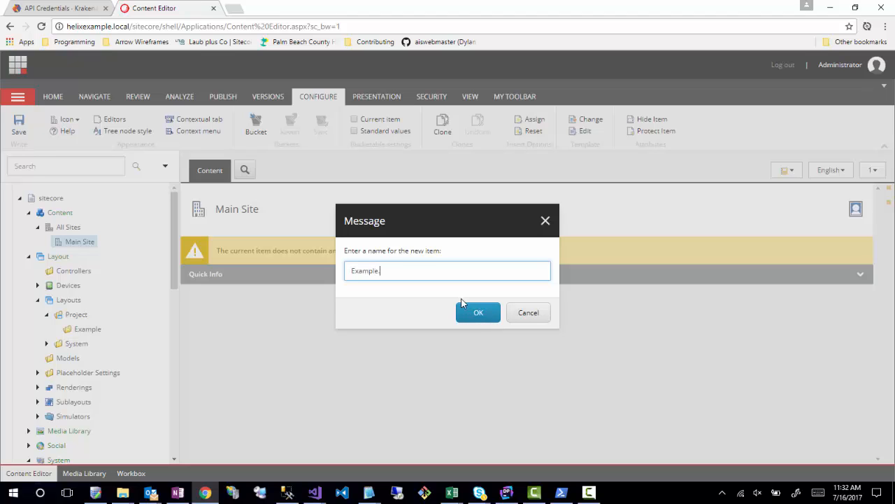
{"action": "left_click", "coordinate": [467, 303]}
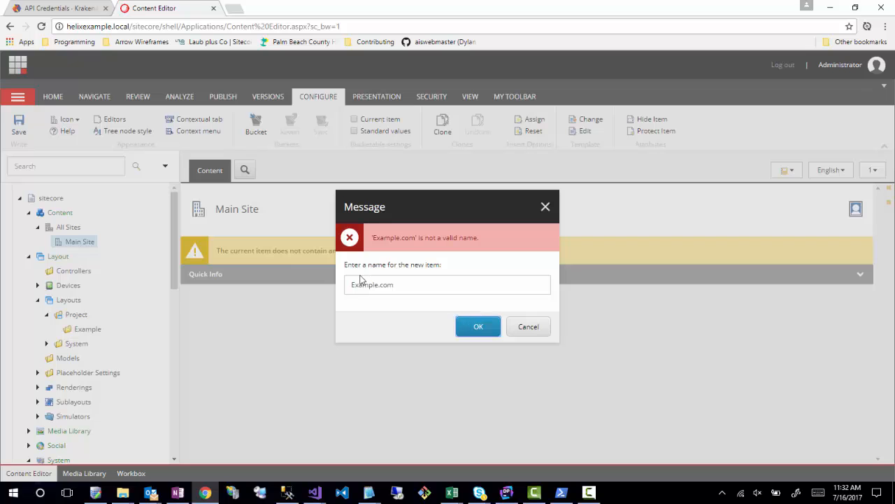
{"action": "left_click_drag", "start_coordinate": [379, 284], "coordinate": [762, 354]}
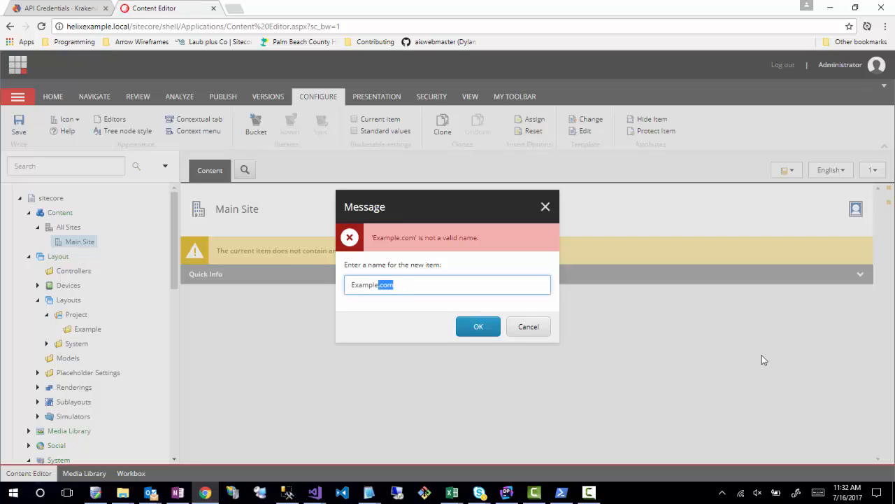
{"action": "key", "text": "BackSpace"}
{"action": "left_click", "coordinate": [482, 332]}
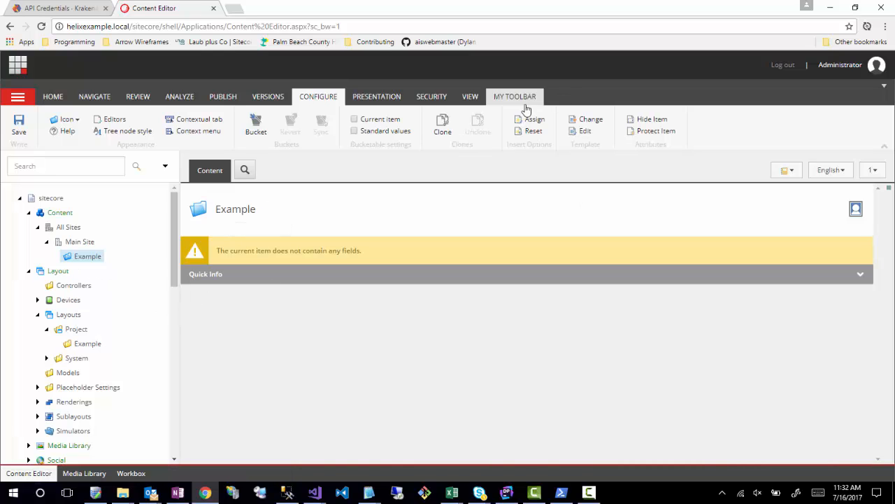
- Show the standard fields, set the Example site's display name to Example.com and save the item
{"action": "left_click", "coordinate": [470, 98]}
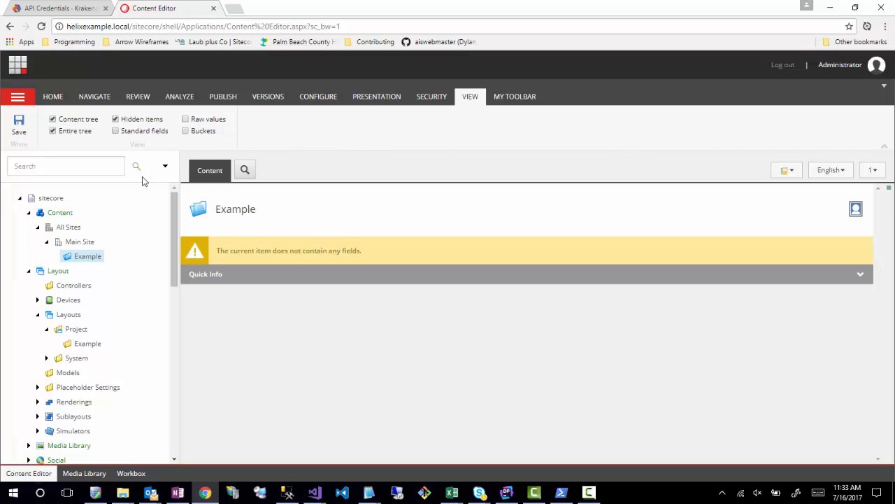
{"action": "scroll", "coordinate": [296, 324], "scroll_direction": "down", "scroll_amount": 1}
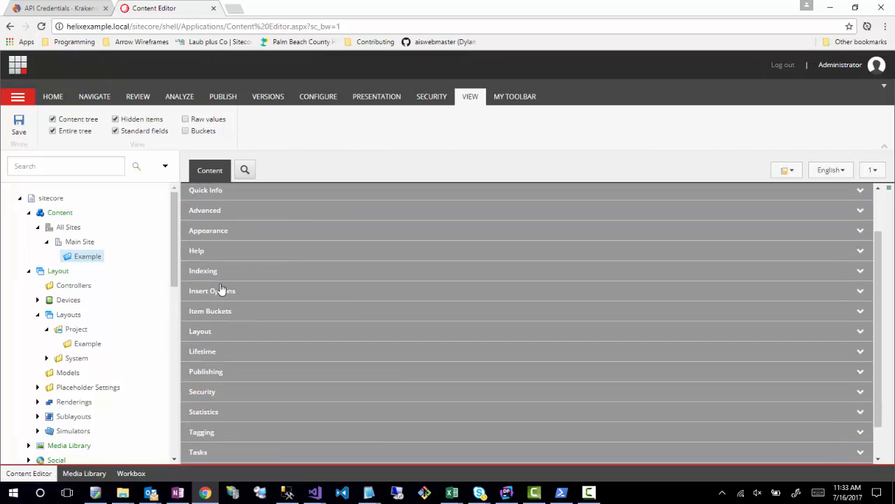
{"action": "left_click", "coordinate": [220, 291]}
{"action": "left_click", "coordinate": [218, 232]}
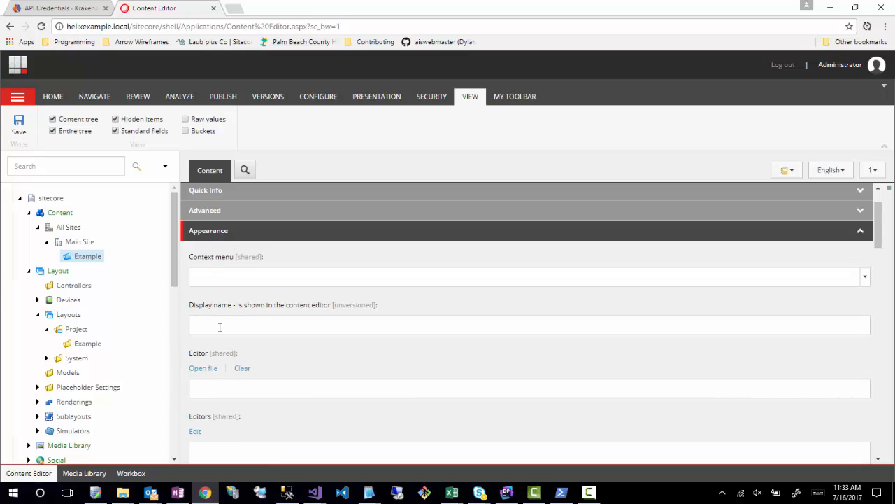
{"action": "type", "text": "Ex"}
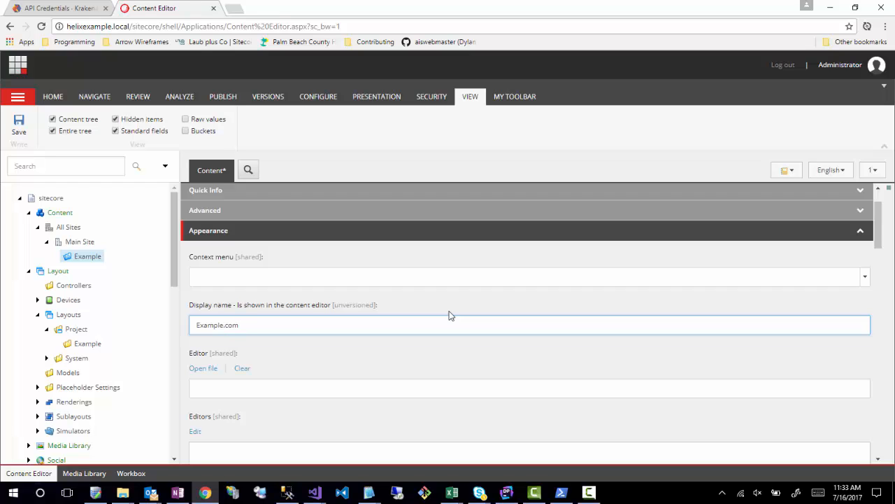
{"action": "type", "text": "ample.com"}
{"action": "left_click", "coordinate": [181, 259]}
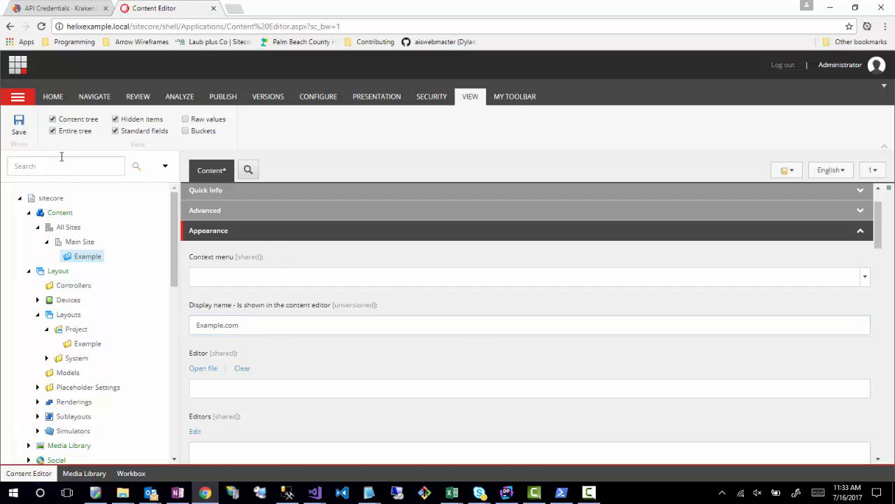
{"action": "left_click", "coordinate": [19, 125]}
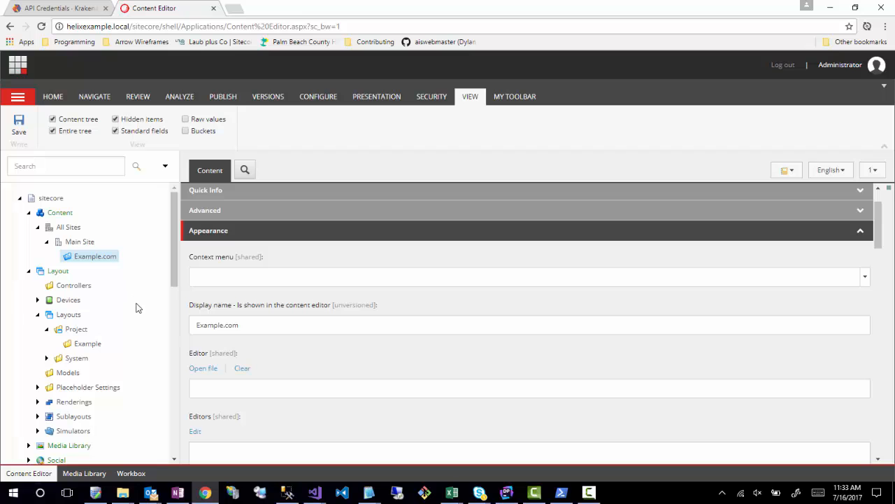
- Switch to Visual Studio and collapse the Sitecore.Project.Example project in the HelixExample solution
{"action": "scroll", "coordinate": [137, 308], "scroll_direction": "down", "scroll_amount": 5}
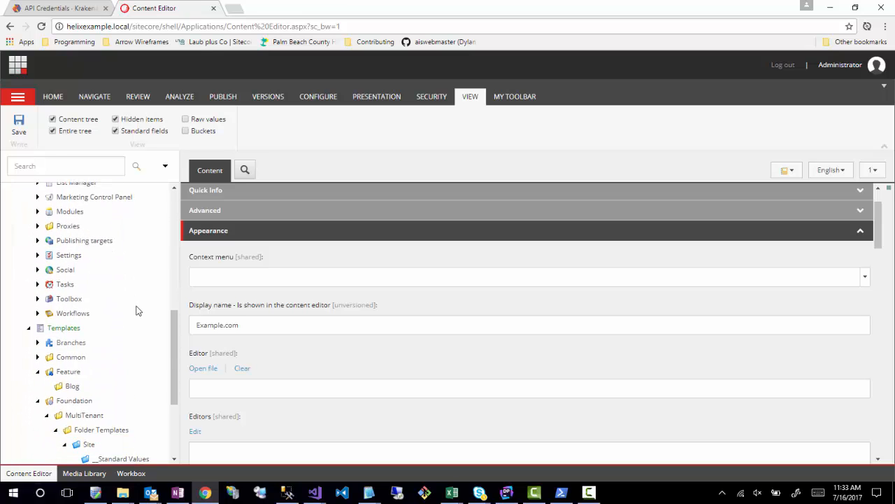
{"action": "scroll", "coordinate": [138, 311], "scroll_direction": "down", "scroll_amount": 3}
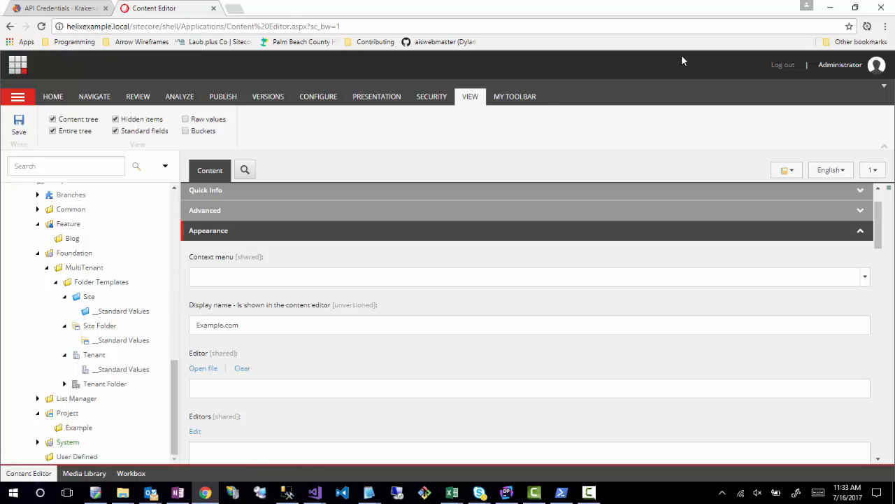
{"action": "left_click", "coordinate": [830, 9]}
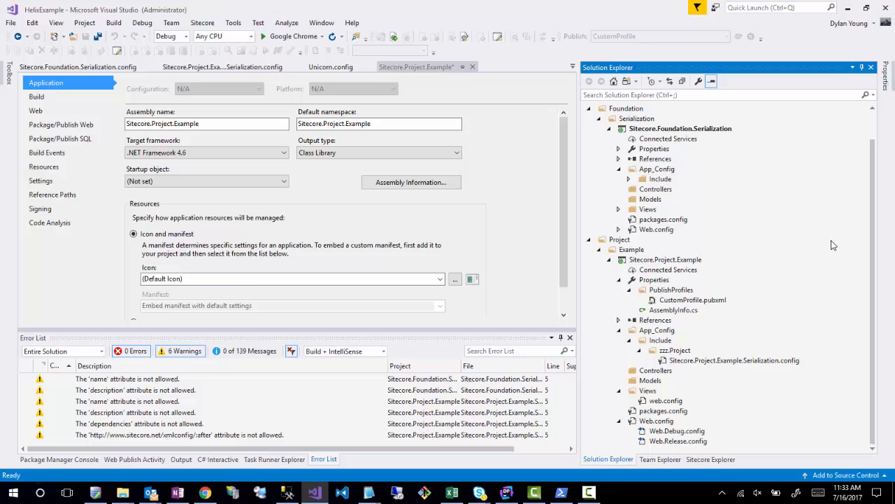
{"action": "left_click", "coordinate": [609, 260]}
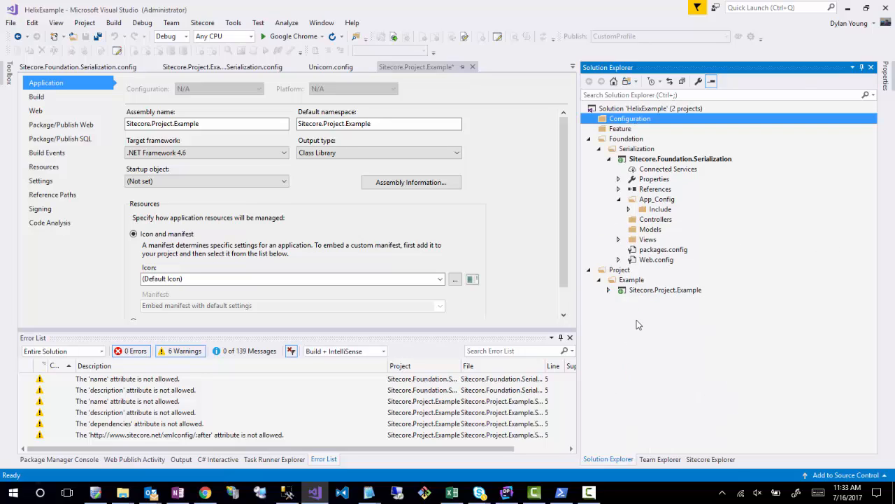
- Start a new ASP.NET Web Application (.NET Framework) project named code in the Foundation solution folder
{"action": "left_click", "coordinate": [614, 140]}
{"action": "right_click", "coordinate": [614, 140]}
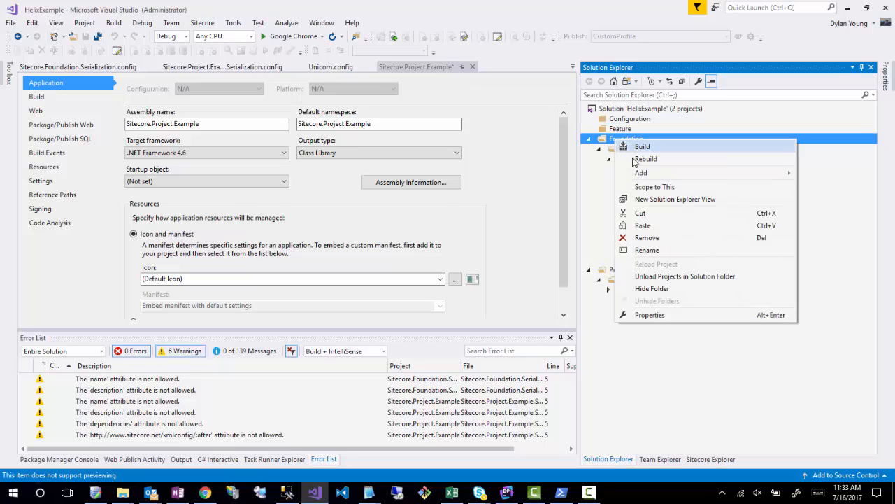
{"action": "mouse_move", "coordinate": [637, 173]}
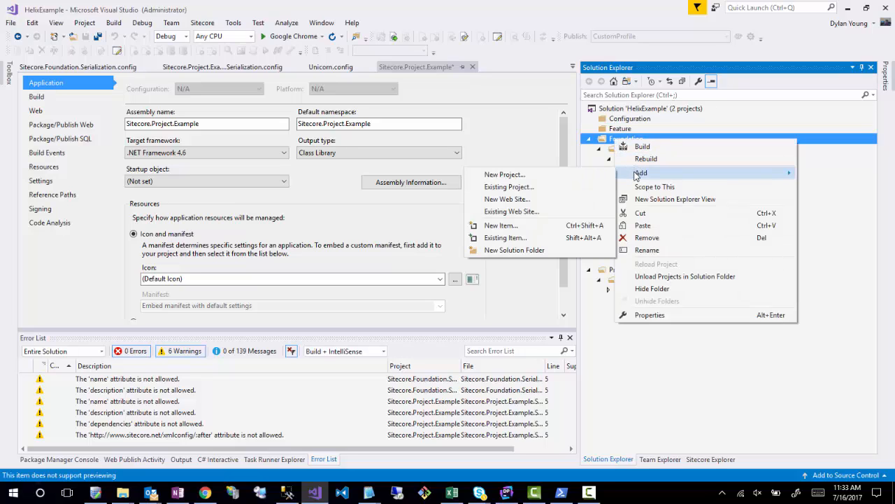
{"action": "left_click", "coordinate": [505, 175]}
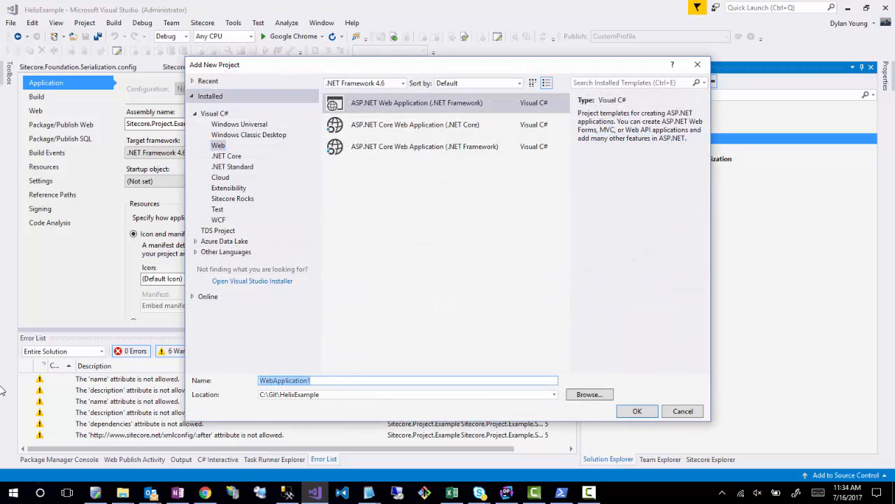
{"action": "type", "text": "code"}
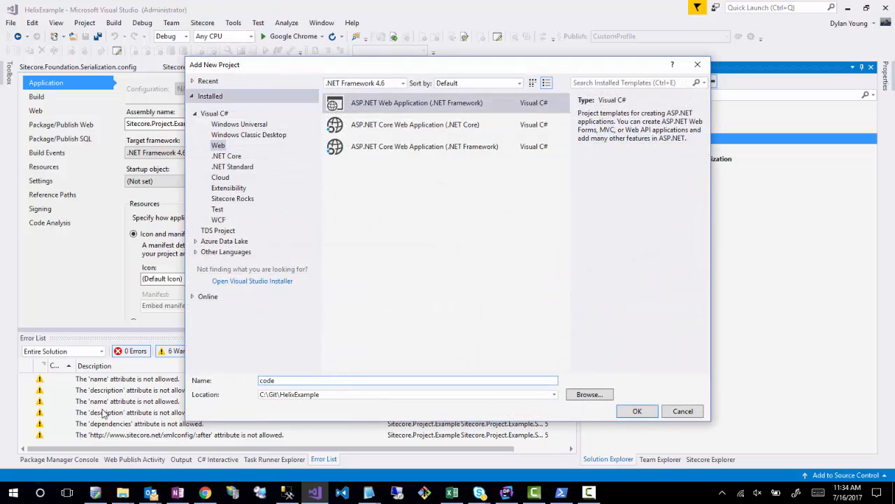
- Browse for the project location and create a MultiTenant folder inside the HelixExample Foundation directory
{"action": "left_click", "coordinate": [580, 396]}
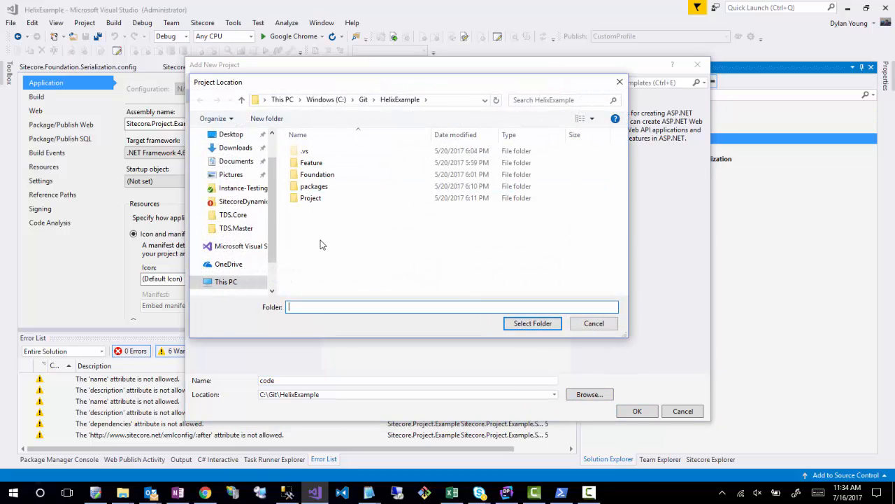
{"action": "double_click", "coordinate": [319, 174]}
{"action": "right_click", "coordinate": [313, 193]}
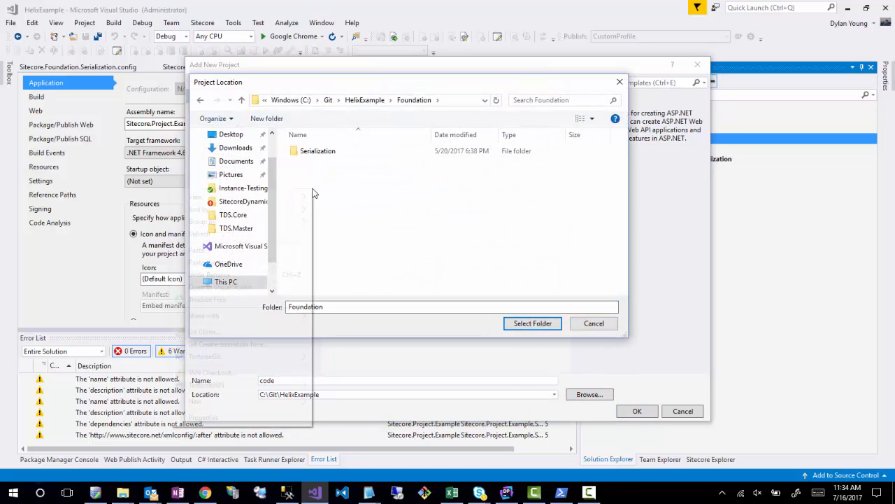
{"action": "mouse_move", "coordinate": [196, 401]}
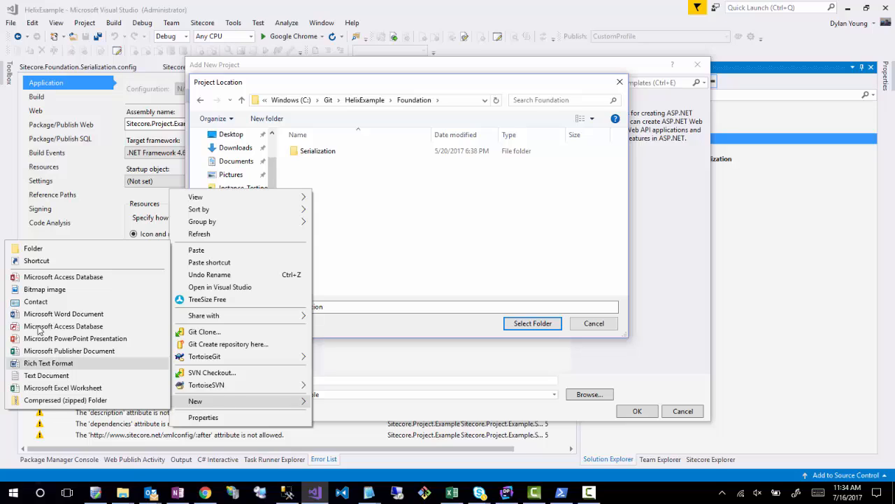
{"action": "left_click", "coordinate": [28, 248]}
{"action": "type", "text": "Mu"}
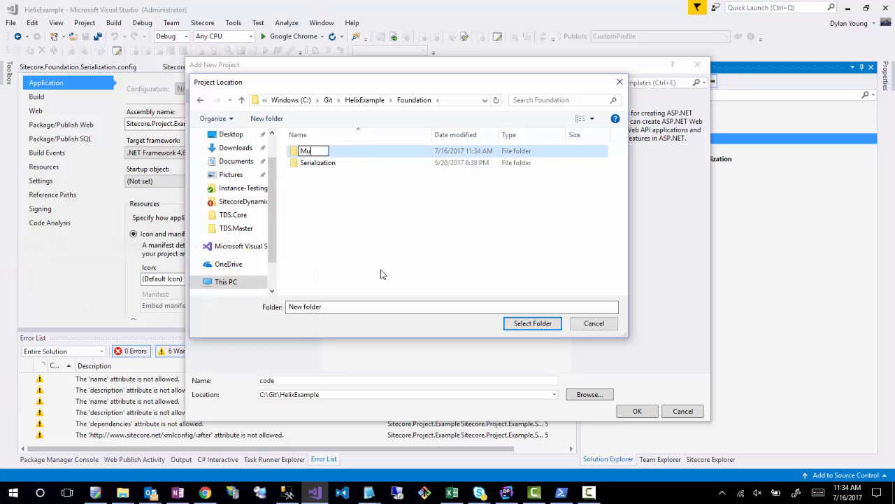
{"action": "type", "text": "ltiTenant"}
{"action": "key", "text": "Return"}
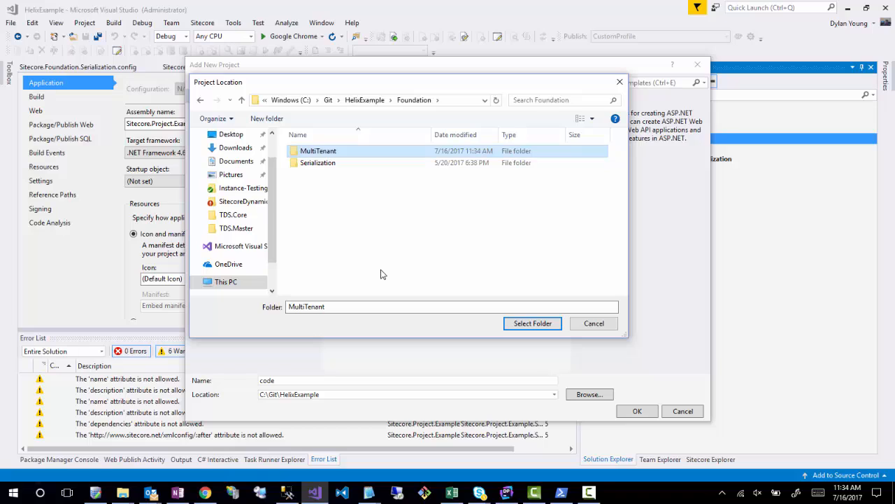
- Check the Serialization folder's structure and choose the MultiTenant folder as the new project's location
{"action": "double_click", "coordinate": [312, 154]}
{"action": "key", "text": "alt+Left"}
{"action": "double_click", "coordinate": [316, 166]}
{"action": "key", "text": "alt+Left"}
{"action": "double_click", "coordinate": [312, 151]}
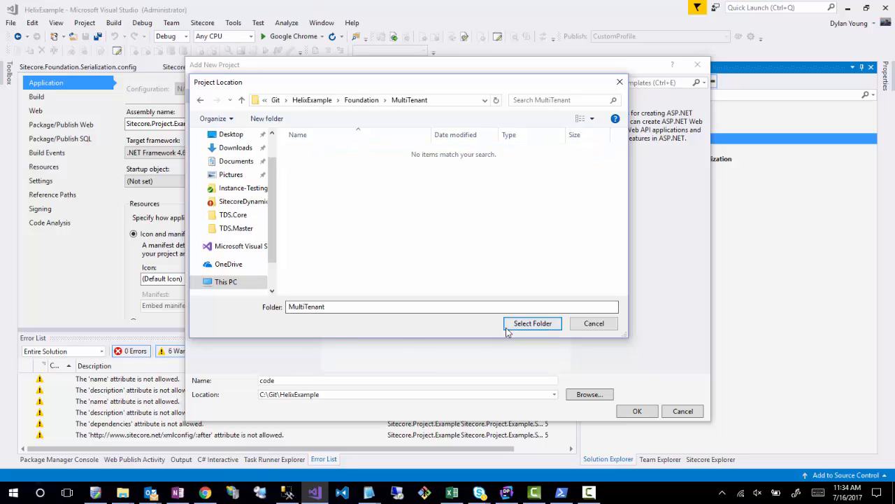
{"action": "left_click", "coordinate": [529, 326]}
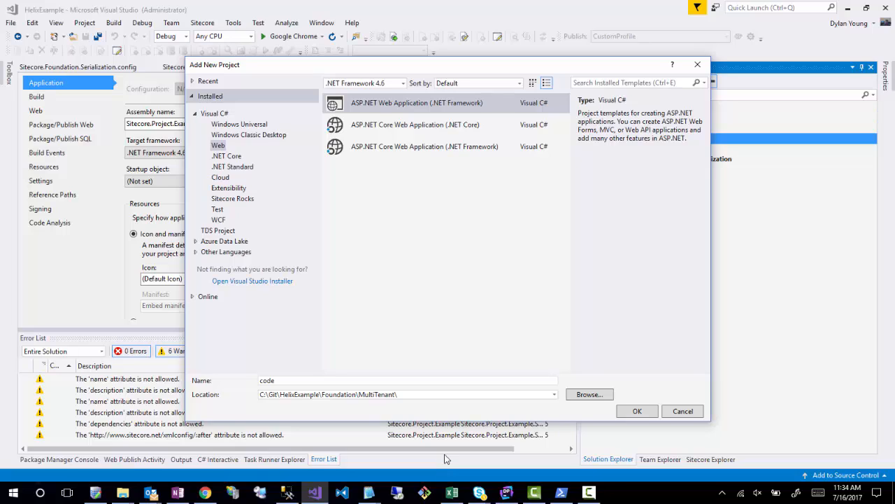
- Create the project from the Empty template with MVC folders and core references, and close its overview page
{"action": "left_click", "coordinate": [638, 411]}
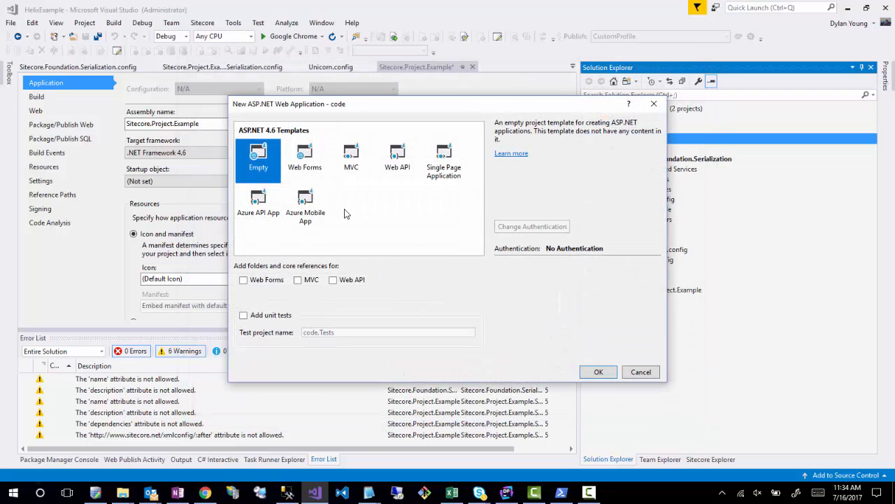
{"action": "left_click", "coordinate": [297, 280]}
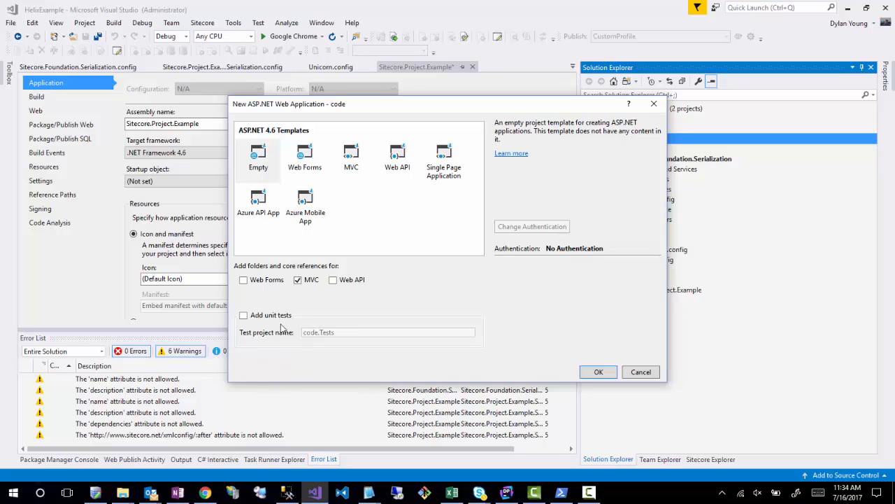
{"action": "left_click", "coordinate": [599, 373]}
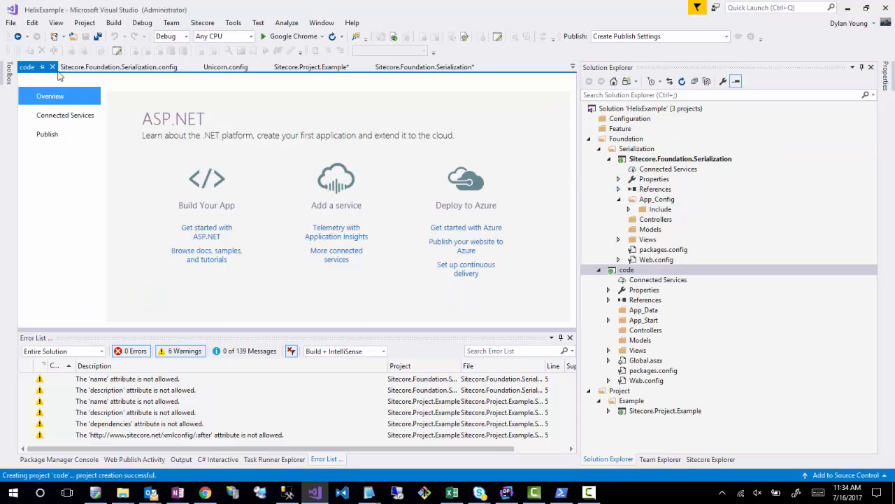
{"action": "left_click", "coordinate": [52, 66]}
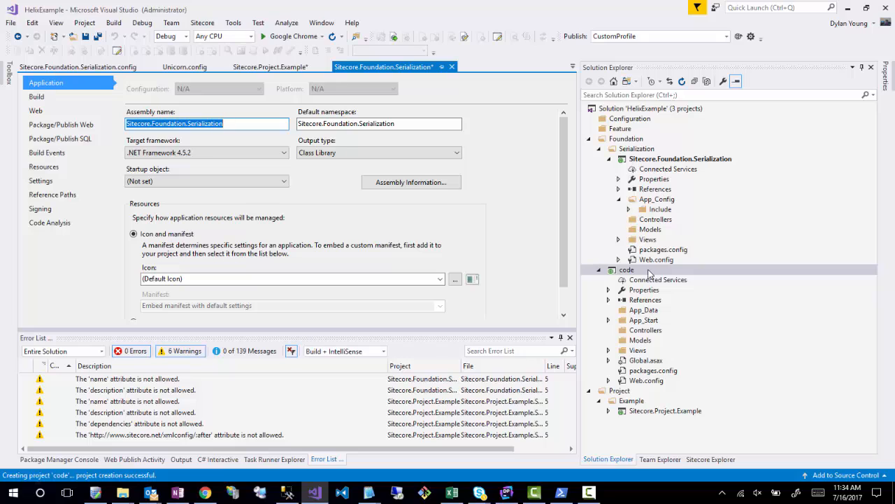
- Set the code project's assembly name and default namespace to Sitecore.Foundation.MultiTenant and save the properties
{"action": "right_click", "coordinate": [632, 270]}
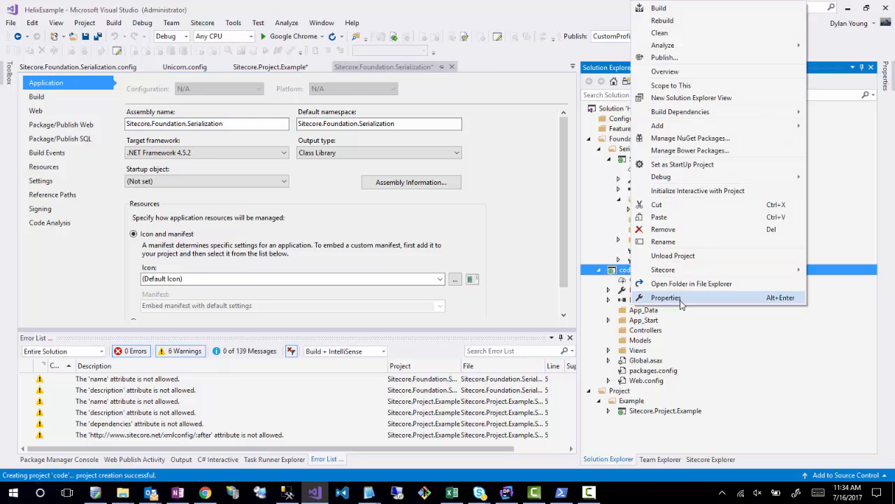
{"action": "left_click", "coordinate": [666, 298]}
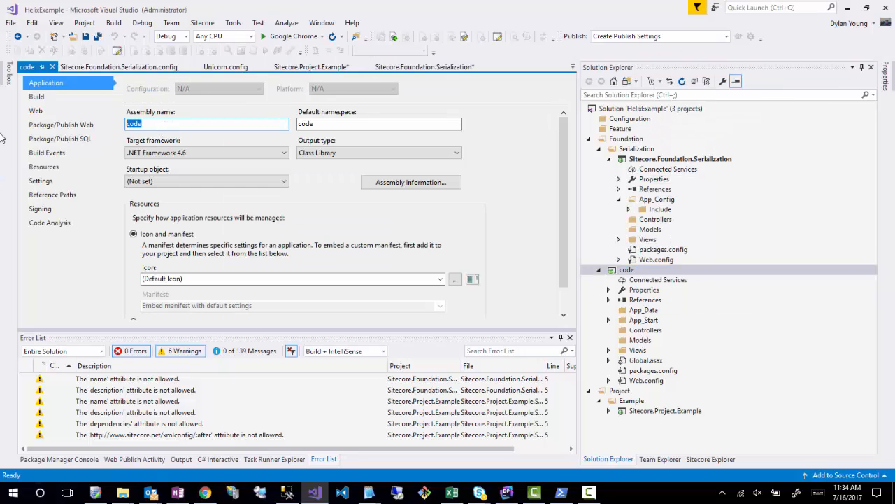
{"action": "type", "text": "Sitecore.Foundation.MultiTenanta"}
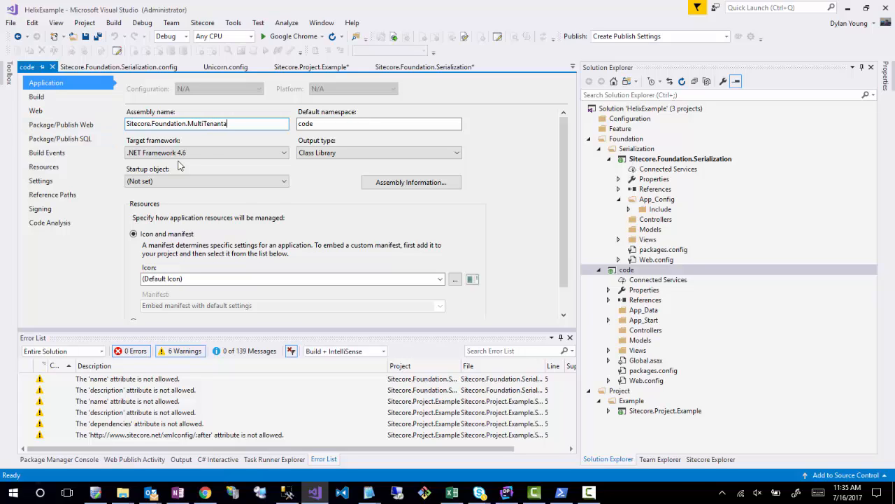
{"action": "key", "text": "BackSpace"}
{"action": "key", "text": "ctrl+a"}
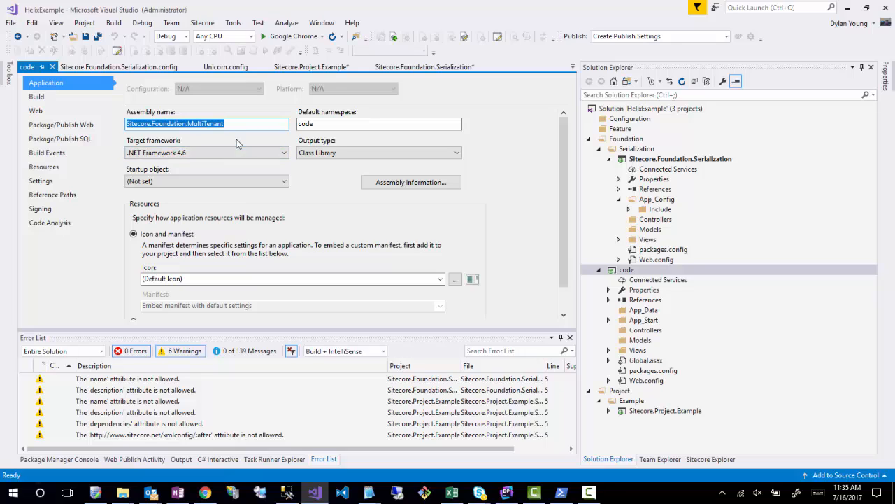
{"action": "key", "text": "Tab"}
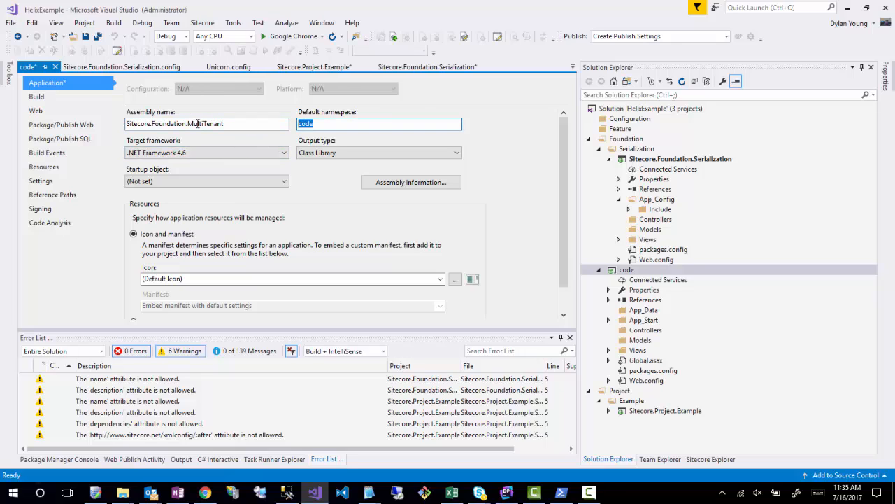
{"action": "type", "text": "Sitecore.Foundation.MultiTenant"}
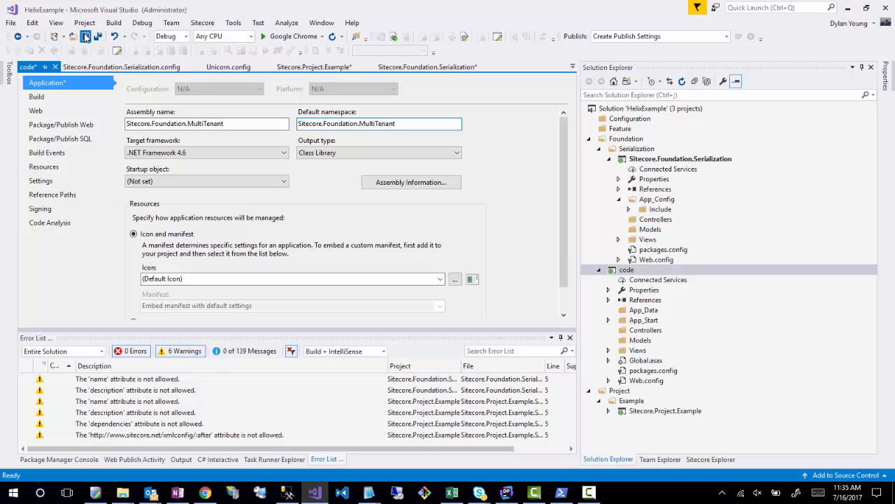
{"action": "left_click", "coordinate": [85, 37]}
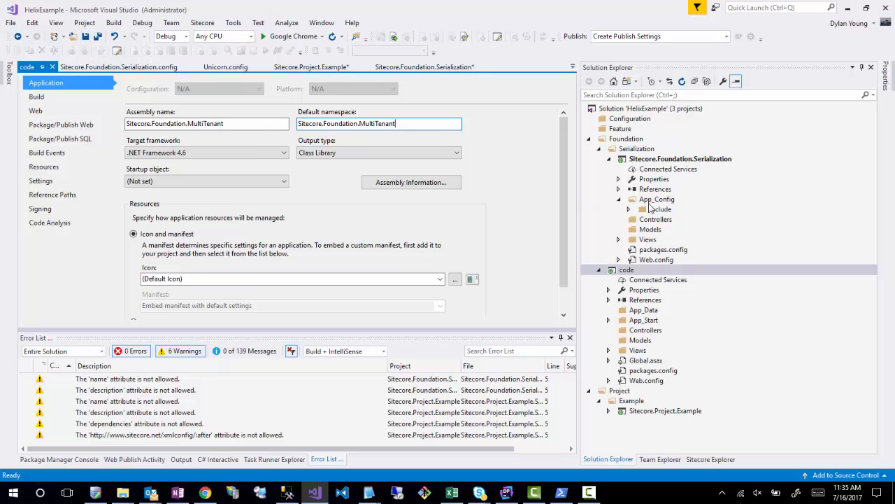
- Rename the code project in the solution as Sitecore.Foundation.MultiTenant
{"action": "right_click", "coordinate": [627, 272]}
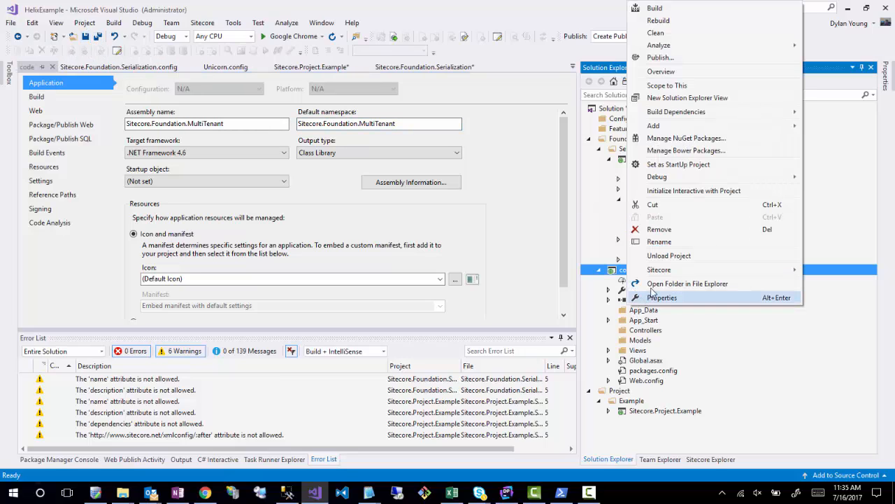
{"action": "left_click", "coordinate": [659, 241]}
{"action": "type", "text": "Sitecore.Foundation.MultiTenant"}
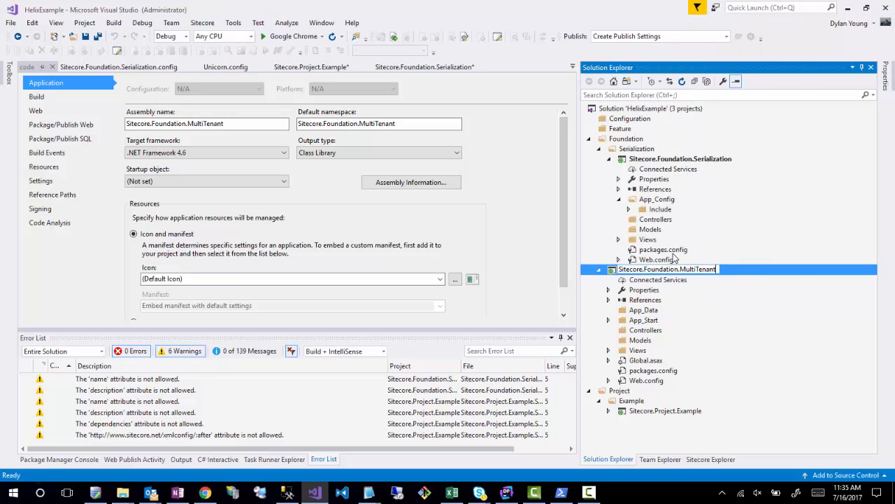
{"action": "left_click", "coordinate": [675, 290]}
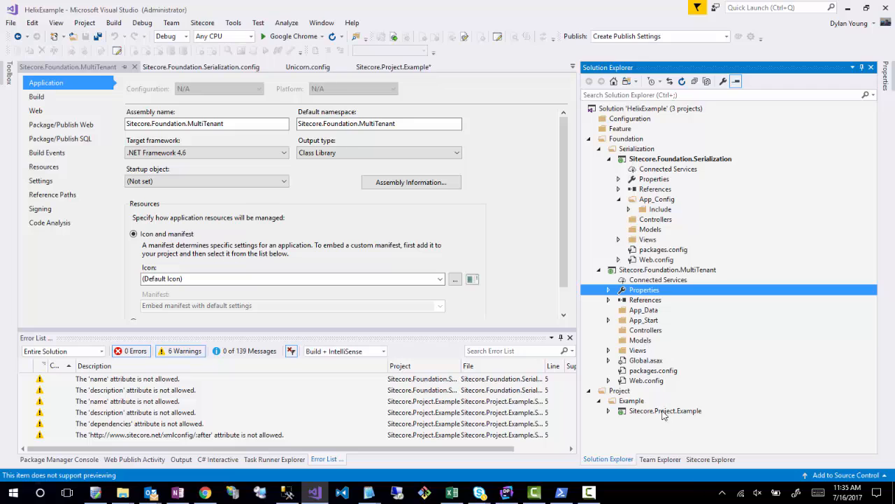
- Set the build action of the MultiTenant project's root Web.config to None
{"action": "double_click", "coordinate": [638, 381]}
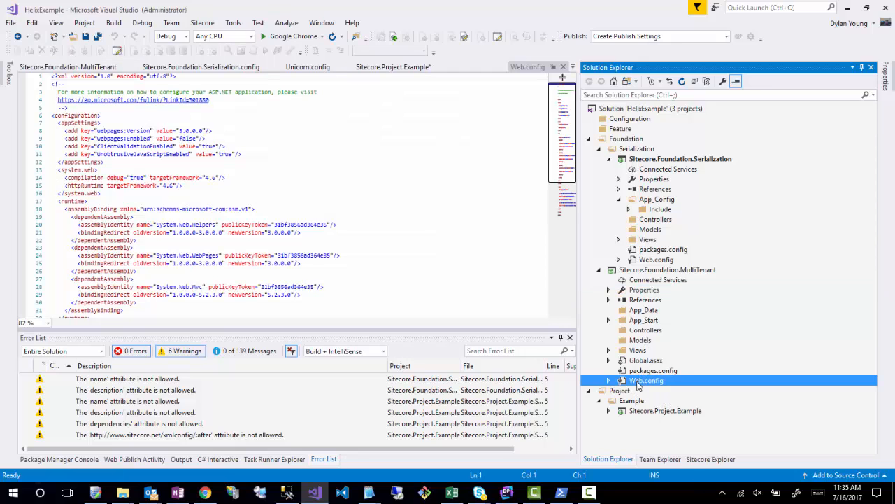
{"action": "right_click", "coordinate": [638, 386]}
{"action": "left_click", "coordinate": [661, 370]}
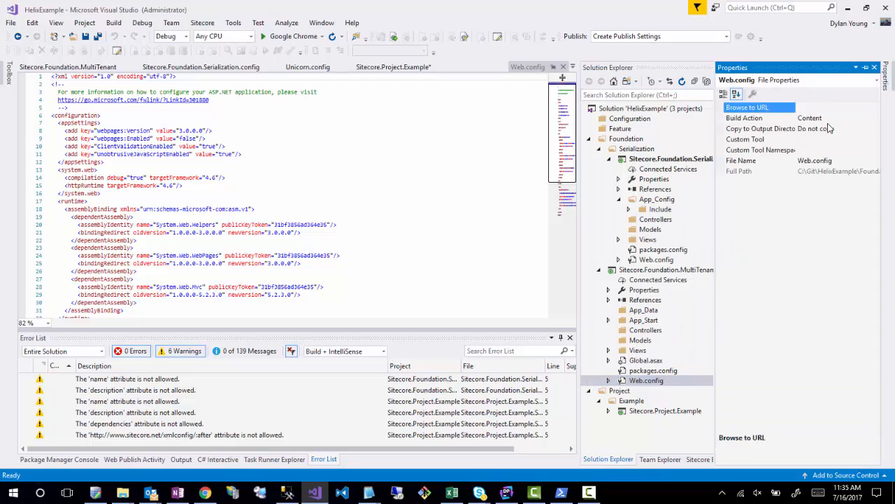
{"action": "left_click", "coordinate": [846, 117]}
{"action": "left_click", "coordinate": [873, 117]}
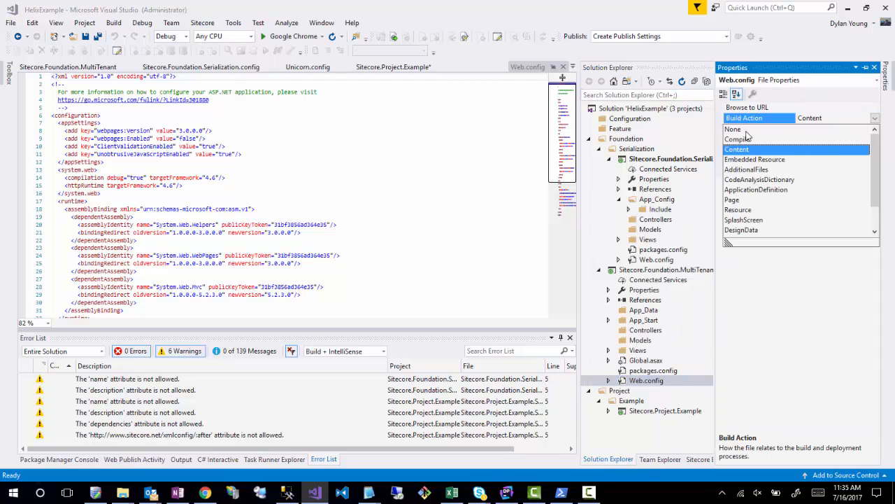
{"action": "left_click", "coordinate": [811, 129]}
{"action": "left_click", "coordinate": [639, 341]}
- Delete Global.asax from the Sitecore.Foundation.MultiTenant project
{"action": "left_click", "coordinate": [638, 360]}
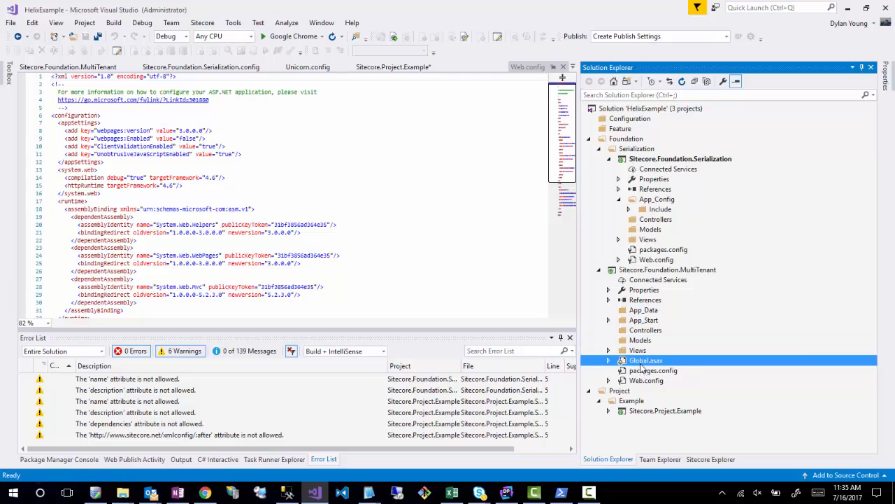
{"action": "right_click", "coordinate": [636, 361]}
{"action": "left_click", "coordinate": [669, 313]}
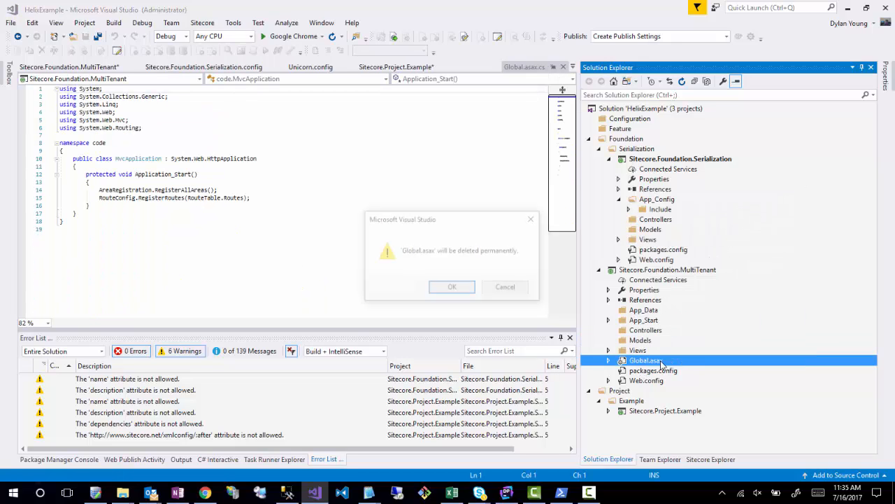
{"action": "left_click", "coordinate": [452, 289]}
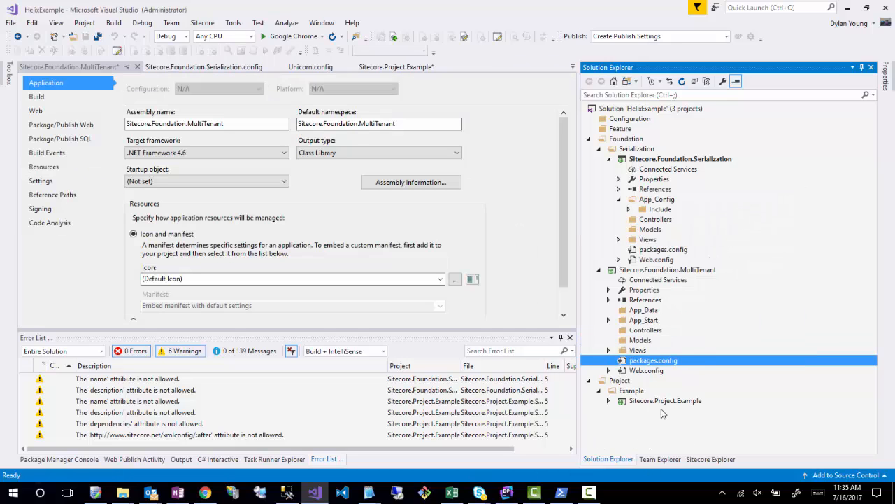
- Delete the App_Data and App_Start folders from the Sitecore.Foundation.MultiTenant project
{"action": "left_click", "coordinate": [628, 313]}
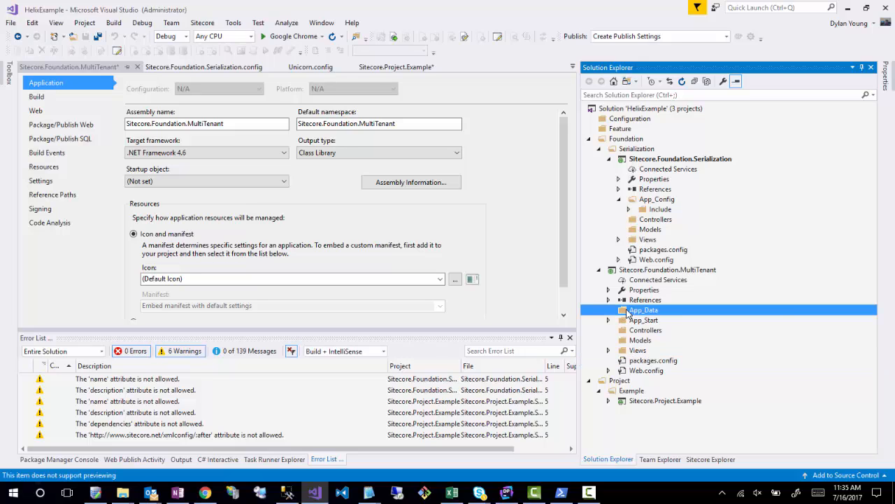
{"action": "right_click", "coordinate": [627, 312]}
{"action": "left_click", "coordinate": [656, 408]}
{"action": "left_click", "coordinate": [478, 288]}
{"action": "right_click", "coordinate": [628, 311]}
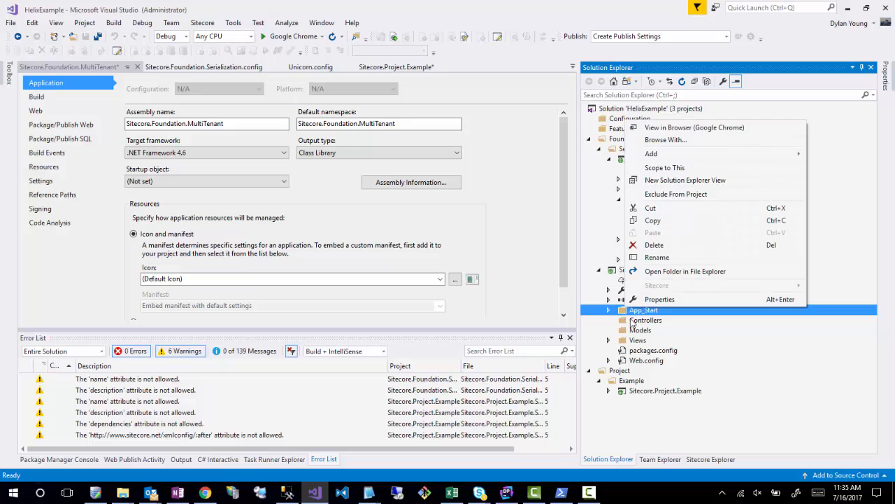
{"action": "left_click", "coordinate": [654, 245]}
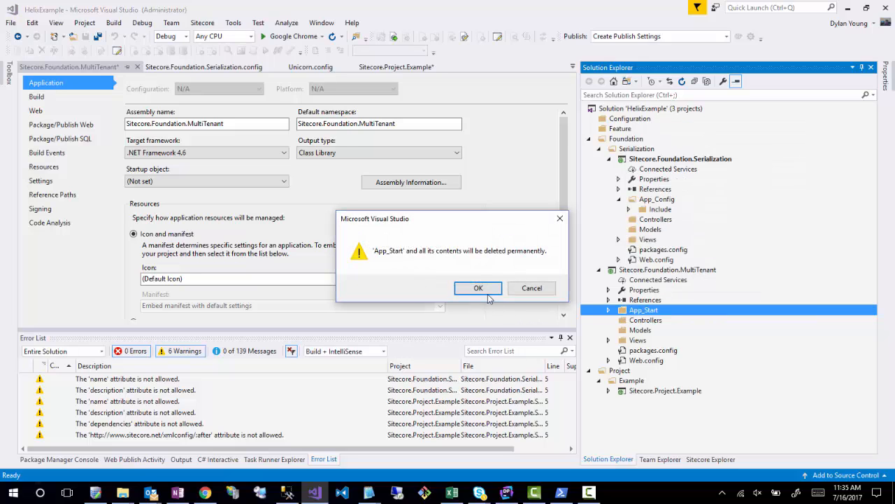
{"action": "left_click", "coordinate": [478, 288]}
- Add a folder named App_Config to the Sitecore.Foundation.MultiTenant project
{"action": "right_click", "coordinate": [632, 271]}
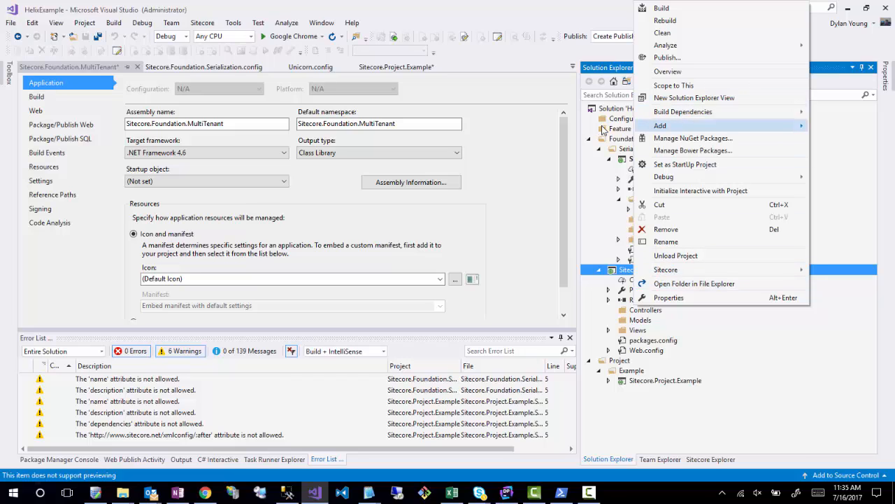
{"action": "mouse_move", "coordinate": [661, 126]}
{"action": "left_click", "coordinate": [483, 186]}
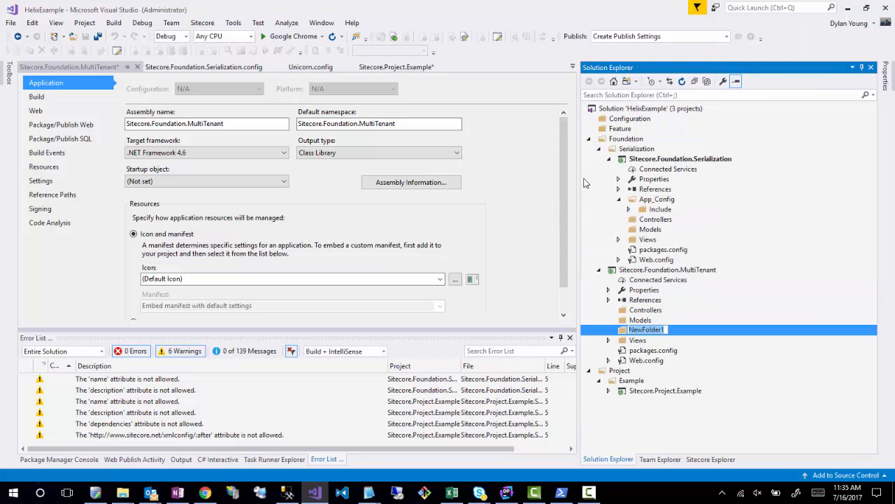
{"action": "type", "text": "App_Config"}
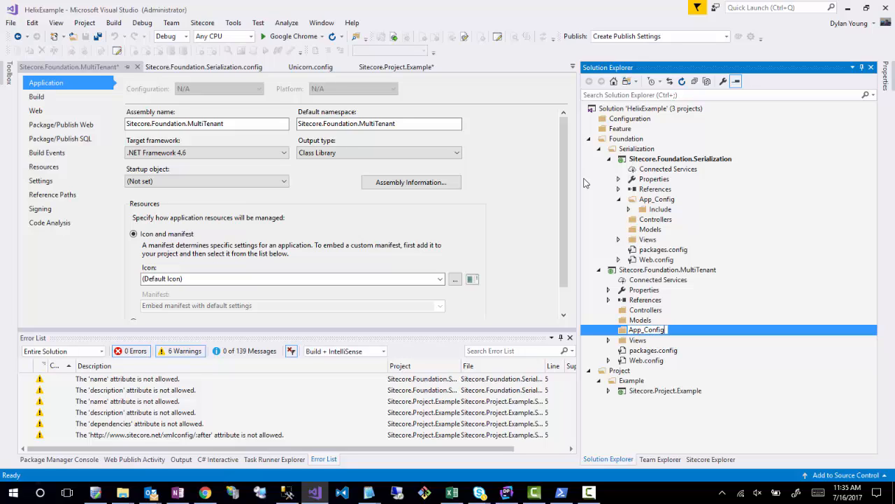
{"action": "key", "text": "Return"}
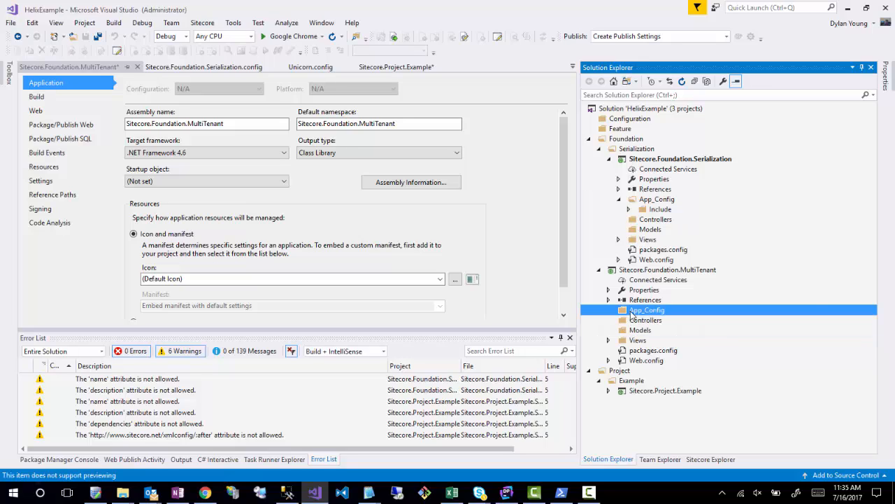
- Create an Include subfolder inside the MultiTenant project's App_Config folder
{"action": "right_click", "coordinate": [631, 315]}
{"action": "mouse_move", "coordinate": [661, 154]}
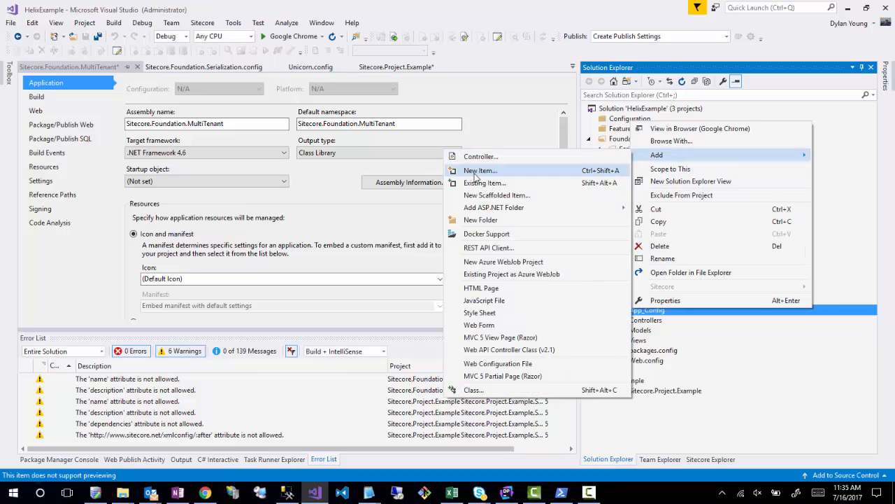
{"action": "left_click", "coordinate": [472, 220]}
{"action": "type", "text": "In"}
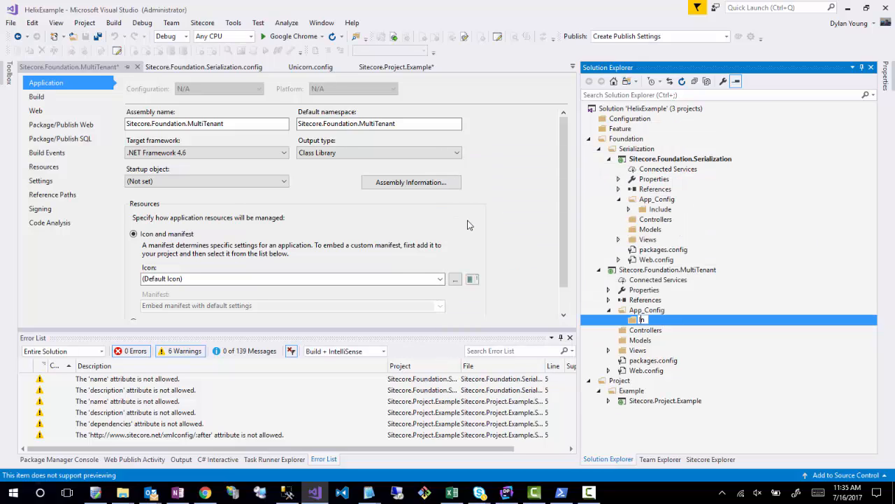
{"action": "type", "text": "clude"}
{"action": "key", "text": "Return"}
- Expand the Serialization project's Include folder for reference and add a z.Foundation folder under the MultiTenant project's Include folder
{"action": "left_click", "coordinate": [630, 210]}
{"action": "scroll", "coordinate": [685, 291], "scroll_direction": "down", "scroll_amount": 2}
{"action": "scroll", "coordinate": [686, 290], "scroll_direction": "down", "scroll_amount": 1}
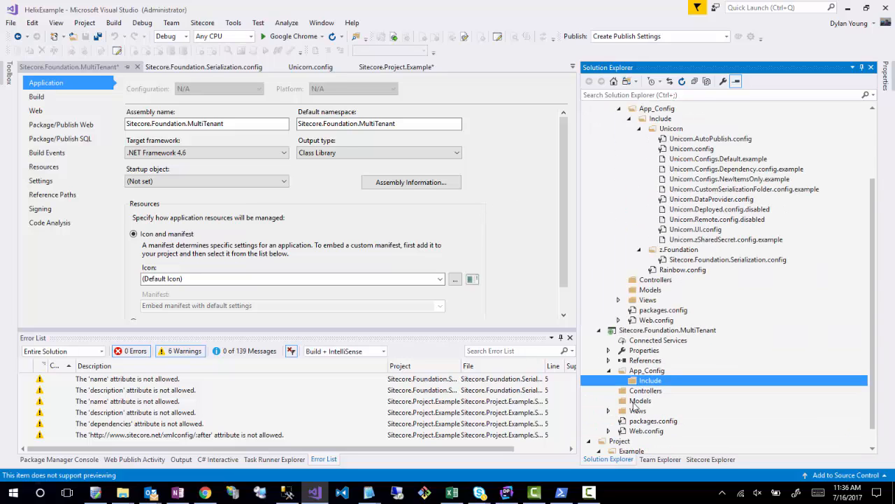
{"action": "right_click", "coordinate": [640, 384]}
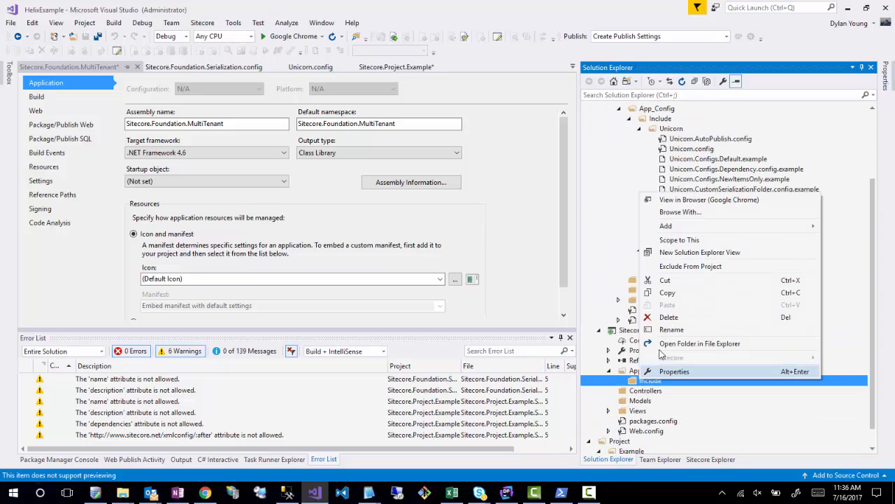
{"action": "mouse_move", "coordinate": [668, 227]}
{"action": "left_click", "coordinate": [490, 291]}
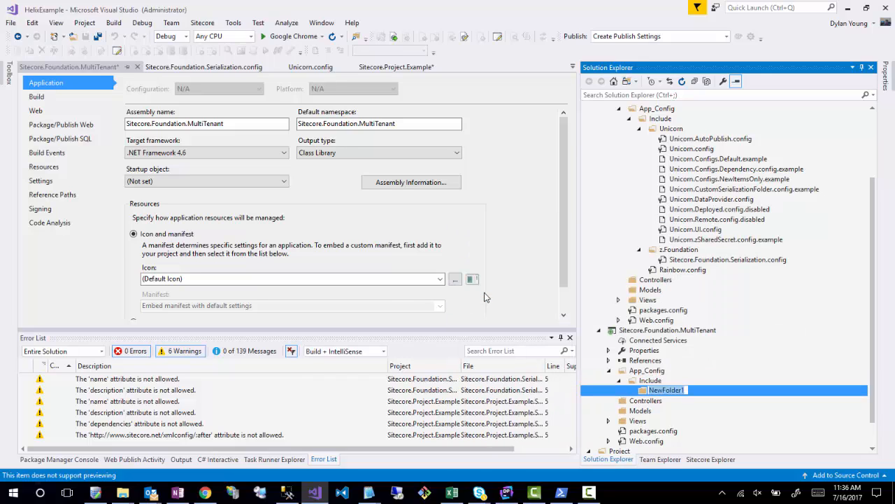
{"action": "type", "text": "z.Foundation"}
{"action": "key", "text": "Return"}
- Add a web configuration file to the MultiTenant project's z.Foundation folder, entering a name that begins with Sitecore.Foundation
{"action": "right_click", "coordinate": [654, 391]}
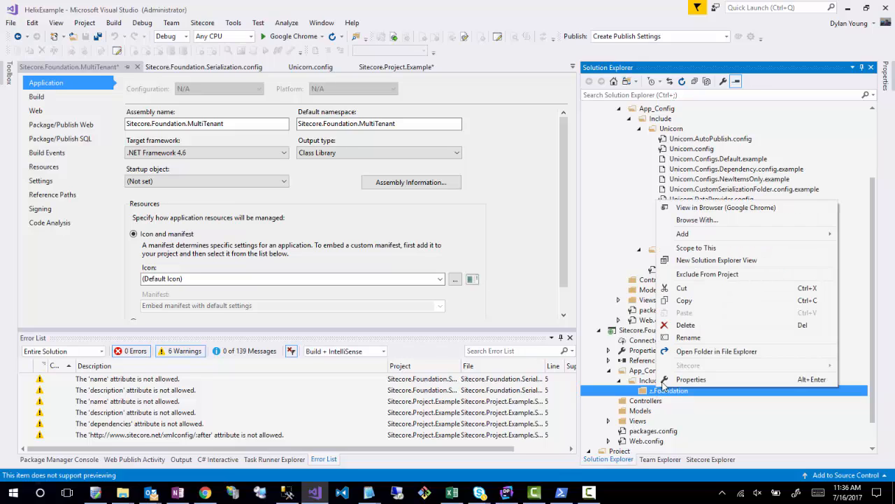
{"action": "mouse_move", "coordinate": [671, 233]}
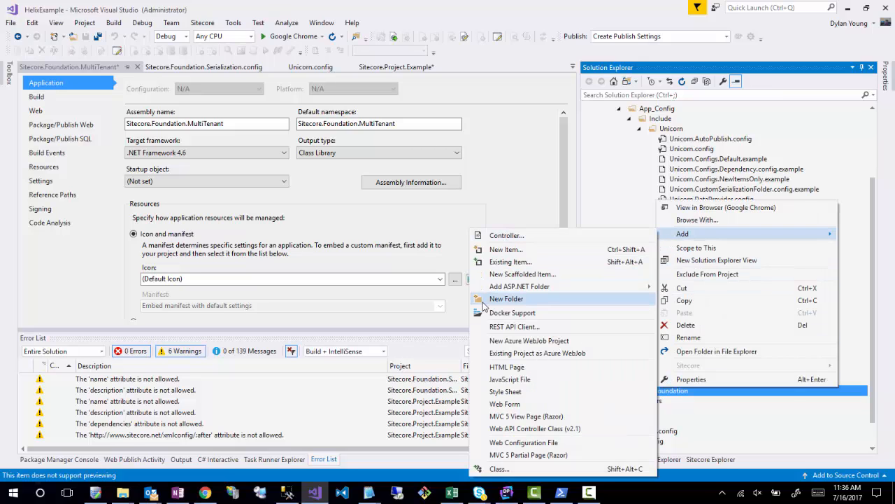
{"action": "left_click", "coordinate": [513, 456]}
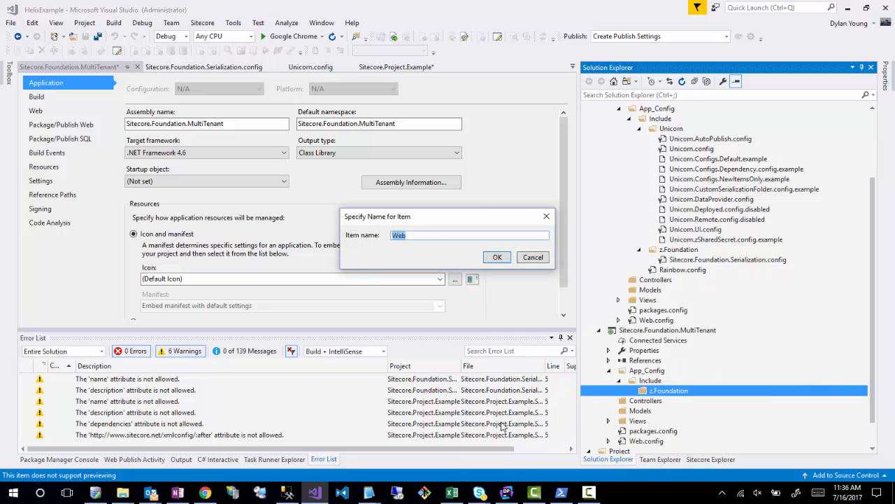
{"action": "type", "text": "Sitecore.Foundation.MultiTenant.Serialization.config"}
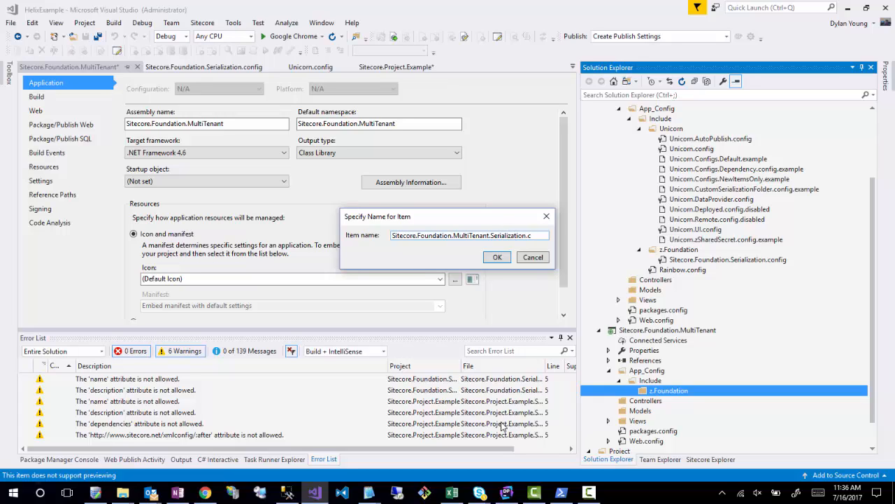
- Create Sitecore.Foundation.MultiTenant.Serialization.config and replace its default content with the full content copied from Sitecore.Foundation.Serialization.config
{"action": "key", "text": "Return"}
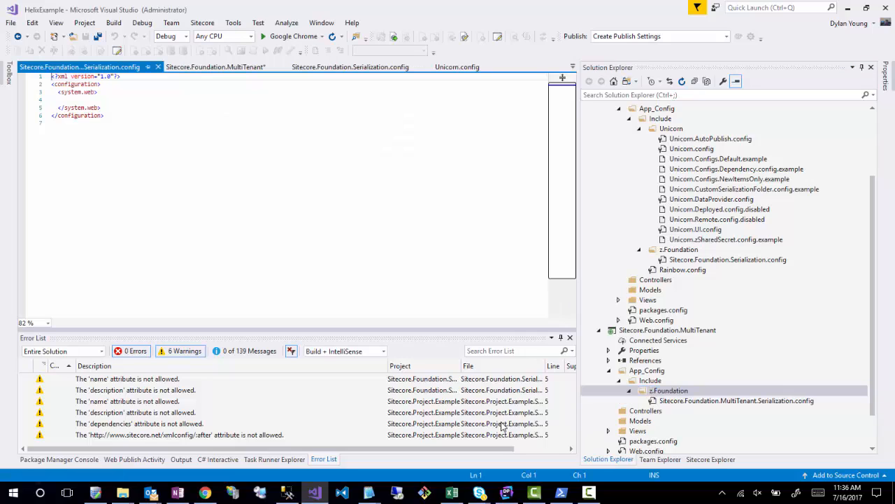
{"action": "double_click", "coordinate": [742, 260]}
{"action": "key", "text": "ctrl+a"}
{"action": "key", "text": "ctrl+c"}
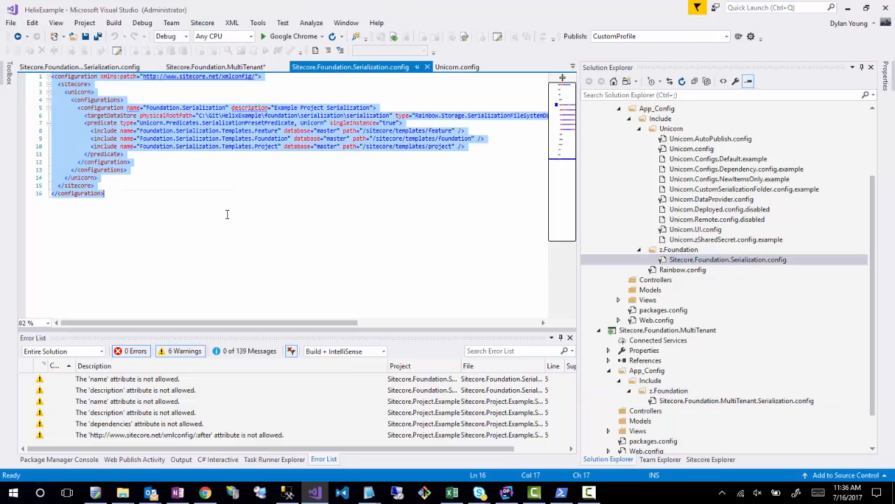
{"action": "double_click", "coordinate": [675, 400]}
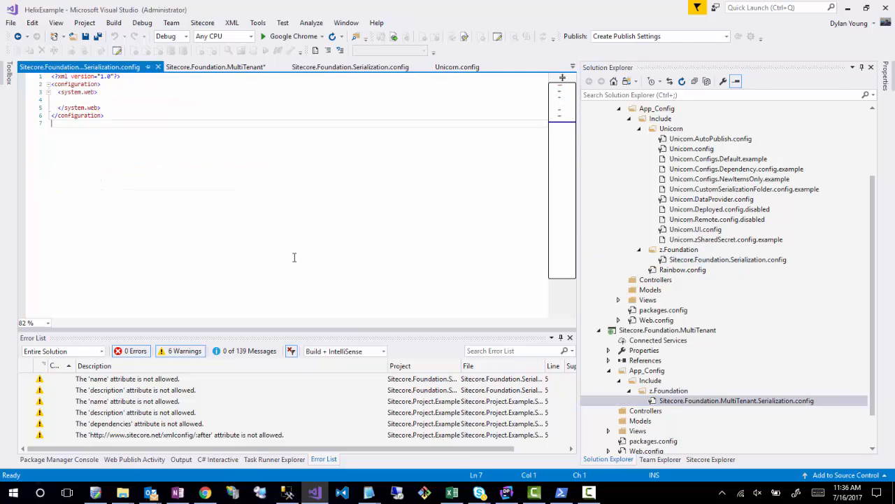
{"action": "key", "text": "ctrl+a"}
{"action": "key", "text": "ctrl+v"}
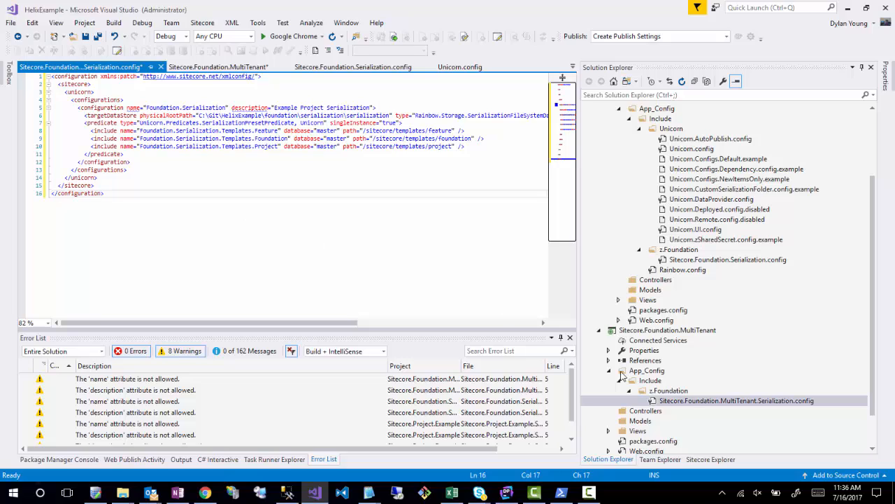
- Add a dependencies attribute with the value Sitecore.Foundation.Serialization to the configuration element in the MultiTenant serialization config
{"action": "left_click", "coordinate": [377, 111]}
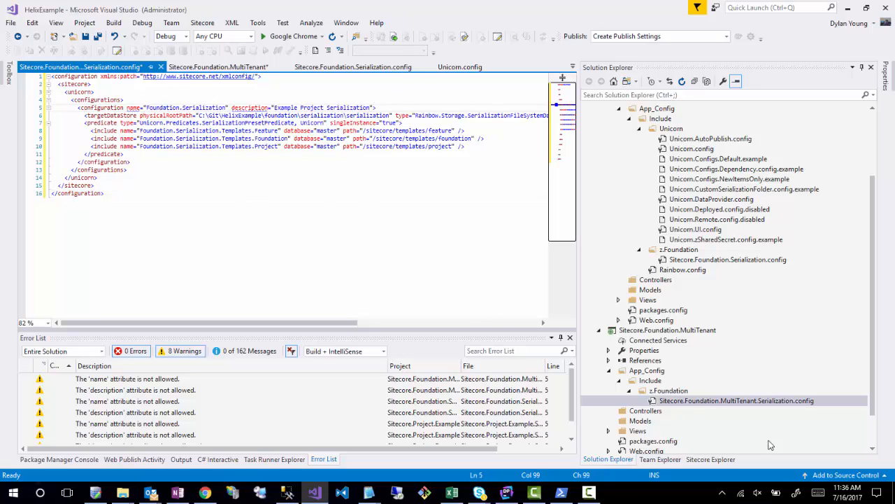
{"action": "double_click", "coordinate": [700, 392]}
{"action": "left_click", "coordinate": [625, 390]}
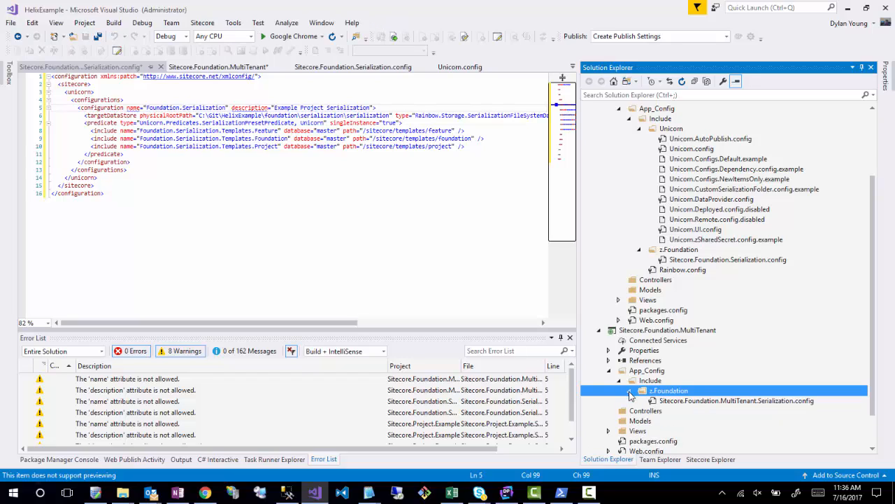
{"action": "double_click", "coordinate": [731, 402]}
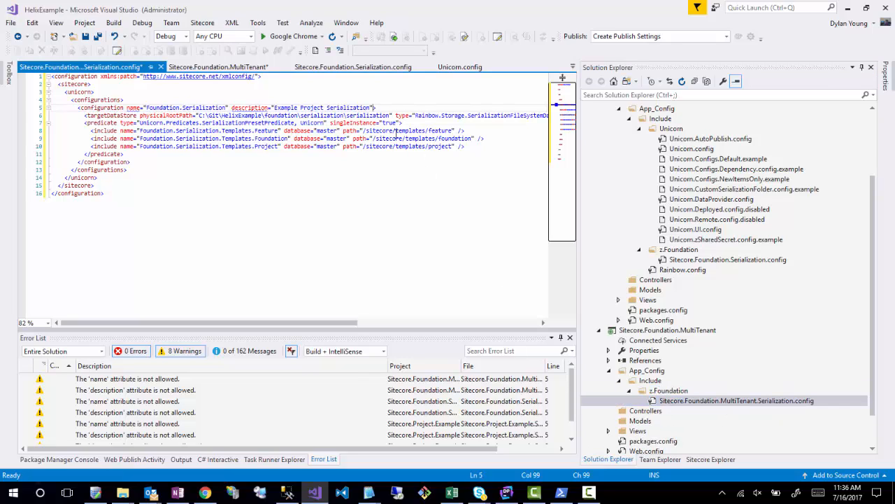
{"action": "type", "text": "dependencies=\"\""}
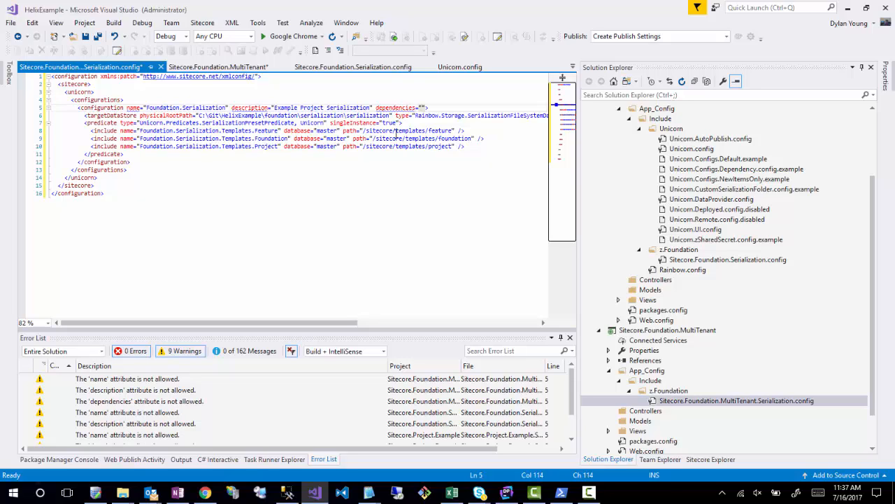
{"action": "type", "text": "Sitecore.Foundation.Serialization"}
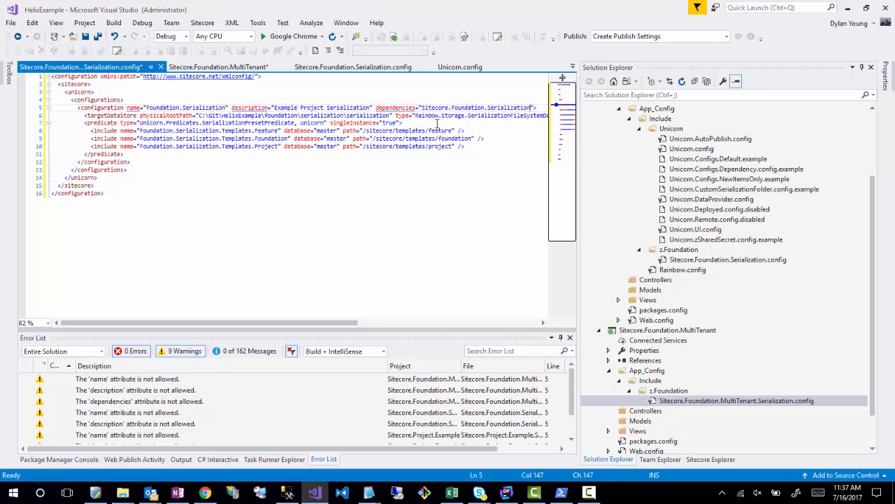
- Remove the "Sitecore." prefix from the dependencies value so it reads Foundation.Serialization
{"action": "left_click_drag", "start_coordinate": [451, 107], "coordinate": [421, 110]}
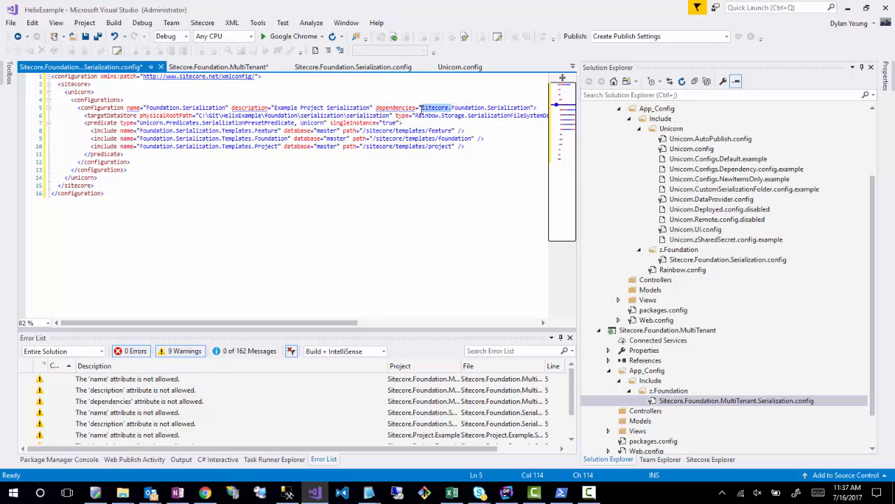
{"action": "key", "text": "Delete"}
{"action": "left_click", "coordinate": [105, 163]}
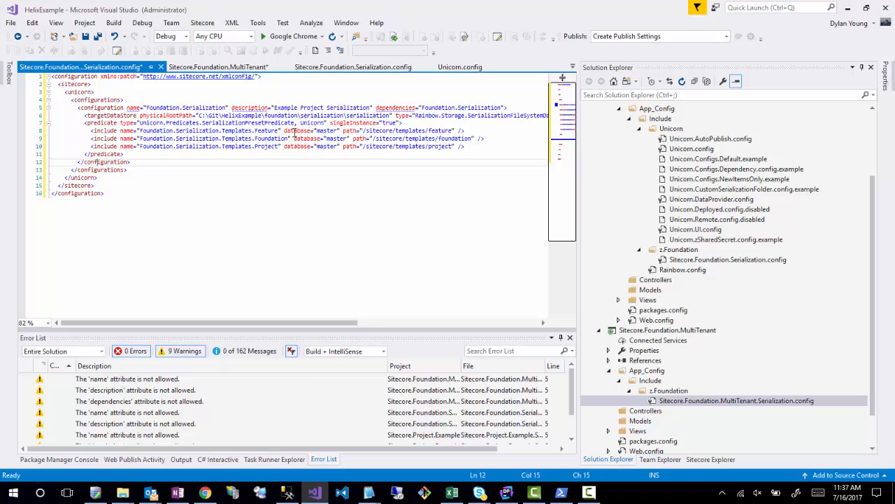
- Change the configuration element's name attribute to Foundation.MultiTenant
{"action": "double_click", "coordinate": [363, 108]}
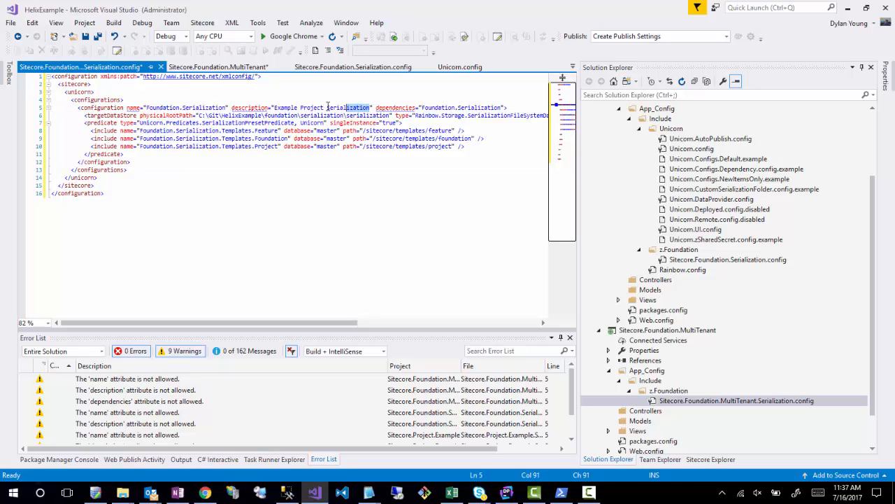
{"action": "double_click", "coordinate": [208, 109]}
{"action": "type", "text": "MultiTena"}
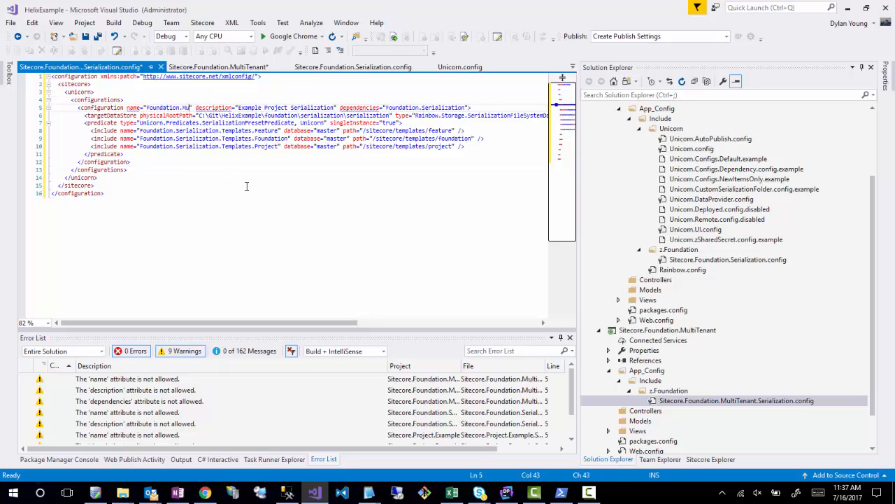
{"action": "type", "text": "nt"}
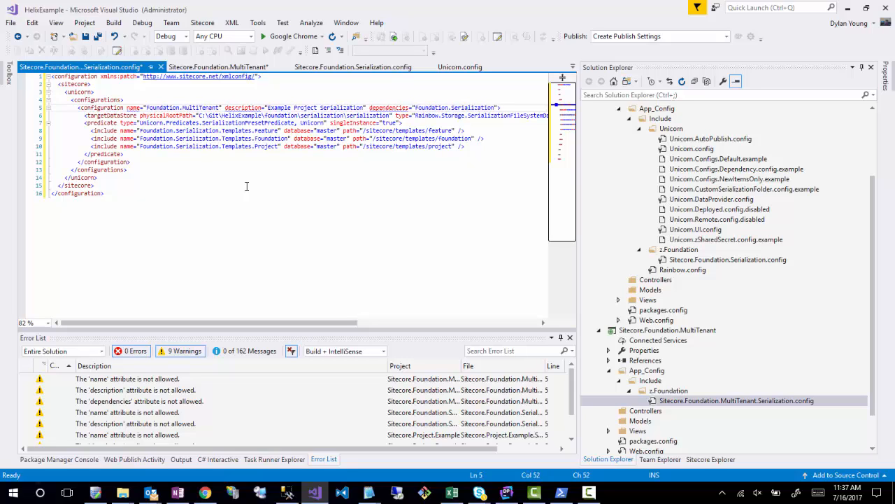
- Change the configuration element's description attribute to "MultiTenant Configuration"
{"action": "left_click_drag", "start_coordinate": [364, 109], "coordinate": [267, 108]}
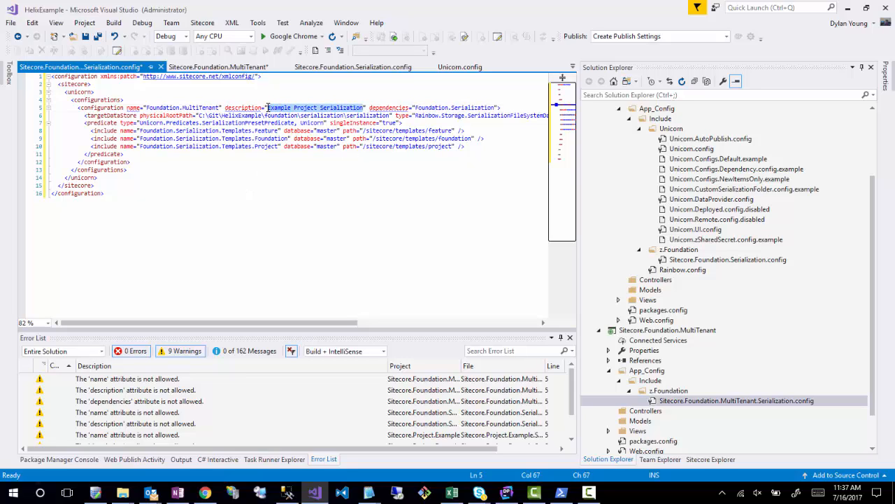
{"action": "type", "text": "MultiTe"}
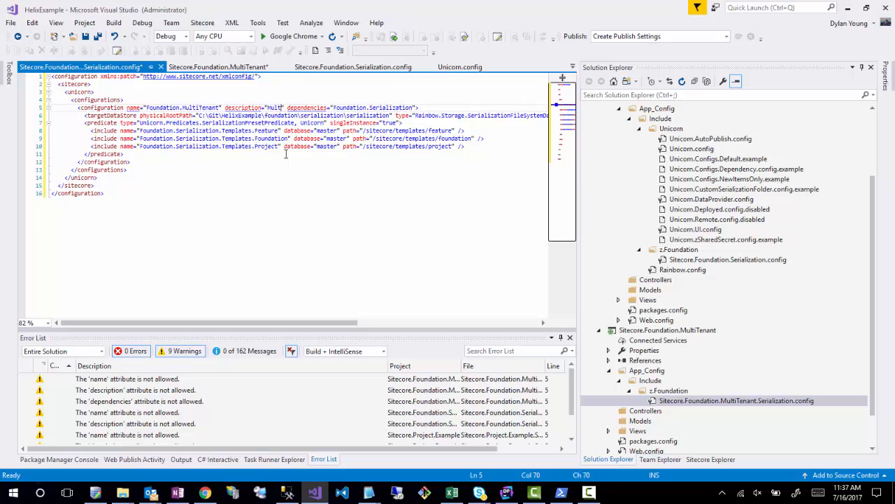
{"action": "type", "text": "nant Confu"}
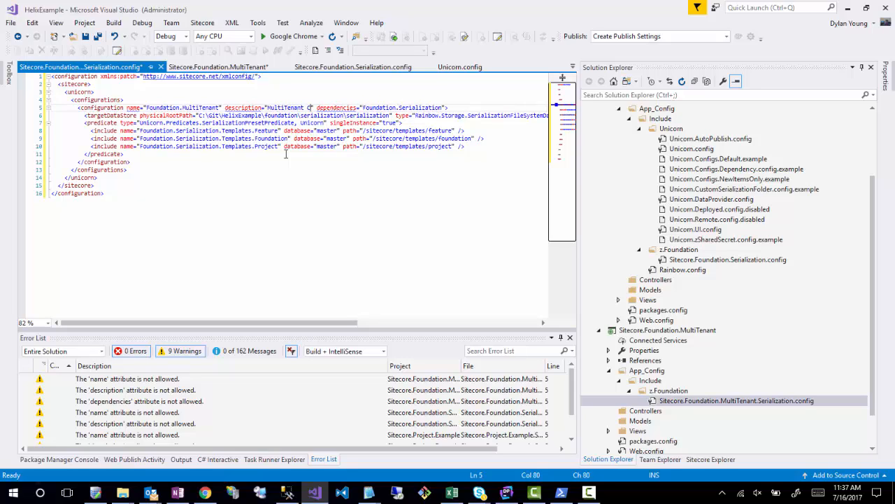
{"action": "type", "text": "gr"}
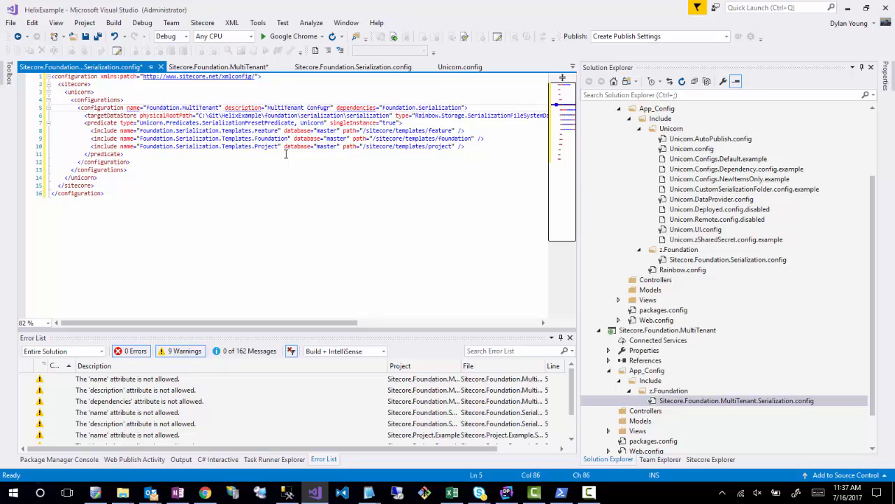
{"action": "key", "text": "BackSpace"}
{"action": "key", "text": "BackSpace"}
{"action": "key", "text": "BackSpace"}
{"action": "type", "text": "igur"}
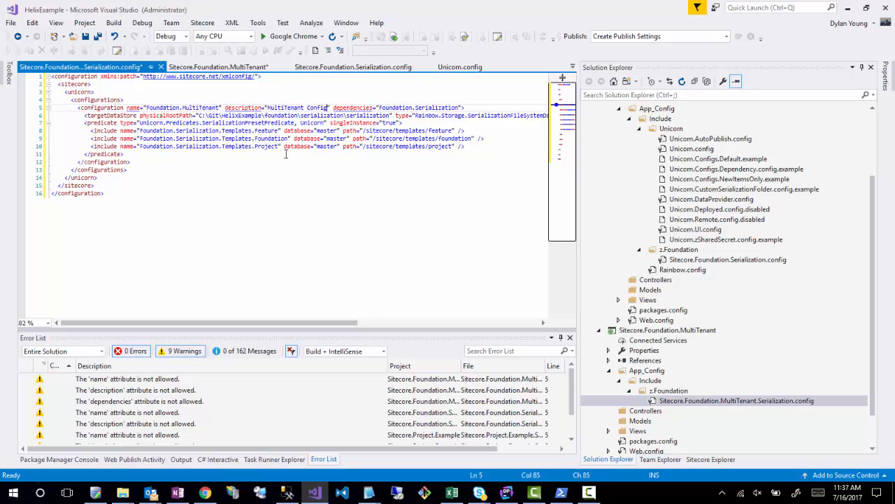
{"action": "type", "text": "ation"}
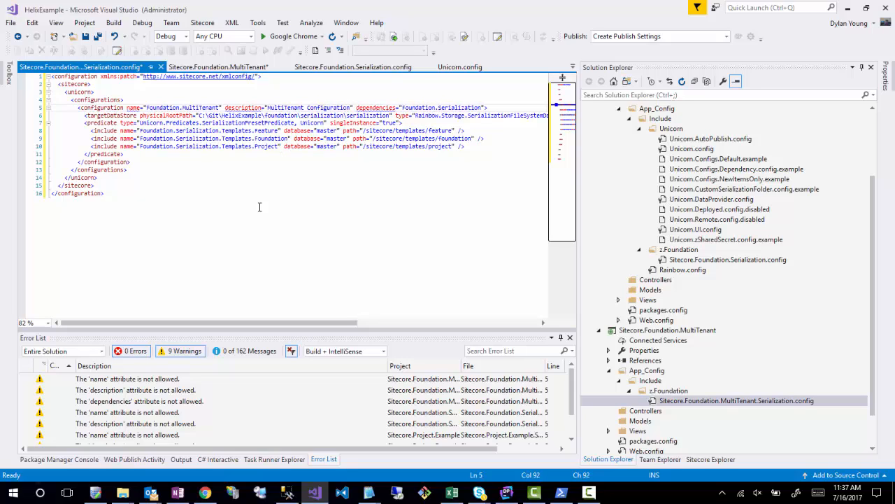
{"action": "left_click", "coordinate": [259, 205]}
{"action": "left_click", "coordinate": [234, 116]}
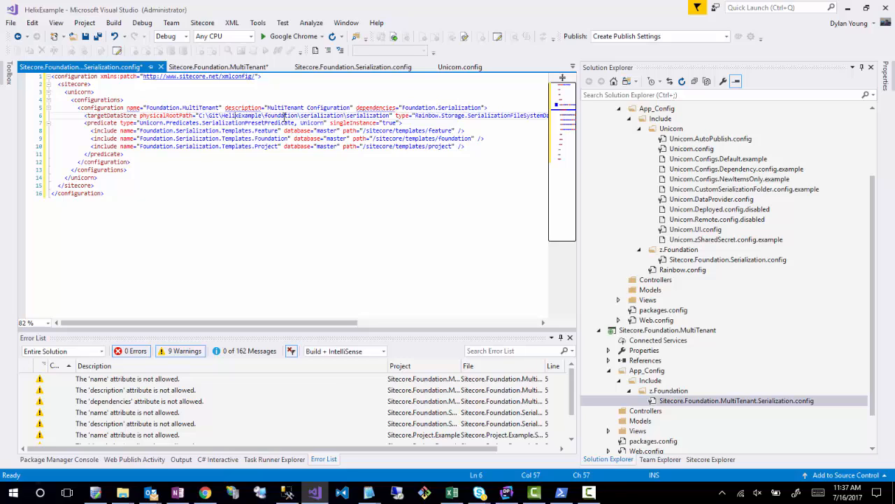
{"action": "double_click", "coordinate": [280, 116]}
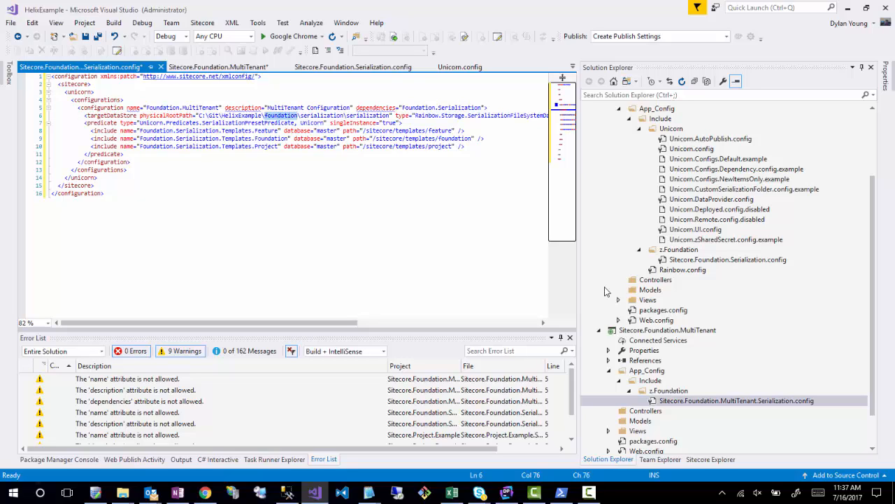
{"action": "type", "text": "multiT"}
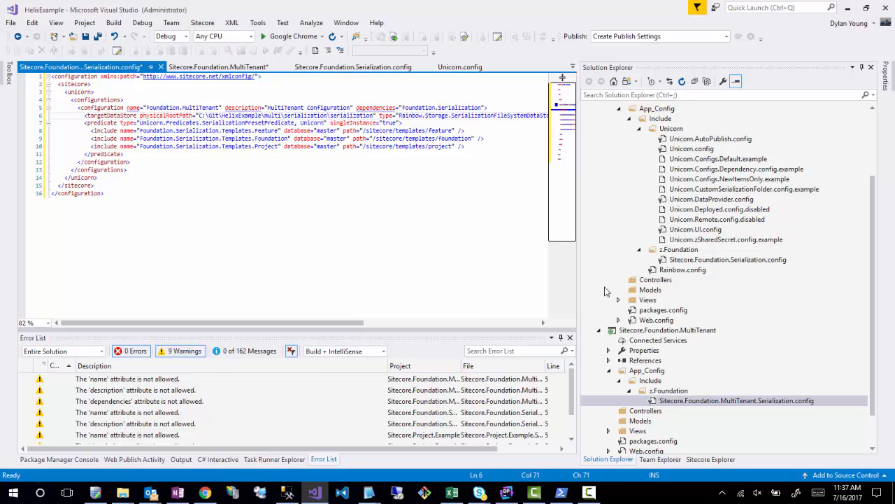
{"action": "type", "text": "ena"}
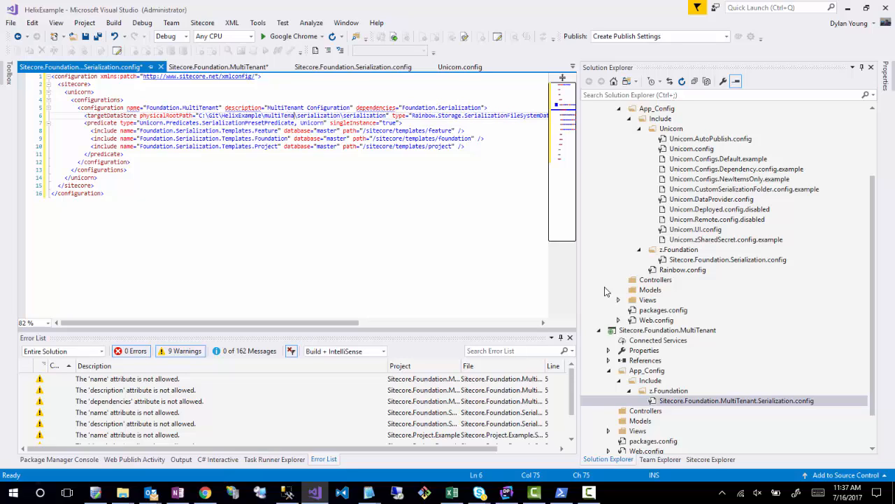
{"action": "key", "text": "BackSpace"}
{"action": "key", "text": "BackSpace"}
{"action": "key", "text": "BackSpace"}
{"action": "key", "text": "BackSpace"}
{"action": "key", "text": "BackSpace"}
{"action": "key", "text": "BackSpace"}
{"action": "key", "text": "BackSpace"}
{"action": "key", "text": "BackSpace"}
{"action": "key", "text": "BackSpace"}
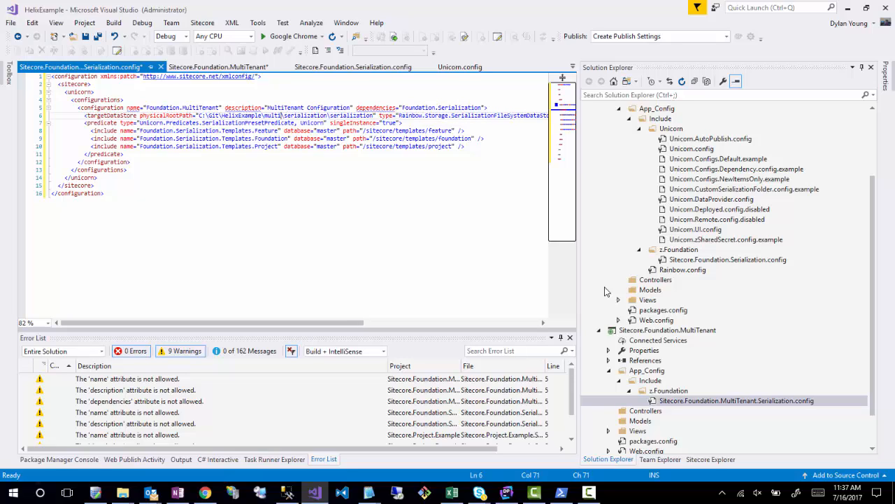
{"action": "type", "text": "mul"}
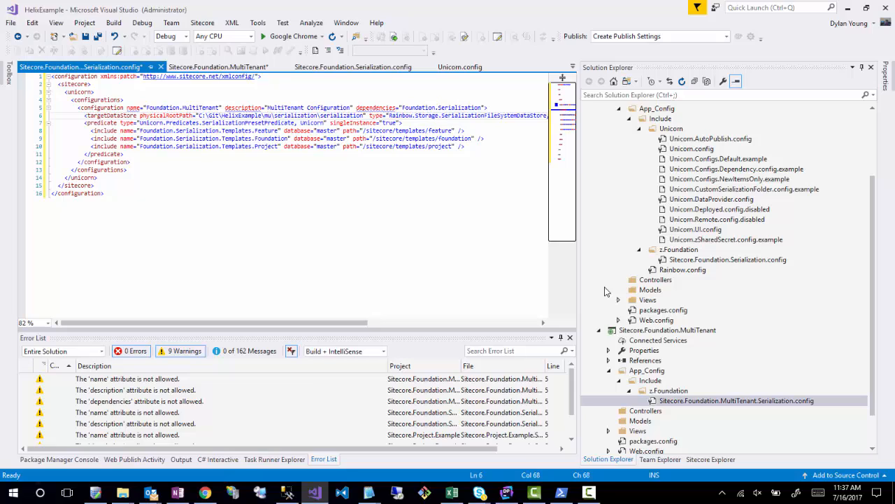
{"action": "key", "text": "BackSpace"}
{"action": "key", "text": "BackSpace"}
{"action": "type", "text": "ltitena"}
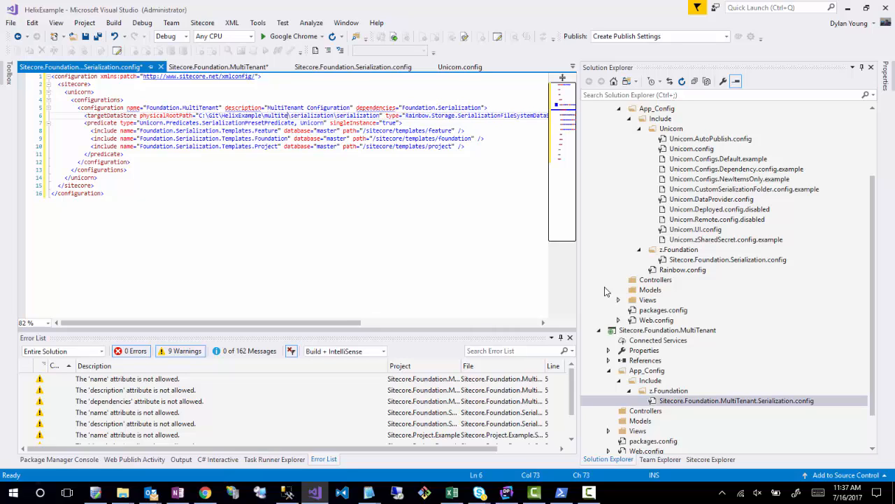
{"action": "type", "text": "nt"}
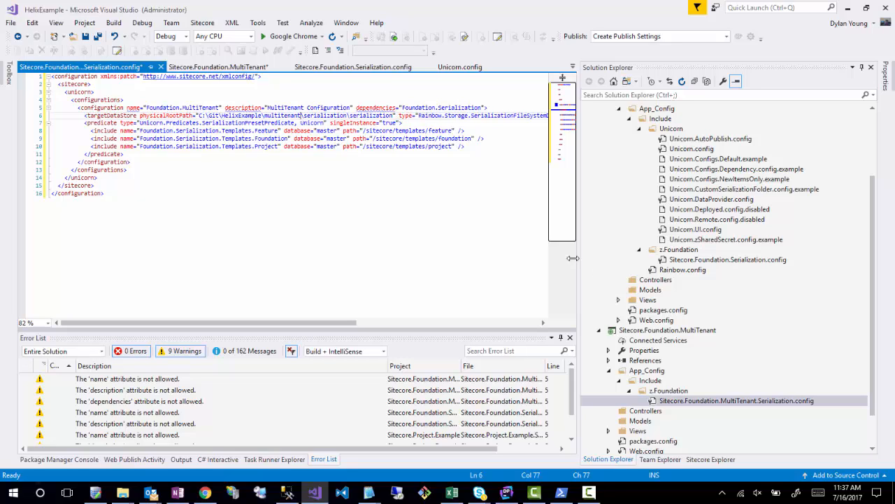
{"action": "key", "text": "BackSpace"}
{"action": "key", "text": "BackSpace"}
{"action": "key", "text": "BackSpace"}
{"action": "key", "text": "BackSpace"}
{"action": "key", "text": "BackSpace"}
{"action": "key", "text": "BackSpace"}
{"action": "key", "text": "BackSpace"}
{"action": "key", "text": "BackSpace"}
{"action": "key", "text": "BackSpace"}
{"action": "key", "text": "BackSpace"}
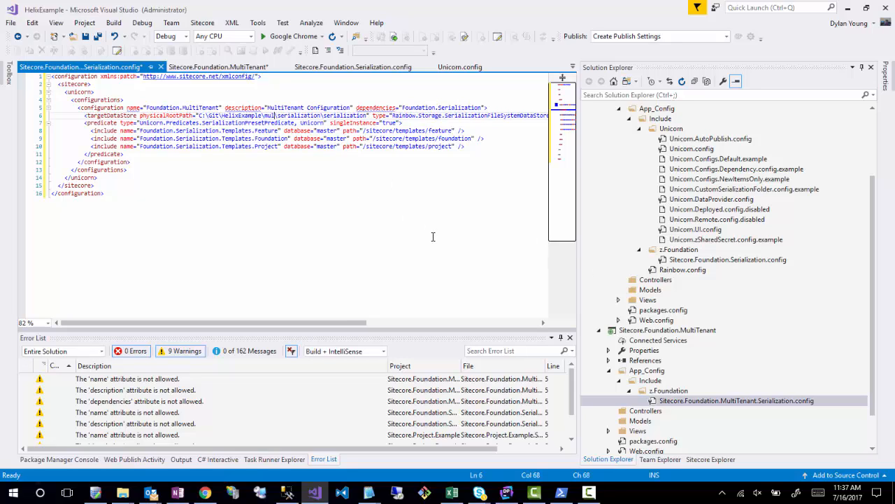
{"action": "type", "text": "ultiTen"}
{"action": "double_click", "coordinate": [274, 117]}
{"action": "type", "text": "foundation"}
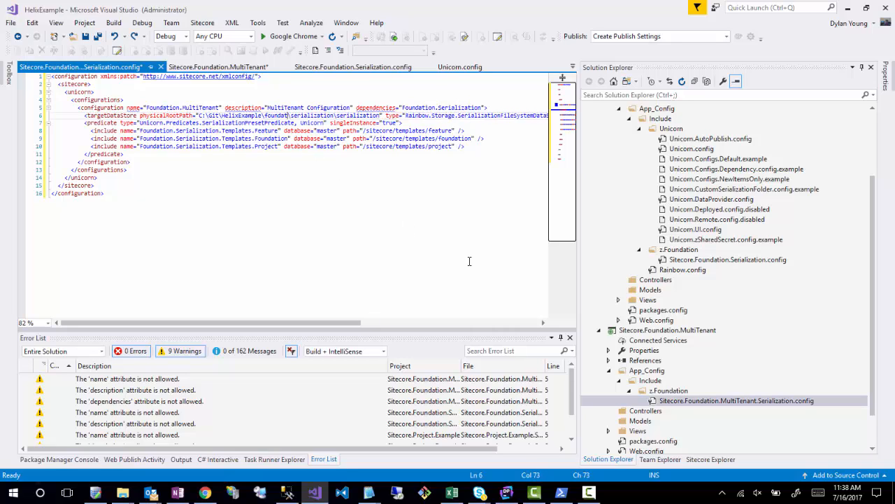
- Set the targetDataStore physicalRootPath to C:\Git\HelixExample\foundation\multitenant\serialization and save the config file
{"action": "double_click", "coordinate": [318, 116]}
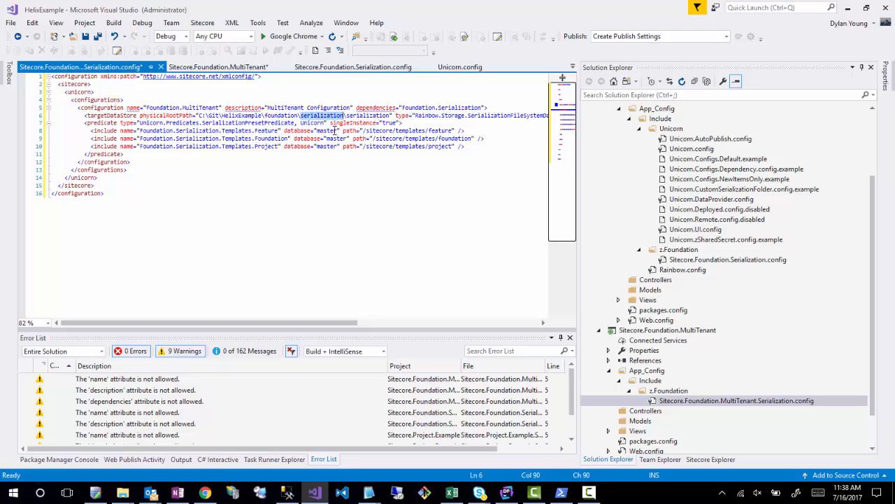
{"action": "type", "text": "multiT"}
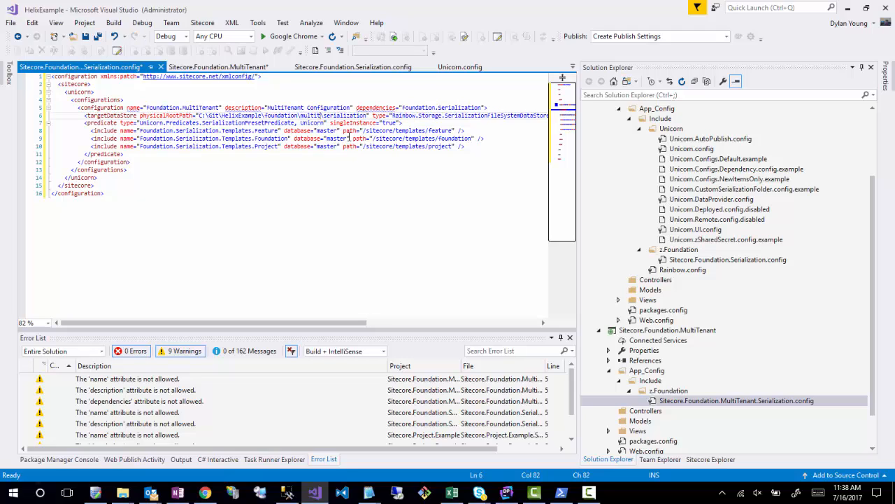
{"action": "type", "text": "enant"}
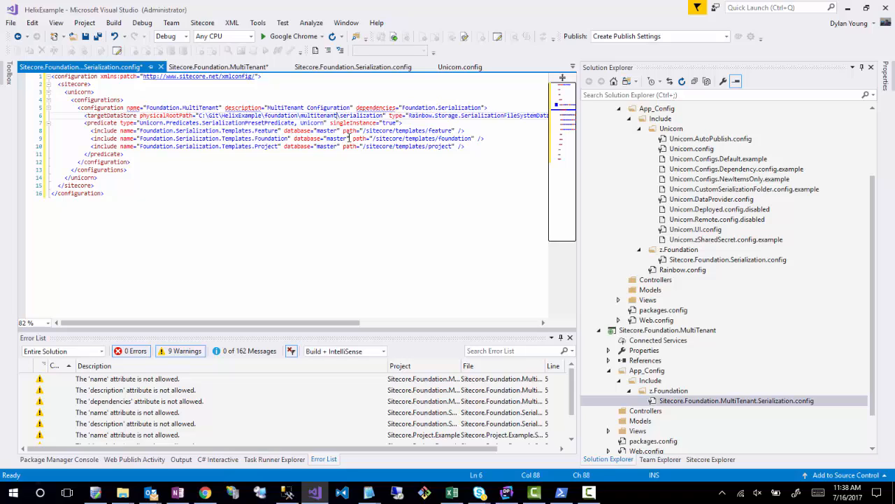
{"action": "left_click", "coordinate": [371, 184]}
{"action": "key", "text": "ctrl+s"}
{"action": "key", "text": "ctrl+End"}
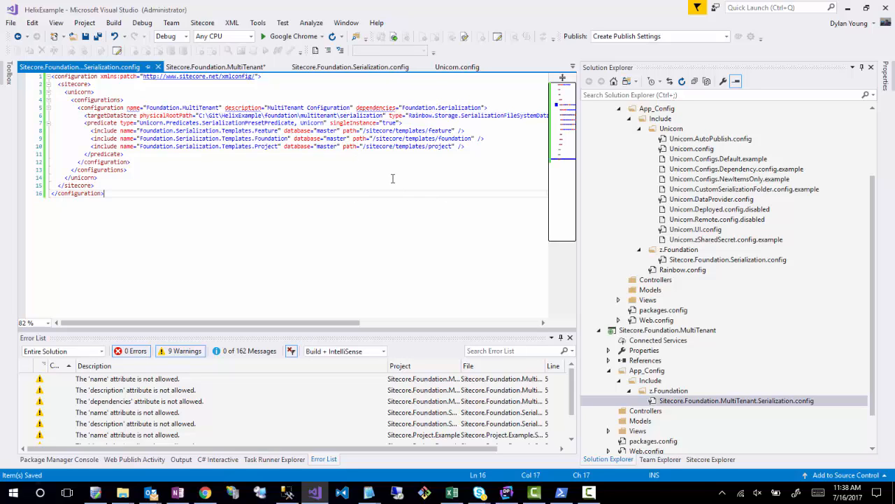
- Change the feature include's name to MultiTenant.Templates.Feature, replacing "Serialization" and removing the "Foundation." prefix
{"action": "left_click", "coordinate": [480, 146]}
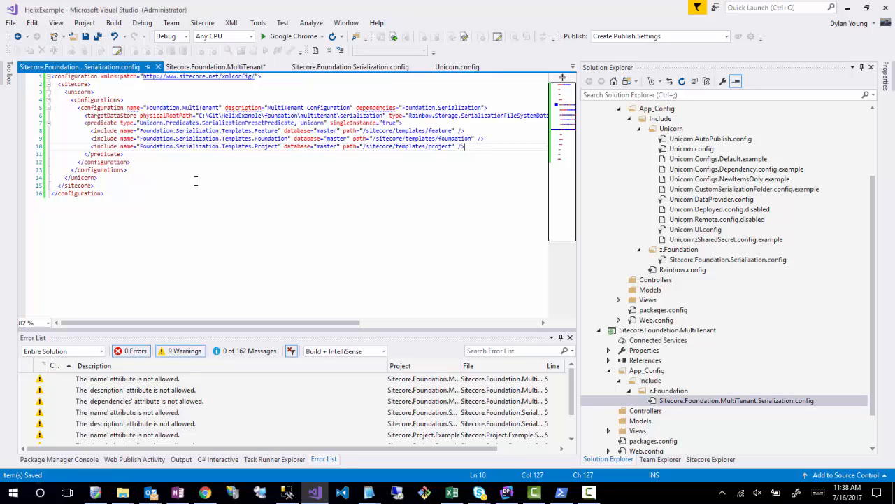
{"action": "double_click", "coordinate": [177, 131]}
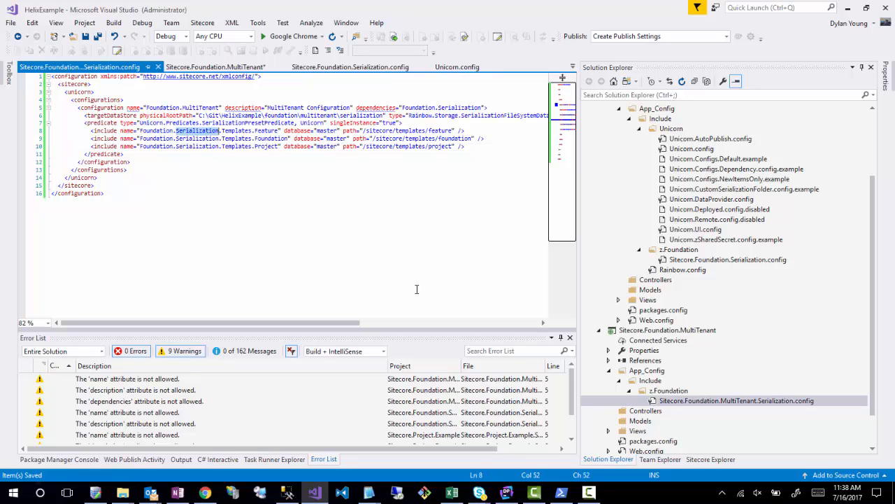
{"action": "type", "text": "MultiT"}
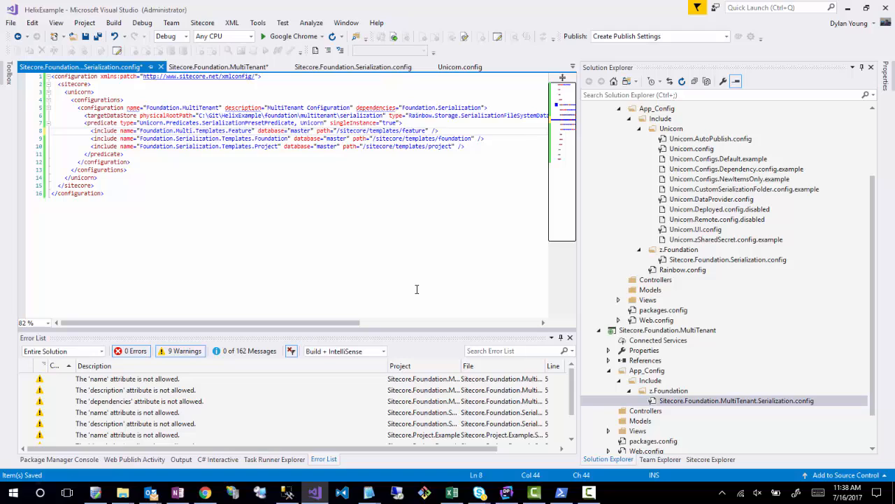
{"action": "type", "text": "enant"}
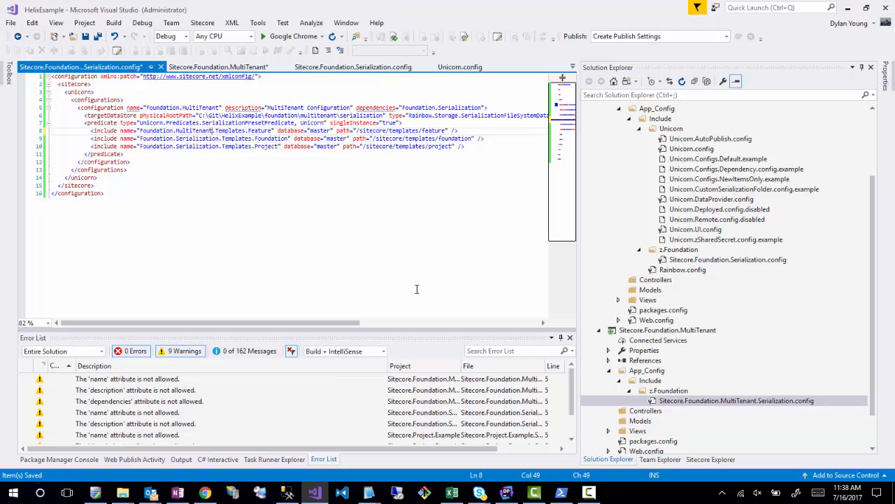
{"action": "double_click", "coordinate": [259, 132]}
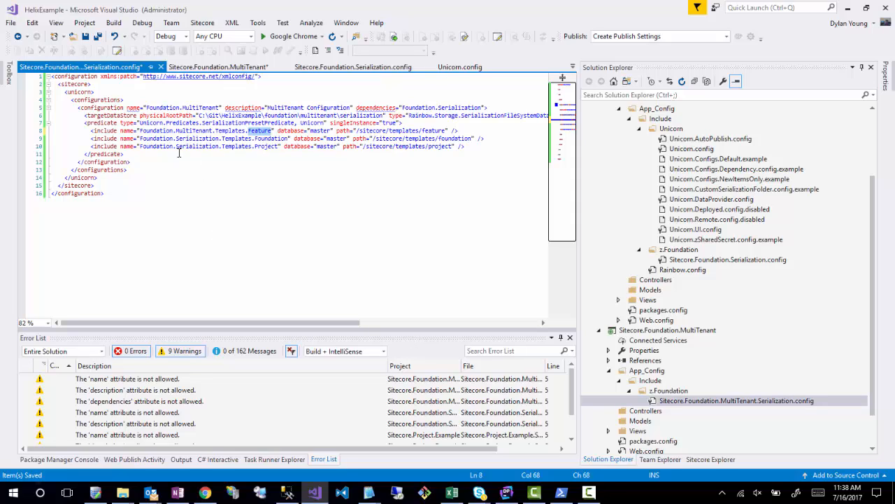
{"action": "double_click", "coordinate": [154, 131]}
{"action": "key", "text": "Delete"}
{"action": "key", "text": "Delete"}
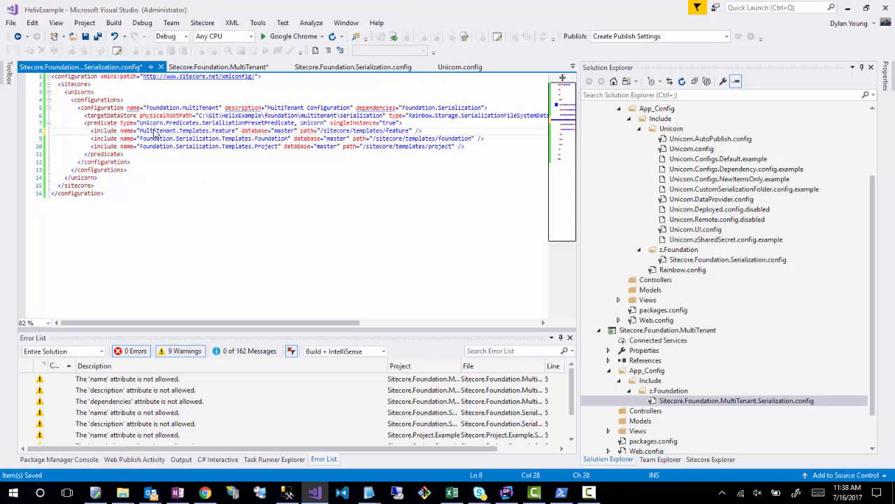
- Remove the "Foundation." prefix from the second and third include names and start the third with "MultiTenant."
{"action": "double_click", "coordinate": [157, 139]}
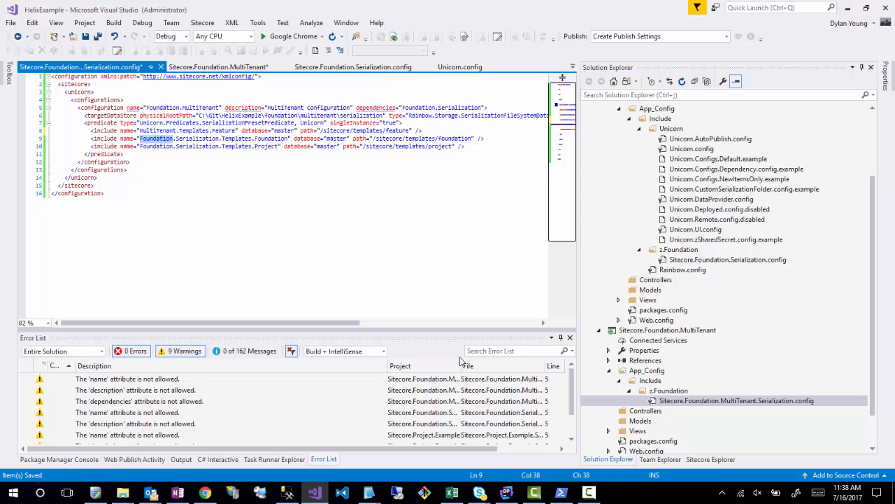
{"action": "key", "text": "Delete"}
{"action": "key", "text": "Delete"}
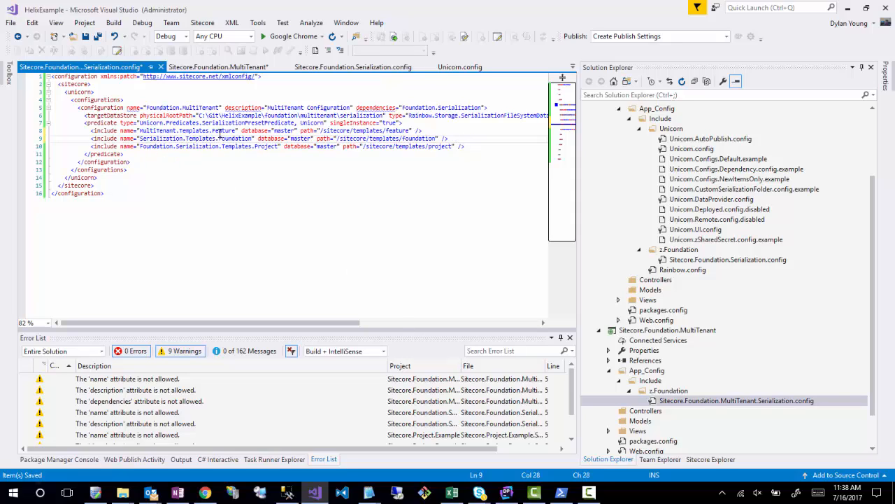
{"action": "double_click", "coordinate": [156, 147]}
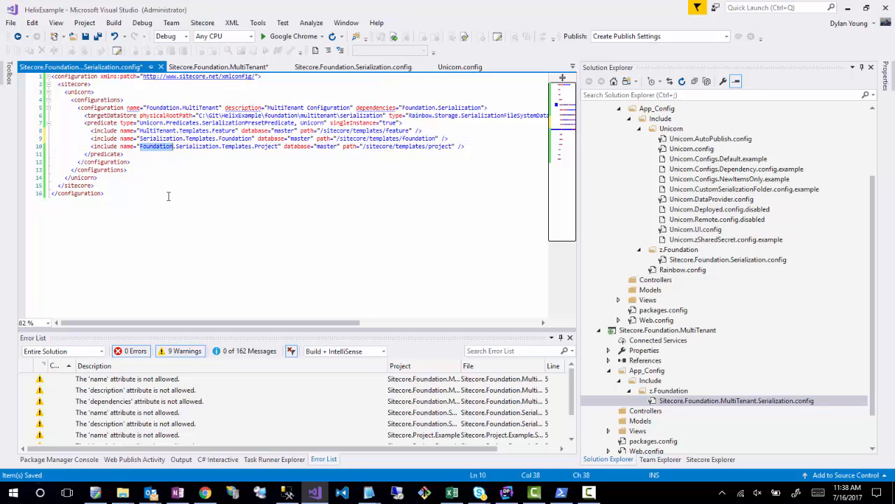
{"action": "key", "text": "Delete"}
{"action": "key", "text": "Delete"}
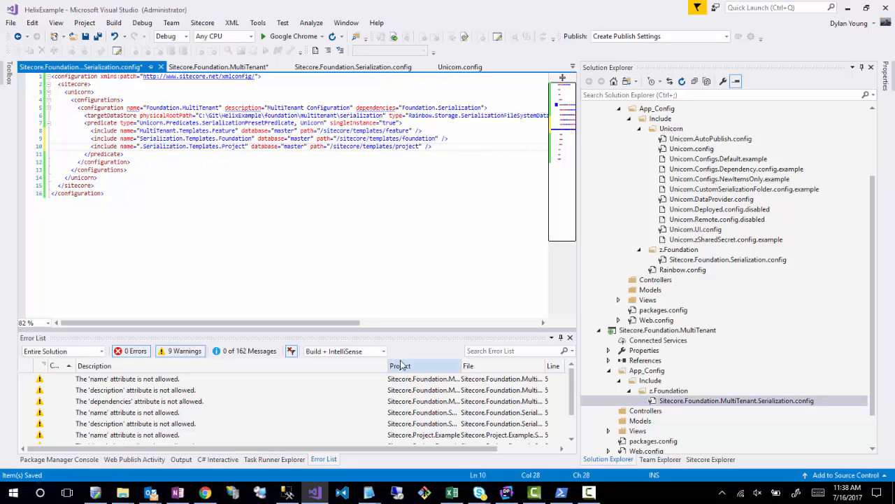
{"action": "type", "text": "MultiTe"}
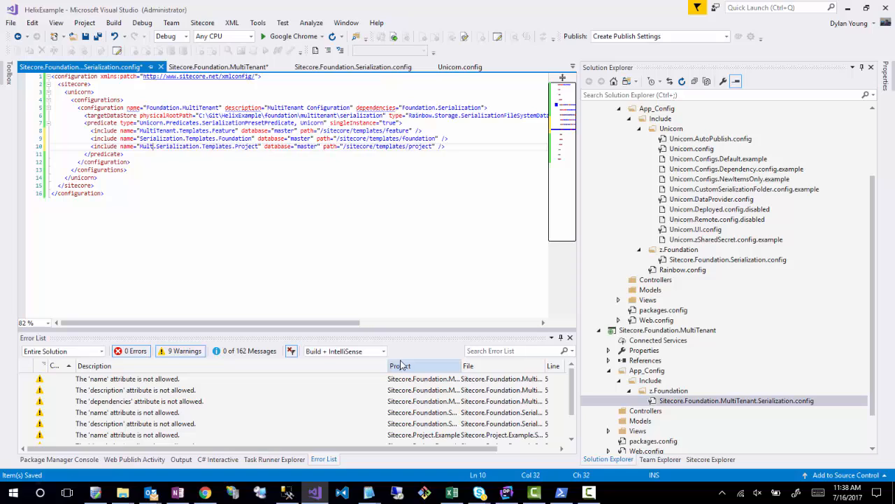
{"action": "type", "text": "nant."}
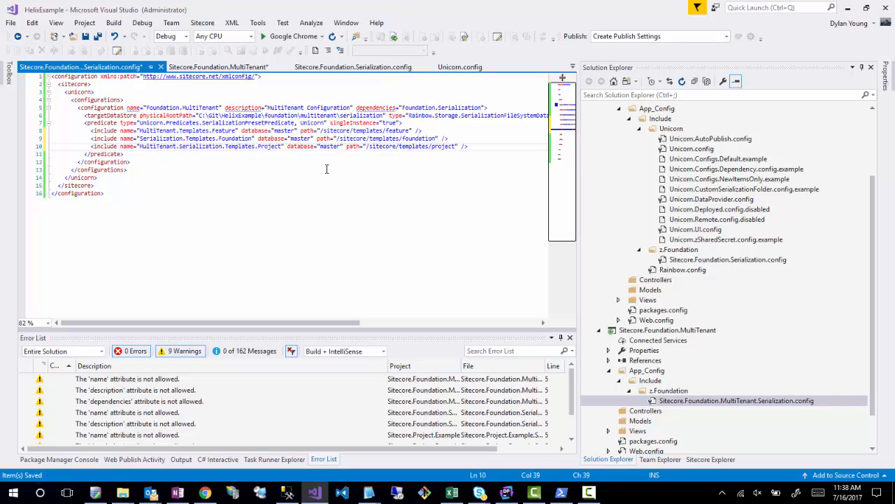
- Delete the foundation and project include lines from the predicate, keeping only the feature include
{"action": "left_click_drag", "start_coordinate": [474, 147], "coordinate": [452, 133]}
{"action": "key", "text": "Delete"}
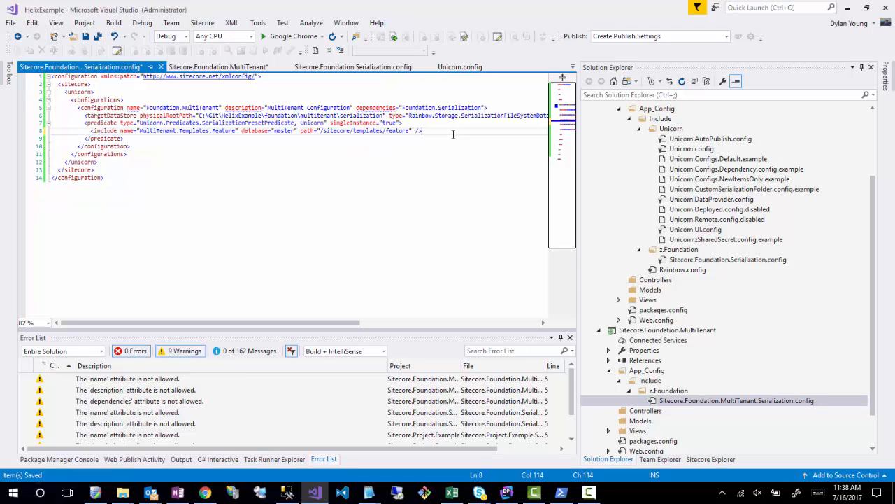
{"action": "left_click", "coordinate": [285, 207]}
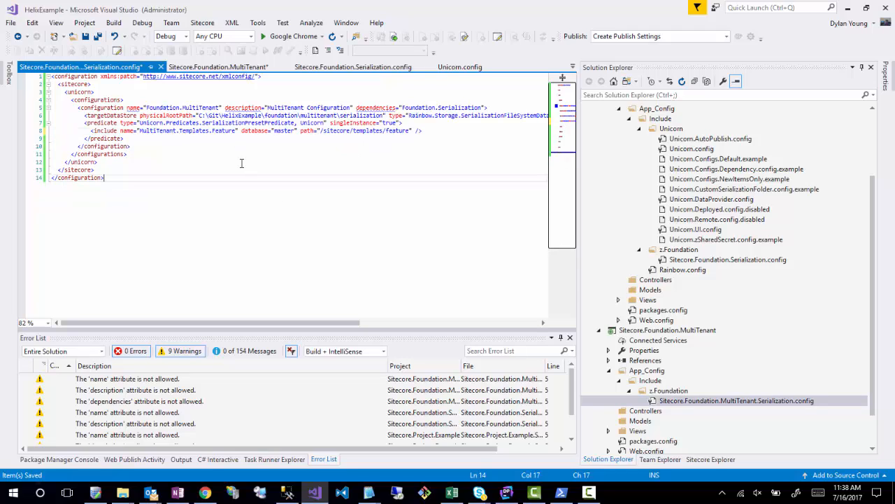
- Shorten the remaining include's name to MultiTenant.Templates
{"action": "double_click", "coordinate": [220, 131]}
{"action": "type", "text": "Foundation"}
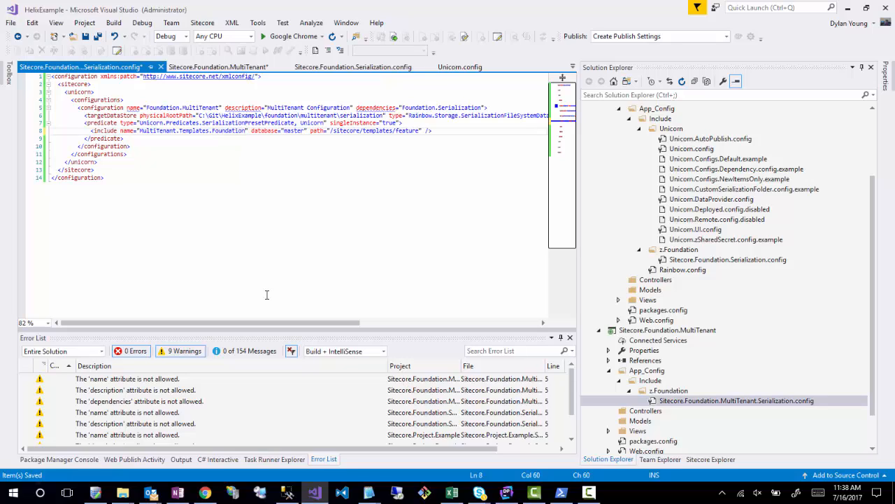
{"action": "left_click", "coordinate": [221, 131]}
{"action": "double_click", "coordinate": [220, 131]}
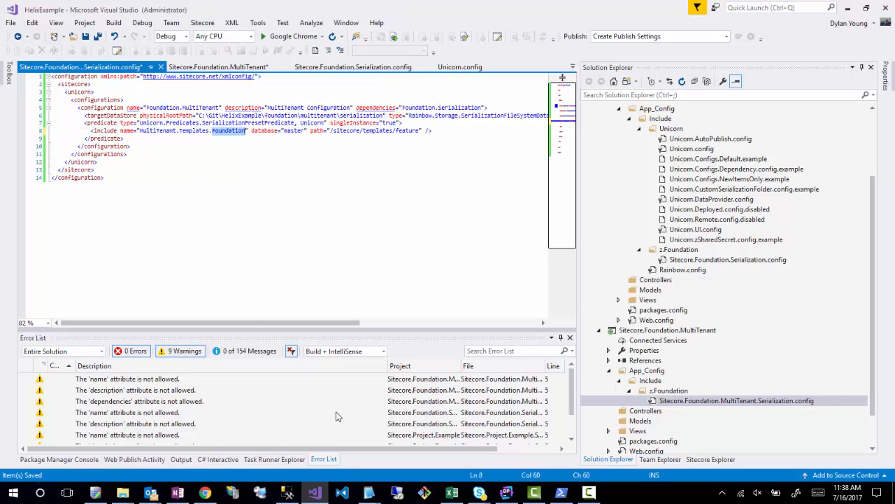
{"action": "key", "text": "BackSpace"}
{"action": "key", "text": "BackSpace"}
{"action": "left_click", "coordinate": [381, 213]}
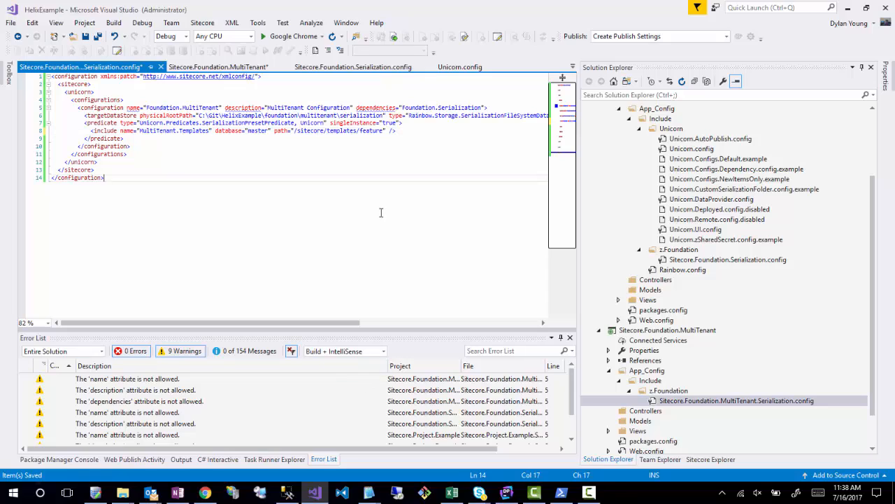
- Set the include's path to /sitecore/templates/foundation/multitenant and save the config file
{"action": "double_click", "coordinate": [371, 131]}
{"action": "type", "text": "foundation/"}
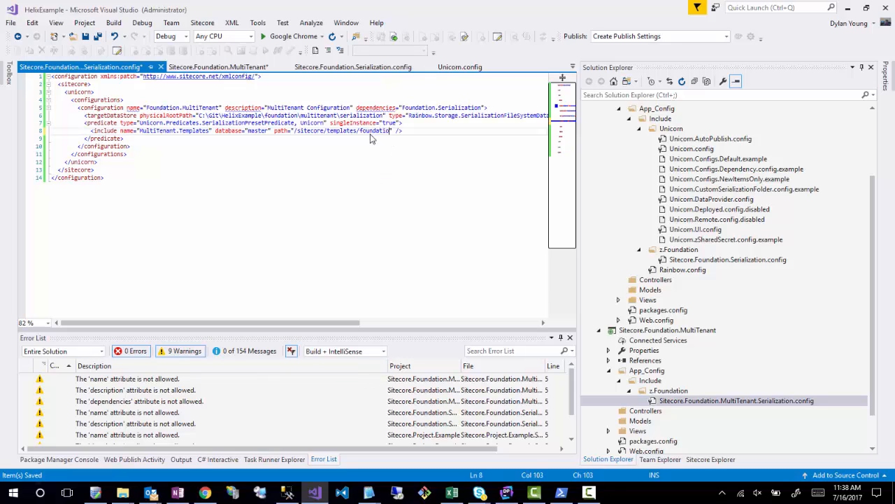
{"action": "left_click", "coordinate": [205, 492]}
{"action": "left_click", "coordinate": [205, 493]}
{"action": "type", "text": "multitenant"}
{"action": "left_click", "coordinate": [413, 171]}
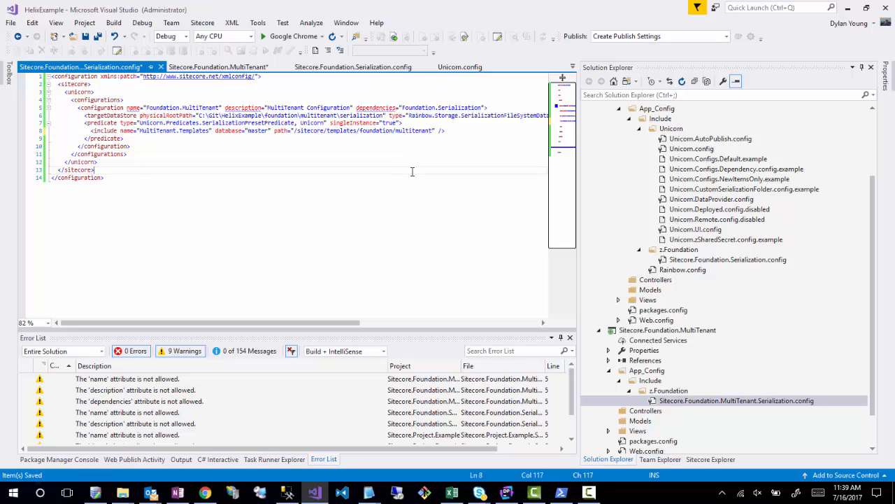
{"action": "key", "text": "ctrl+s"}
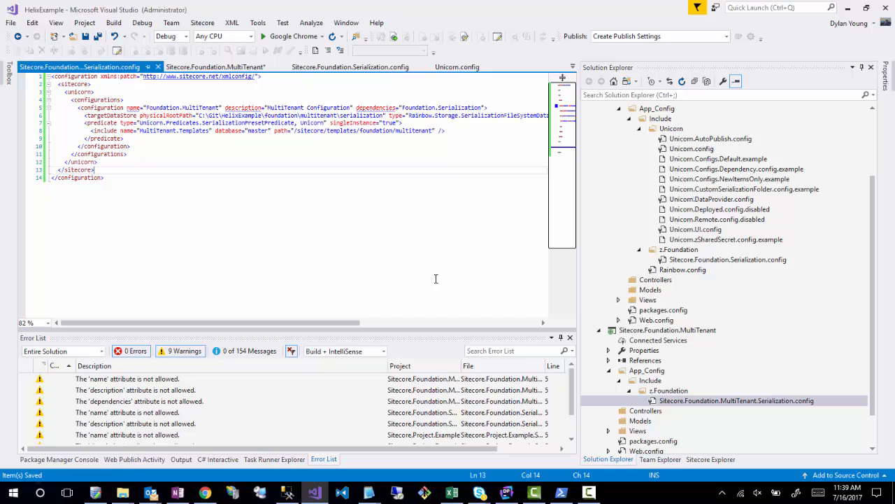
- Open Sitecore.Foundation.Serialization.config and add a "Templates" XML comment above the include entries, separated from the predicate tag by a blank line
{"action": "double_click", "coordinate": [743, 262]}
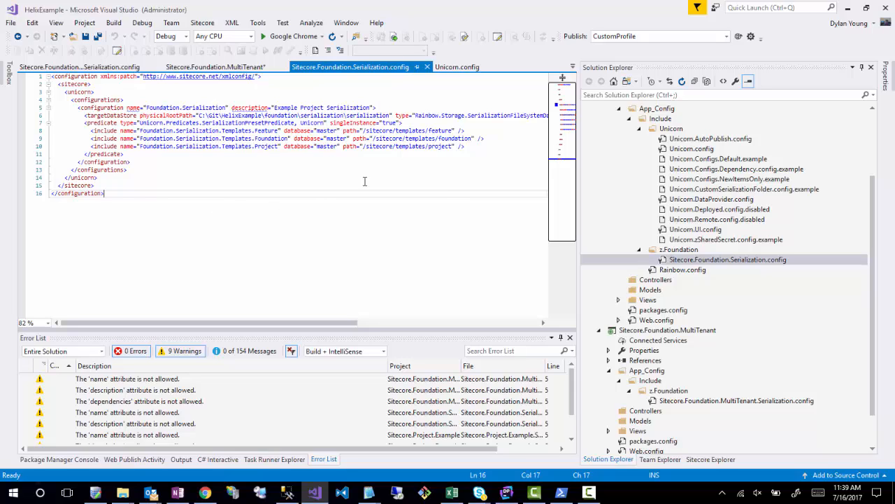
{"action": "left_click", "coordinate": [415, 124]}
{"action": "left_click", "coordinate": [472, 149]}
{"action": "key", "text": "Up"}
{"action": "key", "text": "Up"}
{"action": "key", "text": "Up"}
{"action": "key", "text": "Return"}
{"action": "key", "text": "Return"}
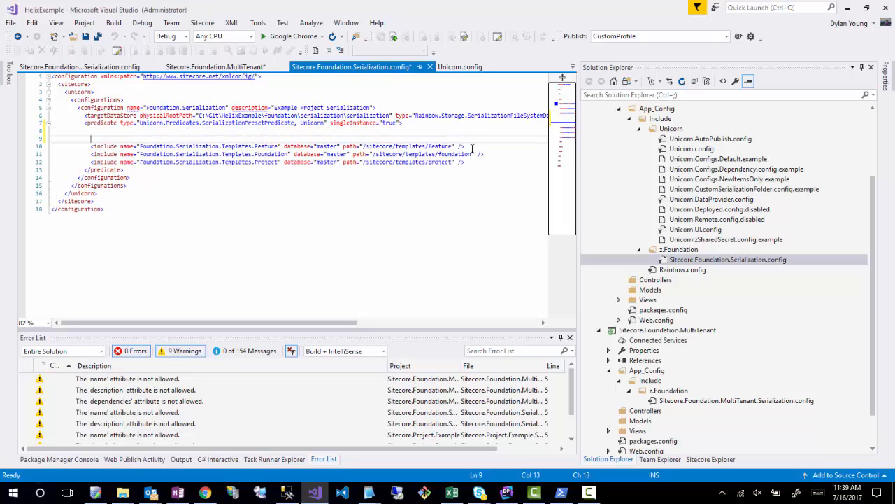
{"action": "type", "text": "<!-- Templates"}
- Add a "Layout" XML comment below the template includes, separated by a blank line
{"action": "left_click", "coordinate": [478, 163]}
{"action": "key", "text": "Return"}
{"action": "key", "text": "Return"}
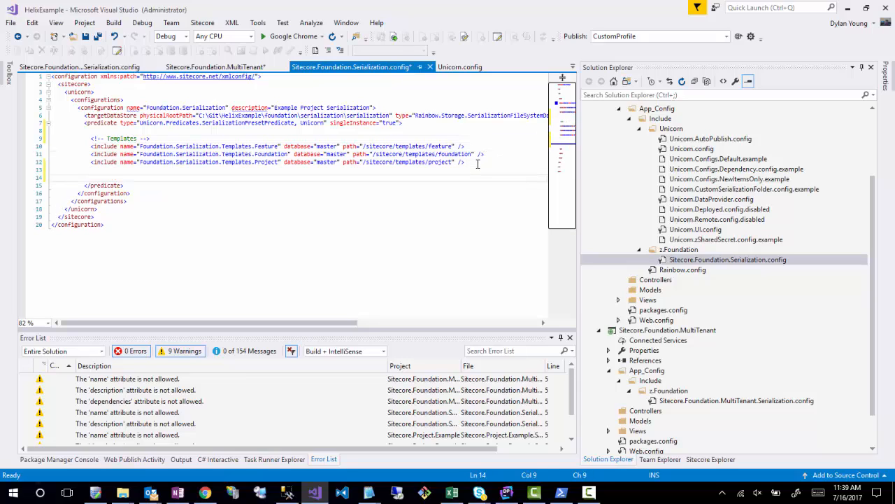
{"action": "key", "text": "Tab"}
{"action": "type", "text": "<"}
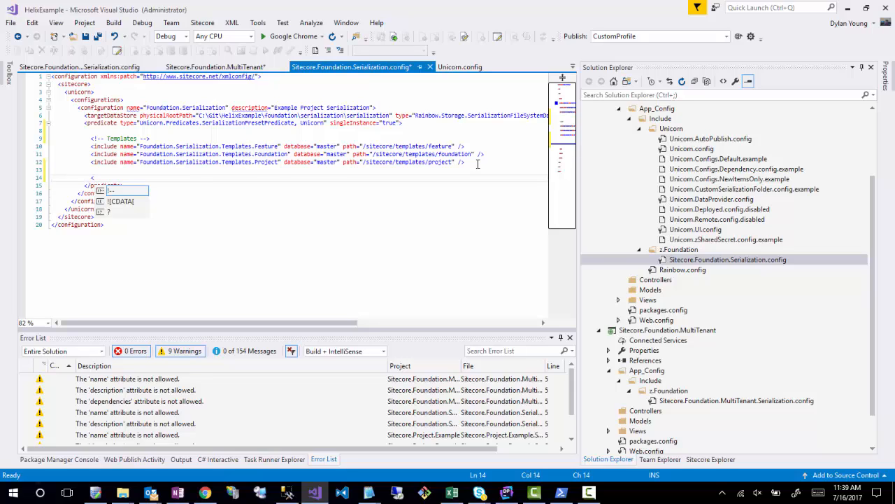
{"action": "type", "text": "!-- Layout -->"}
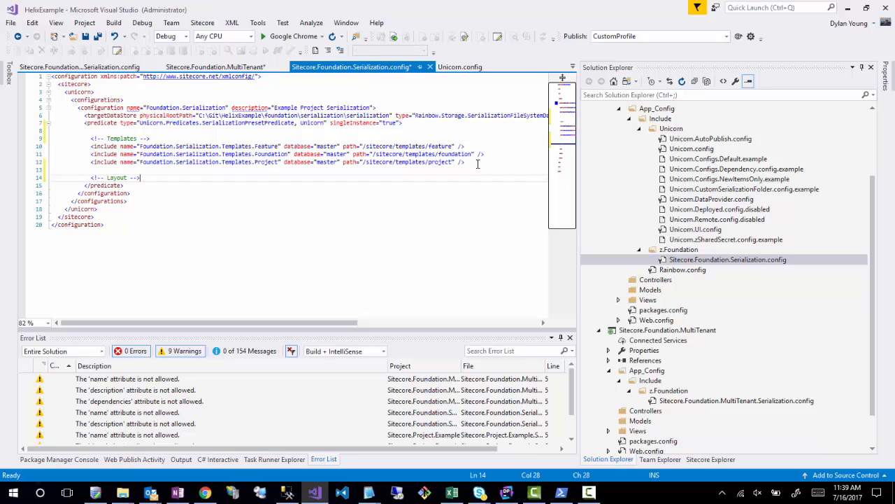
- Add a "Renderings" XML comment below the Layout comment, separated by a blank line
{"action": "key", "text": "Return"}
{"action": "key", "text": "Return"}
{"action": "type", "text": "<"}
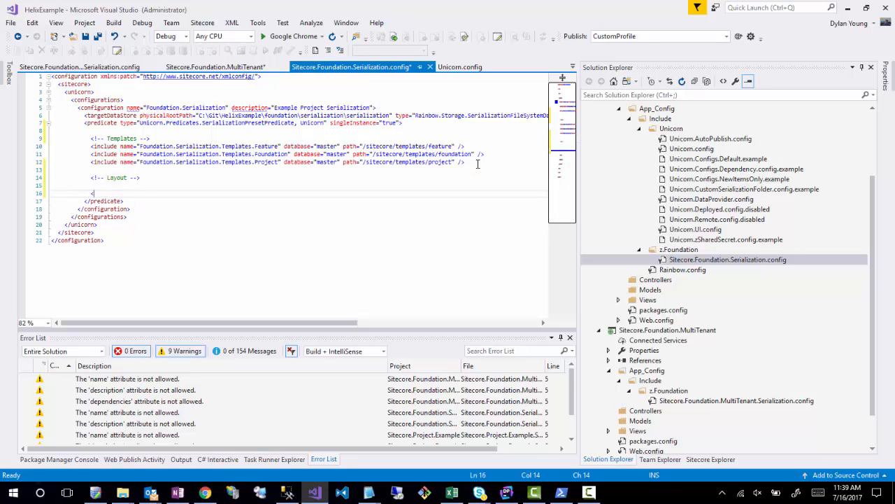
{"action": "type", "text": "!-- Renderings"}
- Add a "Placeholder Settings" XML comment below the Renderings comment, separated by a blank line
{"action": "key", "text": "Return"}
{"action": "key", "text": "Return"}
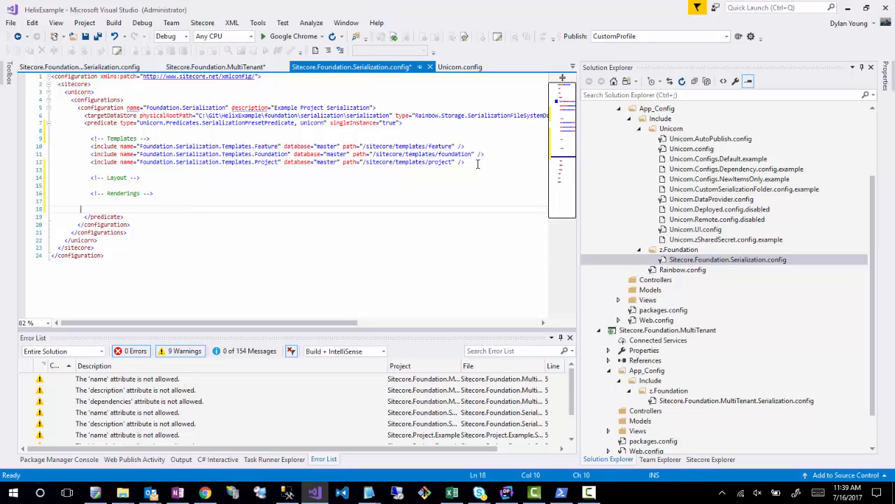
{"action": "type", "text": "<!"}
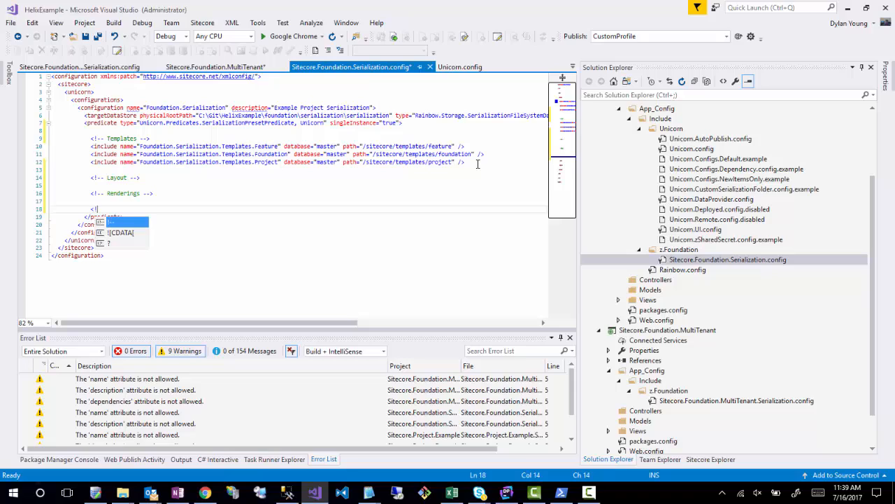
{"action": "type", "text": "-- "}
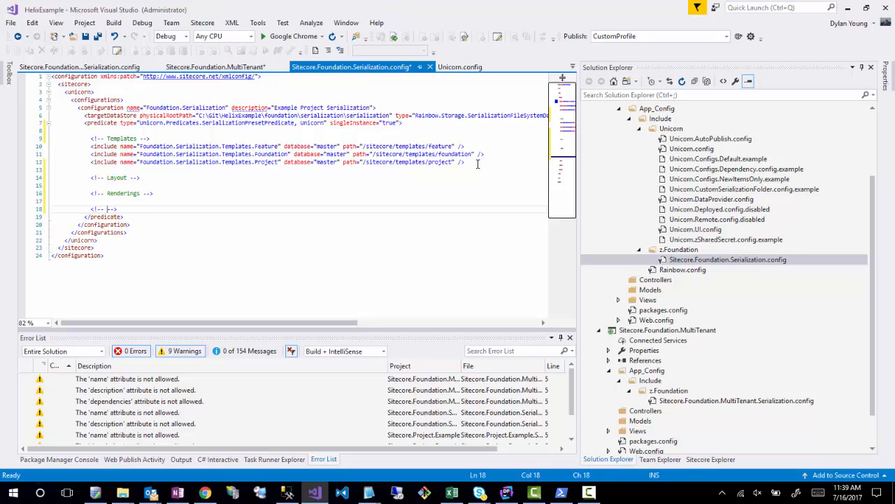
{"action": "type", "text": "Placeholder Settings"}
- Copy the three template include lines beneath each of the Layout, Renderings and Placeholder Settings comments
{"action": "left_click_drag", "start_coordinate": [482, 164], "coordinate": [91, 146]}
{"action": "key", "text": "ctrl+c"}
{"action": "left_click", "coordinate": [146, 179]}
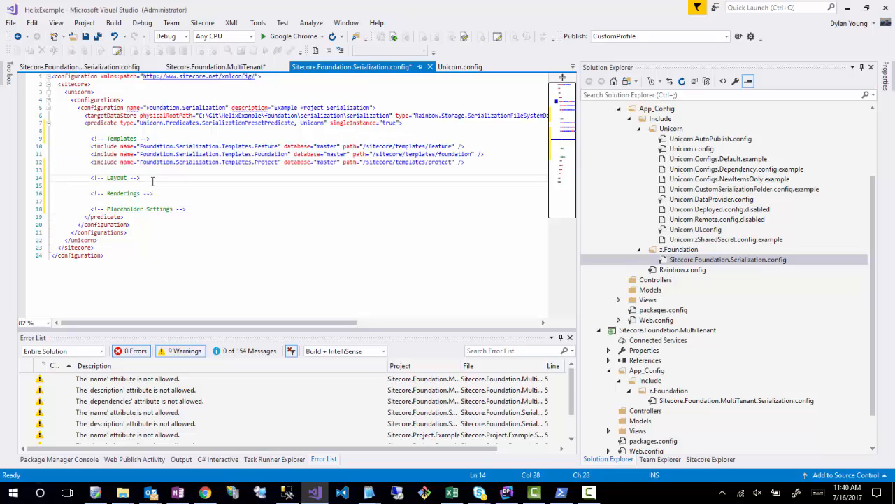
{"action": "key", "text": "Return"}
{"action": "key", "text": "ctrl+v"}
{"action": "left_click", "coordinate": [168, 217]}
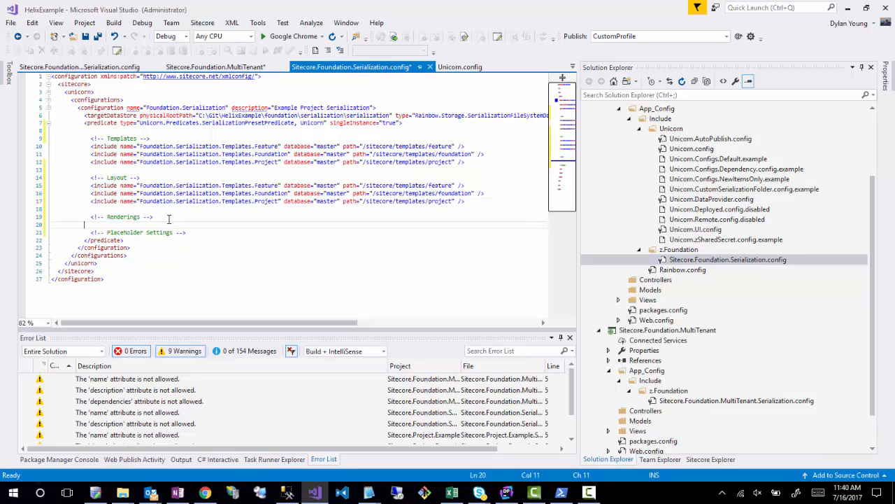
{"action": "key", "text": "Return"}
{"action": "key", "text": "ctrl+v"}
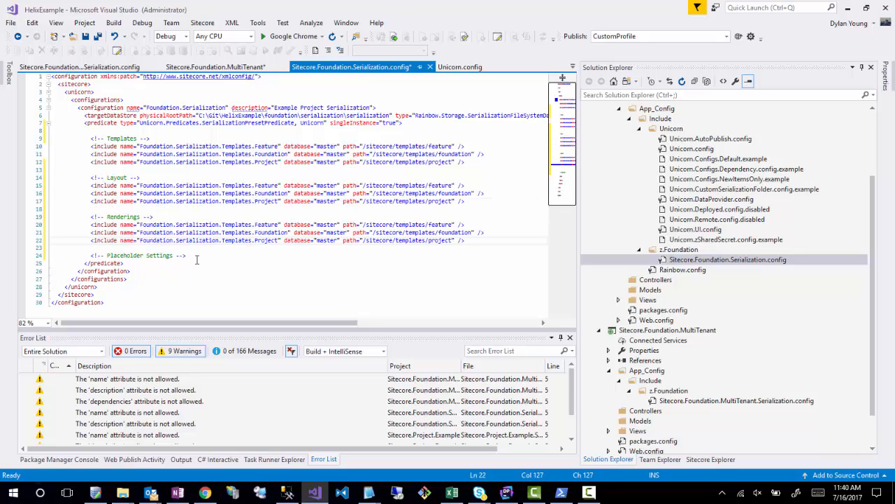
{"action": "left_click", "coordinate": [197, 256]}
{"action": "key", "text": "Return"}
{"action": "key", "text": "ctrl+v"}
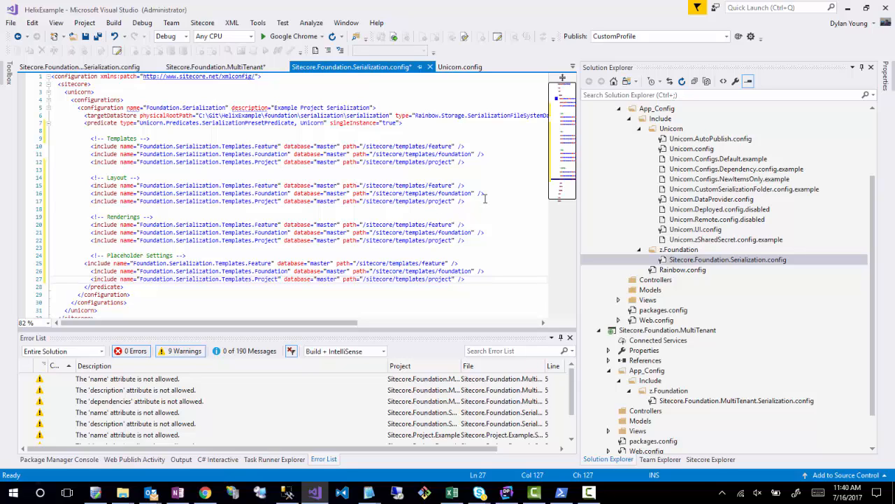
- Delete the Feature and Foundation includes beneath the Layout comment
{"action": "left_click_drag", "start_coordinate": [484, 194], "coordinate": [1, 188]}
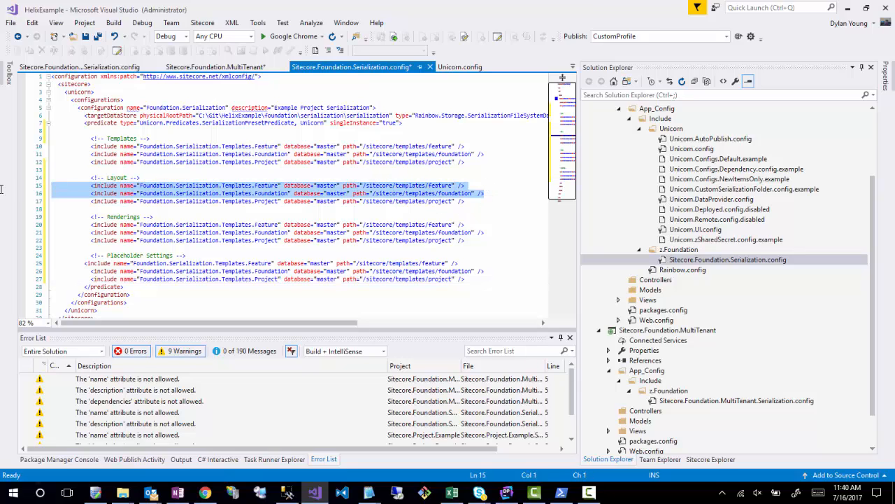
{"action": "key", "text": "Delete"}
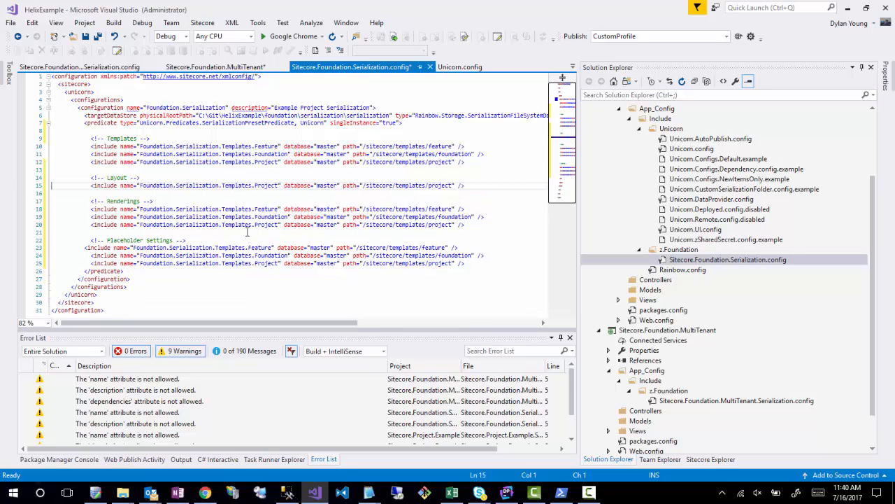
- Replace "Templates" with "Renderings" in the names of the three includes beneath the Renderings comment
{"action": "double_click", "coordinate": [235, 208]}
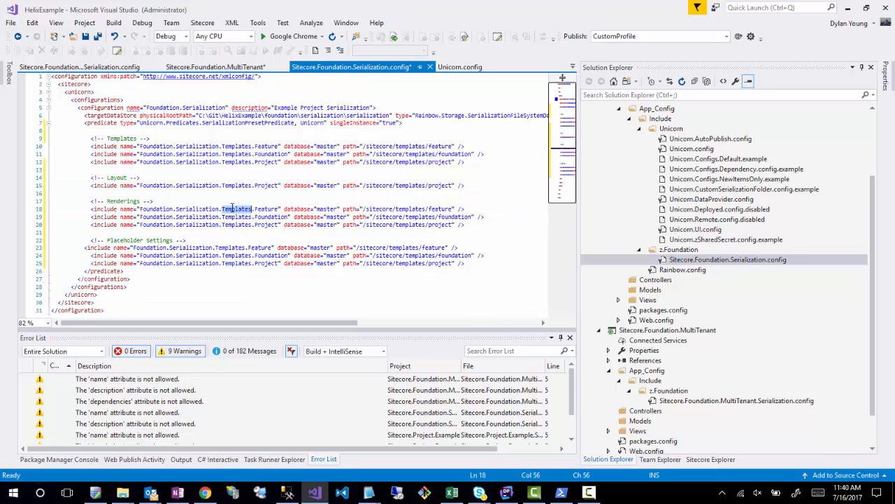
{"action": "type", "text": "Renderings"}
{"action": "double_click", "coordinate": [233, 218]}
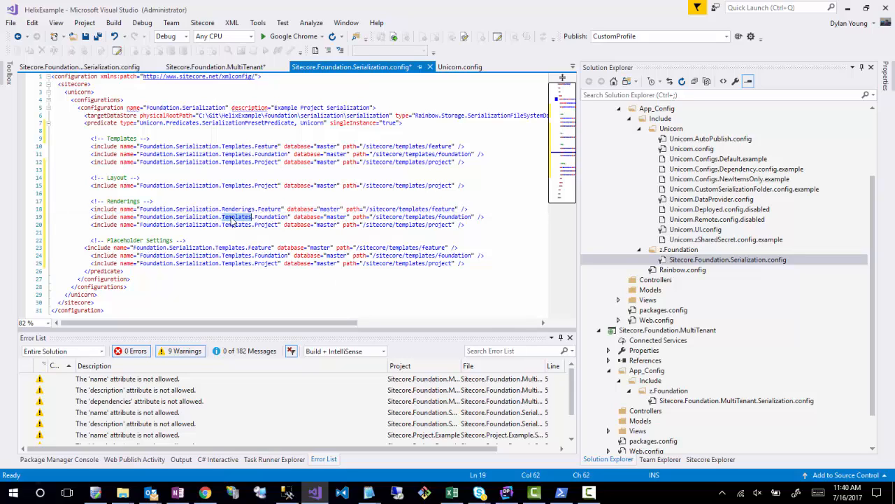
{"action": "type", "text": "Renderings"}
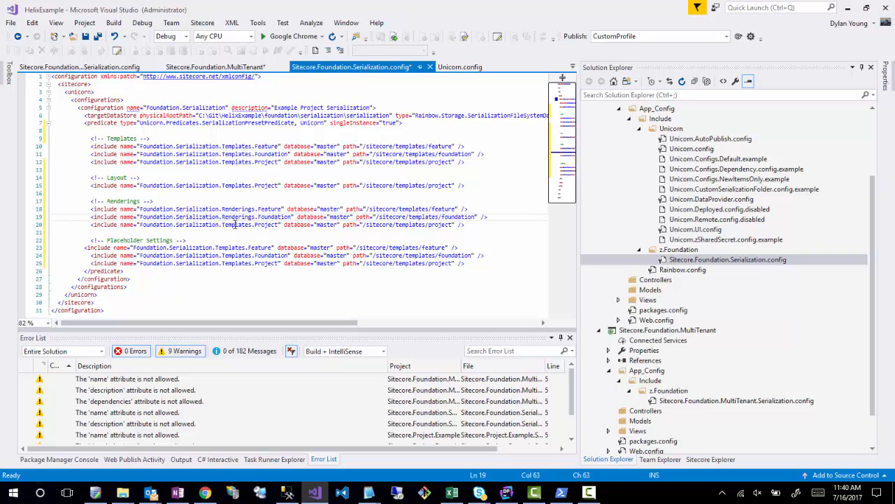
{"action": "double_click", "coordinate": [235, 225]}
{"action": "type", "text": "Renderin"}
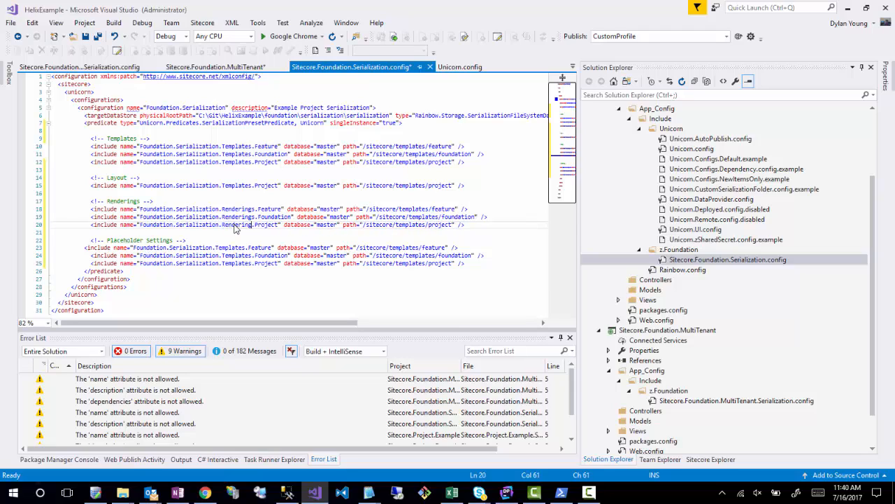
{"action": "type", "text": "gs"}
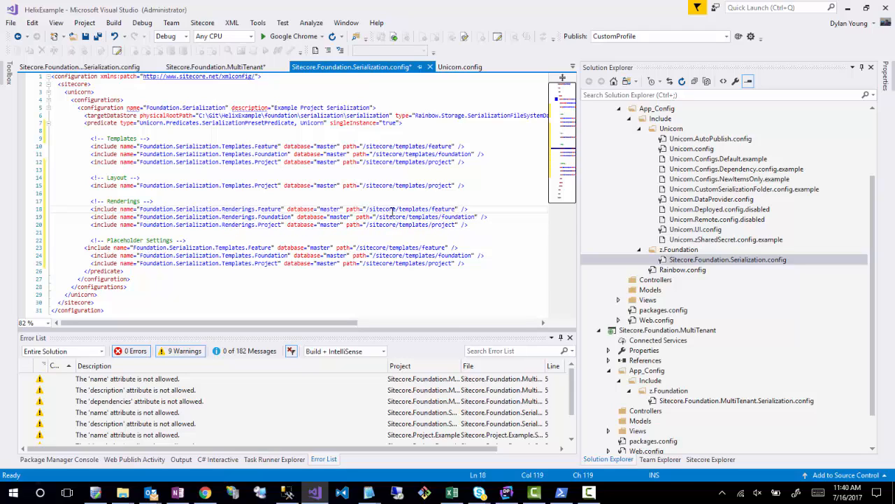
- Switch to the Sitecore Content Editor in Chrome and copy the item path of the Feature folder under Layout/Renderings
{"action": "double_click", "coordinate": [413, 209]}
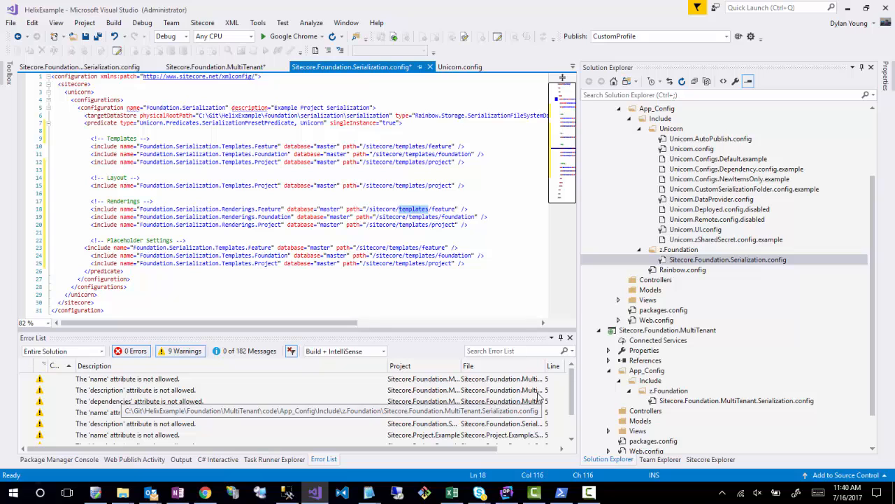
{"action": "left_click", "coordinate": [205, 493]}
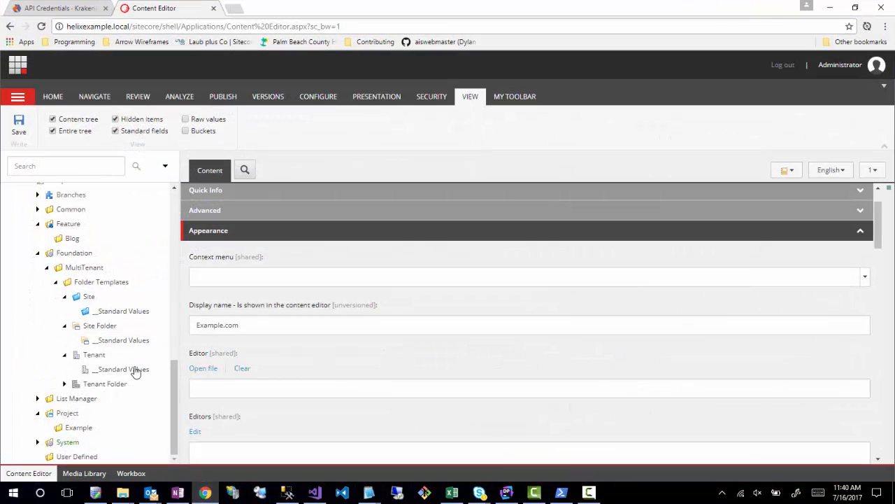
{"action": "scroll", "coordinate": [112, 327], "scroll_direction": "up", "scroll_amount": 4}
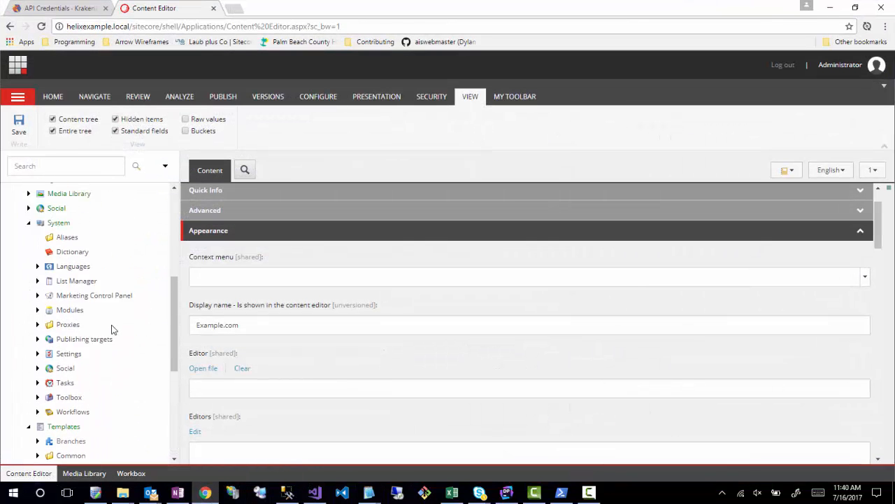
{"action": "scroll", "coordinate": [112, 327], "scroll_direction": "up", "scroll_amount": 3}
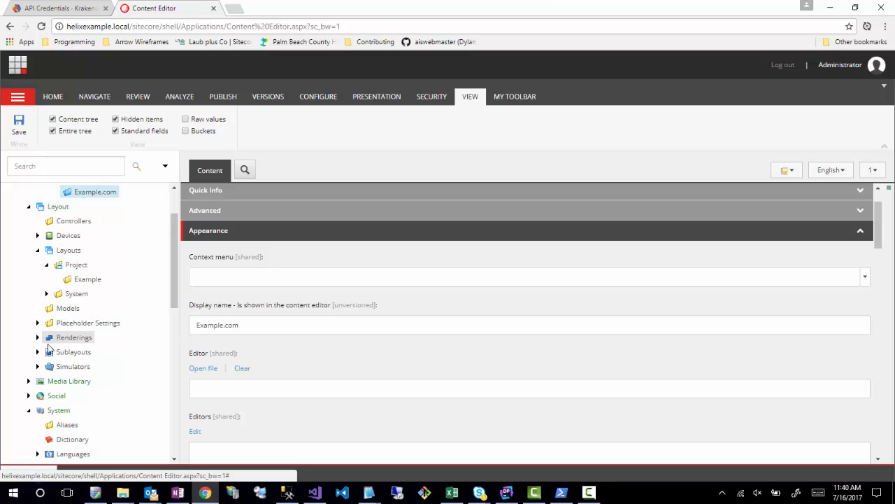
{"action": "left_click", "coordinate": [38, 337]}
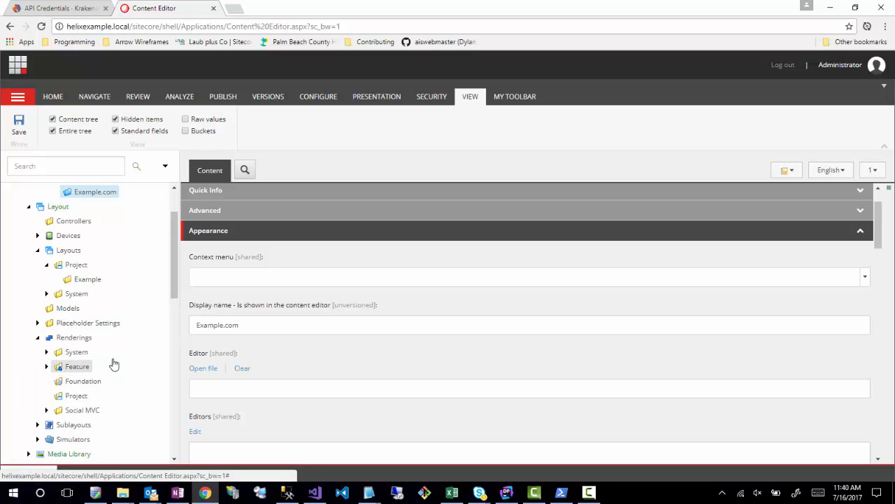
{"action": "left_click", "coordinate": [114, 363]}
{"action": "left_click", "coordinate": [248, 180]}
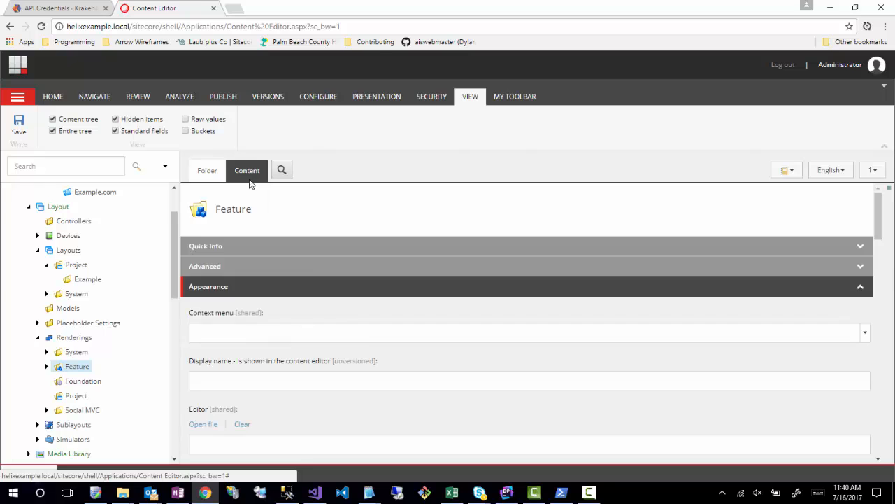
{"action": "left_click", "coordinate": [272, 250]}
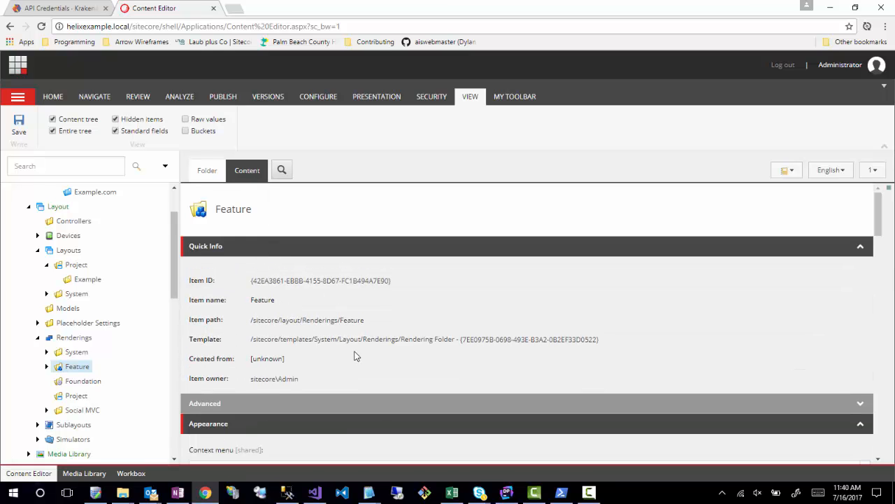
{"action": "triple_click", "coordinate": [301, 321]}
{"action": "key", "text": "ctrl+c"}
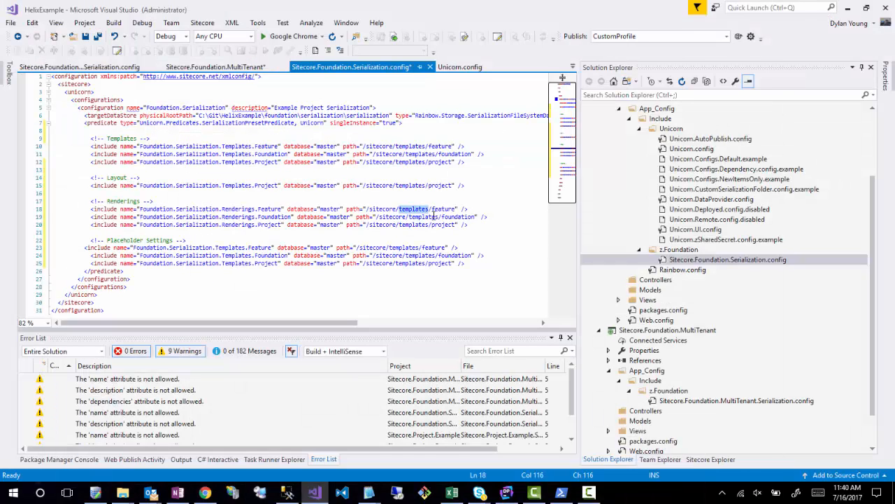
- In Visual Studio, set the Renderings Feature include's path to /sitecore/layout/Renderings/Feature
{"action": "left_click", "coordinate": [453, 209]}
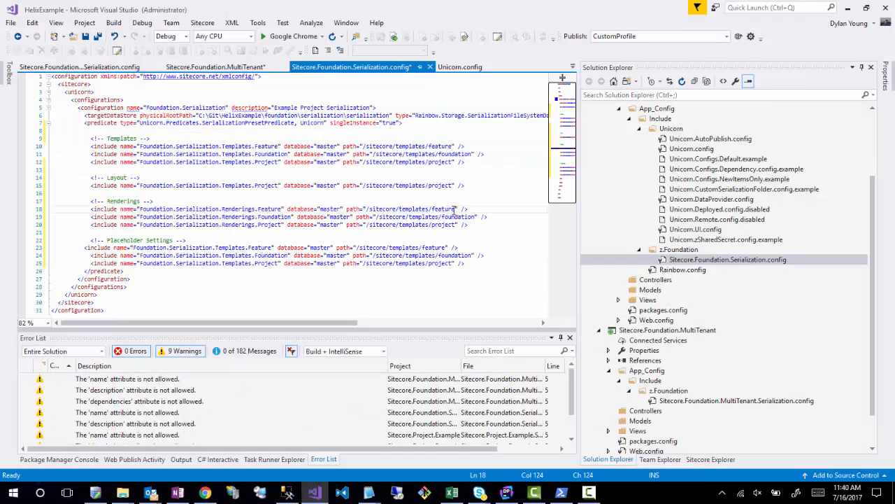
{"action": "left_click_drag", "start_coordinate": [455, 209], "coordinate": [365, 210]}
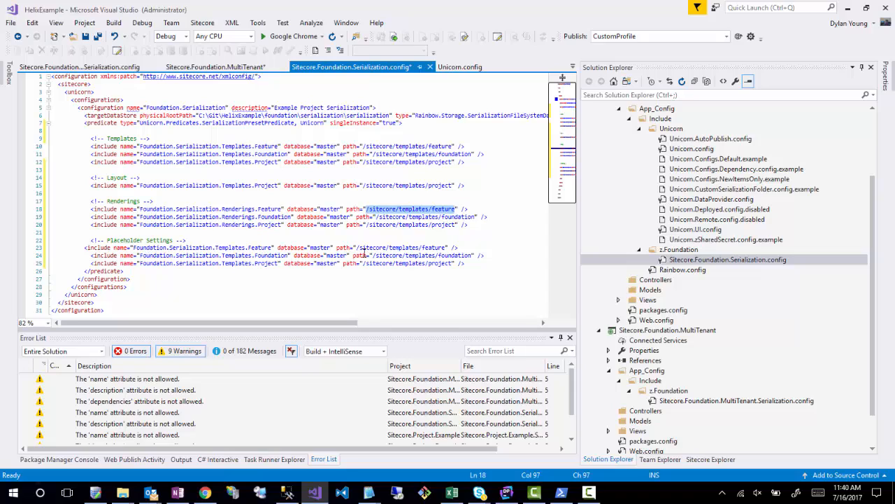
{"action": "key", "text": "ctrl+v"}
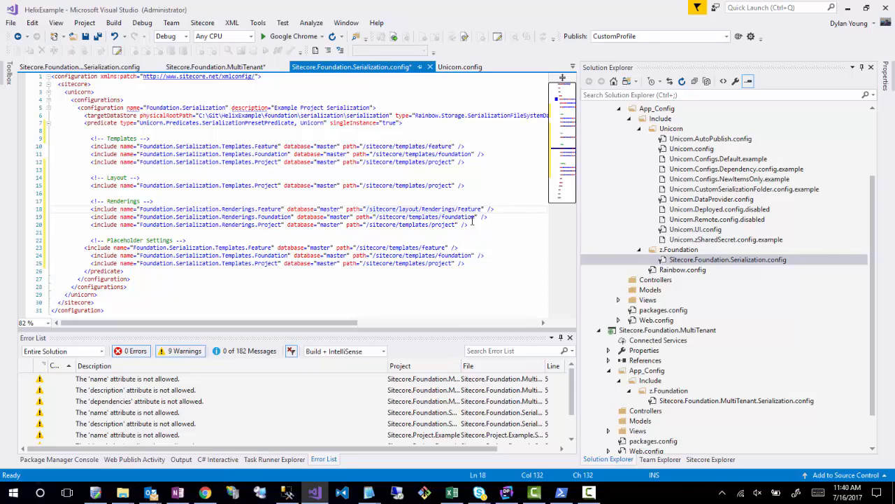
- Set the Renderings Foundation and Project include paths to /sitecore/layout/Renderings/Foundation and /sitecore/layout/Renderings/Project
{"action": "left_click_drag", "start_coordinate": [473, 217], "coordinate": [420, 216]}
{"action": "double_click", "coordinate": [420, 218]}
{"action": "left_click", "coordinate": [456, 218]}
{"action": "left_click_drag", "start_coordinate": [474, 219], "coordinate": [375, 218]}
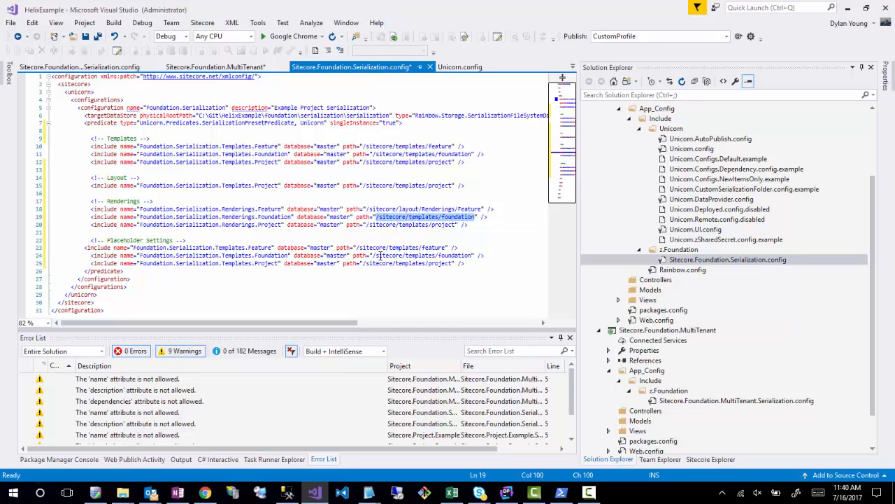
{"action": "key", "text": "ctrl+v"}
{"action": "left_click_drag", "start_coordinate": [457, 224], "coordinate": [365, 224]}
{"action": "key", "text": "ctrl+v"}
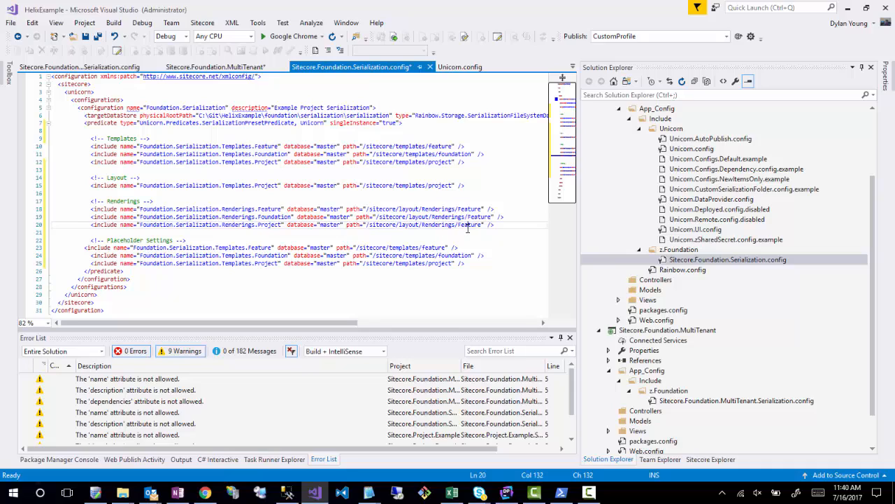
{"action": "double_click", "coordinate": [467, 225]}
{"action": "type", "text": "Project"}
{"action": "double_click", "coordinate": [477, 217]}
{"action": "type", "text": "Foundation"}
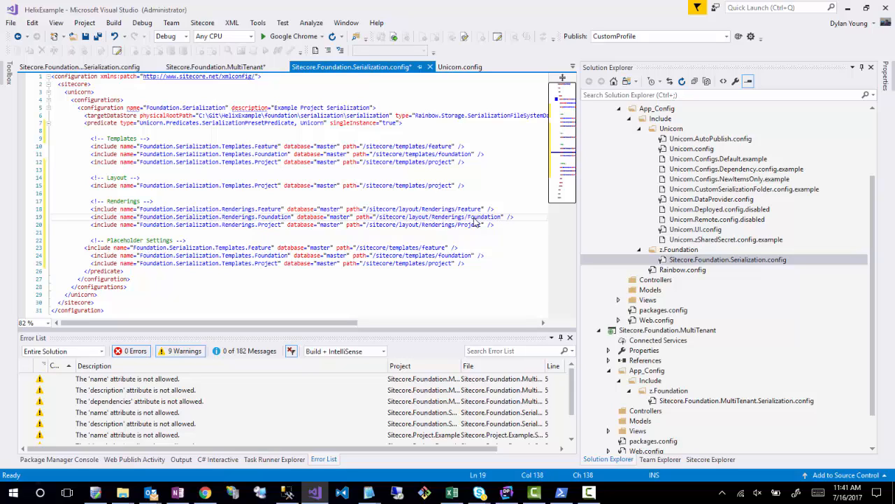
- Align the first Placeholder Settings include with its neighbours, delete that section's Foundation include, and save the config
{"action": "left_click", "coordinate": [436, 274]}
{"action": "left_click", "coordinate": [83, 248]}
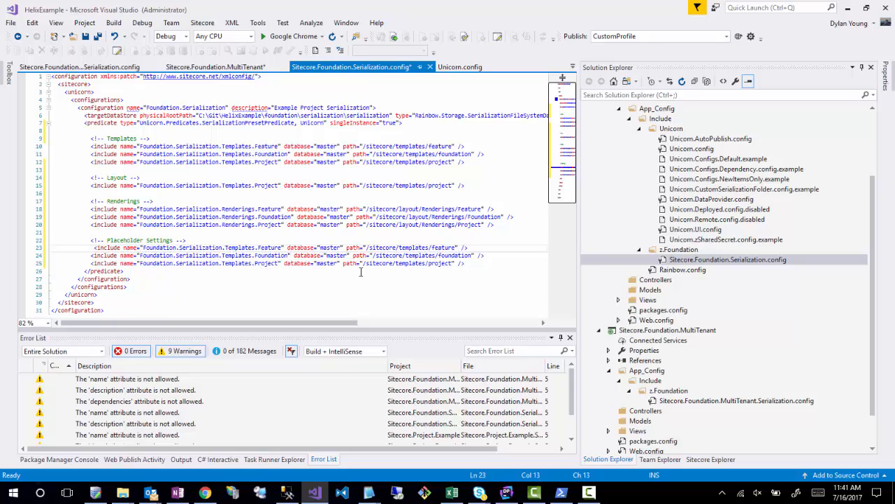
{"action": "key", "text": "BackSpace"}
{"action": "left_click_drag", "start_coordinate": [498, 255], "coordinate": [493, 252]}
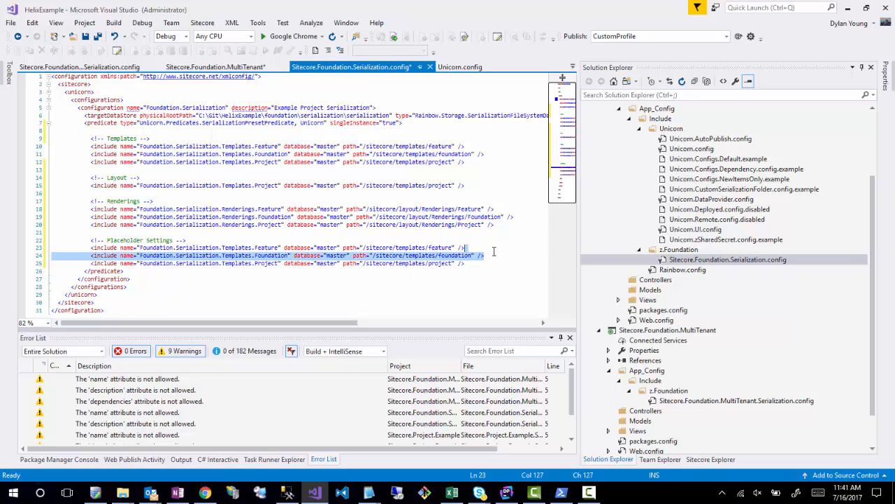
{"action": "key", "text": "Delete"}
{"action": "key", "text": "ctrl+s"}
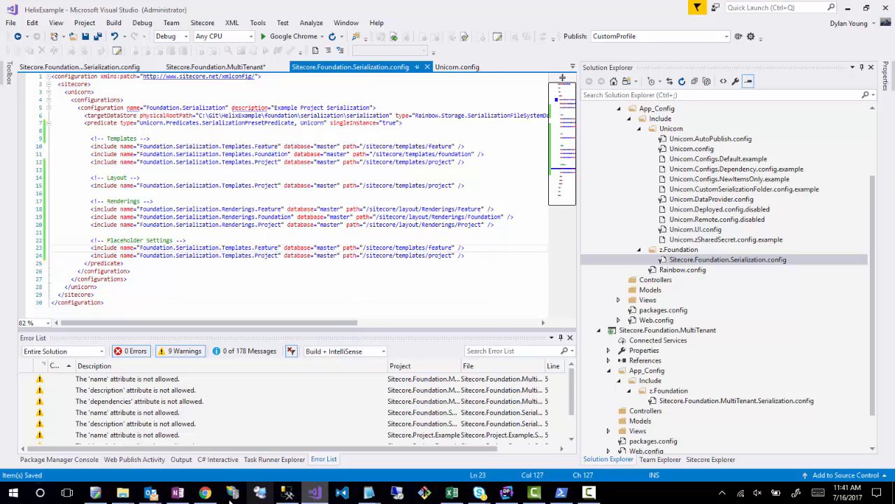
- Switch to the Sitecore Content Editor in Chrome and copy the item path of the Feature folder under Layout/Placeholder Settings
{"action": "left_click", "coordinate": [205, 492]}
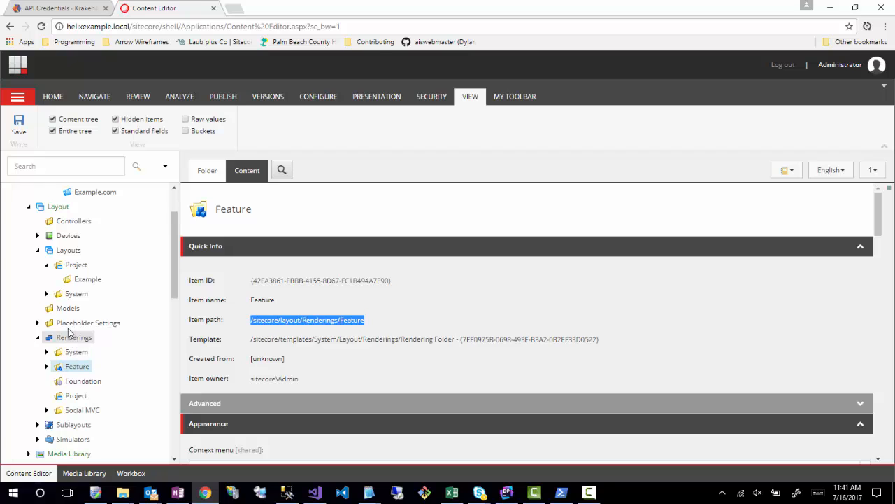
{"action": "left_click", "coordinate": [37, 323]}
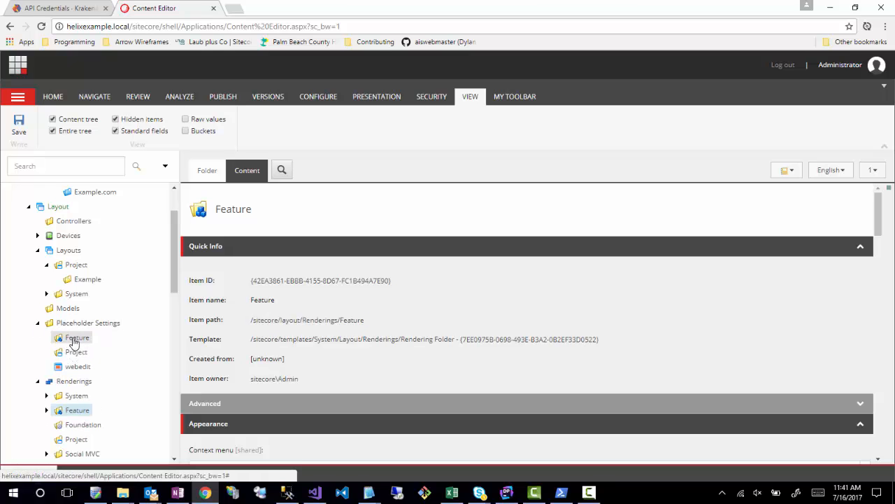
{"action": "left_click", "coordinate": [75, 339]}
{"action": "left_click", "coordinate": [247, 171]}
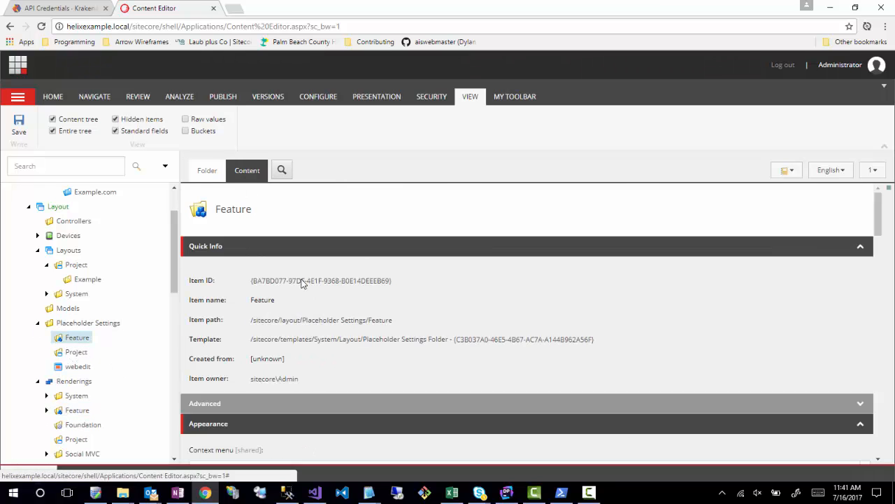
{"action": "triple_click", "coordinate": [329, 325]}
{"action": "key", "text": "ctrl+c"}
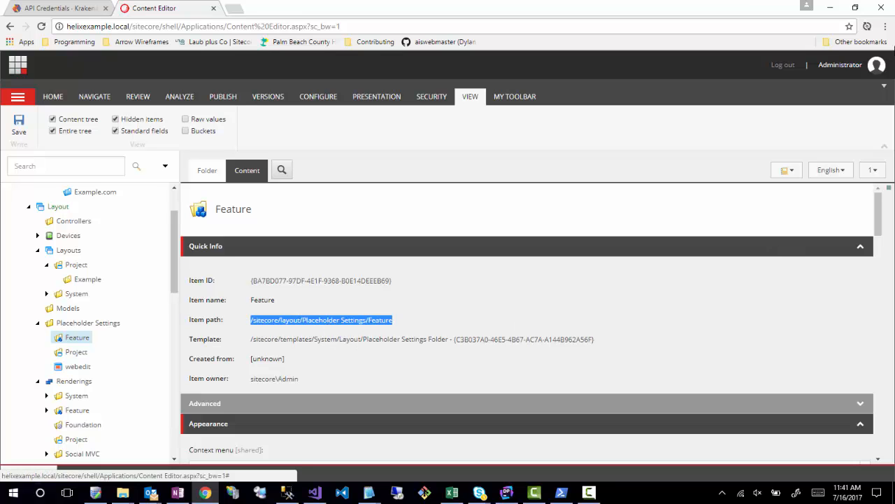
- Back in Visual Studio, set the Placeholder Settings Feature include's path to /sitecore/layout/Placeholder Settings/Feature
{"action": "key", "text": "alt+Tab"}
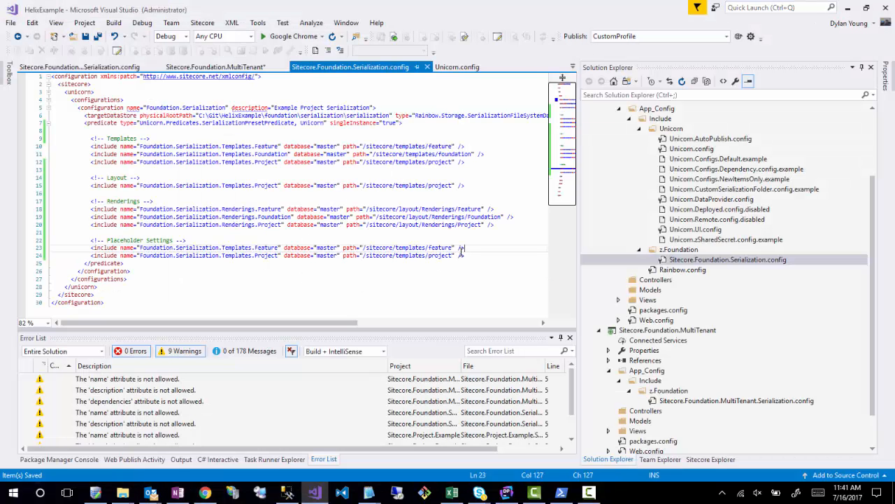
{"action": "left_click_drag", "start_coordinate": [452, 247], "coordinate": [361, 247]}
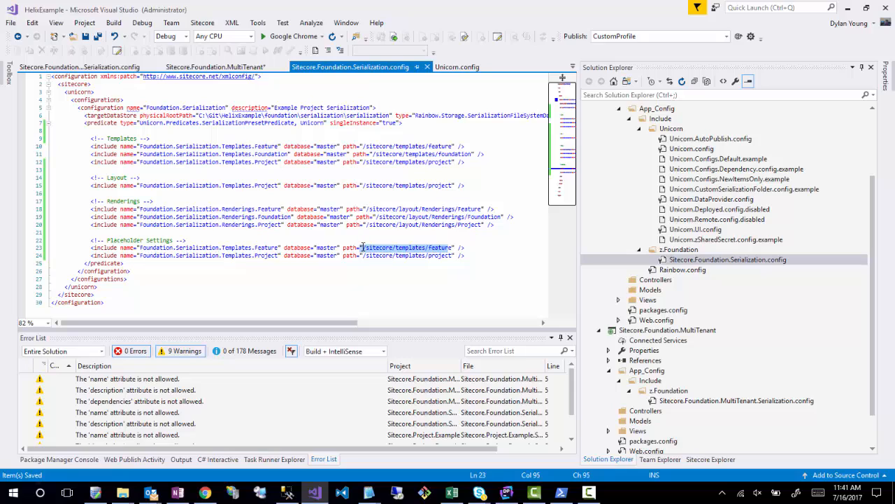
{"action": "key", "text": "Delete"}
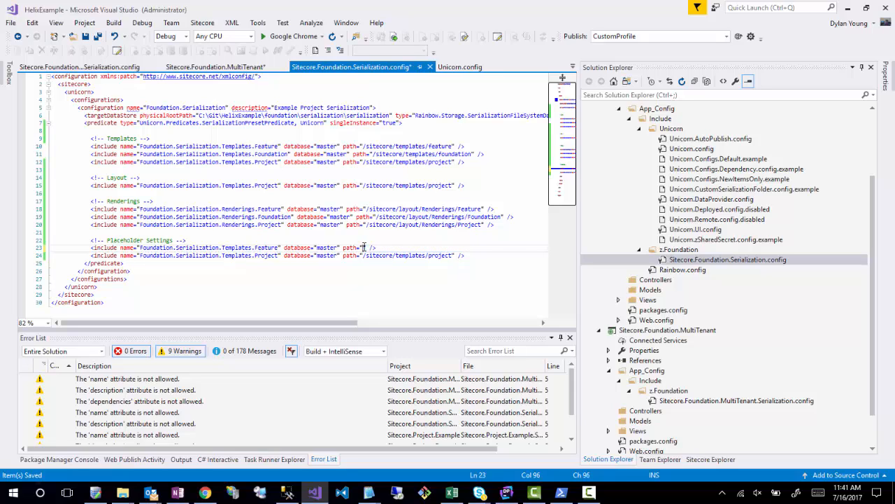
{"action": "key", "text": "ctrl+v"}
- Set the Placeholder Settings Project include's path to /sitecore/layout/Placeholder Settings/Project and save the config
{"action": "left_click_drag", "start_coordinate": [453, 255], "coordinate": [363, 255]}
{"action": "key", "text": "ctrl+v"}
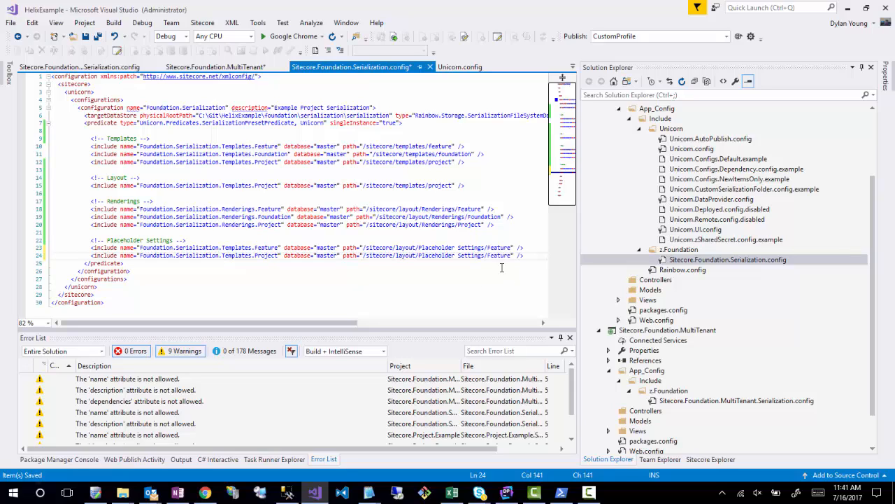
{"action": "double_click", "coordinate": [497, 256]}
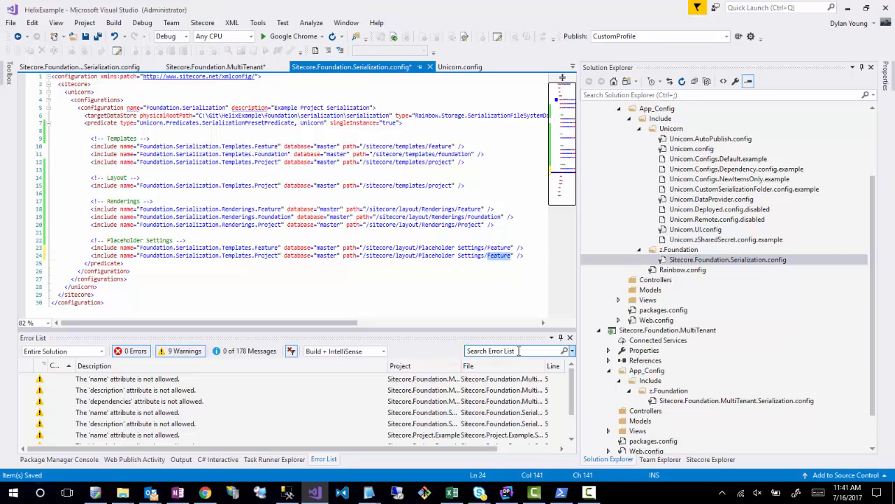
{"action": "type", "text": "Project"}
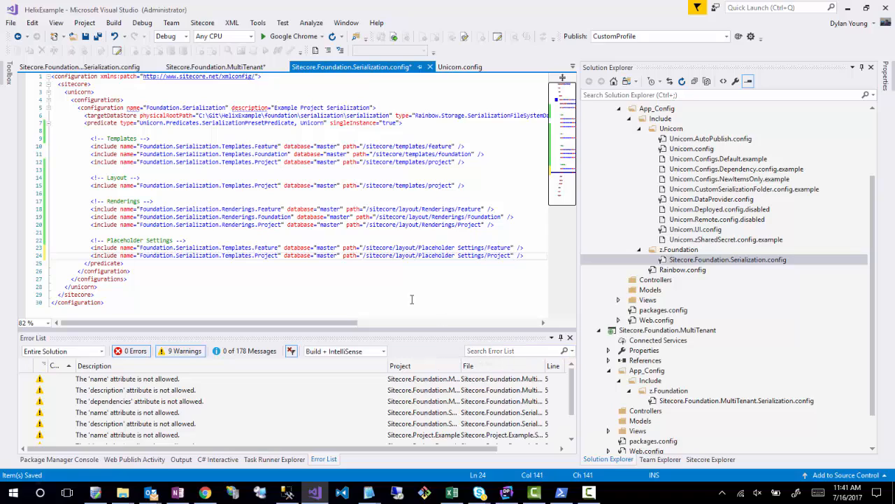
{"action": "left_click", "coordinate": [373, 283]}
{"action": "key", "text": "ctrl+s"}
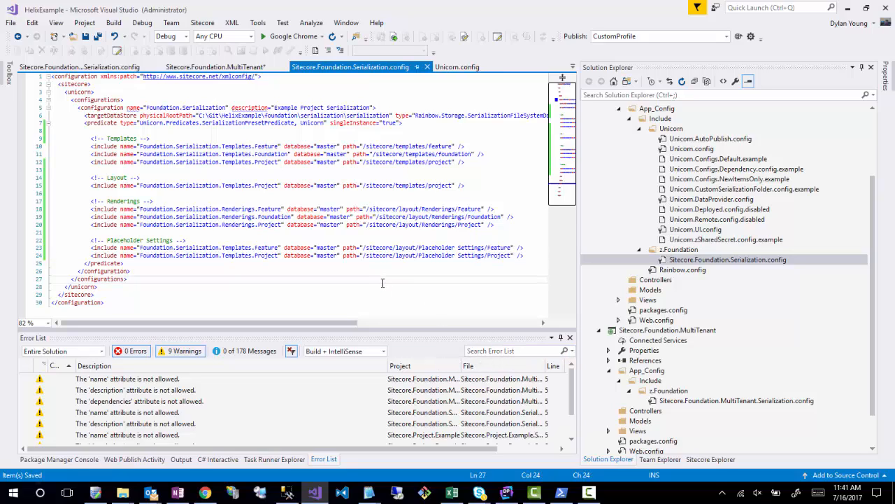
- Switch to the Sitecore Content Editor in Chrome and examine the Project folder and its Example subfolder under Layout/Layouts
{"action": "left_click", "coordinate": [316, 498]}
{"action": "left_click", "coordinate": [316, 498]}
{"action": "left_click", "coordinate": [205, 492]}
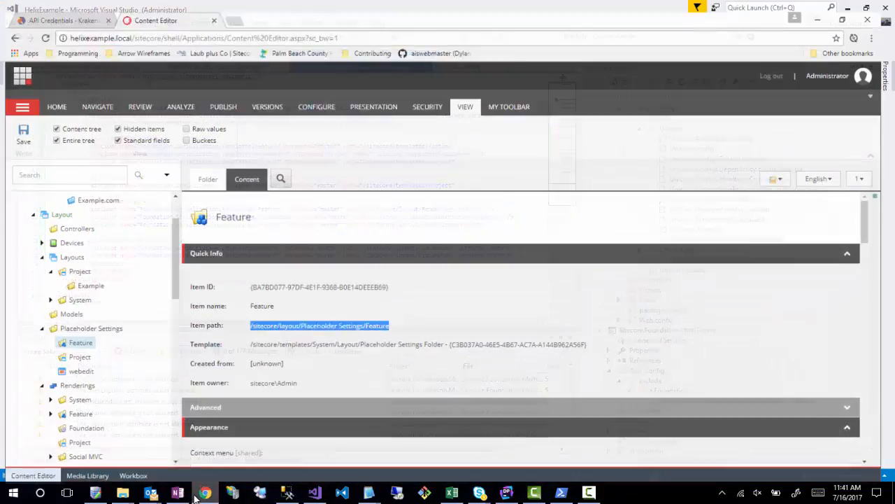
{"action": "left_click", "coordinate": [73, 279]}
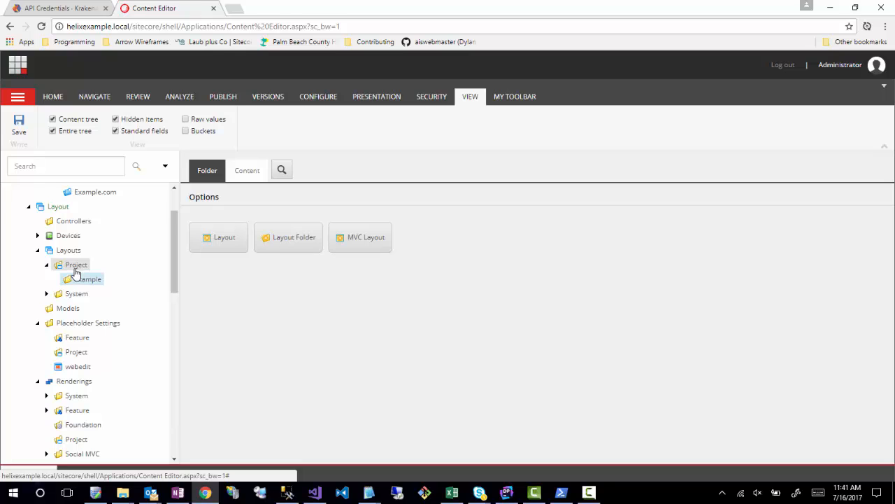
{"action": "left_click", "coordinate": [75, 267]}
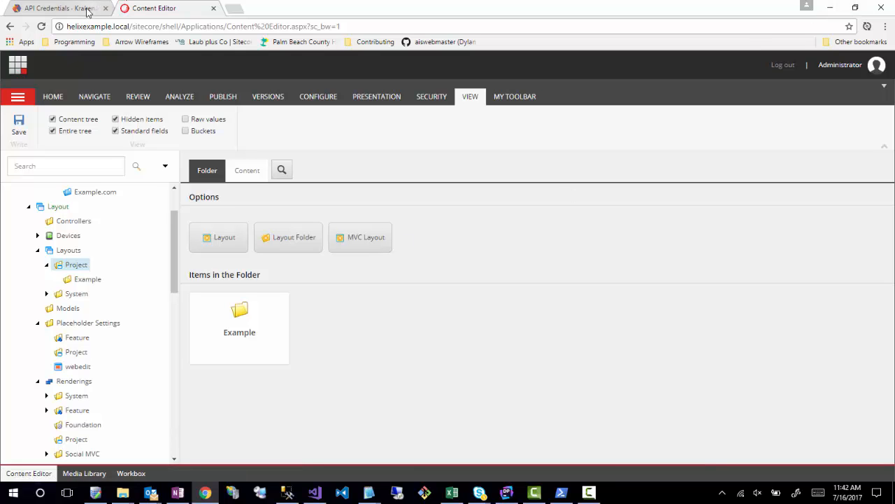
{"action": "left_click", "coordinate": [830, 8]}
- Back in Visual Studio, expand the Templates Feature include into an opening and closing tag pair and begin an exclude element inside it
{"action": "left_click", "coordinate": [470, 146]}
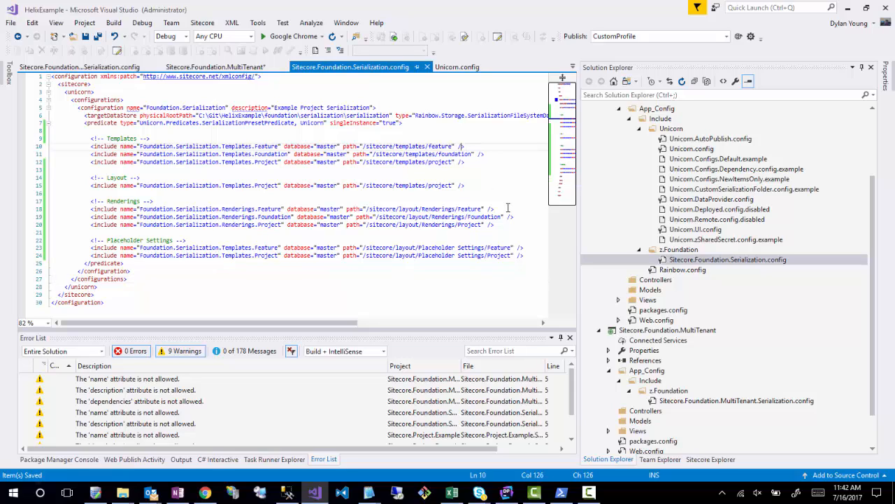
{"action": "key", "text": "BackSpace"}
{"action": "key", "text": "BackSpace"}
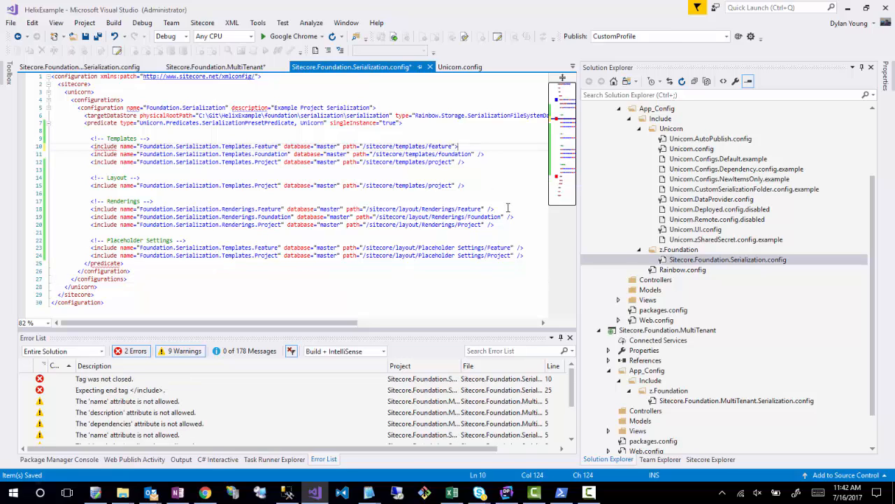
{"action": "key", "text": "Return"}
{"action": "key", "text": "Return"}
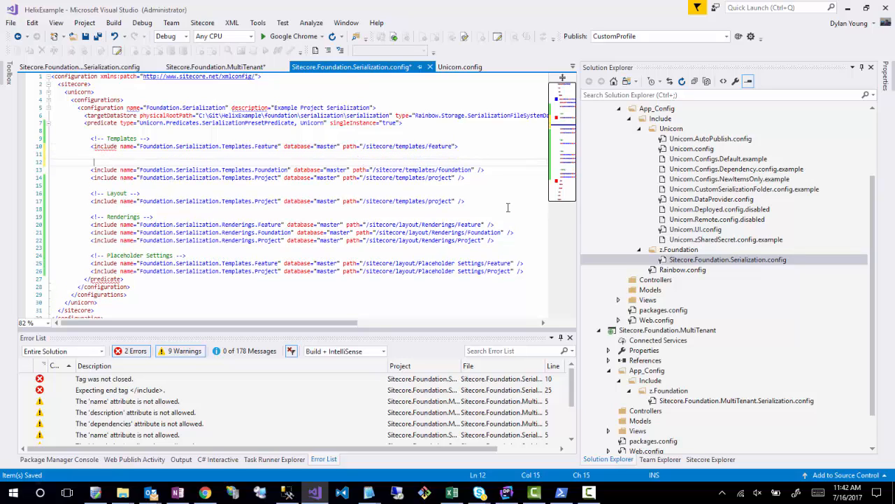
{"action": "type", "text": "</include>"}
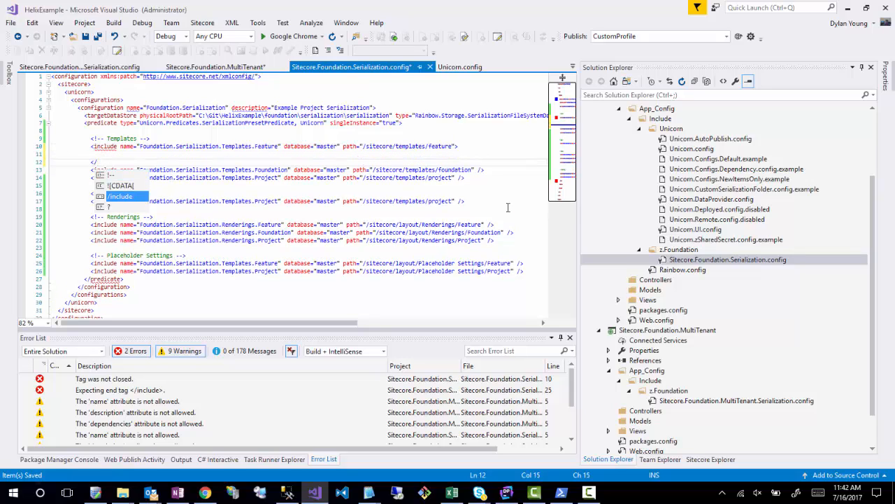
{"action": "key", "text": "Tab"}
{"action": "key", "text": "Up"}
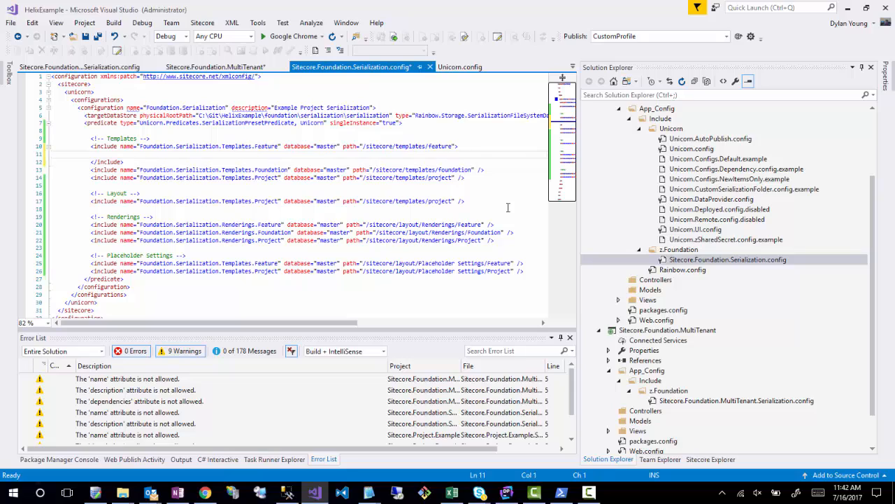
{"action": "key", "text": "Tab"}
{"action": "type", "text": "<ex"}
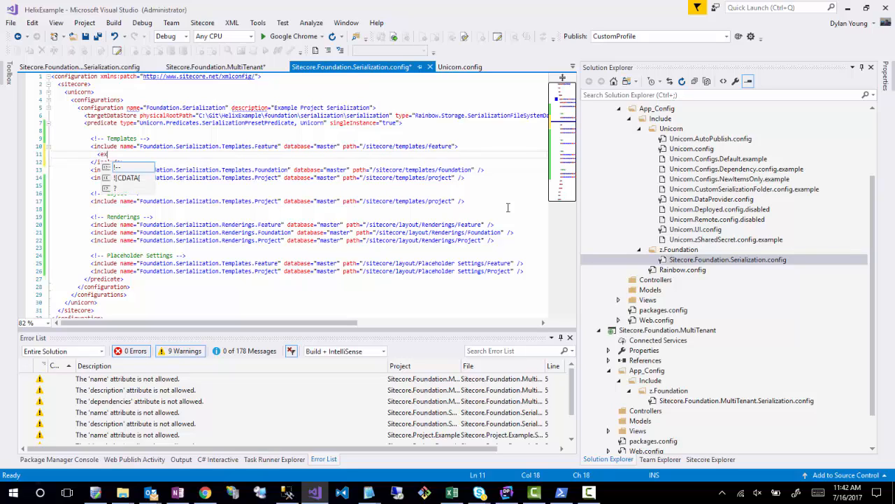
{"action": "type", "text": "clude path=\""}
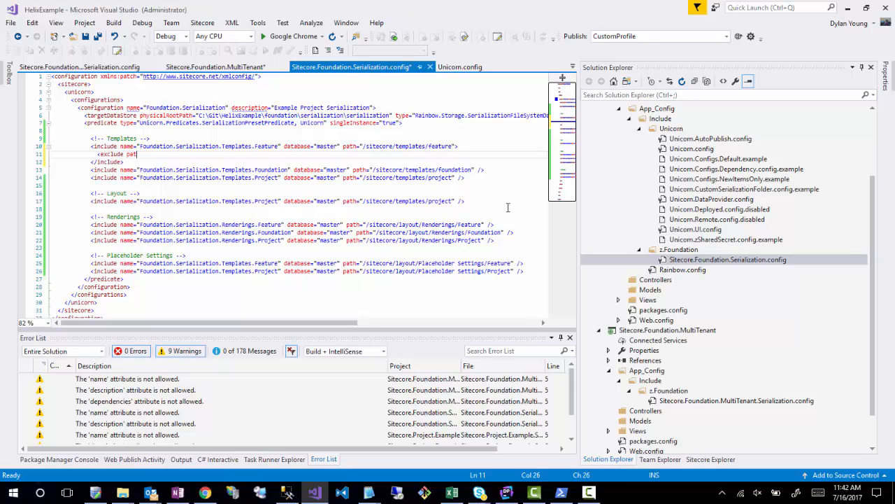
{"action": "key", "text": "BackSpace"}
{"action": "key", "text": "BackSpace"}
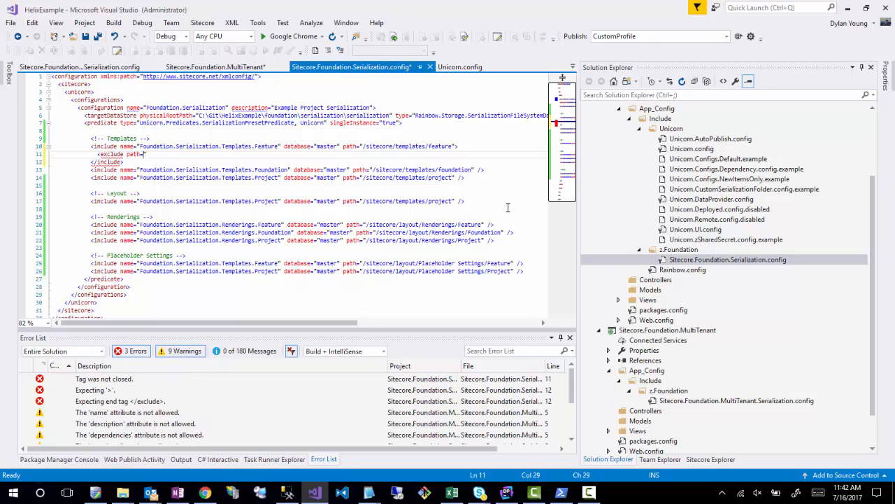
{"action": "key", "text": "BackSpace"}
{"action": "key", "text": "BackSpace"}
{"action": "key", "text": "BackSpace"}
{"action": "key", "text": "BackSpace"}
- Complete the exclude element in the Templates Feature include with children="true" as a self-closing tag
{"action": "type", "text": "children"}
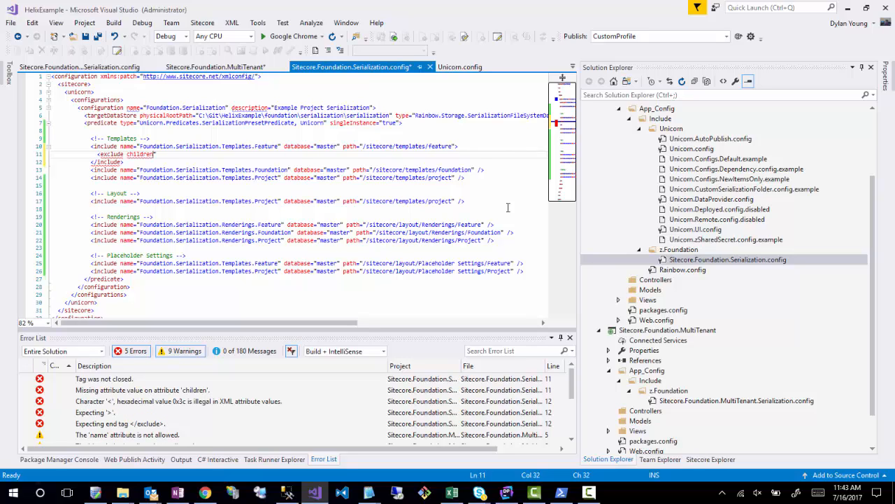
{"action": "type", "text": "=\"true\">"}
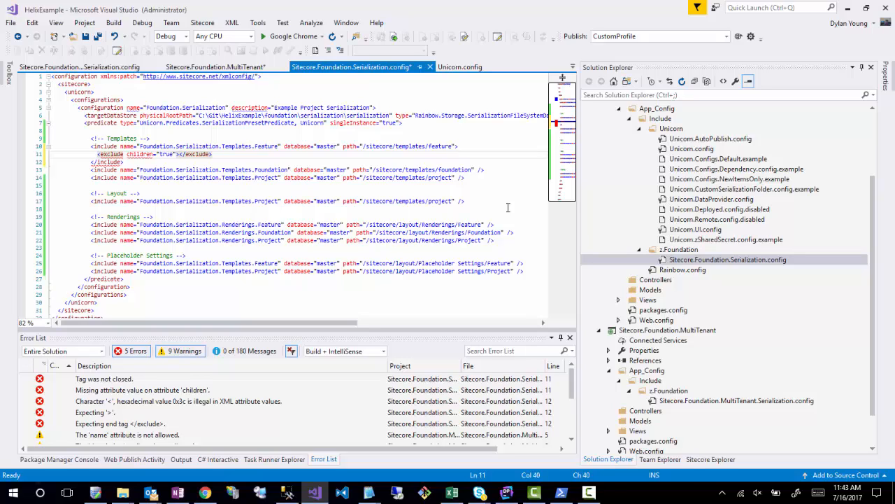
{"action": "key", "text": "Delete"}
{"action": "key", "text": "Delete"}
{"action": "key", "text": "Delete"}
{"action": "key", "text": "Delete"}
{"action": "key", "text": "Delete"}
{"action": "key", "text": "Delete"}
{"action": "key", "text": "Delete"}
{"action": "key", "text": "Delete"}
{"action": "key", "text": "Delete"}
{"action": "key", "text": "Delete"}
{"action": "key", "text": "BackSpace"}
{"action": "key", "text": "BackSpace"}
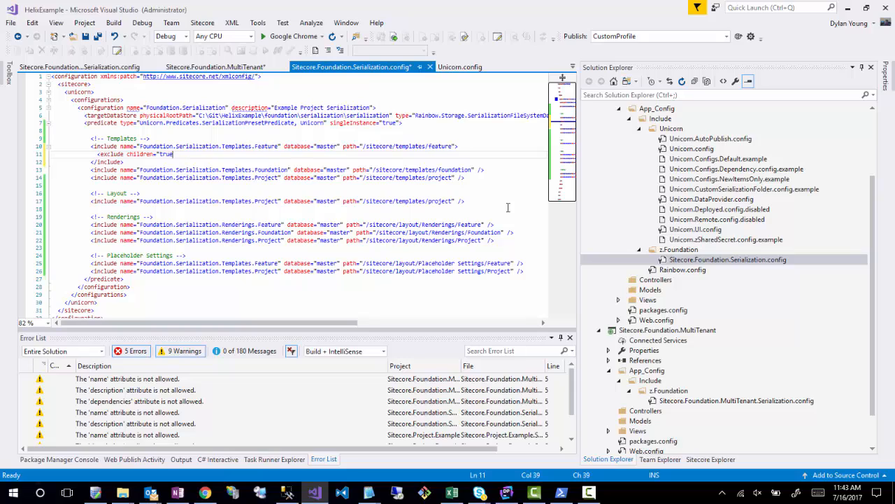
{"action": "type", "text": "\" />"}
- Expand the Templates Foundation include into an opening and closing tag pair with an empty line between them
{"action": "left_click_drag", "start_coordinate": [485, 170], "coordinate": [476, 173]}
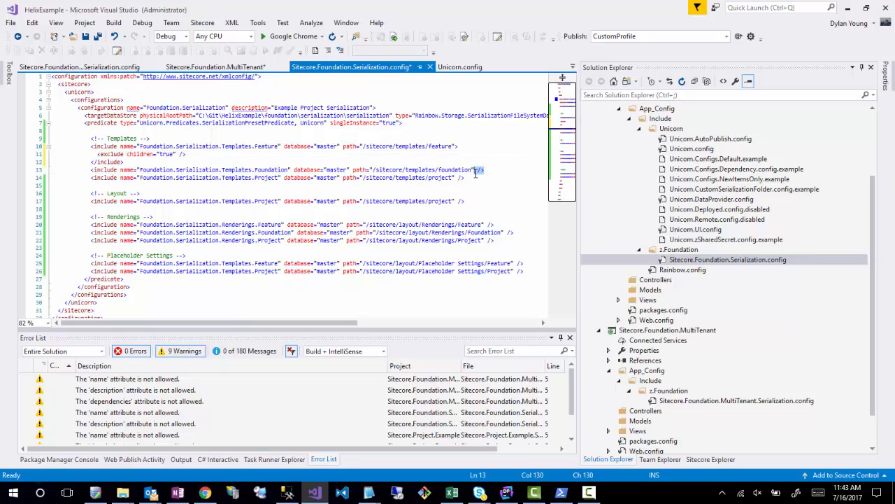
{"action": "type", "text": ">"}
{"action": "key", "text": "Return"}
{"action": "key", "text": "Return"}
{"action": "type", "text": "</"}
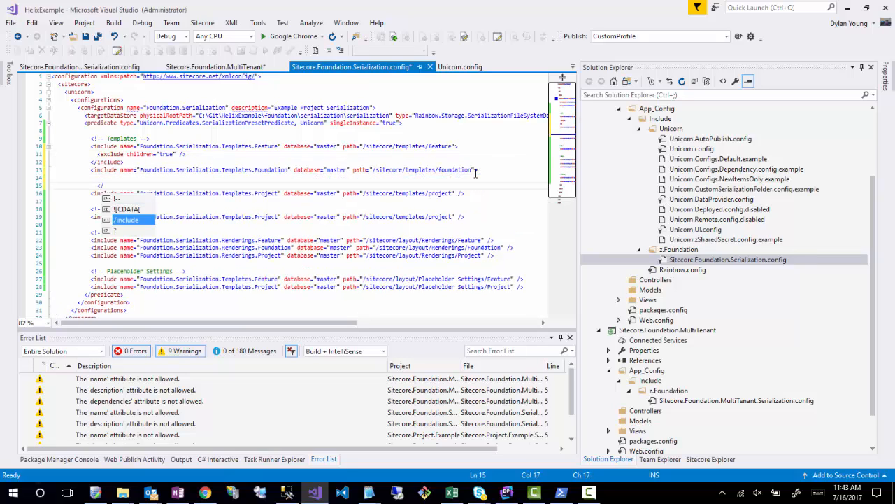
{"action": "key", "text": "Return"}
- Expand the Templates Project include into an opening tag and a closing </include> tag with room for a child element
{"action": "key", "text": "Down"}
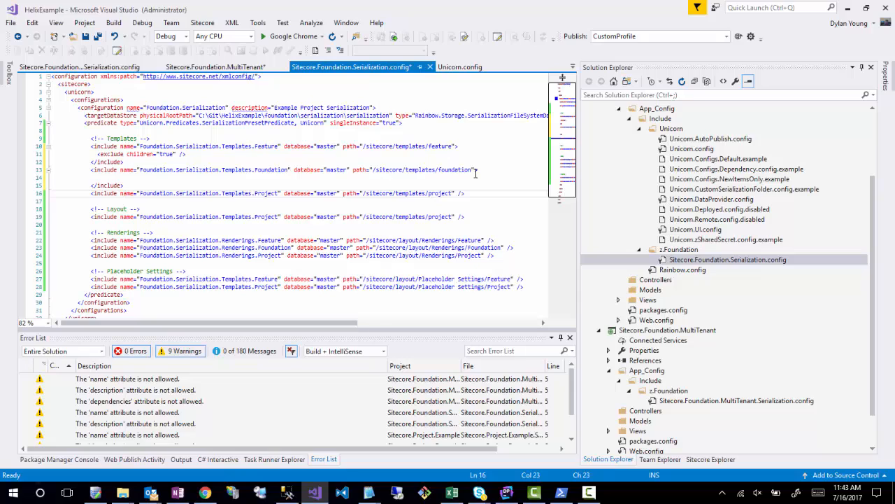
{"action": "key", "text": "End"}
{"action": "key", "text": "BackSpace"}
{"action": "key", "text": "BackSpace"}
{"action": "type", "text": "</include>"}
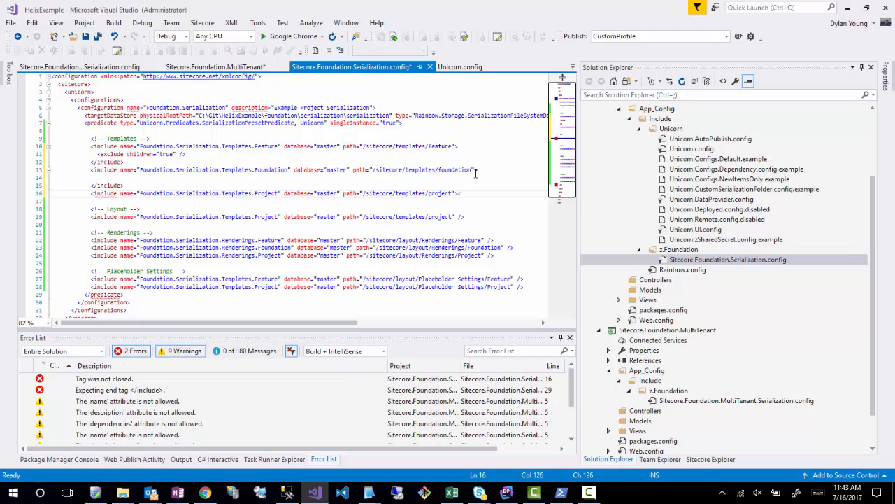
{"action": "key", "text": "Left"}
{"action": "key", "text": "Left"}
{"action": "key", "text": "Left"}
{"action": "key", "text": "Left"}
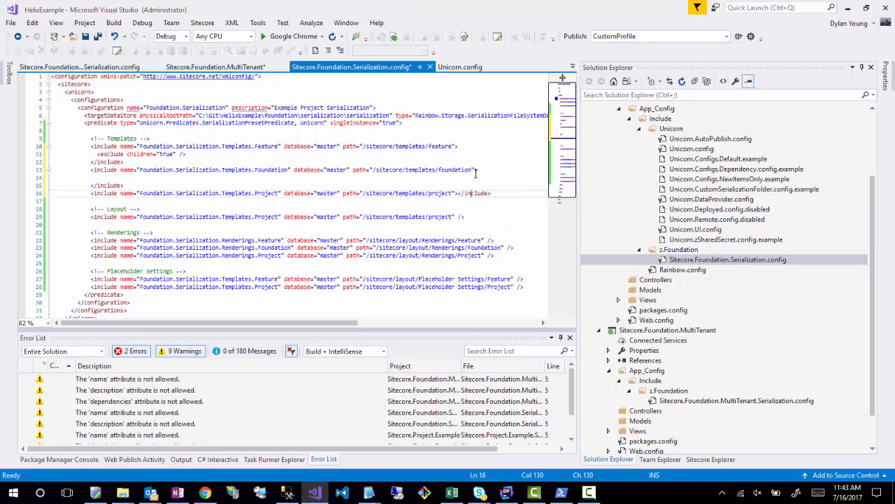
{"action": "key", "text": "Return"}
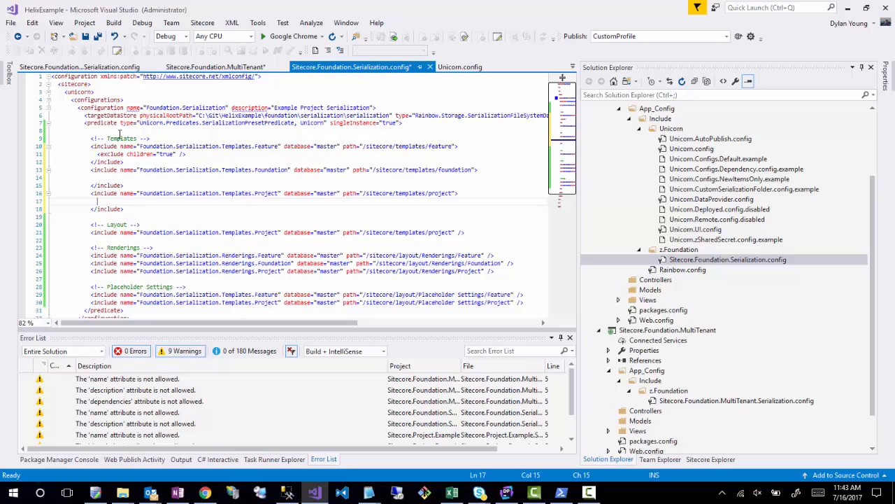
- Copy the exclude children="true" element into the Templates Foundation and Project includes, indented to match the Feature one
{"action": "left_click_drag", "start_coordinate": [198, 155], "coordinate": [97, 154]}
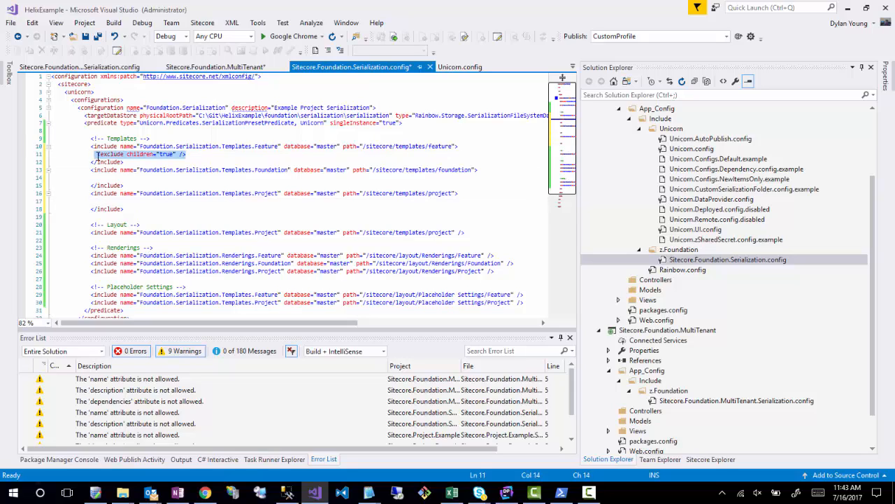
{"action": "key", "text": "ctrl+c"}
{"action": "left_click", "coordinate": [81, 179]}
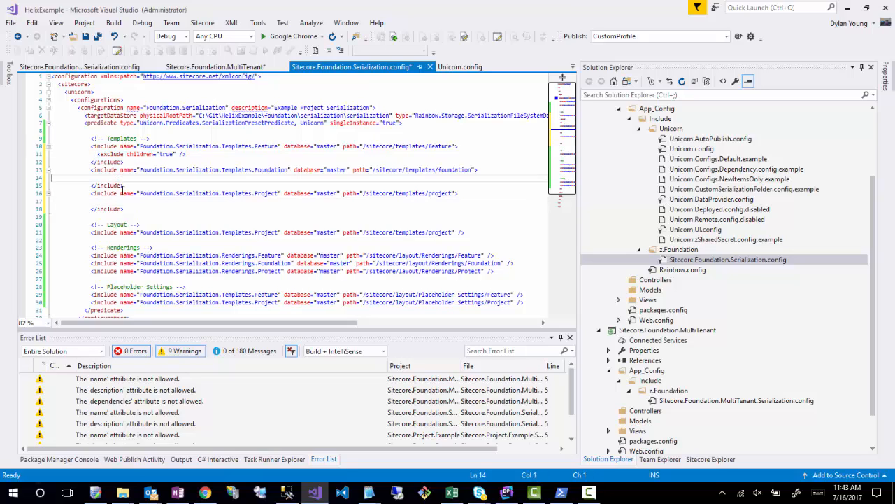
{"action": "key", "text": "ctrl+v"}
{"action": "left_click", "coordinate": [120, 204]}
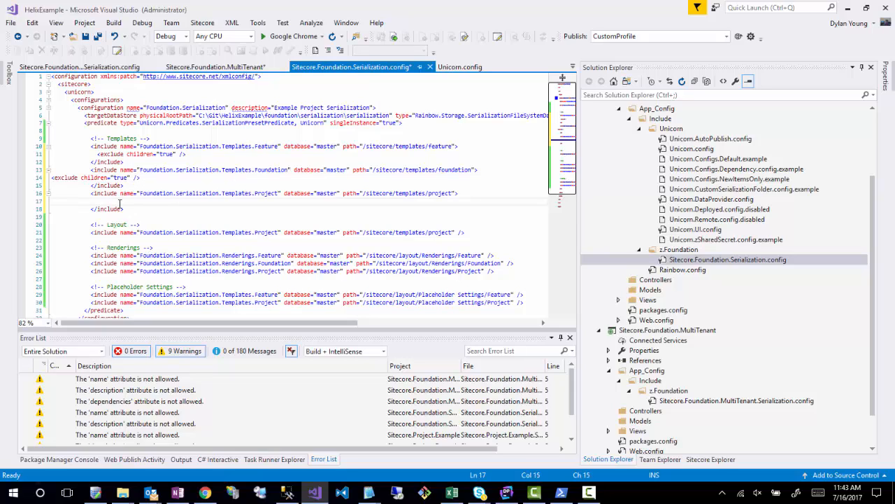
{"action": "key", "text": "ctrl+v"}
{"action": "left_click", "coordinate": [52, 177]}
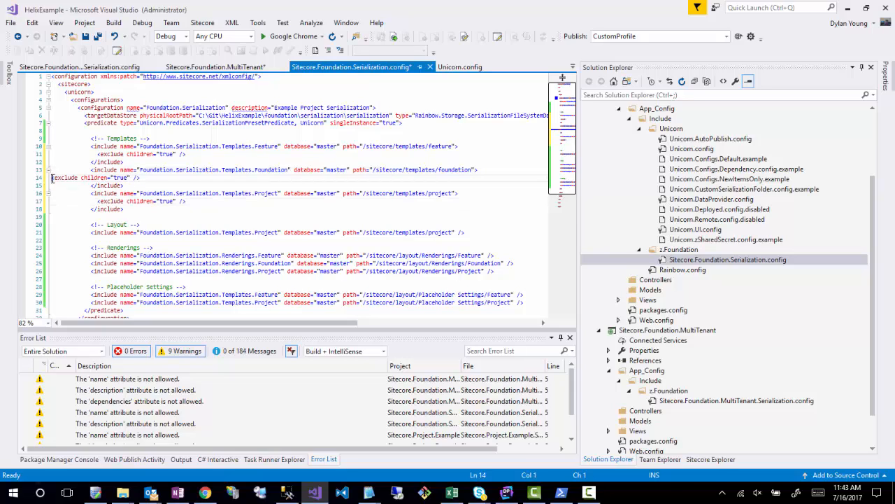
{"action": "key", "text": "Tab"}
{"action": "key", "text": "Tab"}
{"action": "key", "text": "Tab"}
{"action": "key", "text": "Tab"}
{"action": "key", "text": "Tab"}
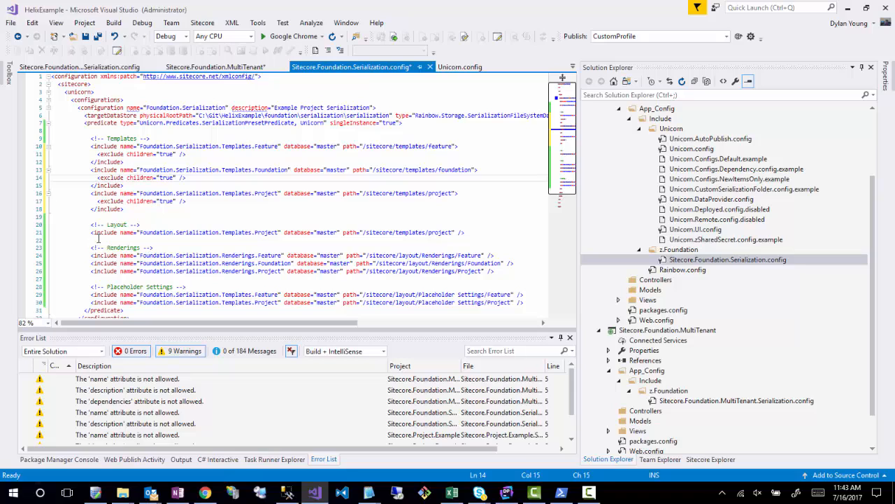
- Expand the Layout section's Project include into a tag pair containing the copied exclude children="true" element
{"action": "left_click", "coordinate": [130, 239]}
{"action": "scroll", "coordinate": [323, 242], "scroll_direction": "down", "scroll_amount": 2}
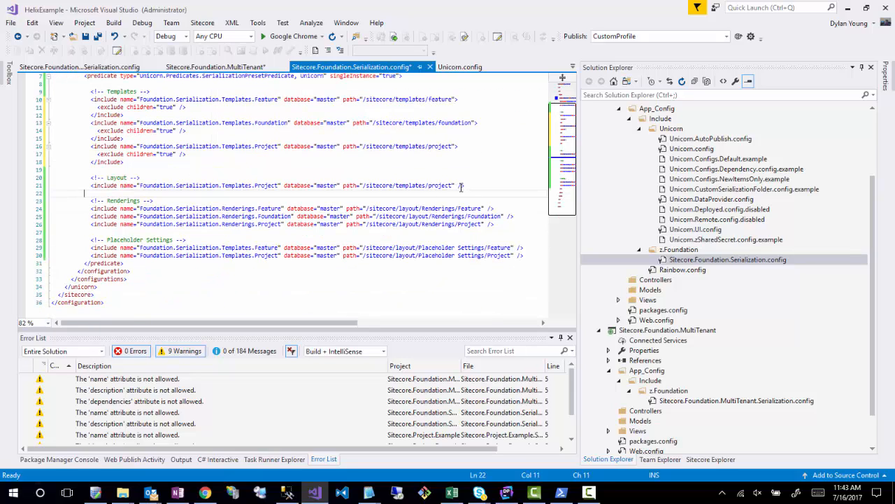
{"action": "left_click_drag", "start_coordinate": [468, 185], "coordinate": [455, 185]}
{"action": "key", "text": "Return"}
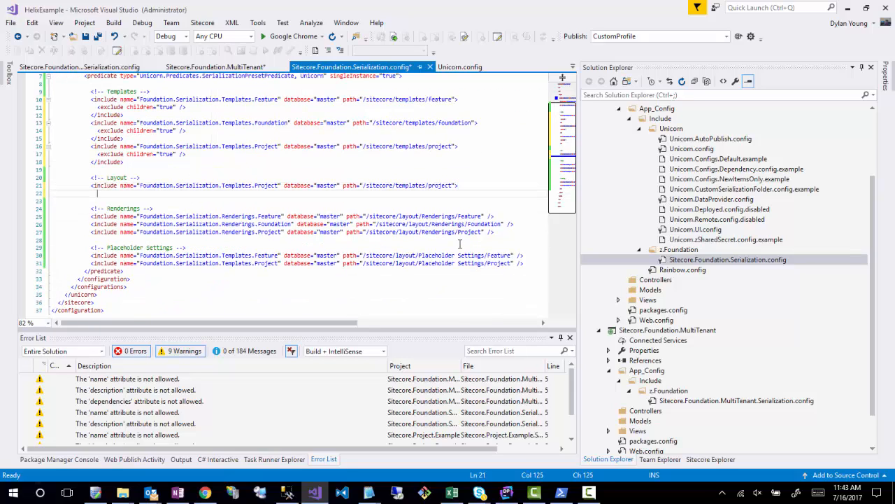
{"action": "key", "text": "ctrl+v"}
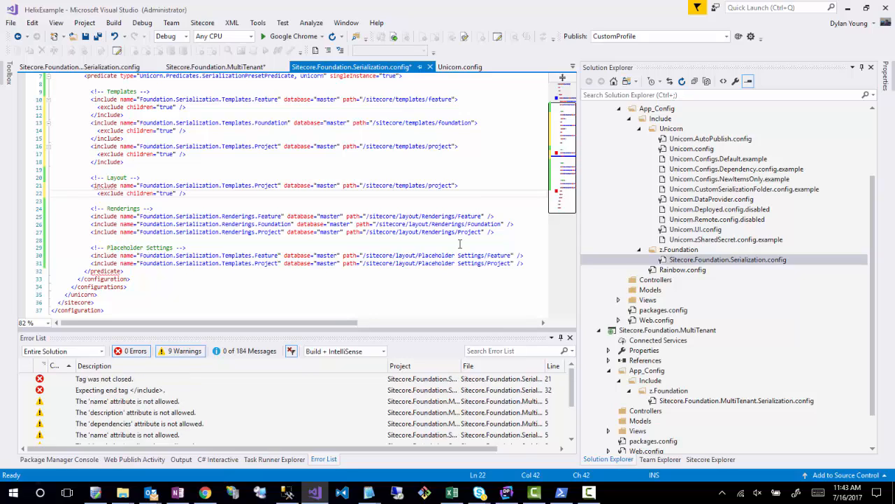
{"action": "key", "text": "Return"}
{"action": "type", "text": "</include>"}
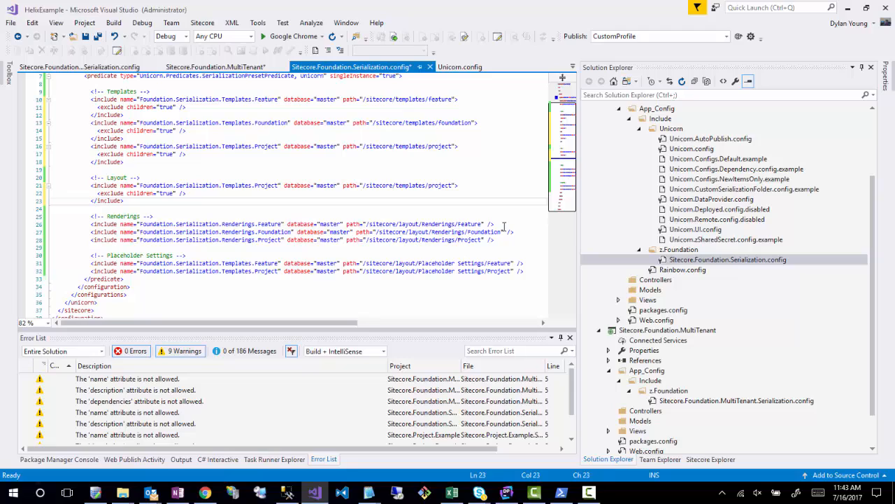
- Expand the Renderings Feature include into a tag pair and insert the exclude children="true" element inside it
{"action": "left_click_drag", "start_coordinate": [503, 225], "coordinate": [485, 225]}
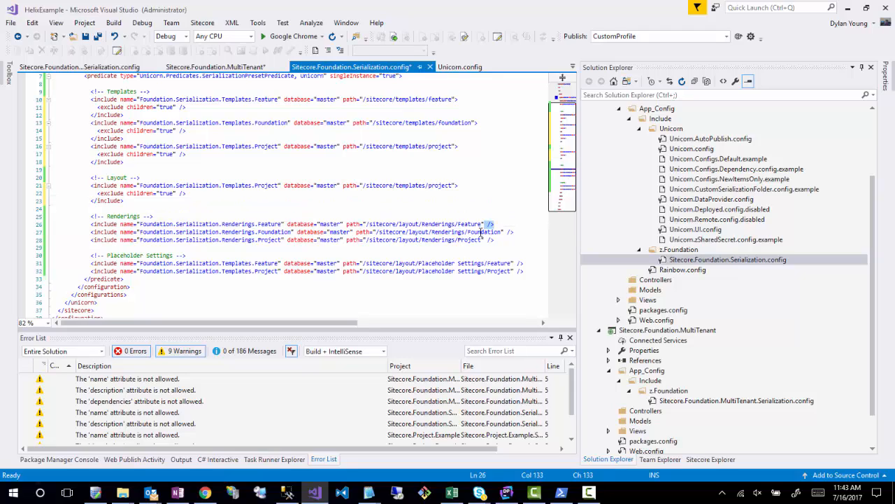
{"action": "type", "text": ">"}
{"action": "key", "text": "Return"}
{"action": "key", "text": "Return"}
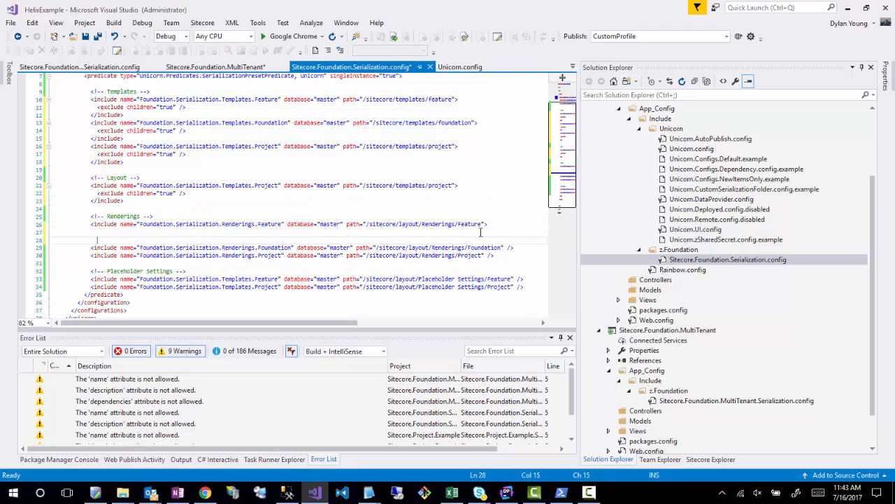
{"action": "type", "text": "</include>"}
{"action": "key", "text": "Up"}
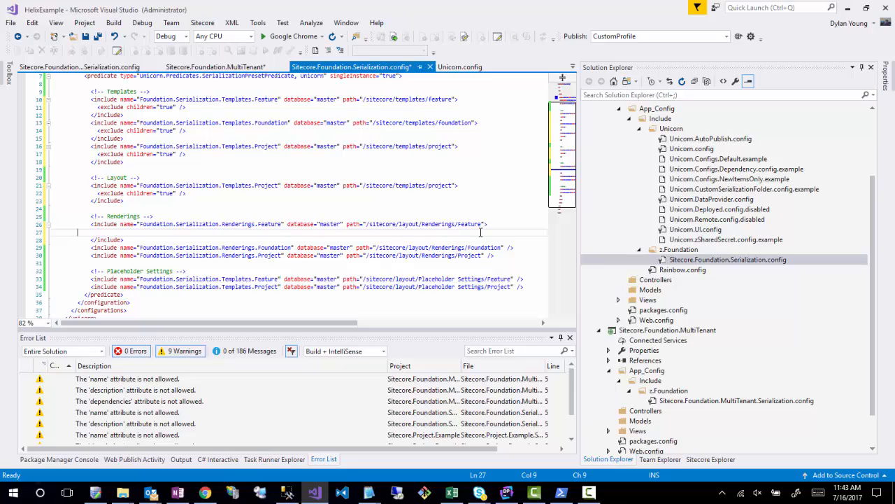
{"action": "key", "text": "ctrl+v"}
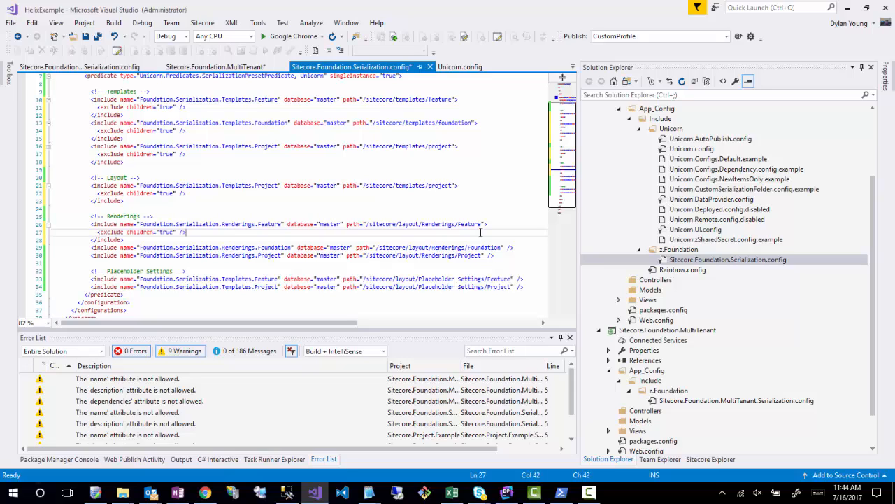
- Expand the Renderings Foundation include into a tag pair and insert the copied exclude children="true" element inside it
{"action": "left_click", "coordinate": [519, 248]}
{"action": "key", "text": "BackSpace"}
{"action": "key", "text": "BackSpace"}
{"action": "key", "text": "BackSpace"}
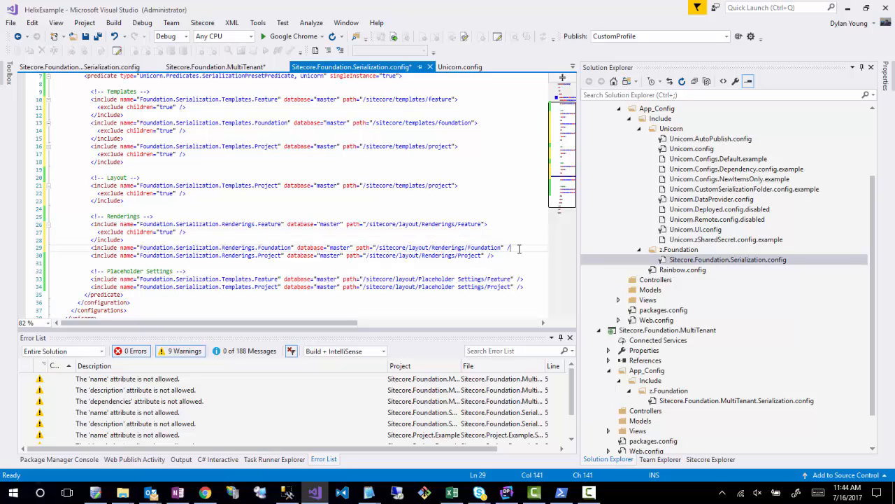
{"action": "type", "text": "><"}
{"action": "key", "text": "Return"}
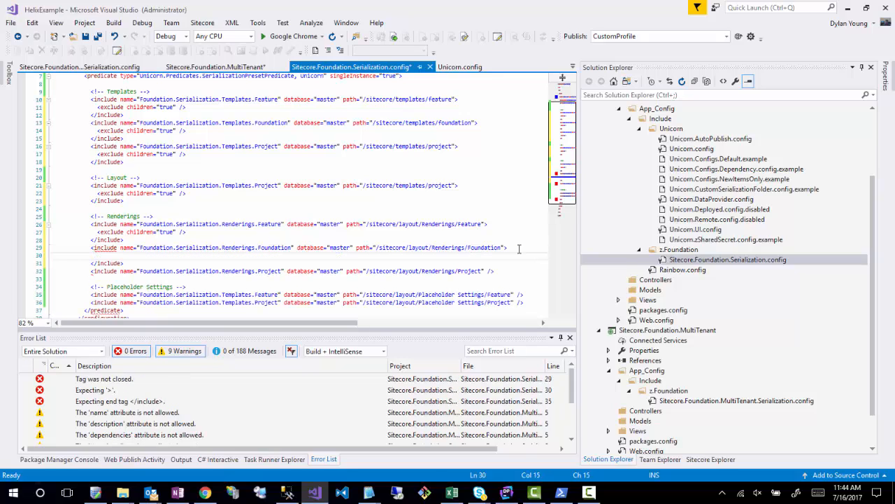
{"action": "key", "text": "ctrl+v"}
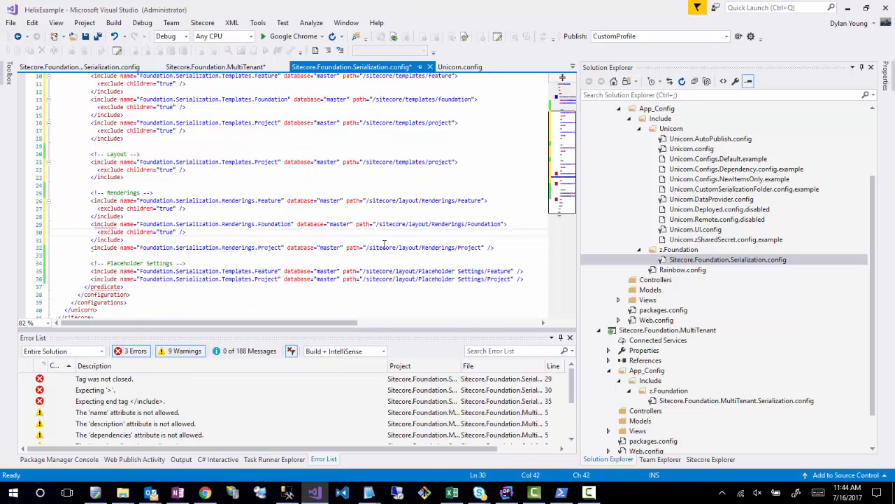
- Turn the Renderings Project include into a tag pair containing the indented exclude children="true" element
{"action": "scroll", "coordinate": [470, 262], "scroll_direction": "down", "scroll_amount": 1}
{"action": "left_click_drag", "start_coordinate": [514, 247], "coordinate": [484, 248]}
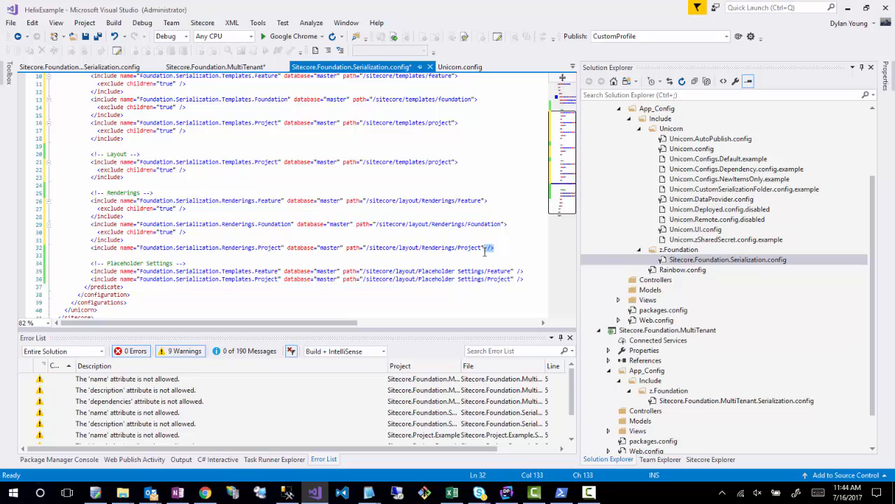
{"action": "type", "text": ">"}
{"action": "key", "text": "Return"}
{"action": "key", "text": "Return"}
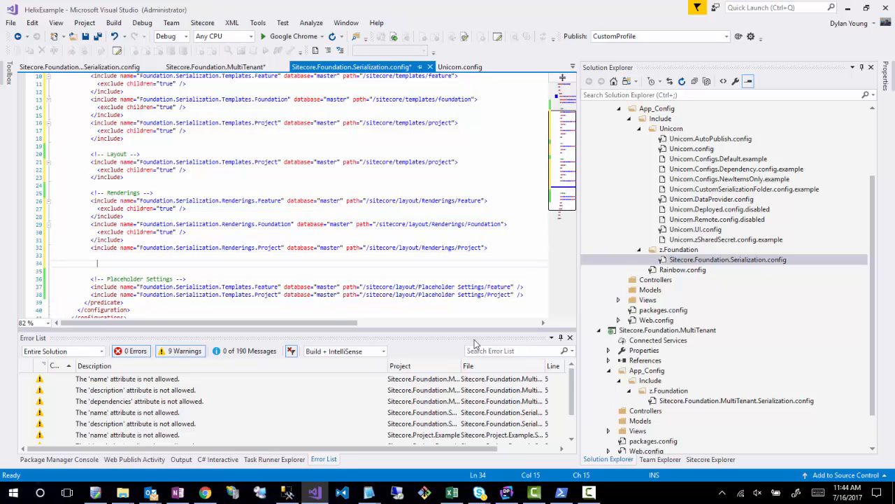
{"action": "type", "text": "</"}
{"action": "key", "text": "Return"}
{"action": "key", "text": "Up"}
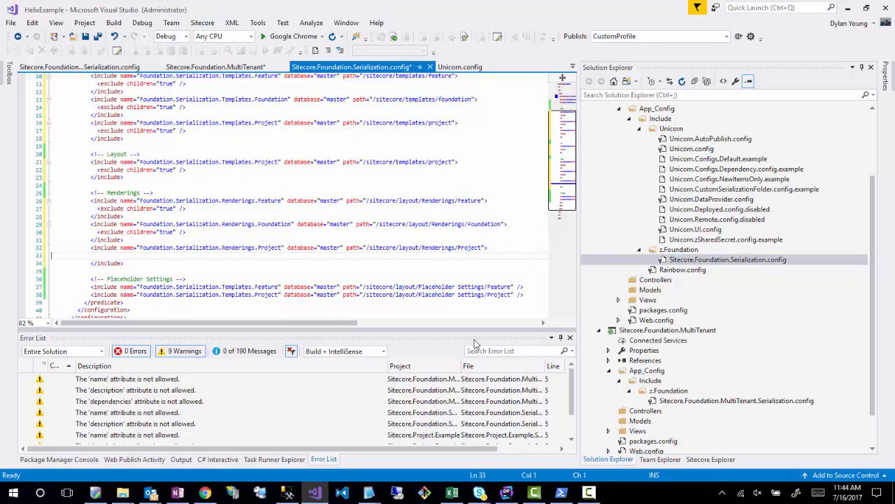
{"action": "key", "text": "Tab"}
{"action": "key", "text": "Tab"}
{"action": "key", "text": "Tab"}
{"action": "type", "text": "<exclude children=\"true\" />"}
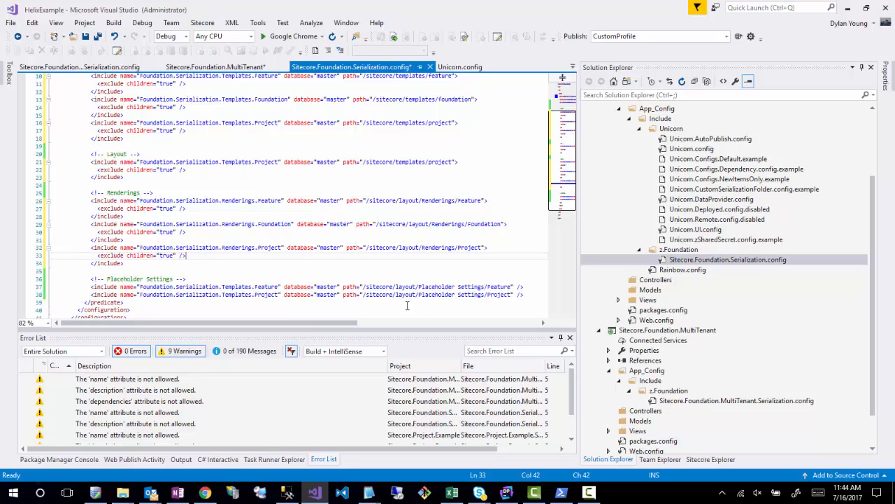
- Expand the Placeholder Settings Feature include into a tag pair with the copied exclude children="true" element inside
{"action": "scroll", "coordinate": [420, 279], "scroll_direction": "down", "scroll_amount": 2}
{"action": "left_click", "coordinate": [525, 239]}
{"action": "left_click_drag", "start_coordinate": [525, 239], "coordinate": [515, 240]}
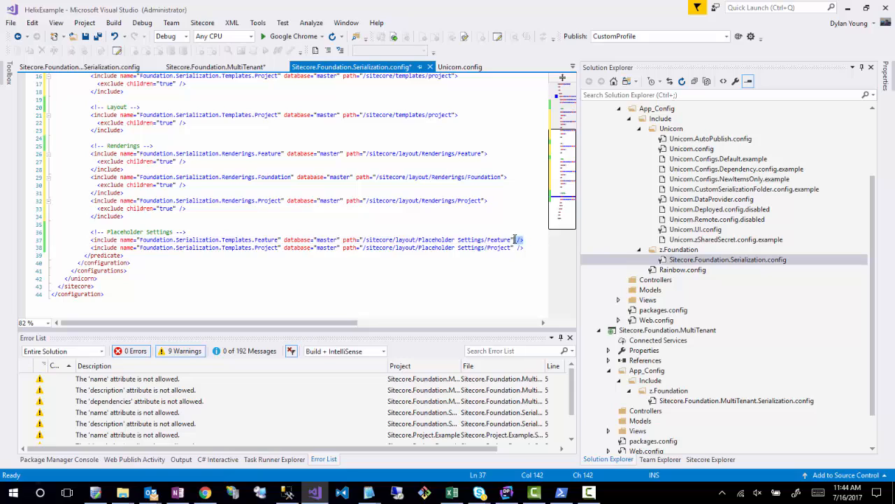
{"action": "type", "text": ">"}
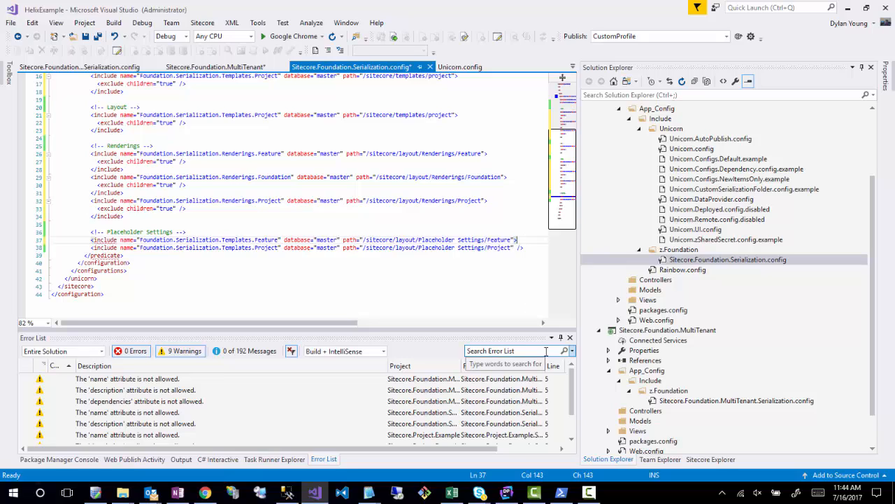
{"action": "key", "text": "Return"}
{"action": "key", "text": "Return"}
{"action": "type", "text": "</"}
{"action": "key", "text": "Return"}
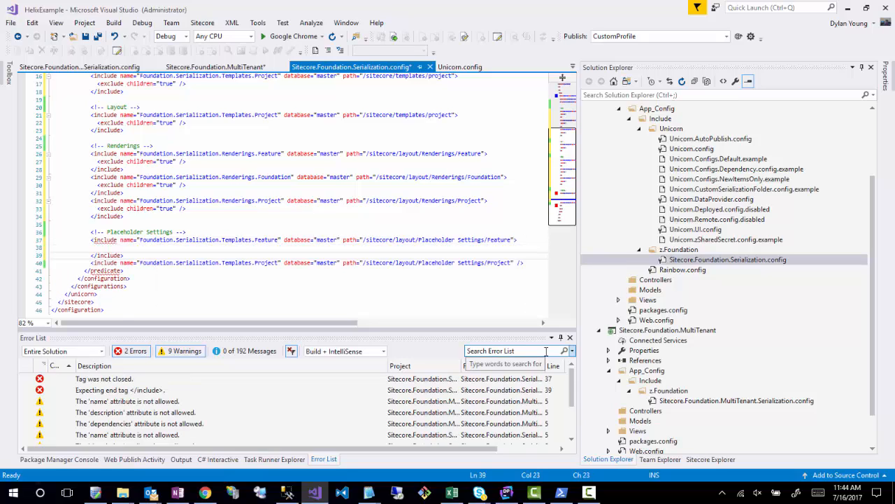
{"action": "key", "text": "Up"}
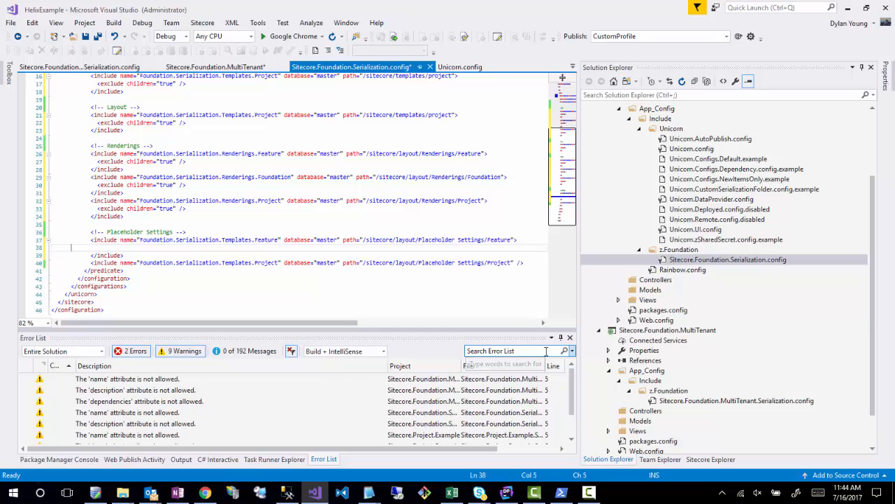
{"action": "key", "text": "Tab"}
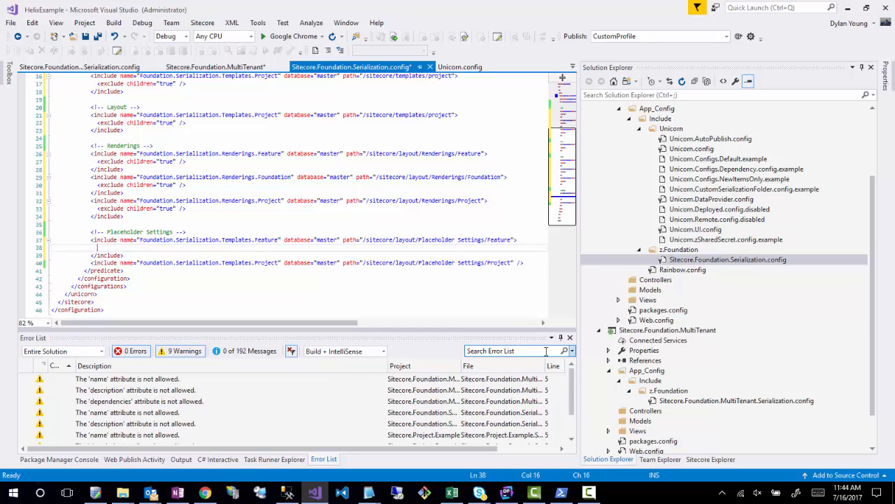
{"action": "key", "text": "BackSpace"}
{"action": "key", "text": "BackSpace"}
{"action": "key", "text": "BackSpace"}
{"action": "type", "text": "<exclude children=\"true\" />"}
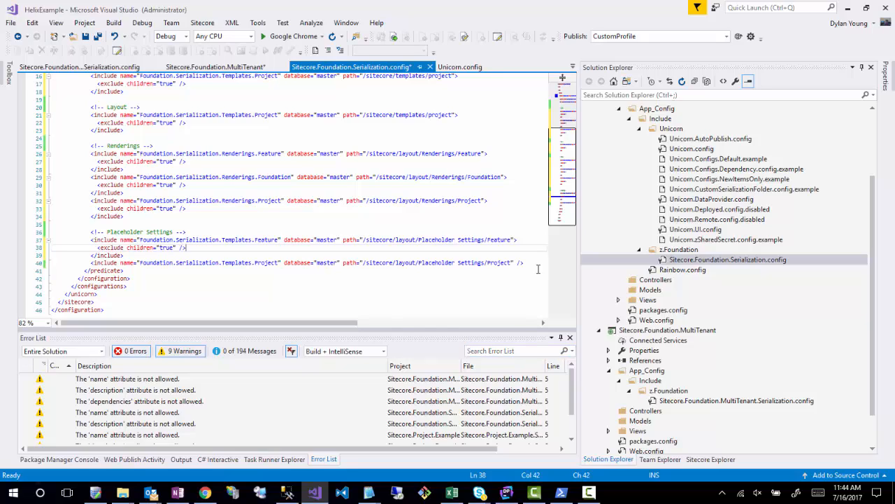
- Give the Placeholder Settings Project include a closing </include> tag and the exclude children="true" element, and save the config file
{"action": "left_click", "coordinate": [535, 265]}
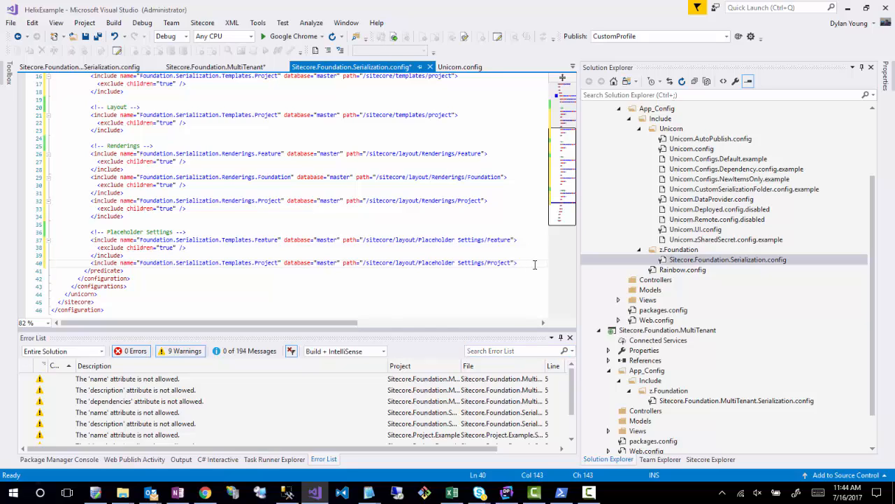
{"action": "key", "text": "Return"}
{"action": "key", "text": "Return"}
{"action": "key", "text": "Tab"}
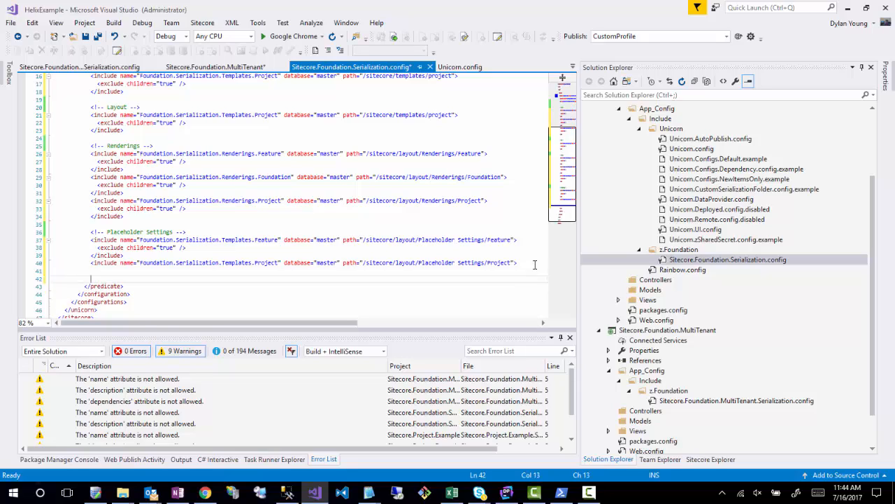
{"action": "type", "text": "</include>"}
{"action": "key", "text": "Up"}
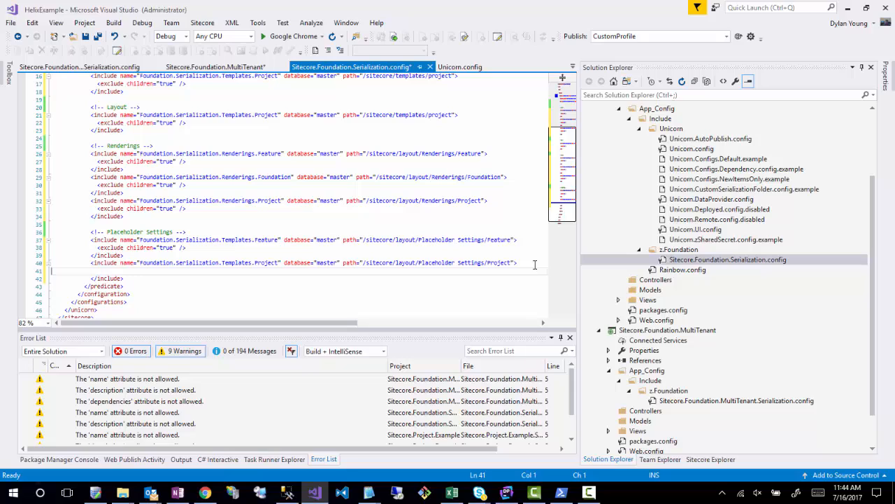
{"action": "key", "text": "Tab"}
{"action": "key", "text": "Tab"}
{"action": "key", "text": "Tab"}
{"action": "key", "text": "Tab"}
{"action": "type", "text": "<exclude children=\"true\" />"}
{"action": "key", "text": "ctrl+s"}
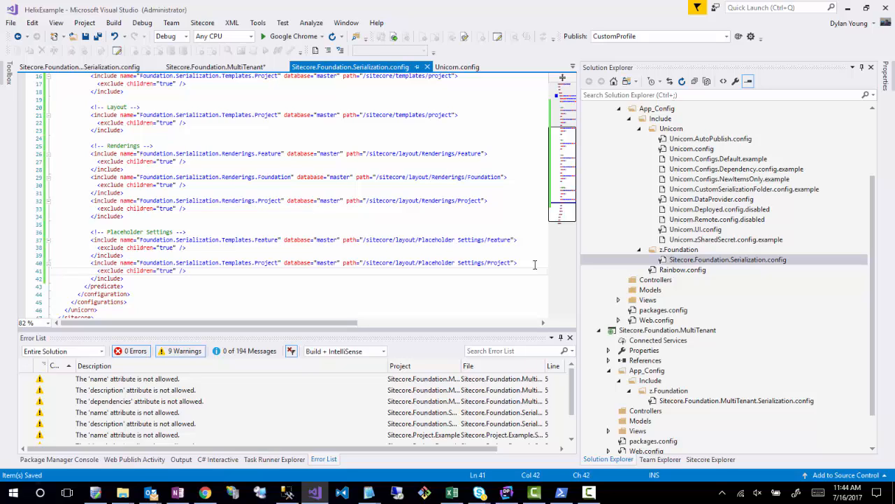
- Replace Templates with PlaceholderSettings in the names of the Placeholder Settings Feature and Project includes
{"action": "scroll", "coordinate": [241, 215], "scroll_direction": "up", "scroll_amount": 4}
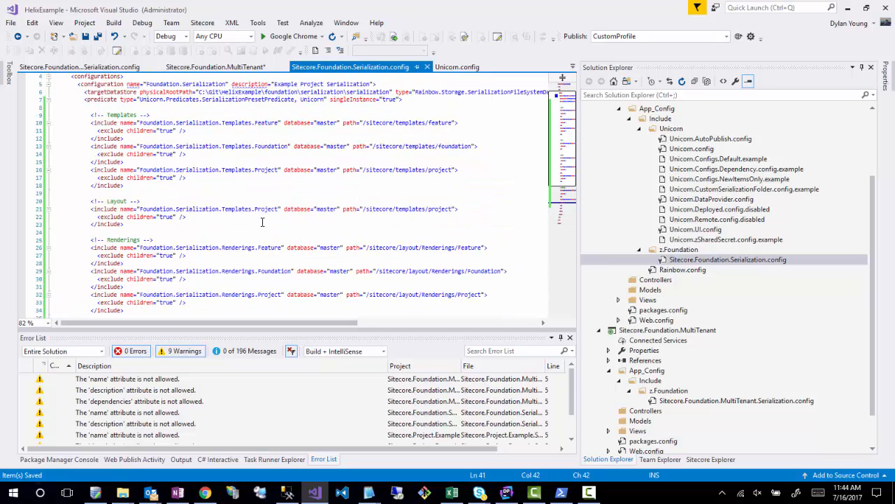
{"action": "scroll", "coordinate": [217, 306], "scroll_direction": "down", "scroll_amount": 4}
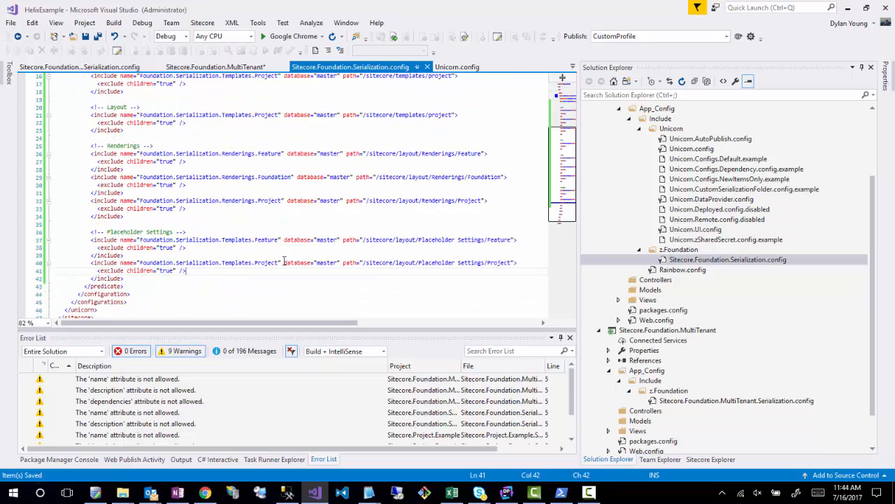
{"action": "double_click", "coordinate": [236, 240]}
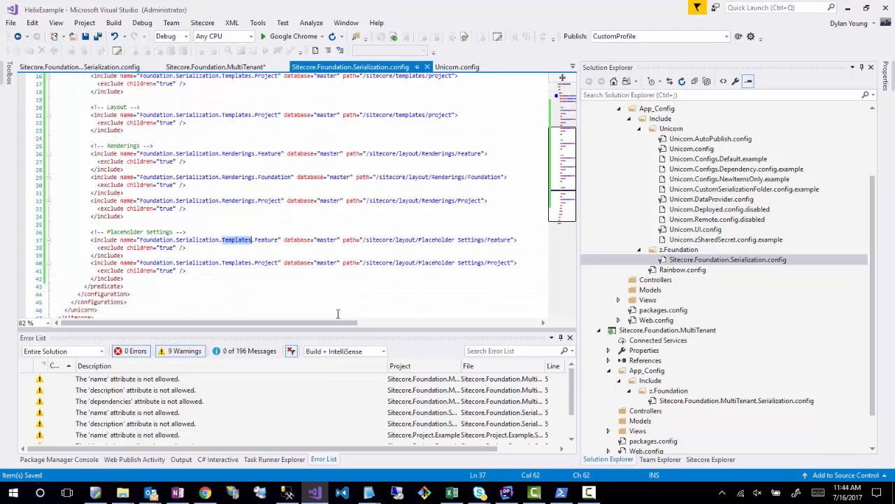
{"action": "type", "text": "Placeholders"}
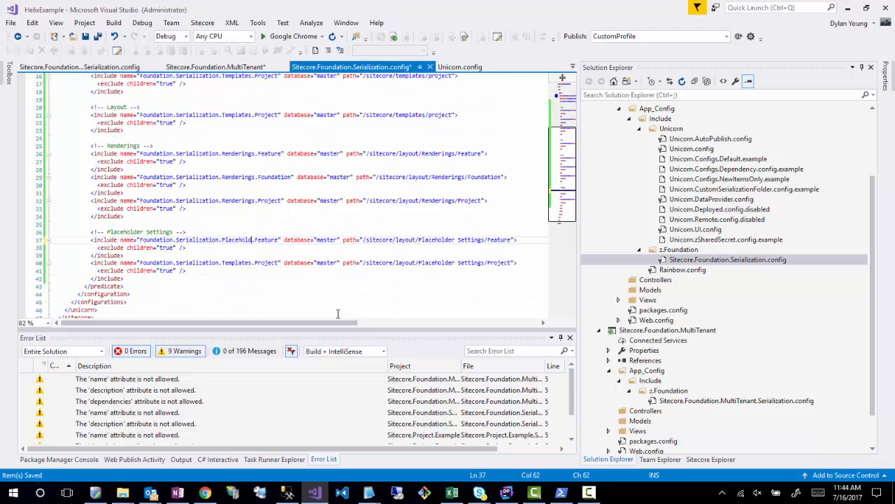
{"action": "type", "text": "ettings"}
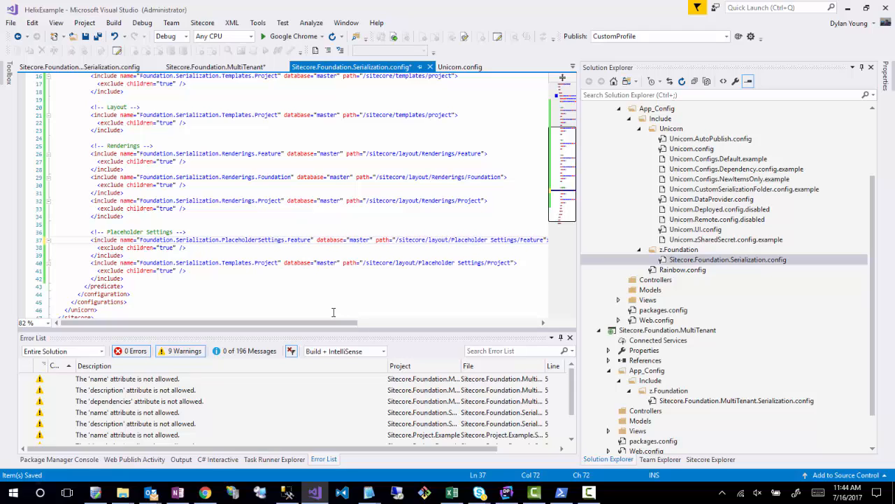
{"action": "double_click", "coordinate": [238, 263]}
{"action": "type", "text": "Placehold"}
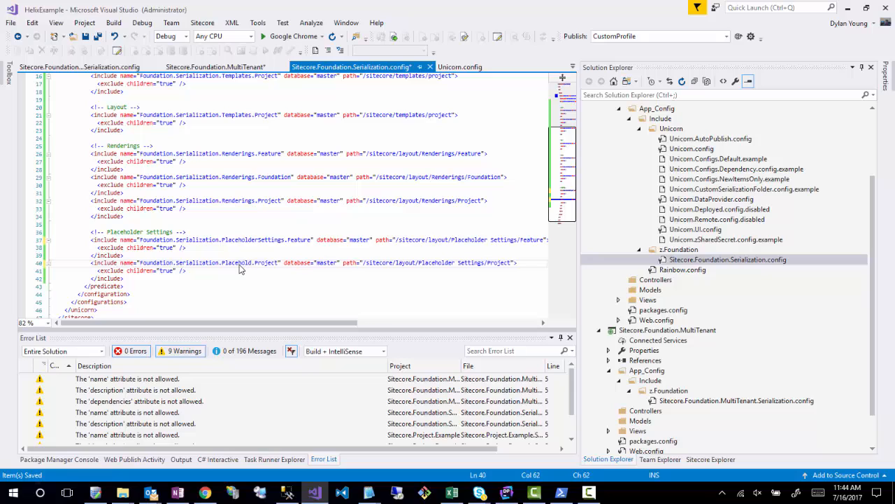
{"action": "type", "text": "erSett"}
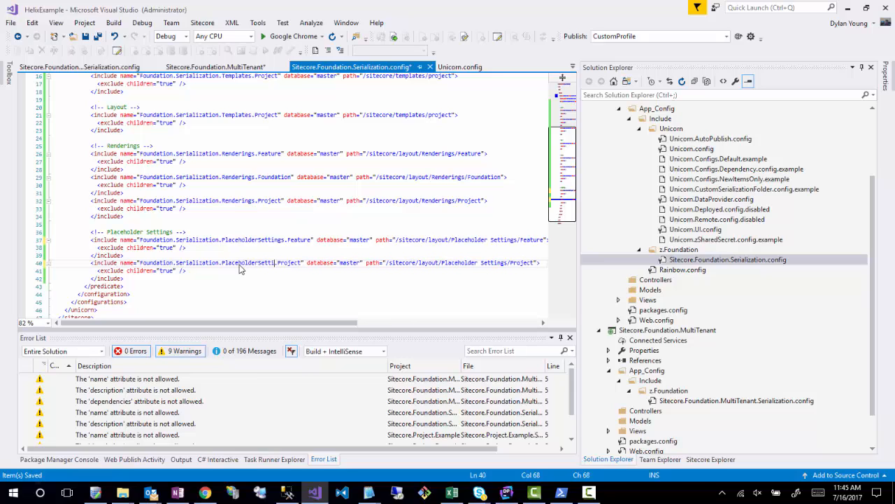
{"action": "type", "text": "ings"}
- Change the Layout section's include name to Foundation.Serialization.Layouts.Project
{"action": "scroll", "coordinate": [310, 244], "scroll_direction": "up", "scroll_amount": 2}
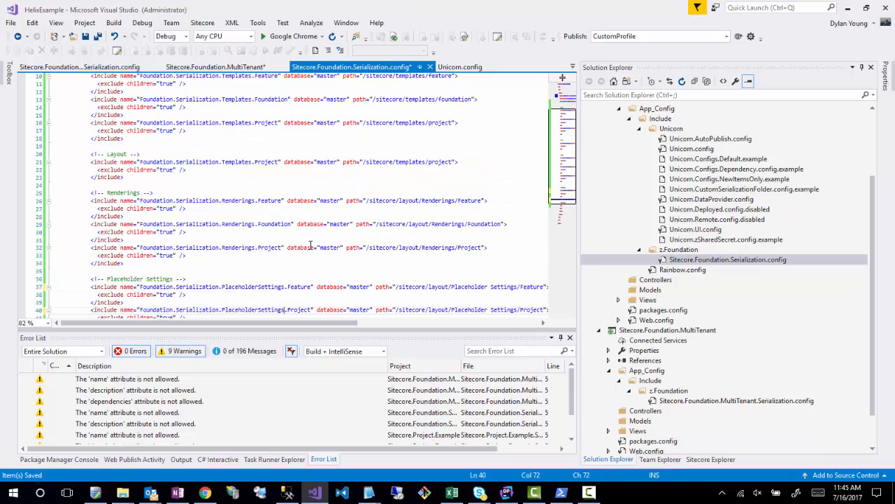
{"action": "left_click", "coordinate": [409, 161]}
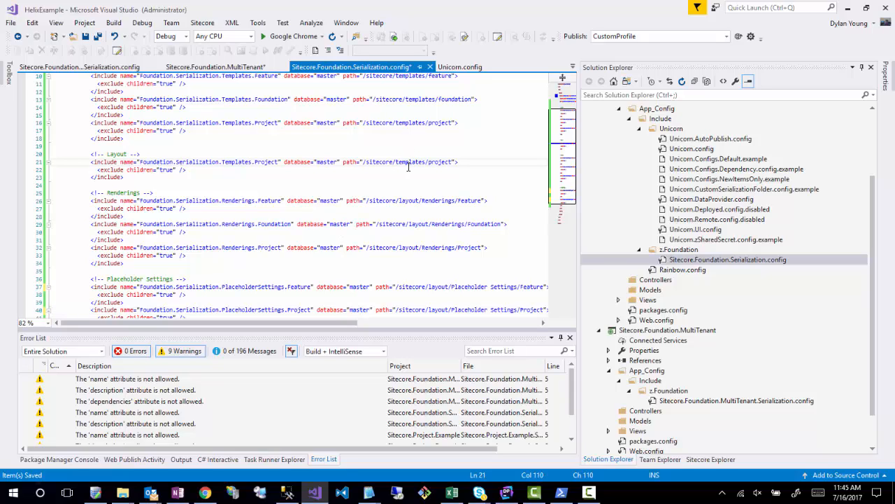
{"action": "double_click", "coordinate": [235, 161]}
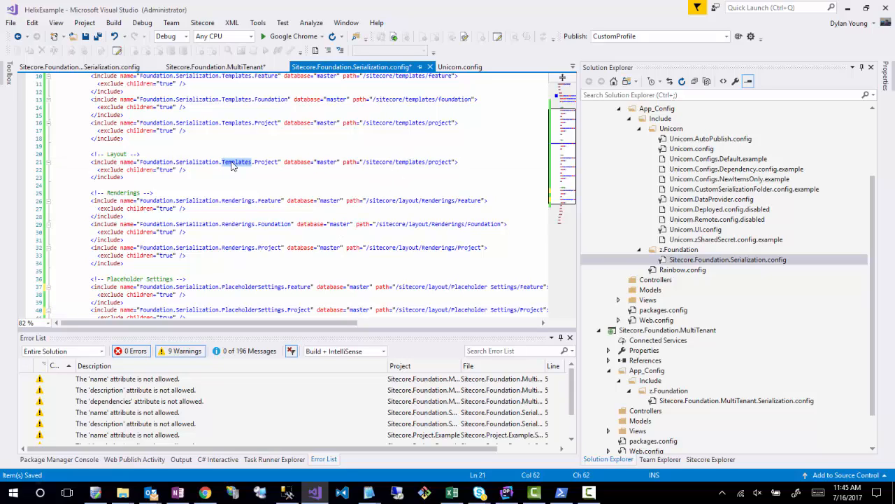
{"action": "type", "text": "Layouts"}
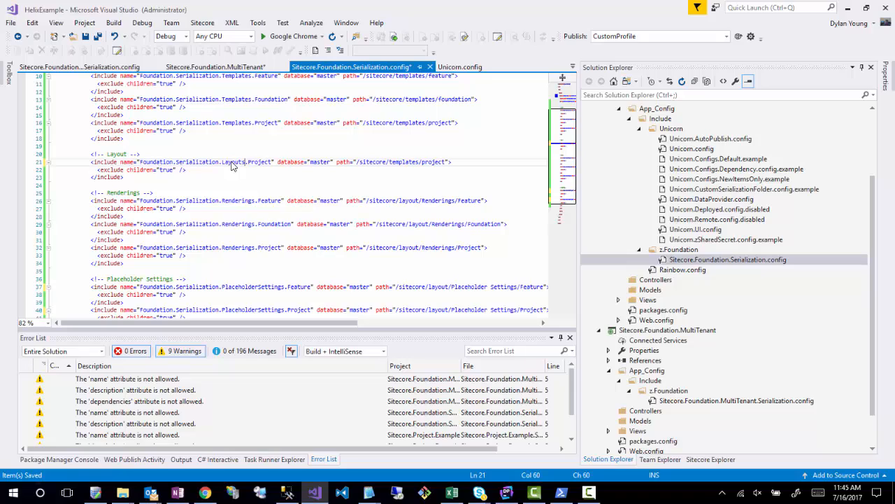
- Set the Layout include's path to /sitecore/templates/layout/layouts/Project and save the config file
{"action": "double_click", "coordinate": [437, 161]}
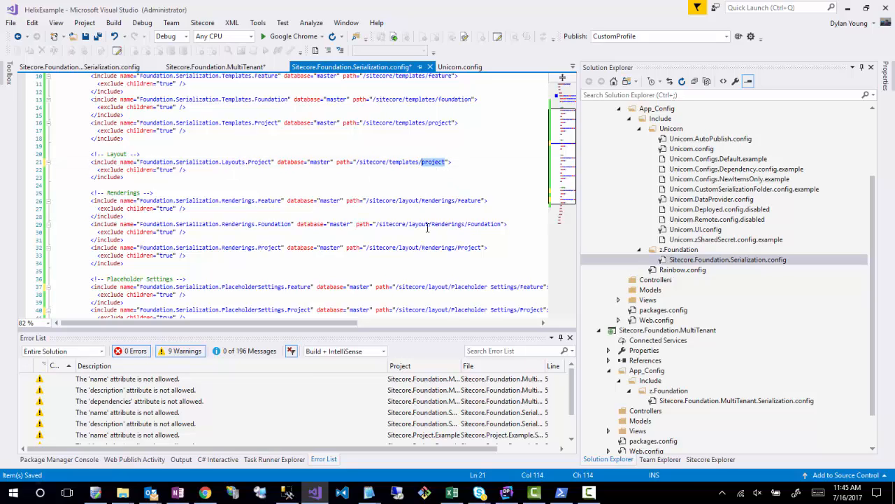
{"action": "type", "text": "layout/l"}
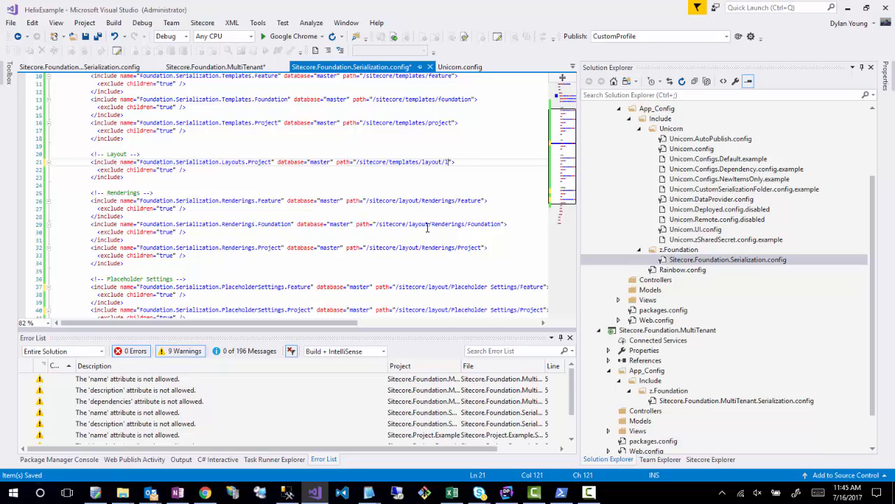
{"action": "type", "text": "ayouts/Project"}
{"action": "left_click", "coordinate": [424, 178]}
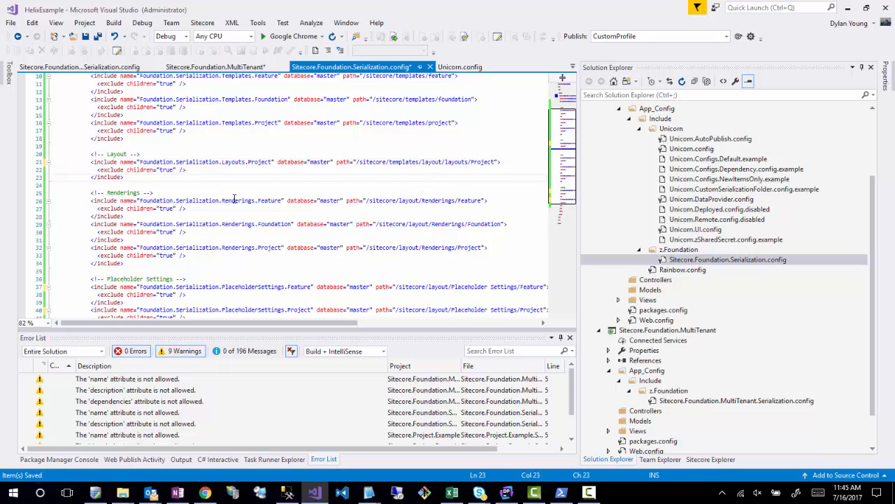
{"action": "key", "text": "ctrl+s"}
- Save the pending changes in the Sitecore.Foundation.MultiTenant project properties
{"action": "left_click", "coordinate": [333, 224]}
{"action": "scroll", "coordinate": [334, 226], "scroll_direction": "down", "scroll_amount": 4}
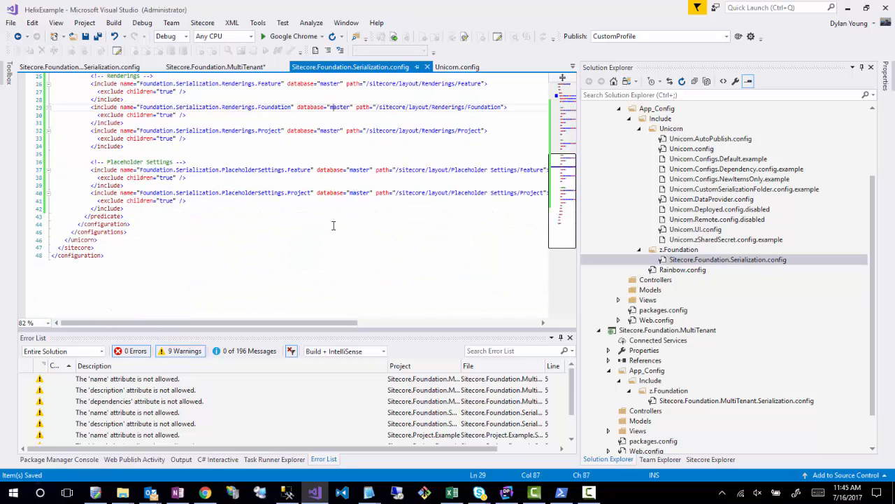
{"action": "scroll", "coordinate": [333, 225], "scroll_direction": "up", "scroll_amount": 8}
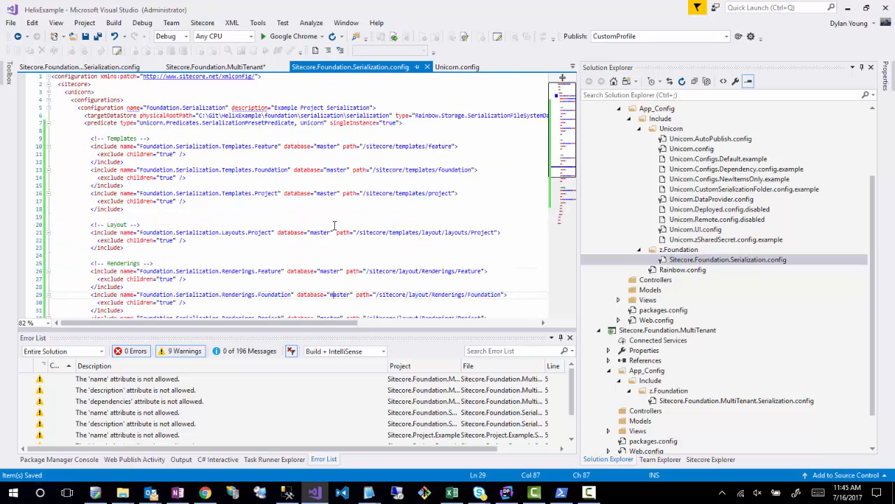
{"action": "scroll", "coordinate": [333, 225], "scroll_direction": "down", "scroll_amount": 3}
{"action": "scroll", "coordinate": [334, 225], "scroll_direction": "up", "scroll_amount": 3}
{"action": "left_click", "coordinate": [187, 67]}
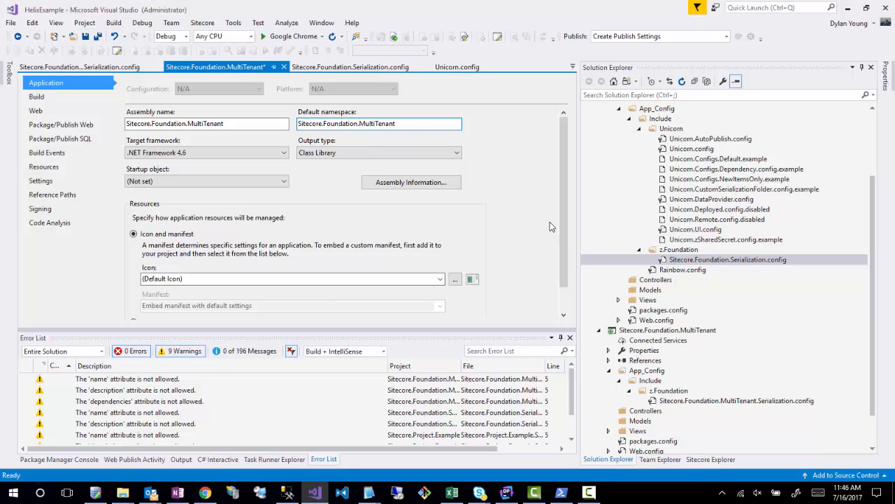
{"action": "key", "text": "ctrl+s"}
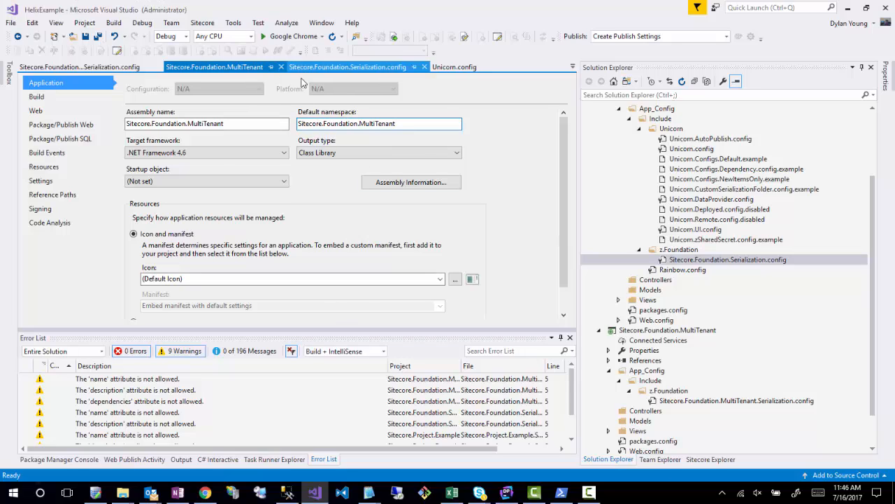
- Open Sitecore.Foundation.MultiTenant.Serialization.config and add an empty patch:after attribute at the end of the Foundation.MultiTenant configuration element
{"action": "scroll", "coordinate": [760, 275], "scroll_direction": "down", "scroll_amount": 2}
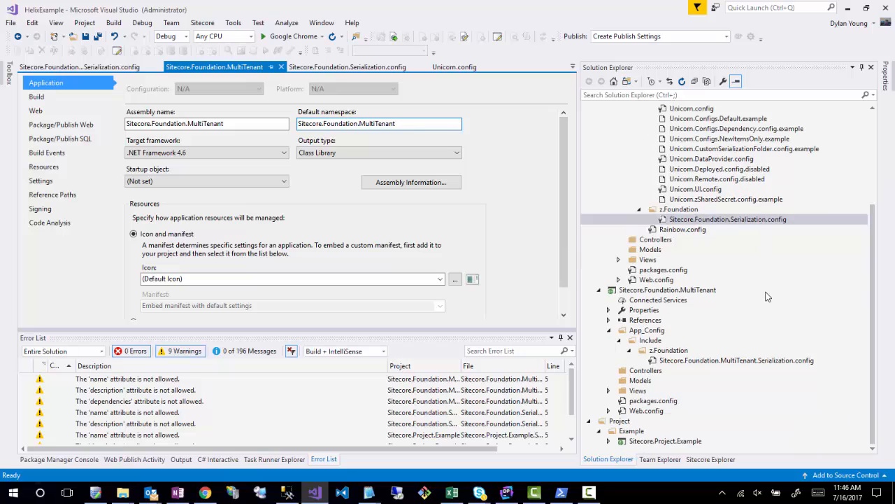
{"action": "double_click", "coordinate": [736, 361]}
{"action": "left_click", "coordinate": [272, 219]}
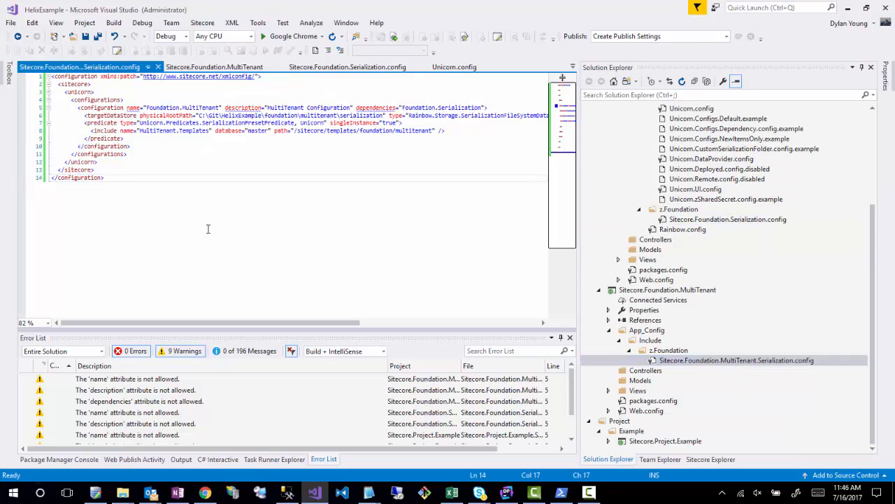
{"action": "left_click", "coordinate": [485, 107]}
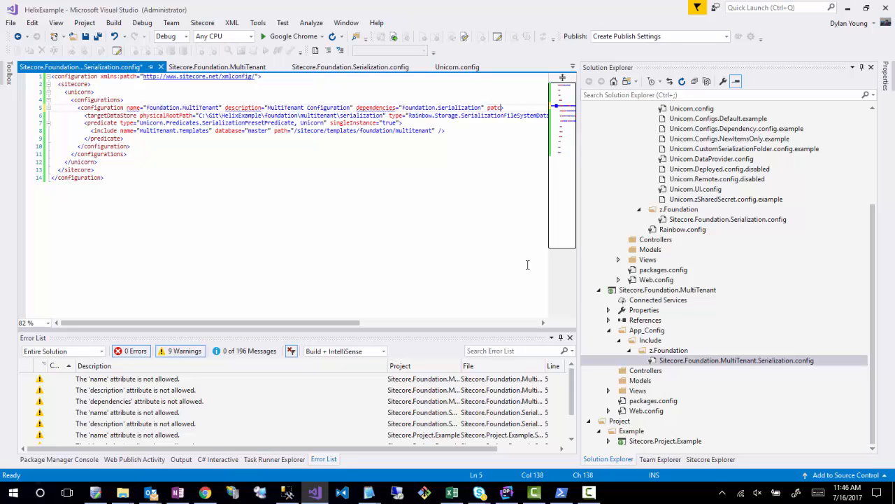
{"action": "type", "text": "patch:after=\"\"config\">"}
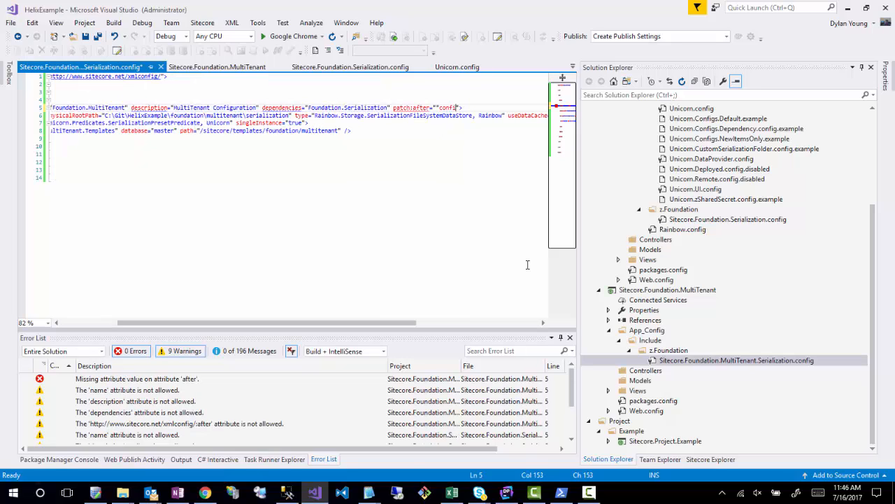
{"action": "key", "text": "BackSpace"}
{"action": "key", "text": "BackSpace"}
{"action": "key", "text": "BackSpace"}
{"action": "key", "text": "BackSpace"}
{"action": "key", "text": "BackSpace"}
{"action": "key", "text": "BackSpace"}
{"action": "key", "text": "BackSpace"}
{"action": "type", "text": "configurati"}
{"action": "type", "text": "on[@"}
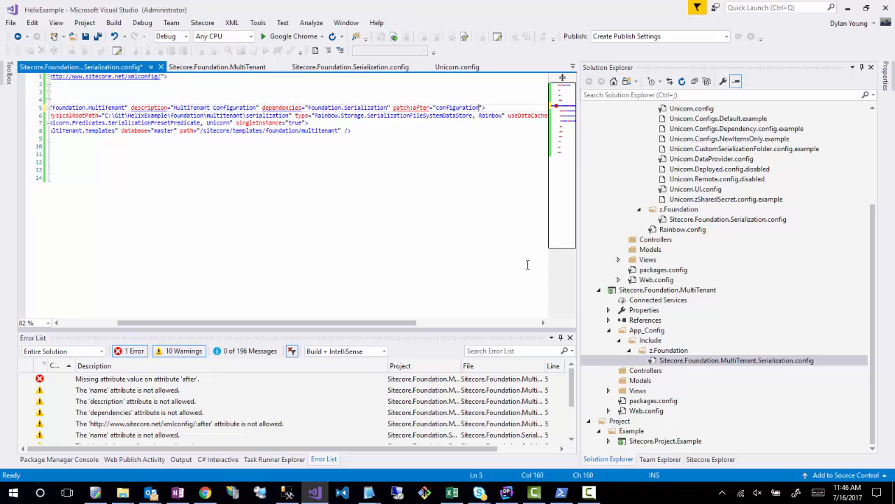
{"action": "type", "text": "name='"}
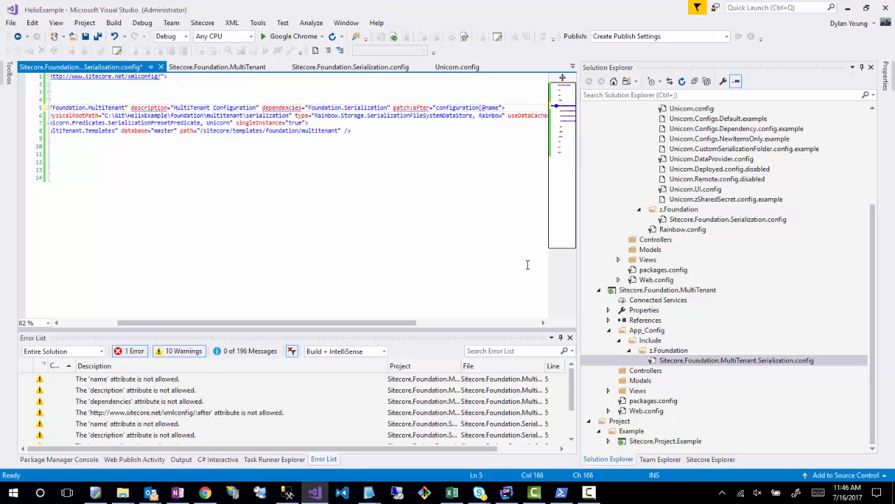
{"action": "type", "text": "Foundatio"}
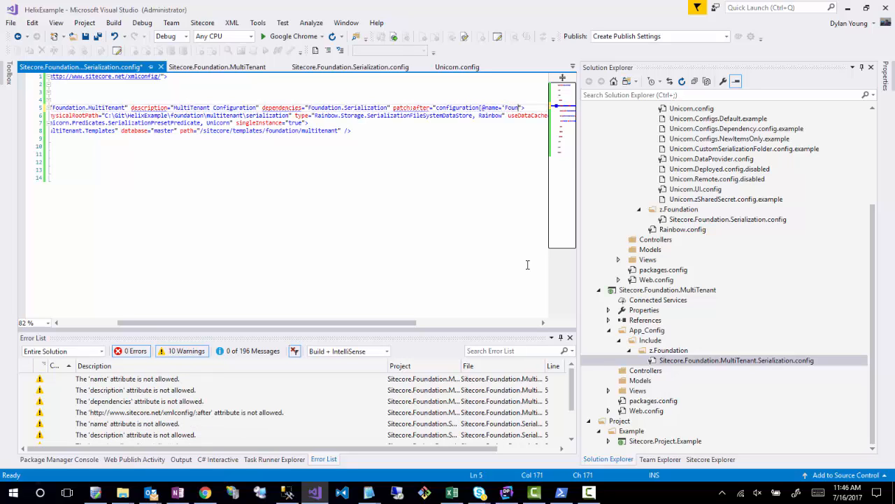
{"action": "type", "text": "n.Seri"}
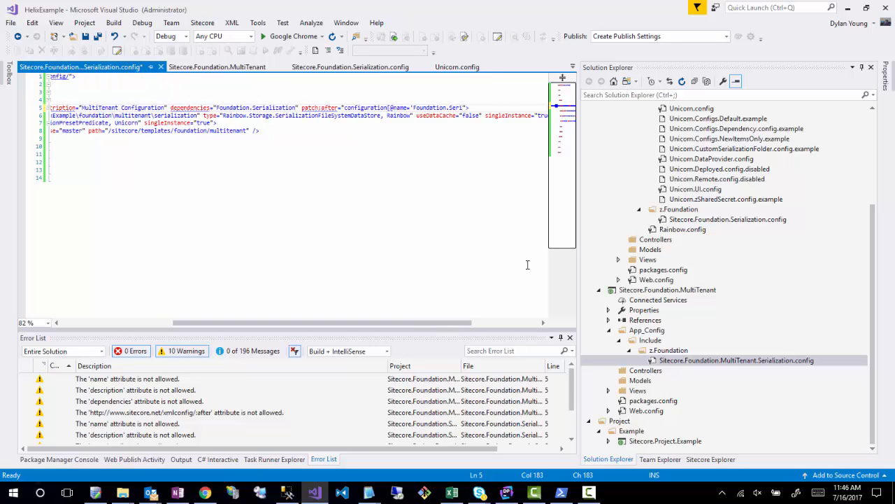
{"action": "type", "text": "alization']"}
{"action": "left_click", "coordinate": [294, 148]}
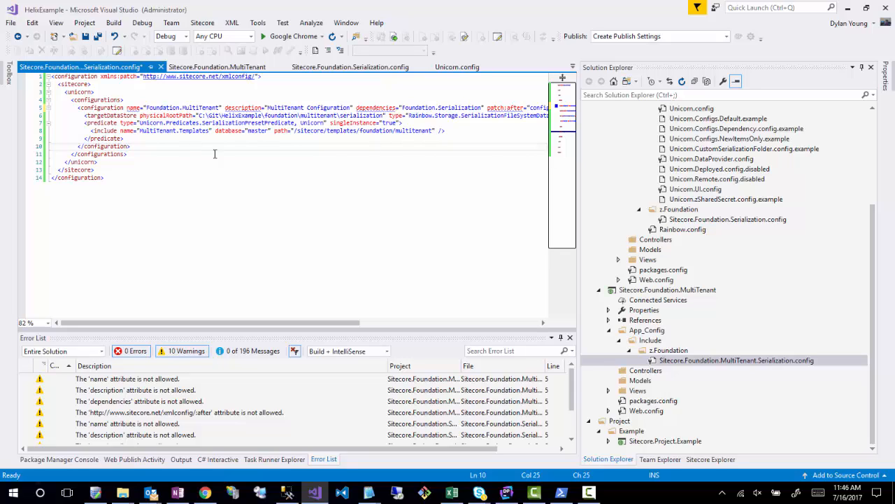
{"action": "left_click", "coordinate": [418, 132]}
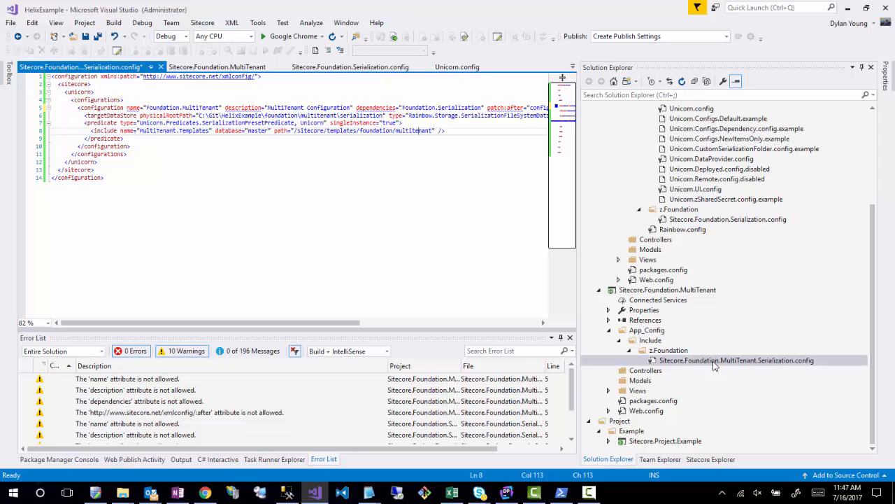
- Open Sitecore.Project.Example.Serialization.config and change the configuration name in its patch:after attribute to Foundation.MultiTenant
{"action": "left_click", "coordinate": [608, 441]}
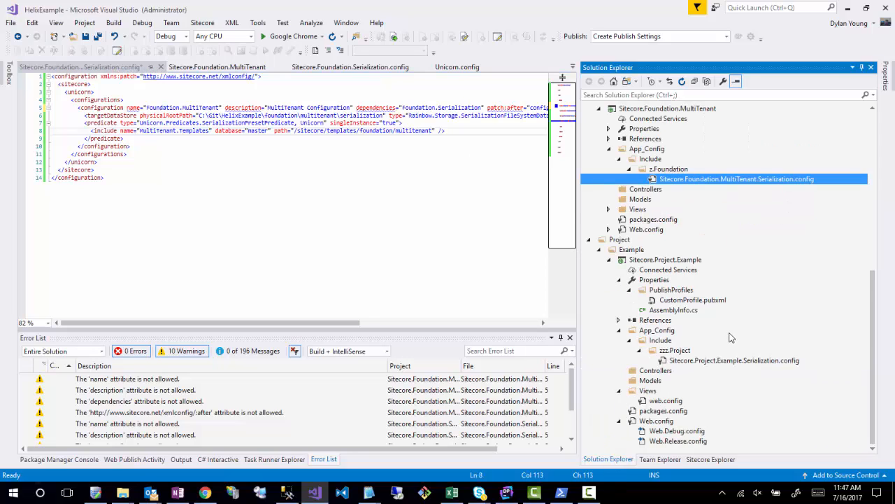
{"action": "double_click", "coordinate": [666, 361]}
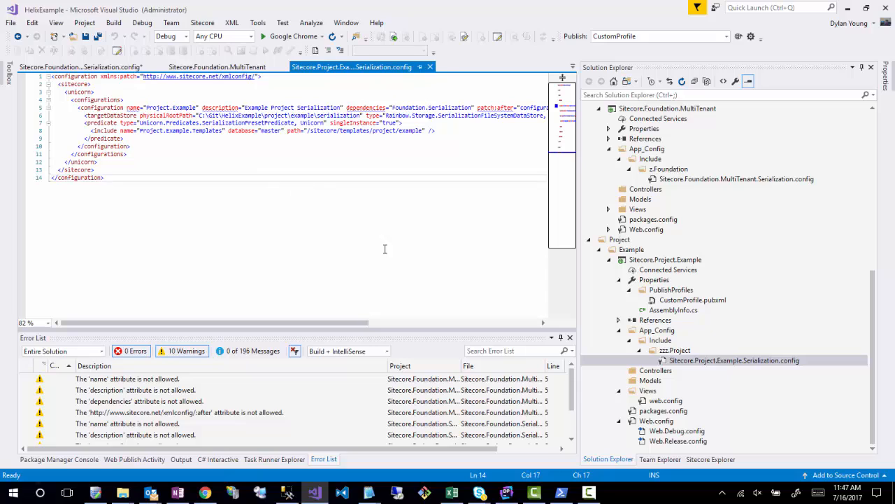
{"action": "left_click", "coordinate": [198, 130]}
{"action": "left_click_drag", "start_coordinate": [326, 323], "coordinate": [473, 356]}
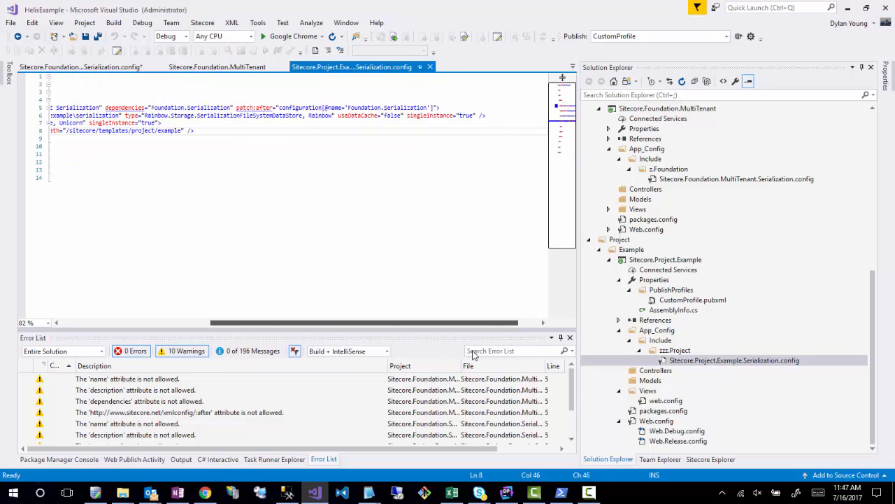
{"action": "left_click", "coordinate": [282, 109]}
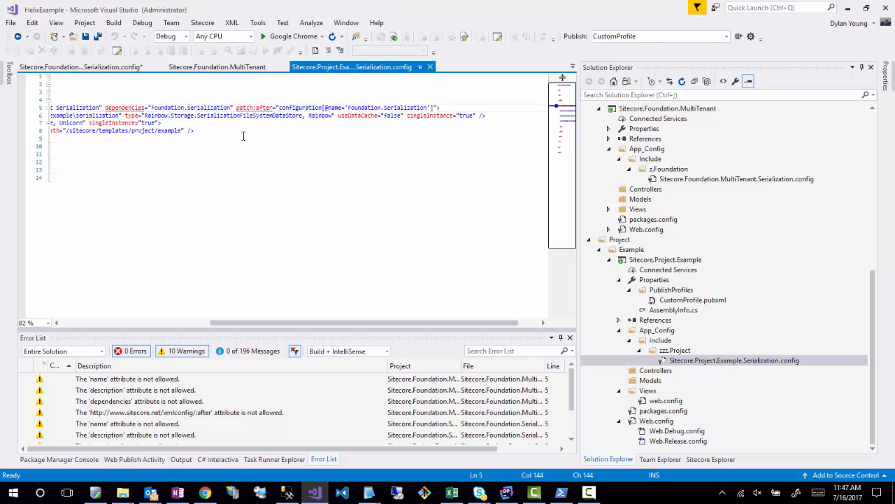
{"action": "double_click", "coordinate": [406, 108]}
{"action": "type", "text": "MultiTenant"}
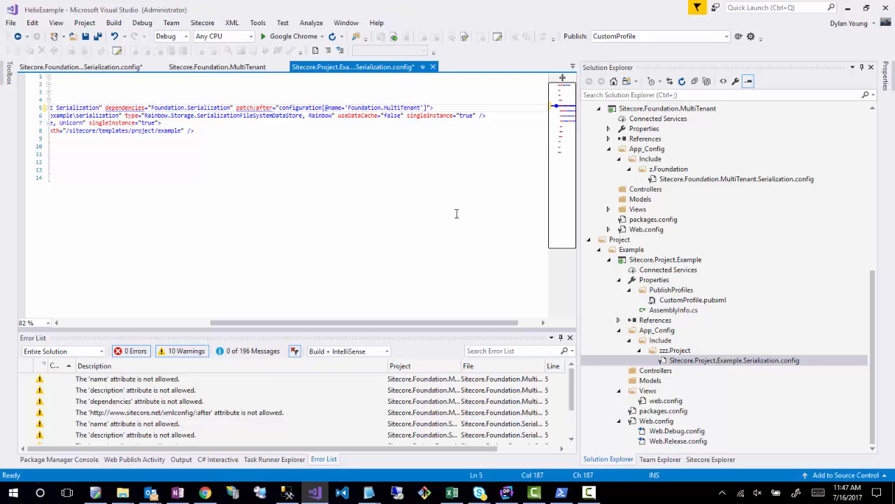
- Add Foundation.MultiTenant to the Project.Example configuration's dependencies, separated by a comma from Foundation.Serialization
{"action": "left_click", "coordinate": [309, 175]}
{"action": "left_click", "coordinate": [472, 111]}
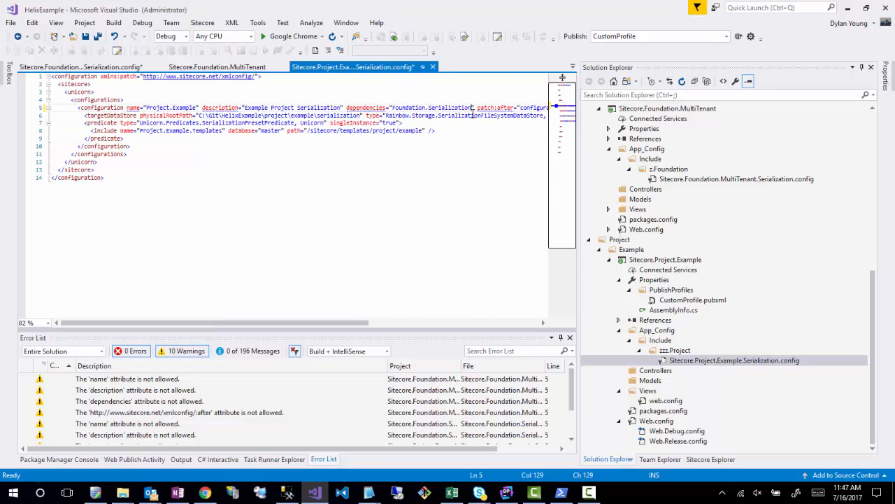
{"action": "type", "text": ",Foundation."}
{"action": "type", "text": "MultiTen"}
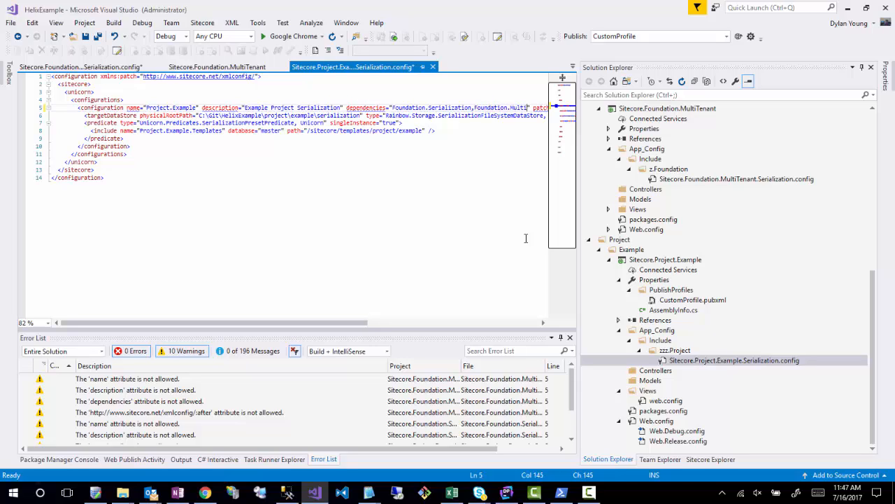
{"action": "type", "text": "ant"}
- Insert an include element named Project.Example.Content at the start of the predicate, above the Project.Example.Templates include
{"action": "left_click", "coordinate": [419, 123]}
{"action": "key", "text": "Return"}
{"action": "key", "text": "Return"}
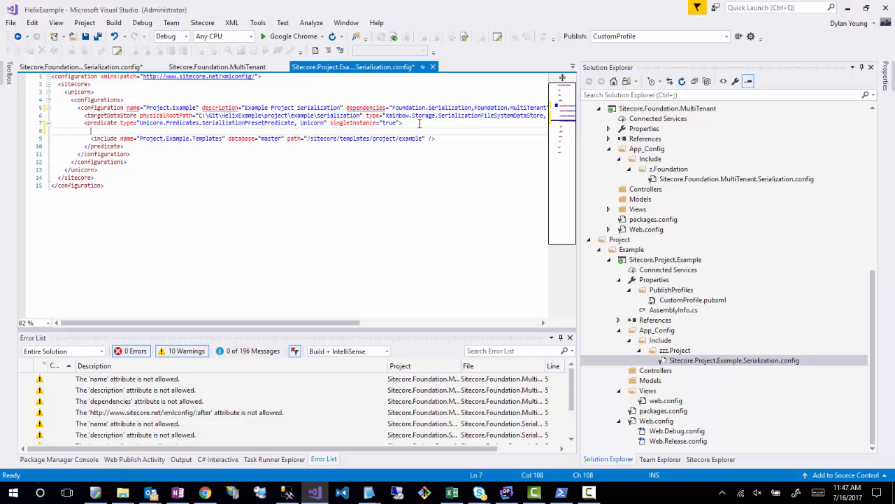
{"action": "key", "text": "Up"}
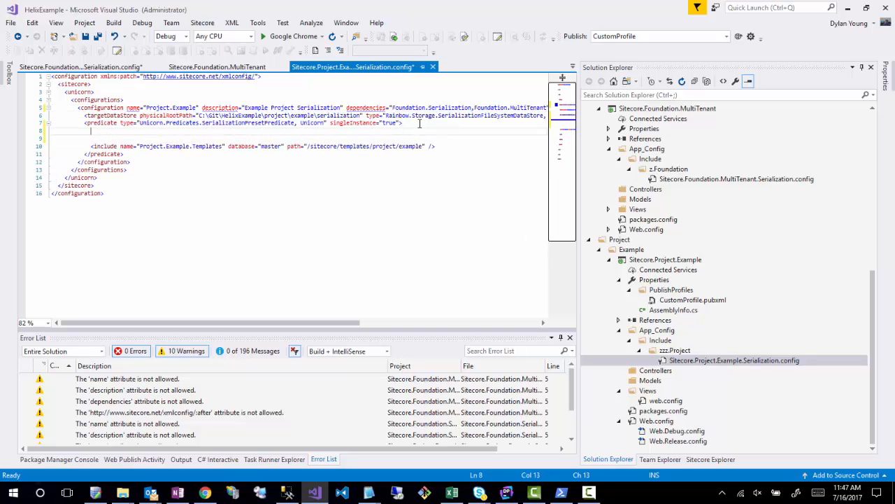
{"action": "type", "text": "<include name"}
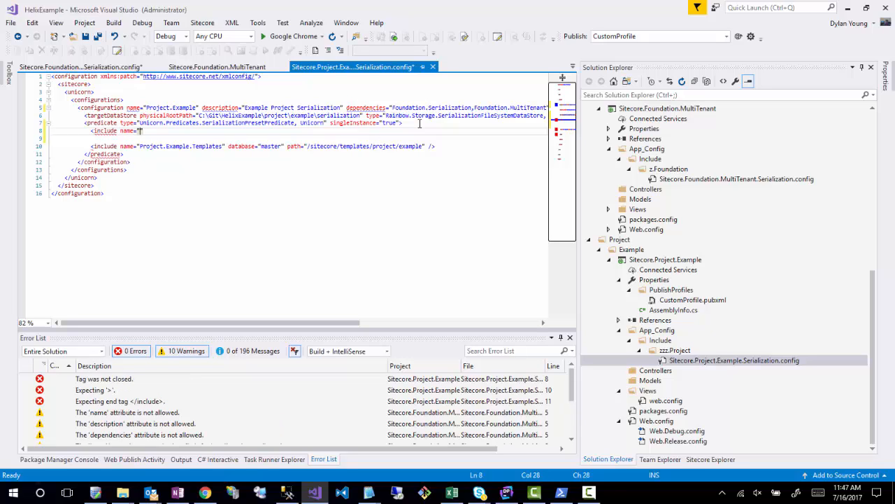
{"action": "type", "text": "=\"Project.Example.Content\" databas"}
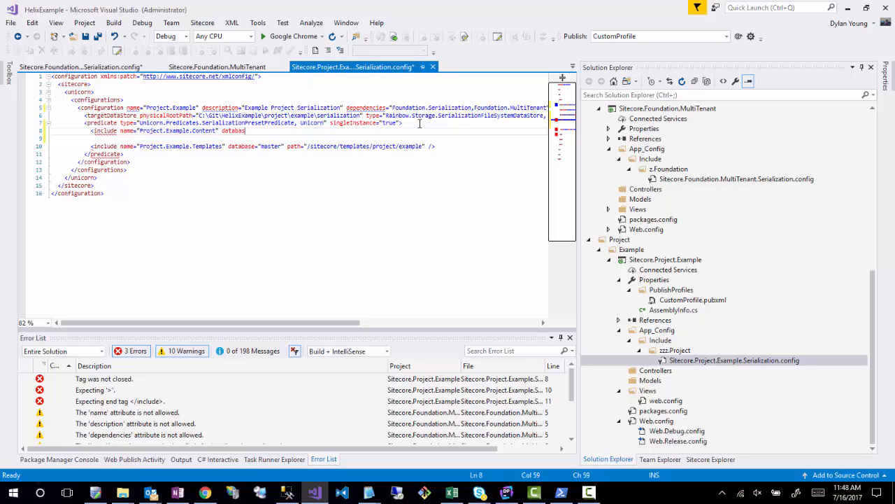
- Complete the Project.Example.Content include with database master and path /sitecore/content, and save the config file
{"action": "type", "text": "mast"}
{"action": "type", "text": "er\" path"}
{"action": "type", "text": "=\""}
{"action": "type", "text": "/sitecore/"}
{"action": "type", "text": "templates/"}
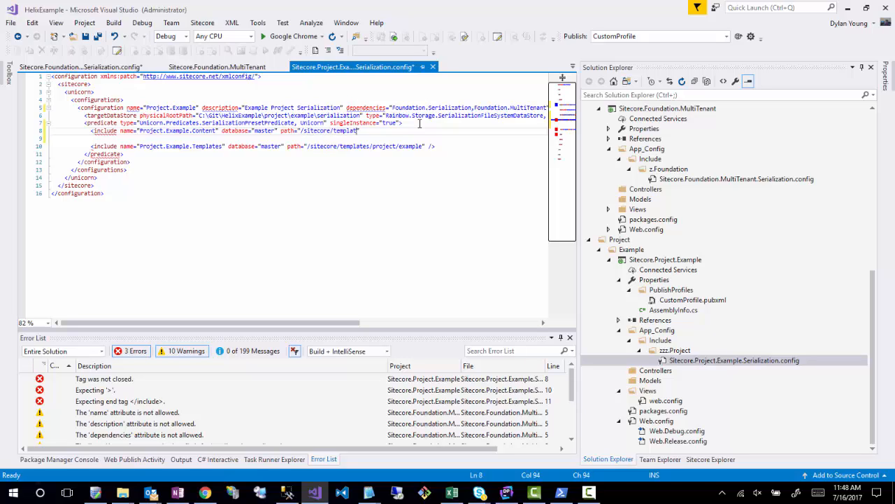
{"action": "key", "text": "BackSpace"}
{"action": "key", "text": "BackSpace"}
{"action": "key", "text": "BackSpace"}
{"action": "key", "text": "BackSpace"}
{"action": "key", "text": "BackSpace"}
{"action": "key", "text": "BackSpace"}
{"action": "key", "text": "BackSpace"}
{"action": "key", "text": "BackSpace"}
{"action": "key", "text": "BackSpace"}
{"action": "key", "text": "BackSpace"}
{"action": "type", "text": "content\">"}
{"action": "left_click", "coordinate": [369, 240]}
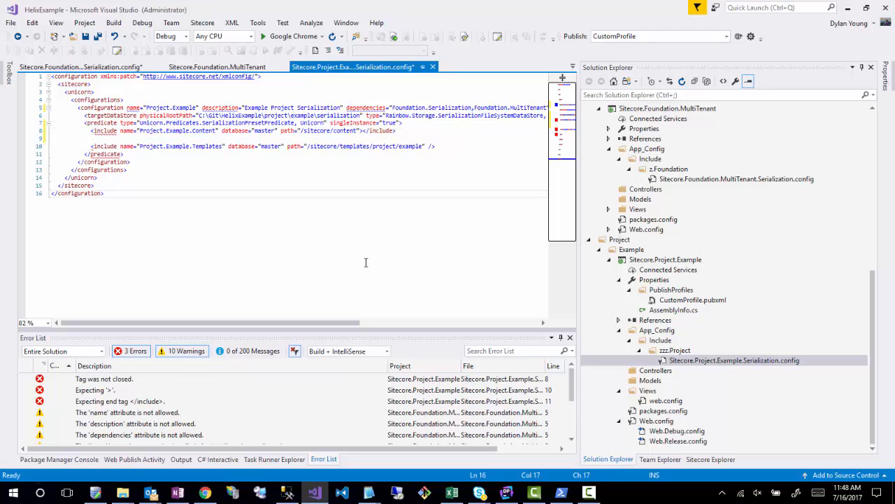
{"action": "key", "text": "ctrl+s"}
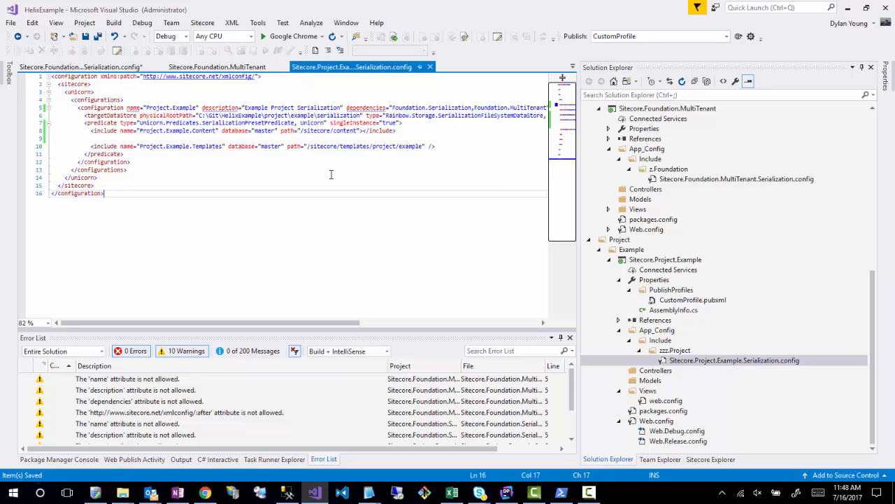
- Publish the Sitecore.Project.Example project with the CustomProfile publish profile
{"action": "key", "text": "Up"}
{"action": "left_click", "coordinate": [738, 38]}
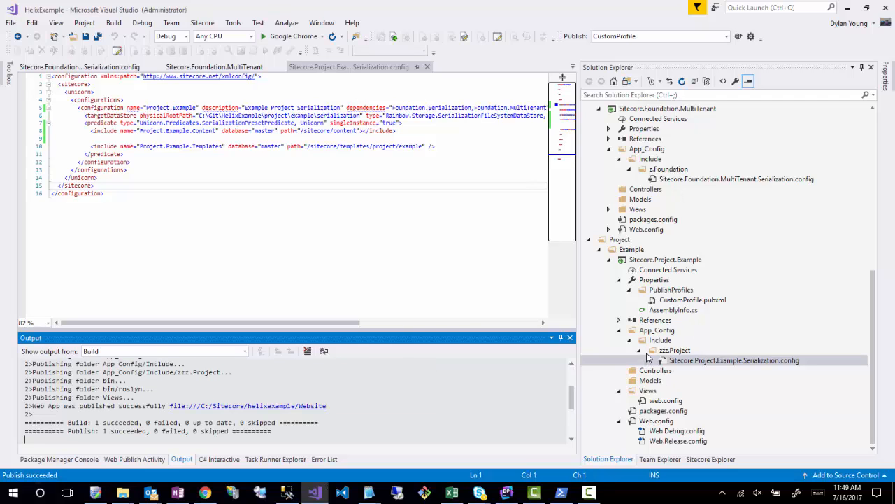
- Create an IIS, FTP, etc. publish profile for the Sitecore.Foundation.MultiTenant project and set its publish method to File System
{"action": "scroll", "coordinate": [720, 329], "scroll_direction": "up", "scroll_amount": 5}
{"action": "scroll", "coordinate": [725, 342], "scroll_direction": "down", "scroll_amount": 1}
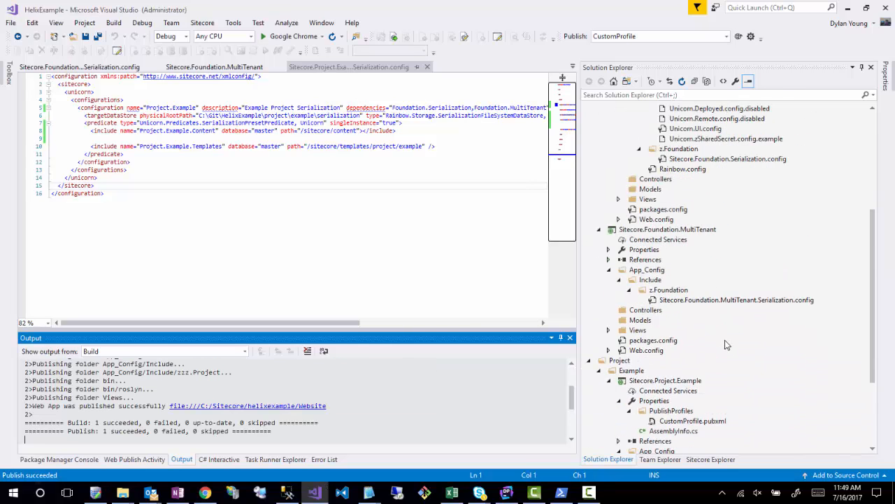
{"action": "left_click", "coordinate": [643, 250]}
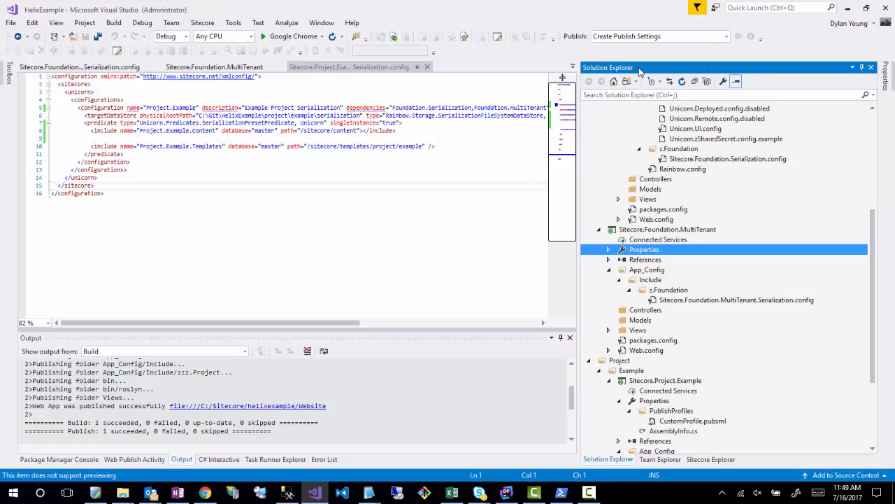
{"action": "left_click", "coordinate": [727, 36]}
{"action": "left_click", "coordinate": [655, 48]}
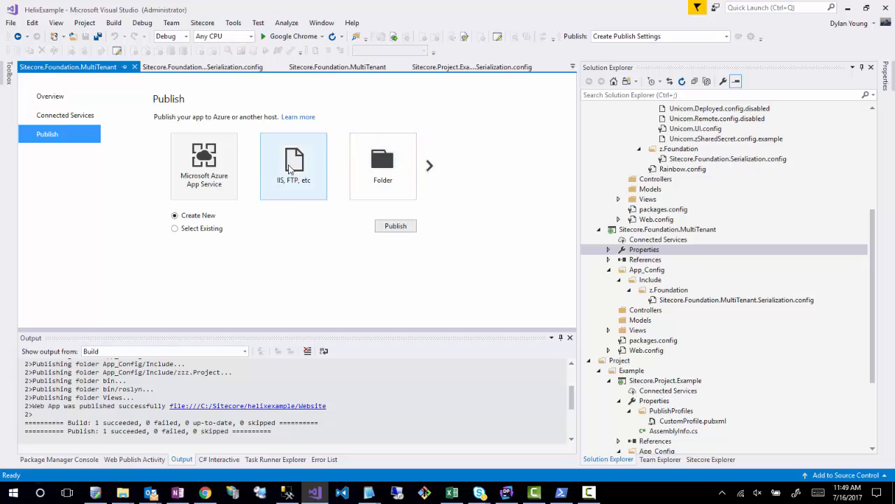
{"action": "left_click", "coordinate": [276, 194]}
{"action": "left_click", "coordinate": [391, 222]}
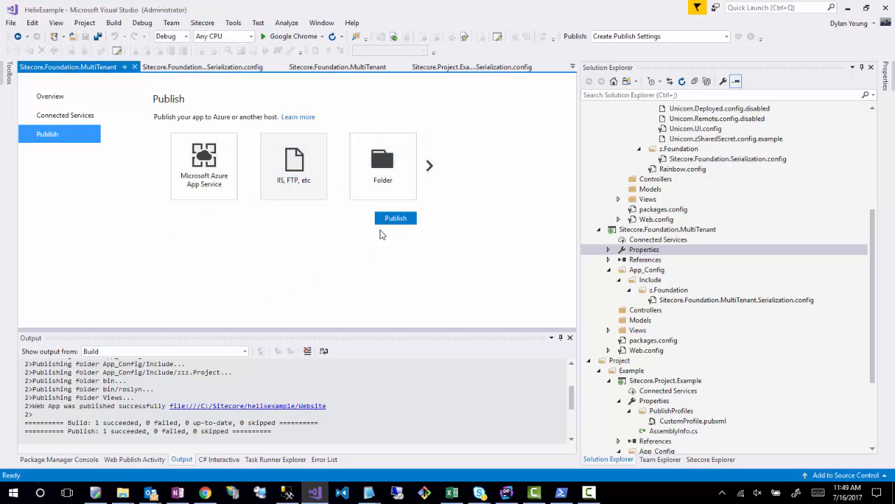
{"action": "left_click", "coordinate": [474, 178]}
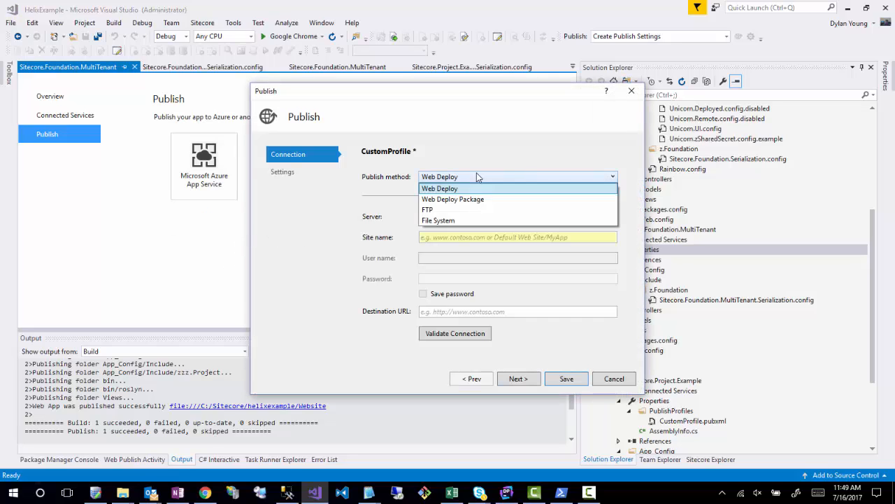
{"action": "left_click", "coordinate": [440, 221]}
- Set the profile's target location to the folder C:\Sitecore\helixexample\Website
{"action": "left_click", "coordinate": [626, 218]}
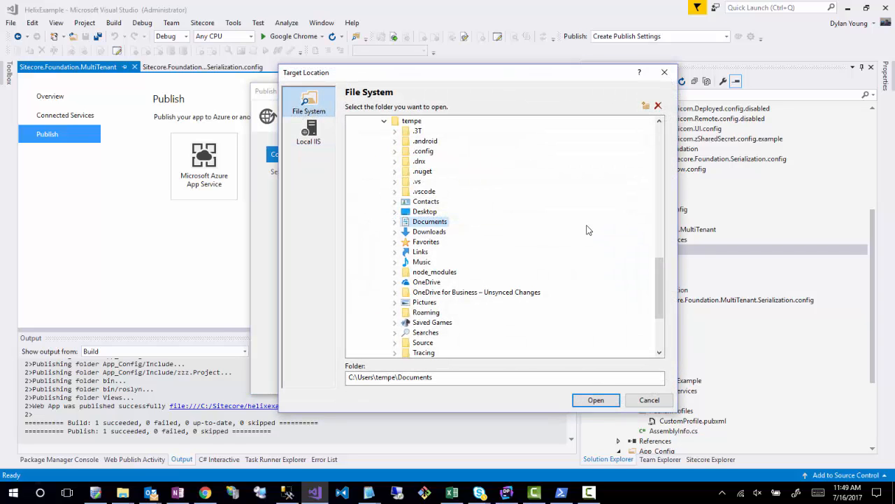
{"action": "left_click_drag", "start_coordinate": [670, 287], "coordinate": [653, 198]}
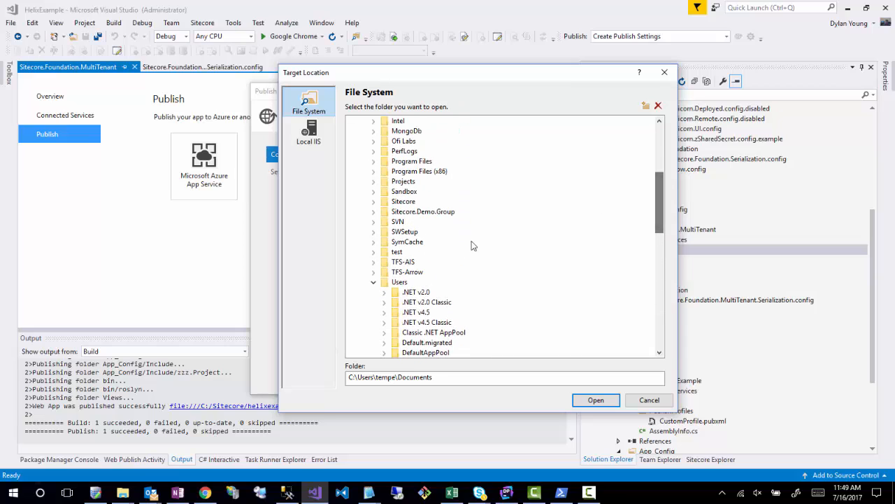
{"action": "left_click", "coordinate": [375, 202]}
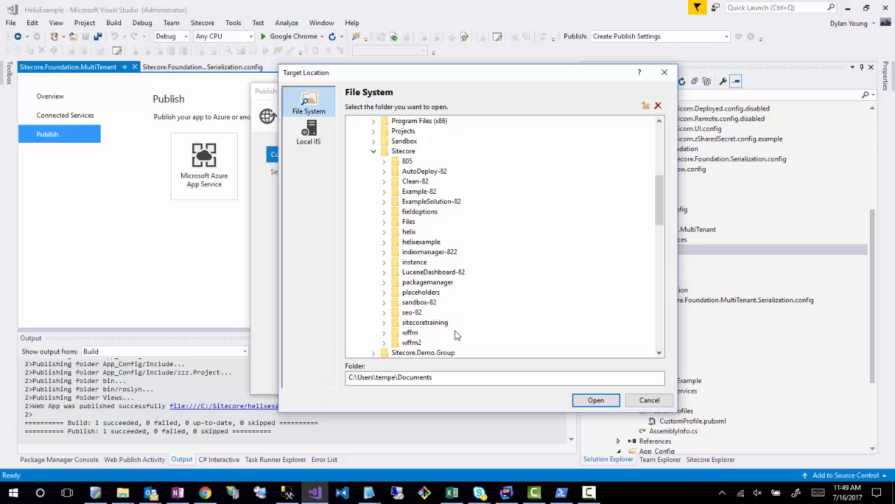
{"action": "left_click", "coordinate": [398, 245]}
{"action": "left_click", "coordinate": [384, 243]}
{"action": "left_click", "coordinate": [423, 272]}
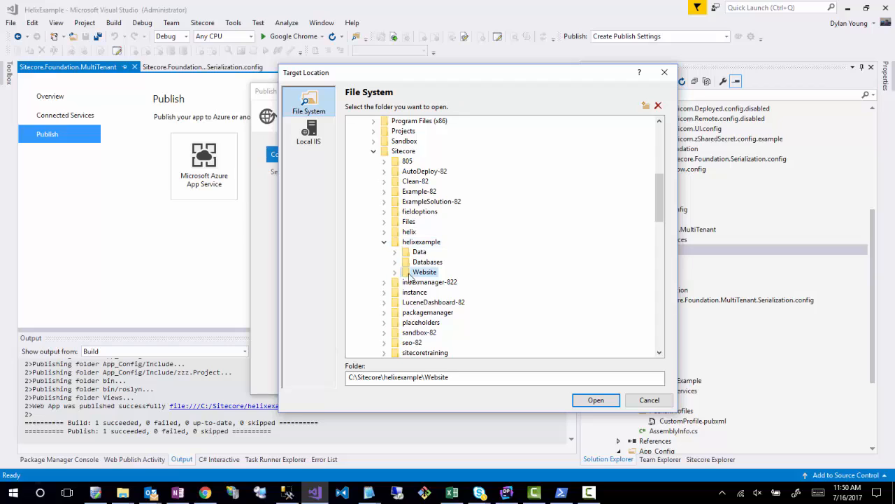
{"action": "left_click", "coordinate": [594, 399]}
- Review the file publish options with the Release configuration, then save the profile and publish Sitecore.Foundation.MultiTenant
{"action": "left_click", "coordinate": [524, 381]}
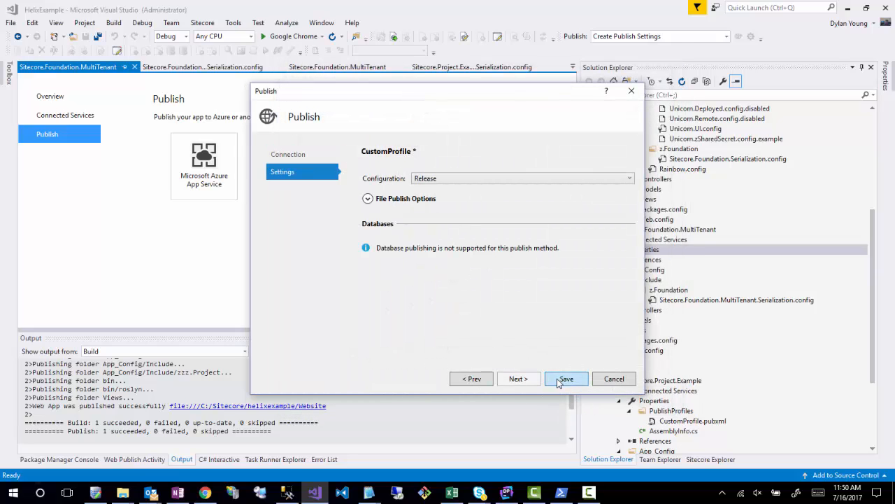
{"action": "left_click", "coordinate": [381, 197]}
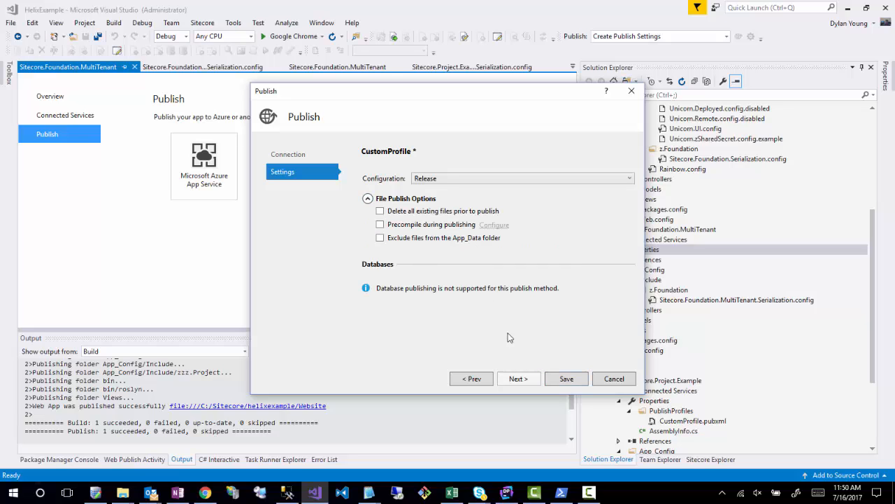
{"action": "left_click", "coordinate": [560, 379]}
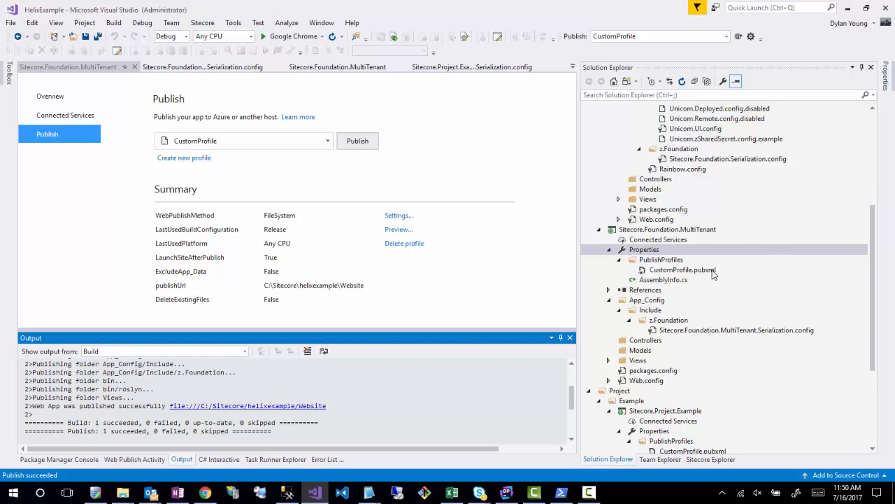
- Publish the Sitecore.Foundation.Serialization project with the CustomProfile publish profile
{"action": "scroll", "coordinate": [714, 275], "scroll_direction": "up", "scroll_amount": 6}
{"action": "left_click", "coordinate": [642, 159]}
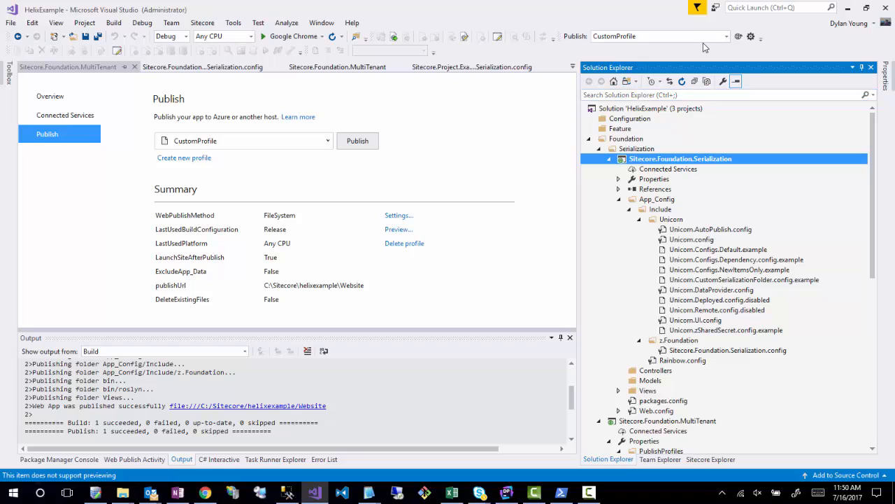
{"action": "left_click", "coordinate": [738, 38]}
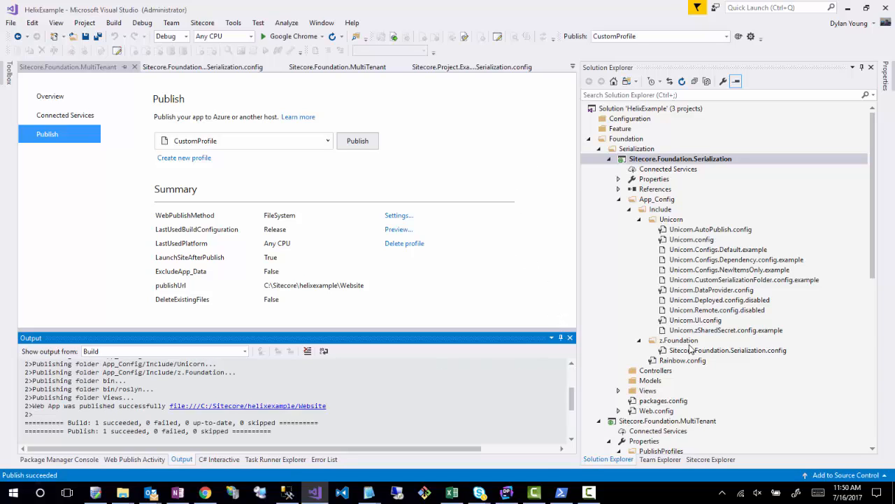
- Switch to Chrome and load the Unicorn control panel at helixexample.local/unicorn.aspx
{"action": "scroll", "coordinate": [689, 348], "scroll_direction": "down", "scroll_amount": 10}
{"action": "left_click", "coordinate": [199, 493]}
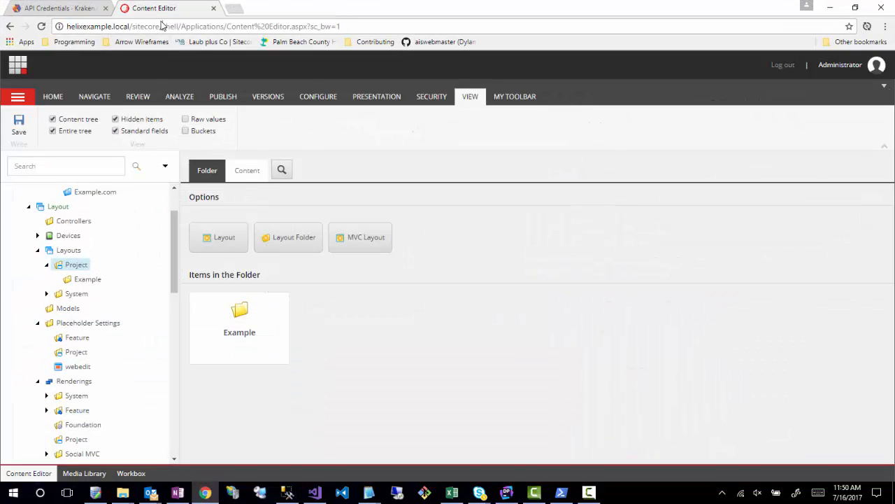
{"action": "left_click_drag", "start_coordinate": [132, 26], "coordinate": [874, 108]}
{"action": "type", "text": "u"}
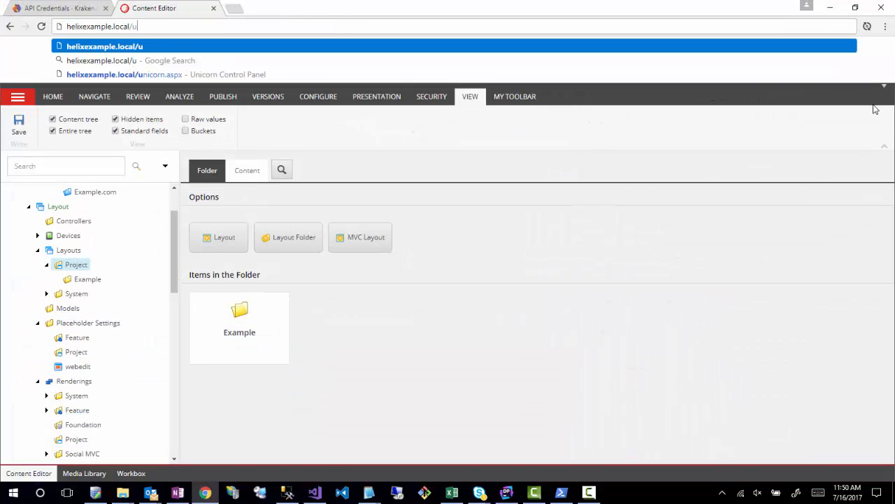
{"action": "type", "text": "nicorn.aspx"}
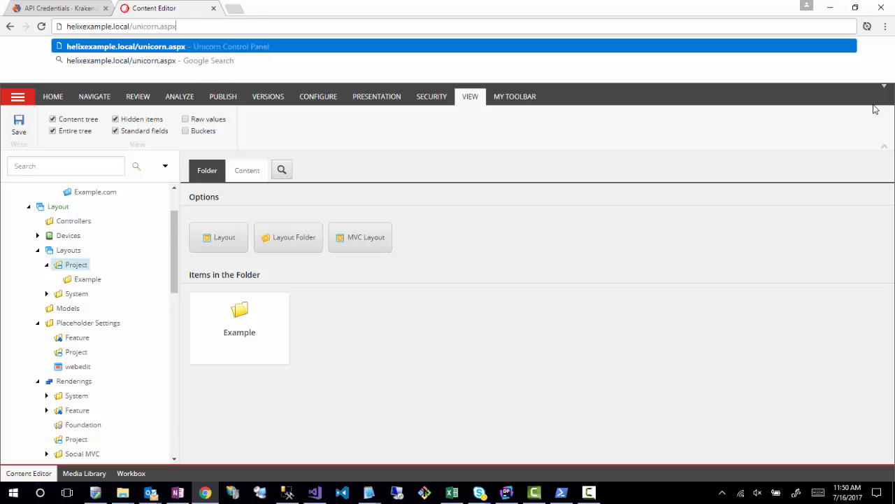
{"action": "key", "text": "Return"}
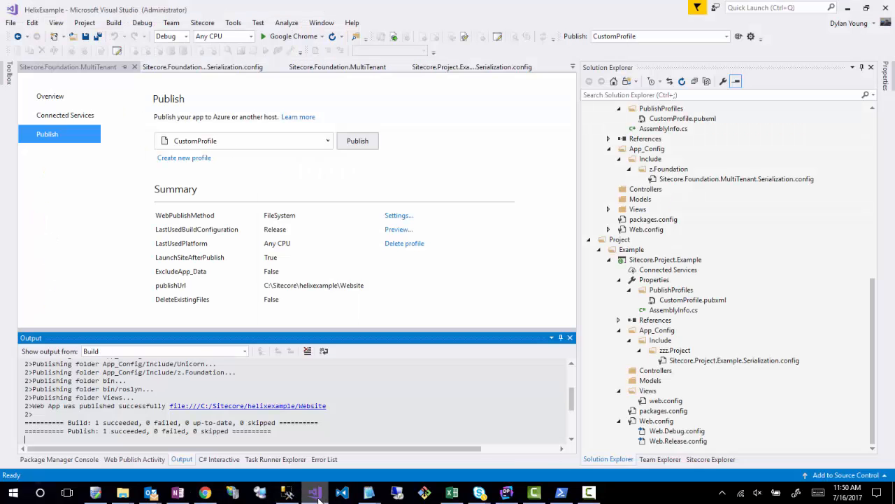
- Review Sitecore.Project.Example.Serialization.config in Visual Studio, and return to Chrome to read the response of the Unicorn page
{"action": "left_click", "coordinate": [314, 492]}
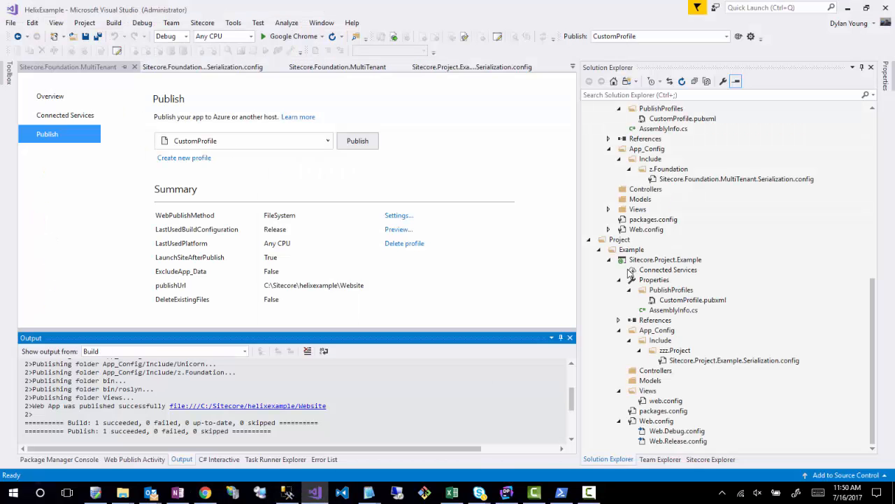
{"action": "double_click", "coordinate": [691, 360]}
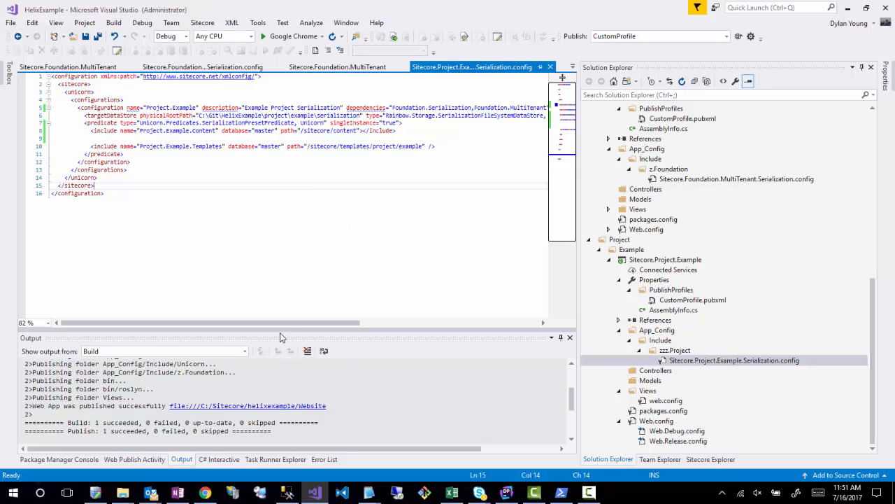
{"action": "mouse_move", "coordinate": [287, 326]}
{"action": "left_mouse_down"}
{"action": "mouse_move", "coordinate": [351, 324]}
{"action": "mouse_move", "coordinate": [300, 324]}
{"action": "left_mouse_up"}
{"action": "left_click", "coordinate": [847, 8]}
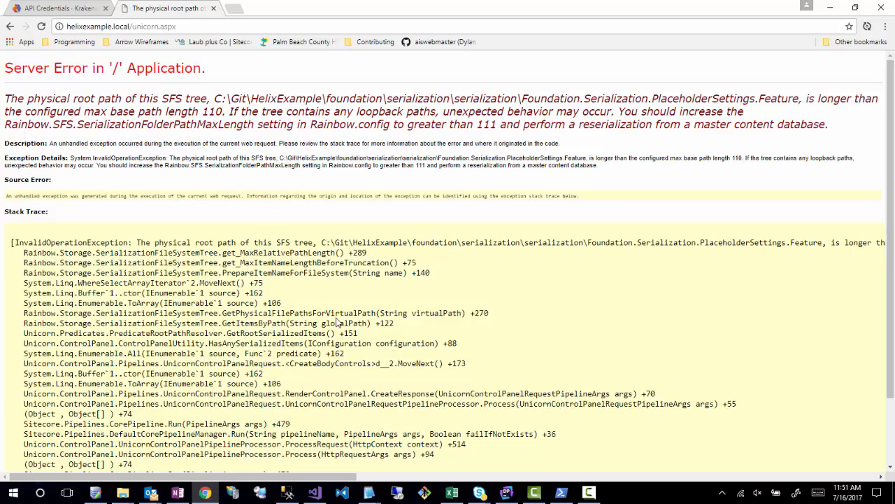
{"action": "left_click_drag", "start_coordinate": [290, 472], "coordinate": [446, 134]}
- Return to Visual Studio and look through Unicorn.config in Sitecore.Foundation.Serialization for the serialization folder path length setting
{"action": "left_click", "coordinate": [831, 9]}
{"action": "left_click", "coordinate": [314, 493]}
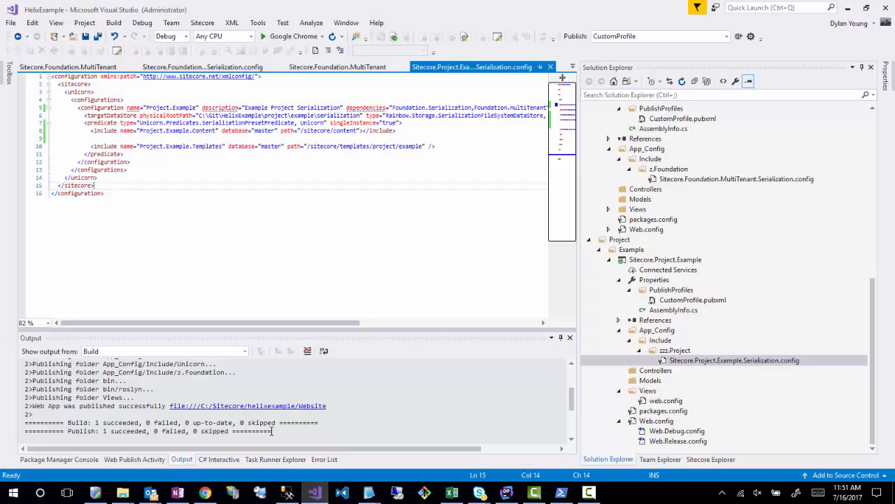
{"action": "scroll", "coordinate": [705, 261], "scroll_direction": "up", "scroll_amount": 6}
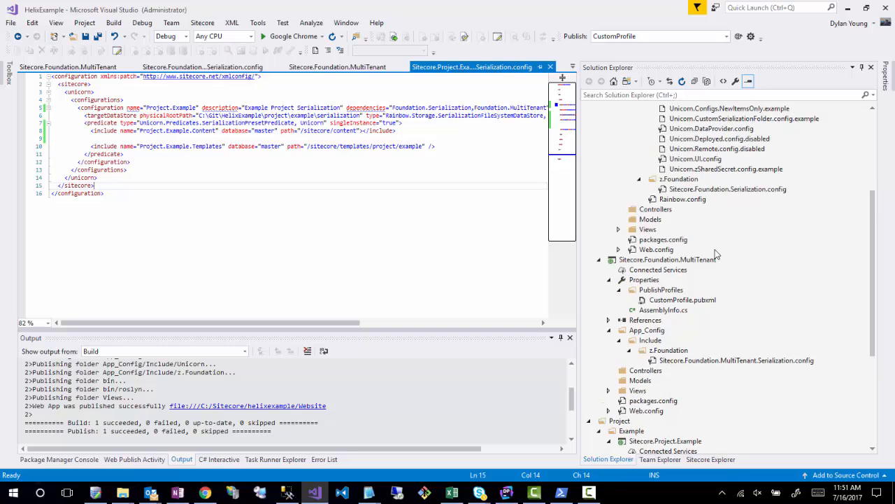
{"action": "left_click", "coordinate": [706, 259]}
{"action": "scroll", "coordinate": [706, 259], "scroll_direction": "up", "scroll_amount": 5}
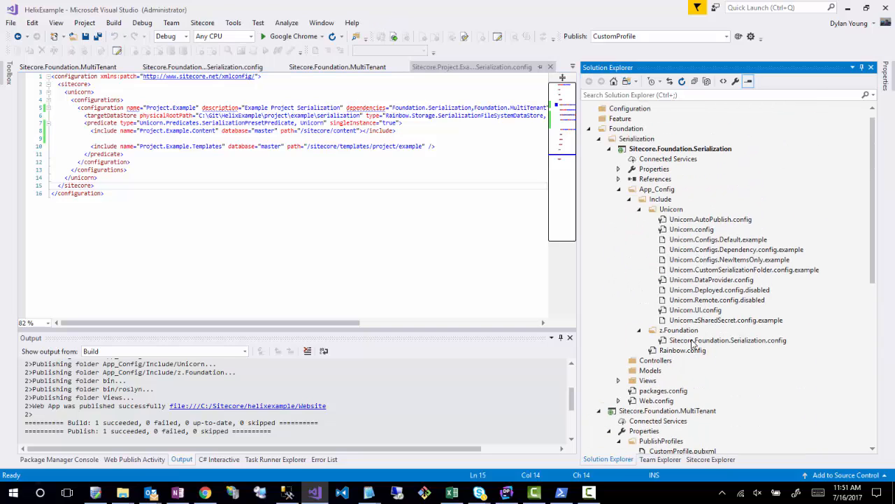
{"action": "left_click", "coordinate": [689, 230]}
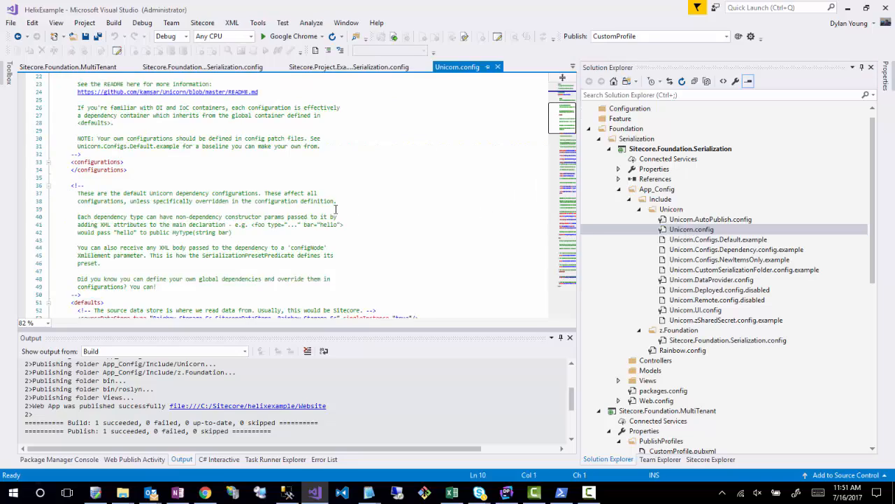
{"action": "scroll", "coordinate": [336, 210], "scroll_direction": "down", "scroll_amount": 4}
{"action": "scroll", "coordinate": [335, 209], "scroll_direction": "up", "scroll_amount": 14}
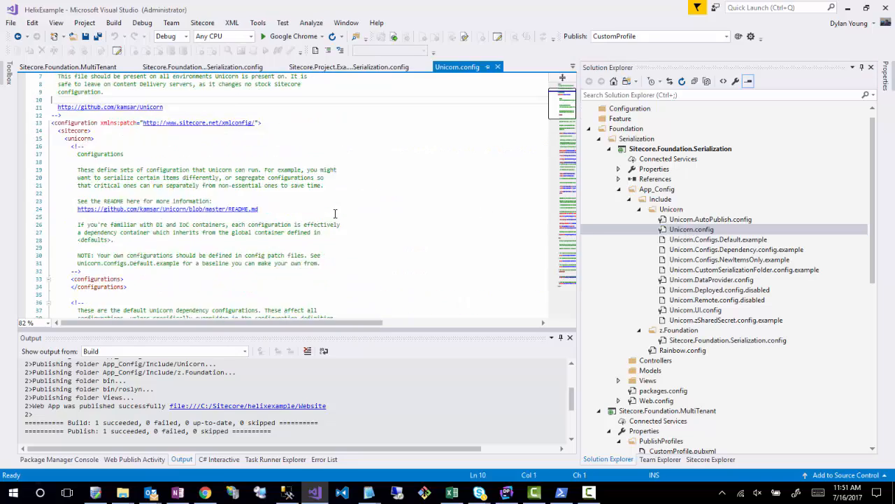
{"action": "scroll", "coordinate": [336, 210], "scroll_direction": "down", "scroll_amount": 16}
{"action": "scroll", "coordinate": [336, 219], "scroll_direction": "down", "scroll_amount": 6}
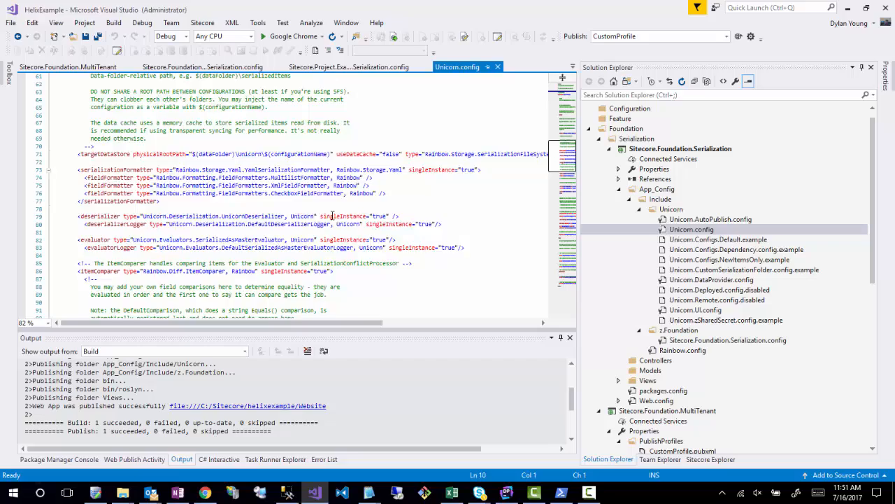
- Recheck the server error in Chrome, then set Rainbow.SFS.SerializationFolderPathMaxLength to 120 in Visual Studio's Rainbow.config and save the file
{"action": "left_click", "coordinate": [205, 493]}
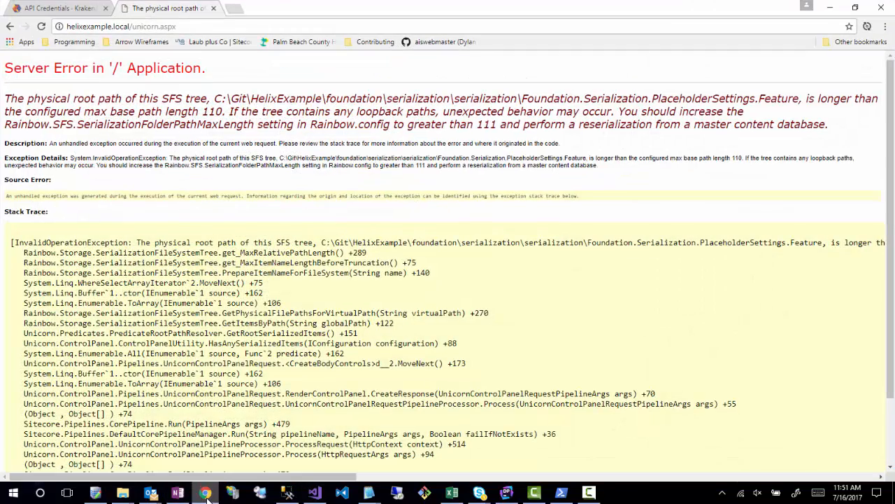
{"action": "left_click", "coordinate": [206, 494]}
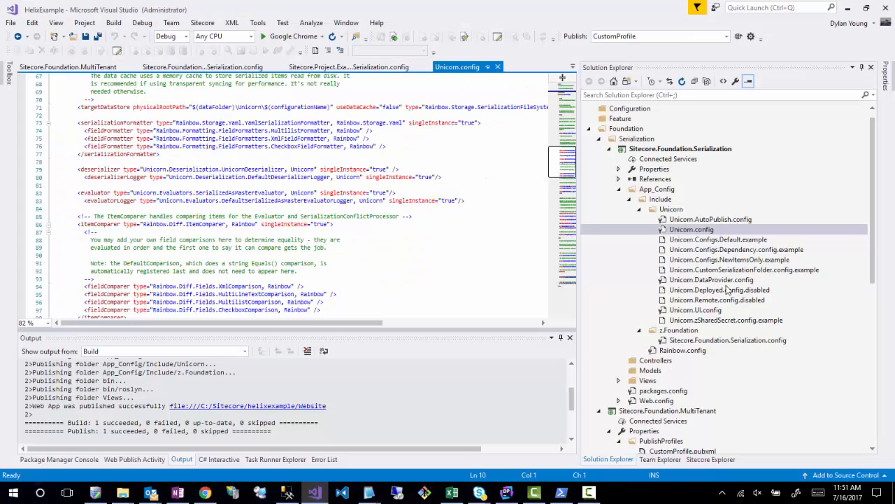
{"action": "double_click", "coordinate": [684, 352]}
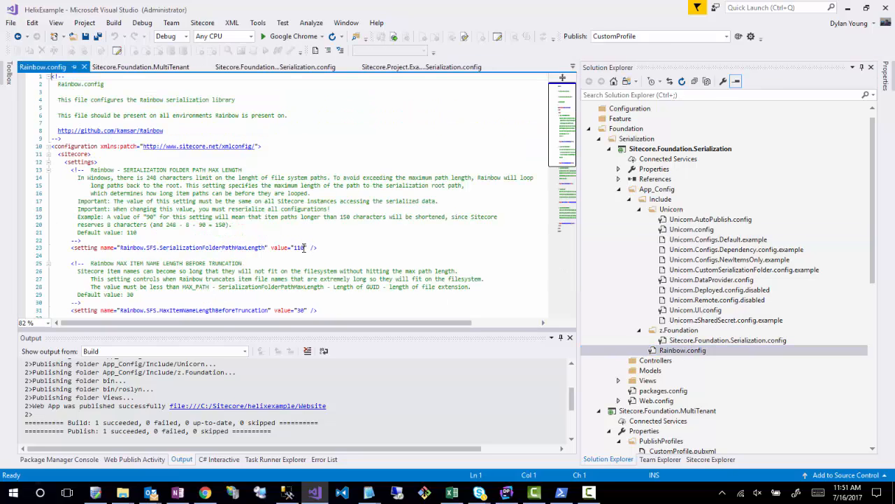
{"action": "double_click", "coordinate": [301, 248]}
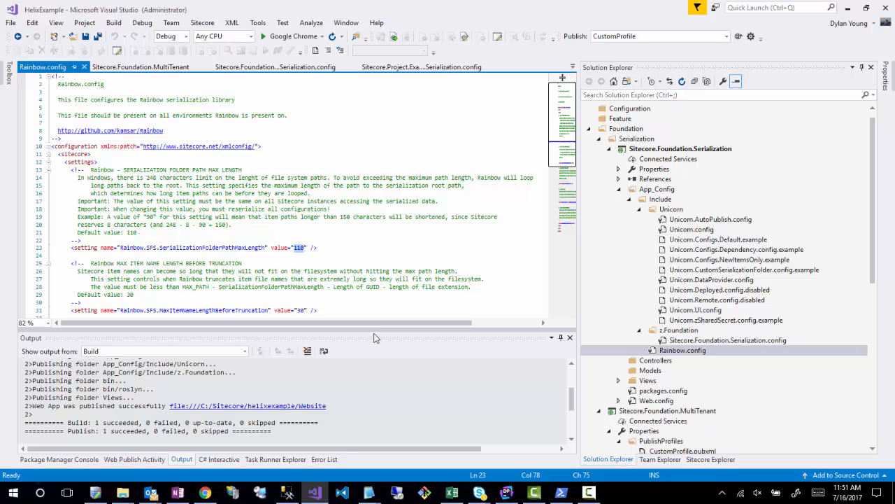
{"action": "type", "text": "1"}
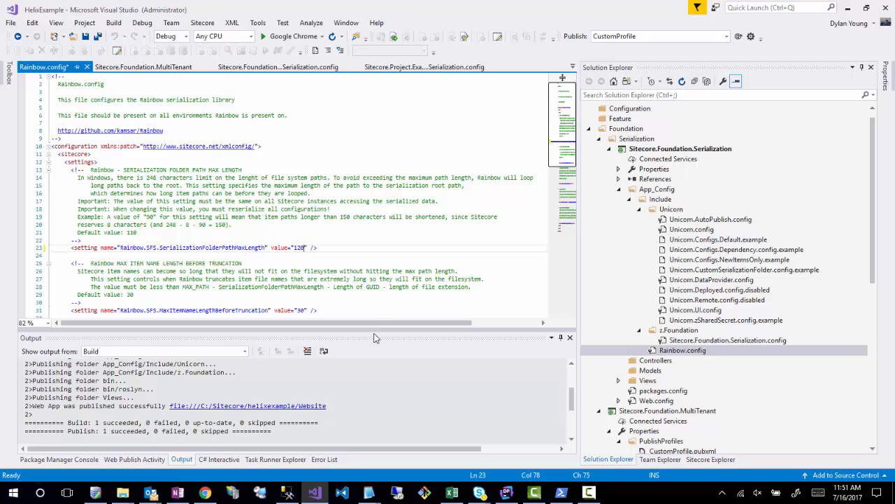
{"action": "key", "text": "ctrl+s"}
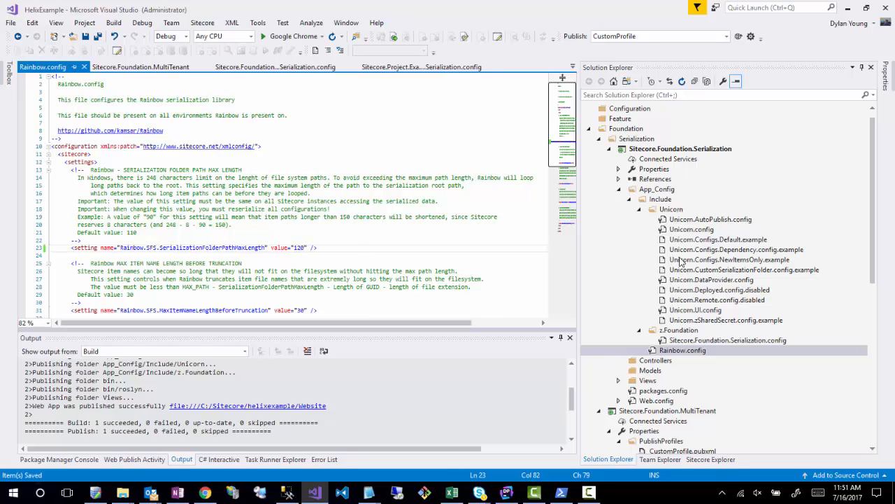
- Publish the Sitecore.Foundation.Serialization project with CustomProfile, and reload helixexample.local/unicorn.aspx in Chrome
{"action": "left_click", "coordinate": [643, 151]}
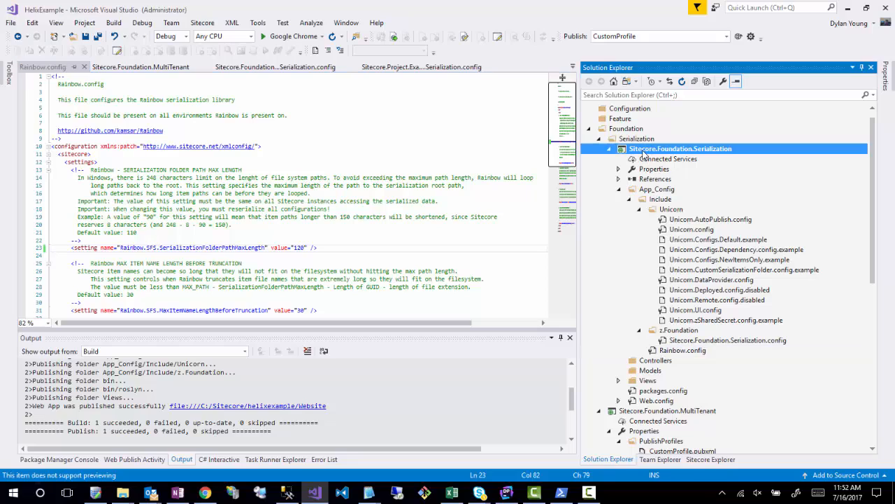
{"action": "left_click", "coordinate": [738, 37]}
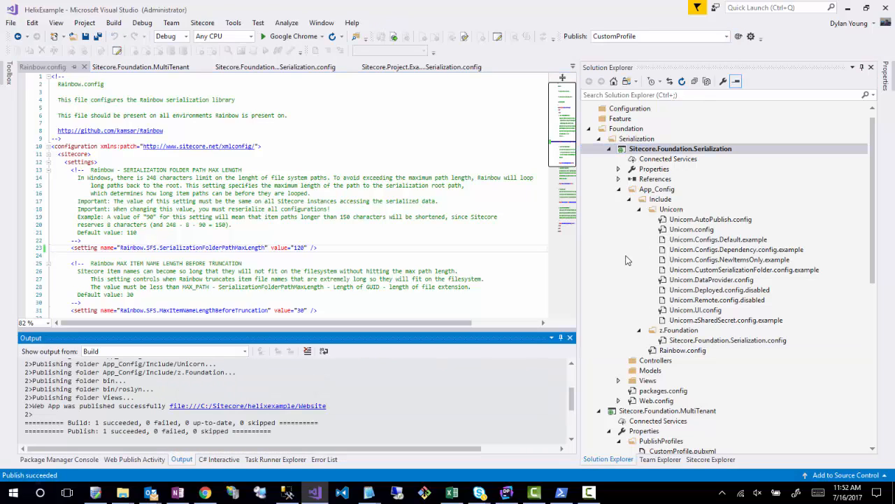
{"action": "left_click", "coordinate": [205, 492]}
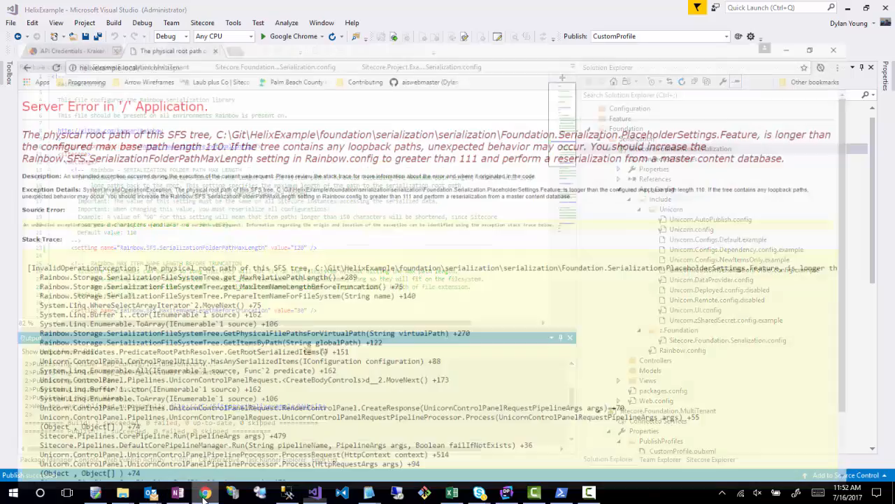
{"action": "left_click", "coordinate": [212, 26]}
{"action": "key", "text": "Return"}
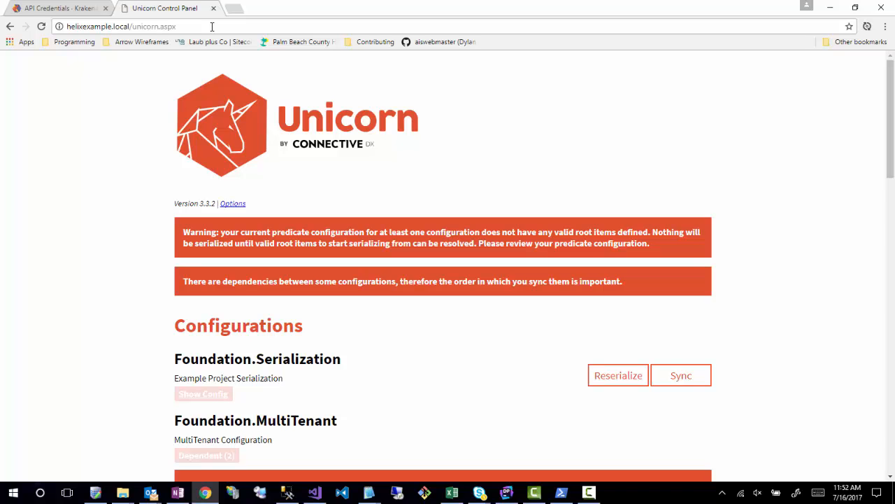
{"action": "scroll", "coordinate": [763, 251], "scroll_direction": "down", "scroll_amount": 3}
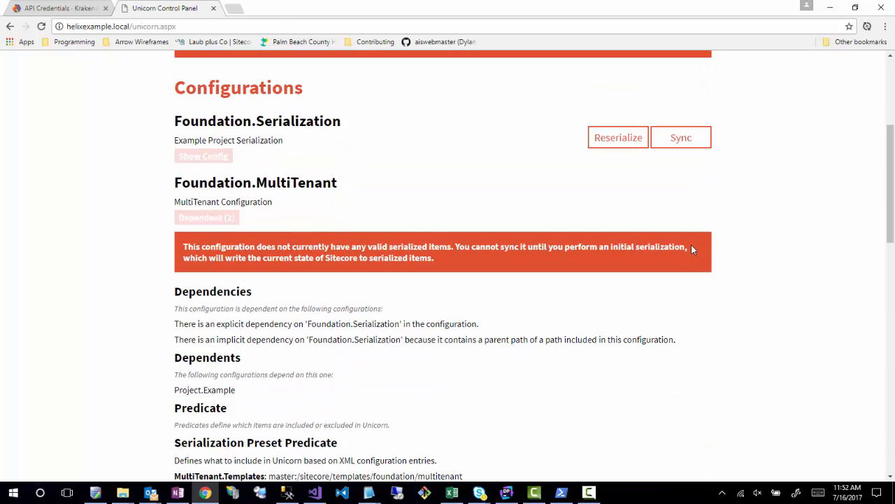
{"action": "scroll", "coordinate": [196, 237], "scroll_direction": "down", "scroll_amount": 3}
{"action": "scroll", "coordinate": [203, 238], "scroll_direction": "up", "scroll_amount": 5}
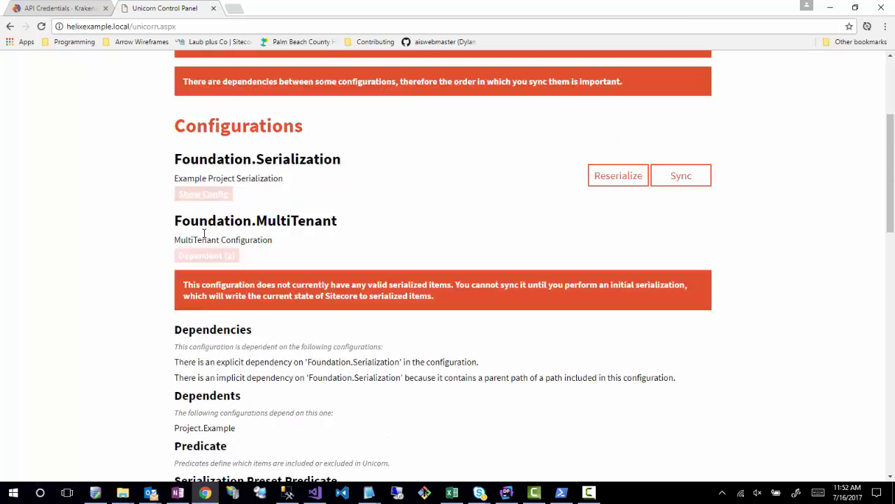
{"action": "scroll", "coordinate": [207, 237], "scroll_direction": "down", "scroll_amount": 8}
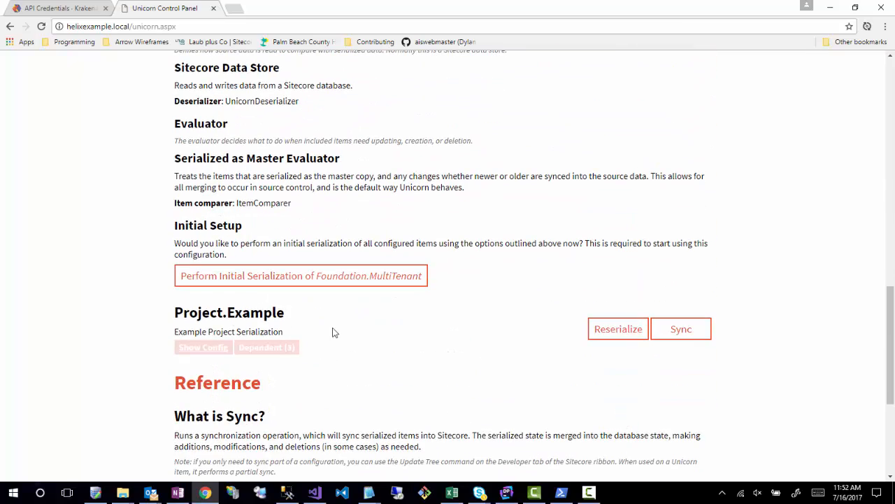
{"action": "left_click", "coordinate": [598, 338]}
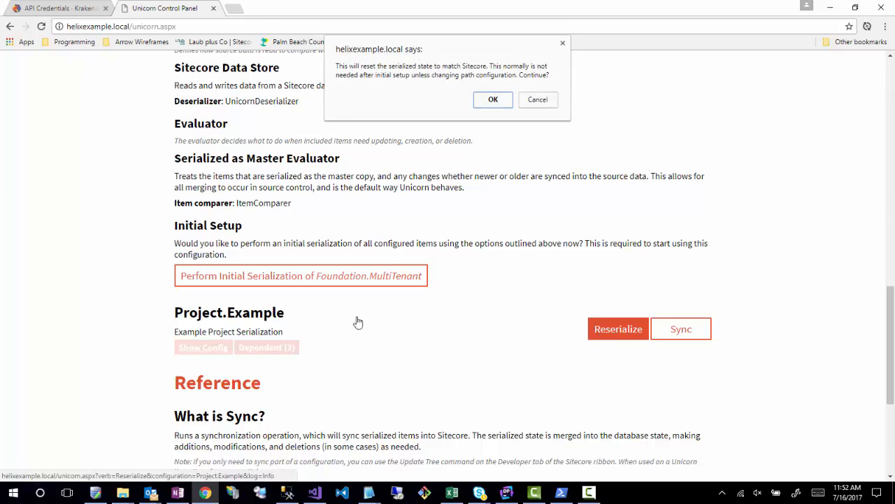
{"action": "left_click", "coordinate": [536, 100]}
- Reserialize the Foundation.Serialization configuration and accept resetting its serialized state to match Sitecore
{"action": "scroll", "coordinate": [366, 273], "scroll_direction": "up", "scroll_amount": 8}
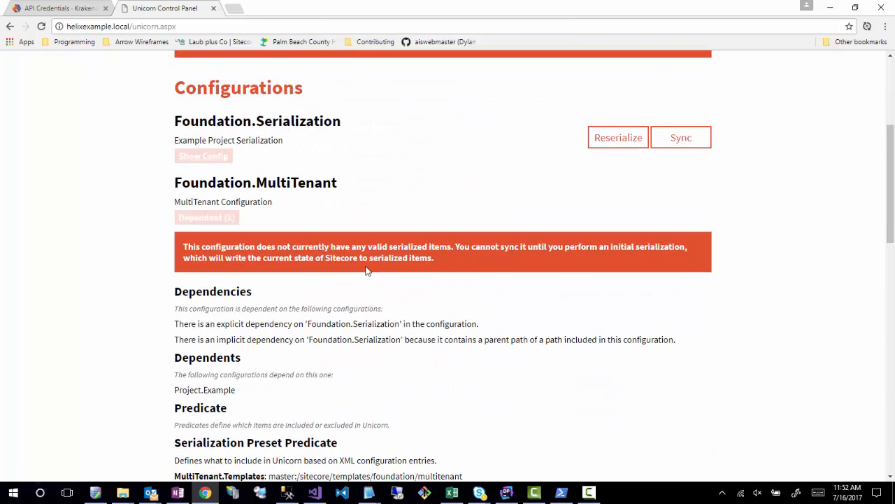
{"action": "left_click", "coordinate": [621, 143]}
{"action": "left_click", "coordinate": [494, 100]}
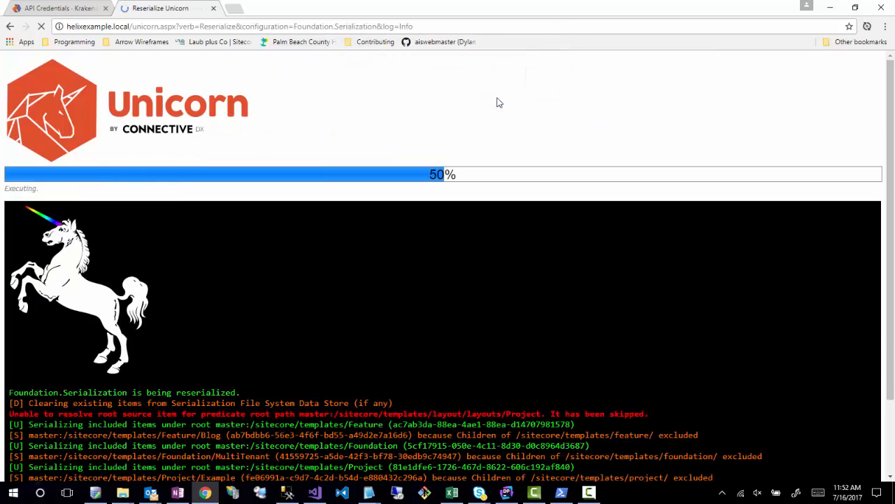
- Perform the initial serialization of Foundation.MultiTenant and return to the Unicorn control panel
{"action": "scroll", "coordinate": [529, 389], "scroll_direction": "down", "scroll_amount": 10}
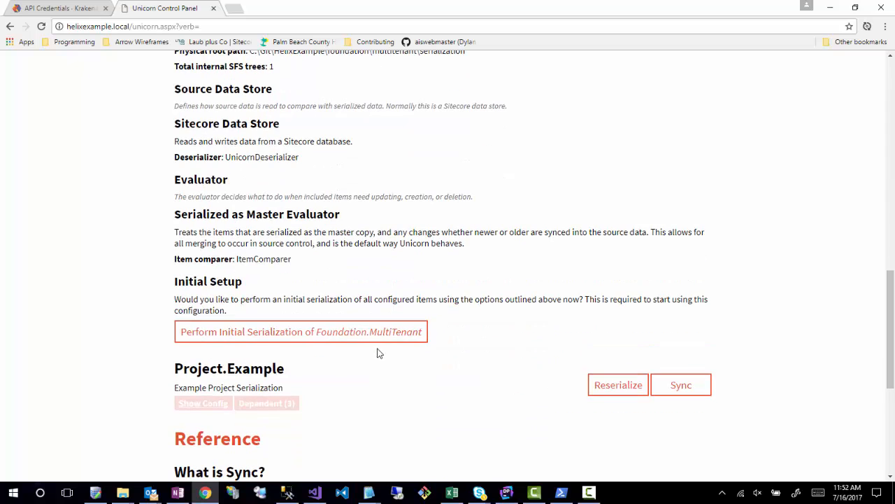
{"action": "left_click", "coordinate": [270, 334]}
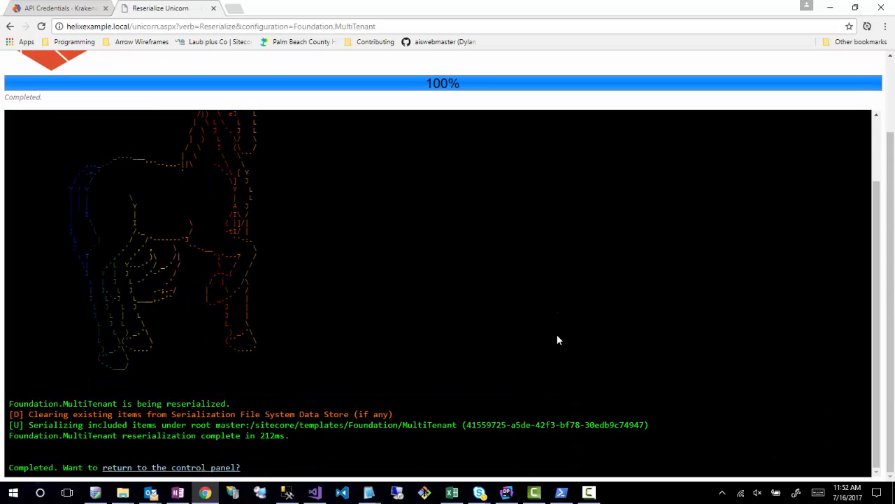
{"action": "left_click", "coordinate": [171, 467]}
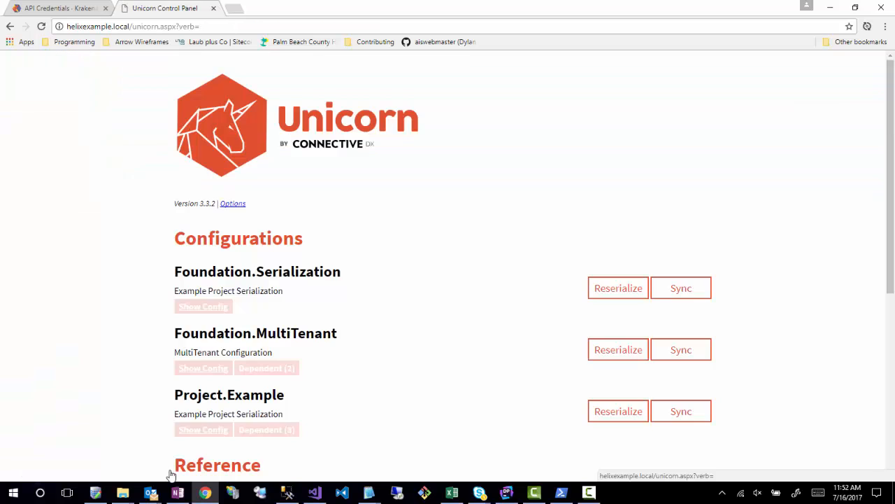
- Reserialize the Project.Example configuration, accepting the reset of its serialized state, and return to the control panel
{"action": "scroll", "coordinate": [474, 392], "scroll_direction": "down", "scroll_amount": 2}
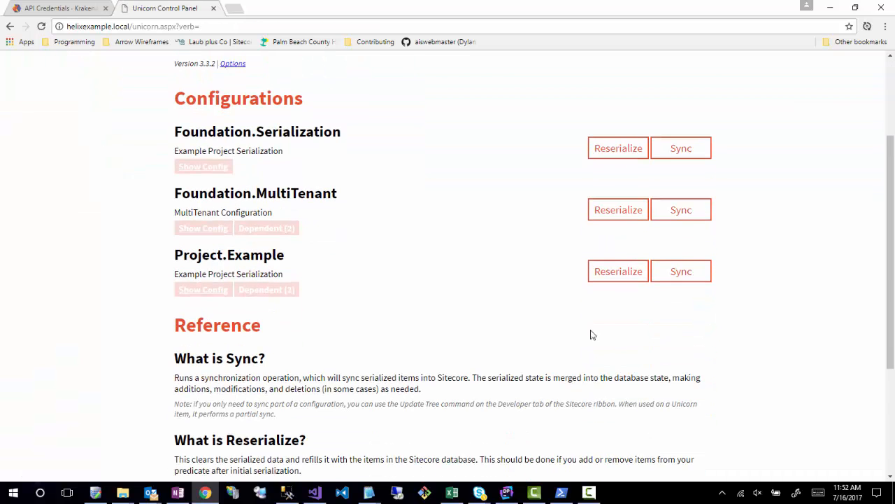
{"action": "left_click", "coordinate": [618, 279]}
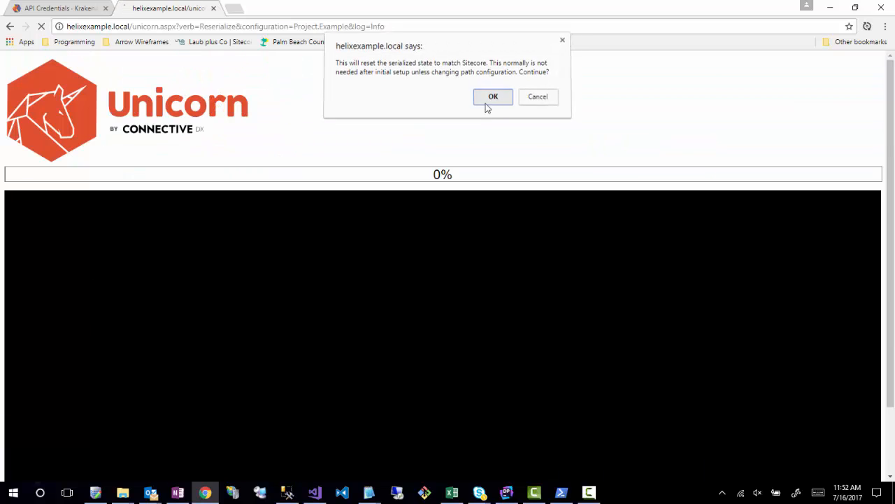
{"action": "left_click", "coordinate": [486, 105]}
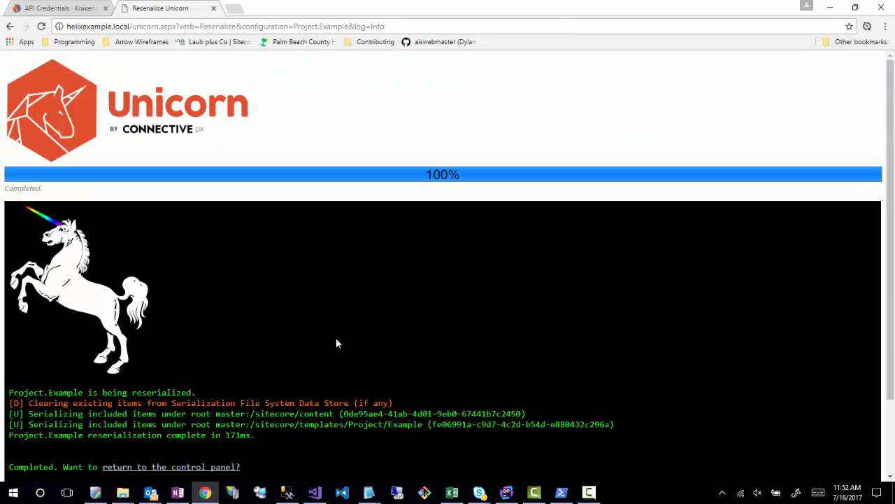
{"action": "left_click", "coordinate": [165, 378]}
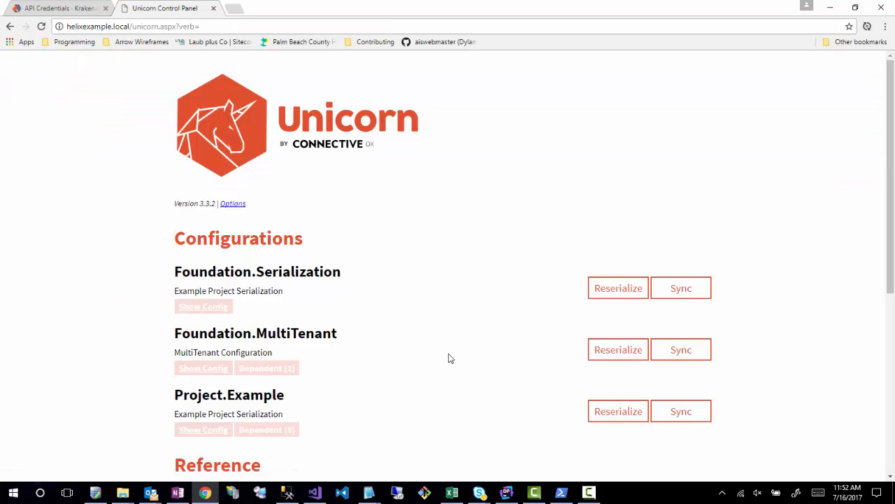
{"action": "scroll", "coordinate": [589, 261], "scroll_direction": "down", "scroll_amount": 4}
{"action": "scroll", "coordinate": [657, 240], "scroll_direction": "up", "scroll_amount": 2}
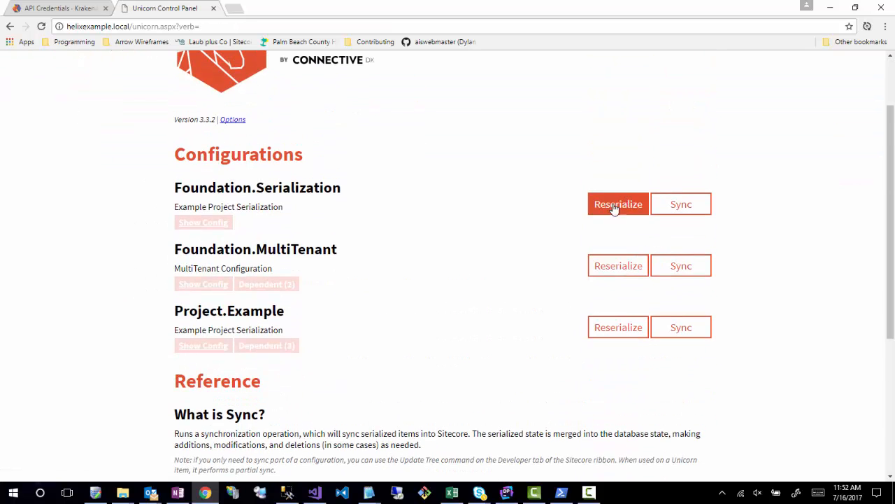
- Switch to the HelixExample folder in File Explorer, inspect Project\Example\serialization and its Project.Example.Content folder, and return to the HelixExample root
{"action": "mouse_move", "coordinate": [122, 492]}
{"action": "mouse_move", "coordinate": [156, 445]}
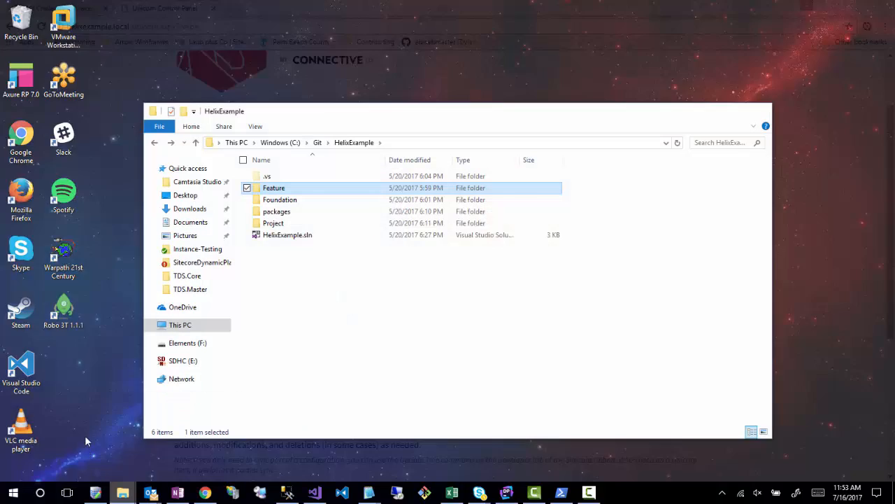
{"action": "left_click", "coordinate": [85, 436]}
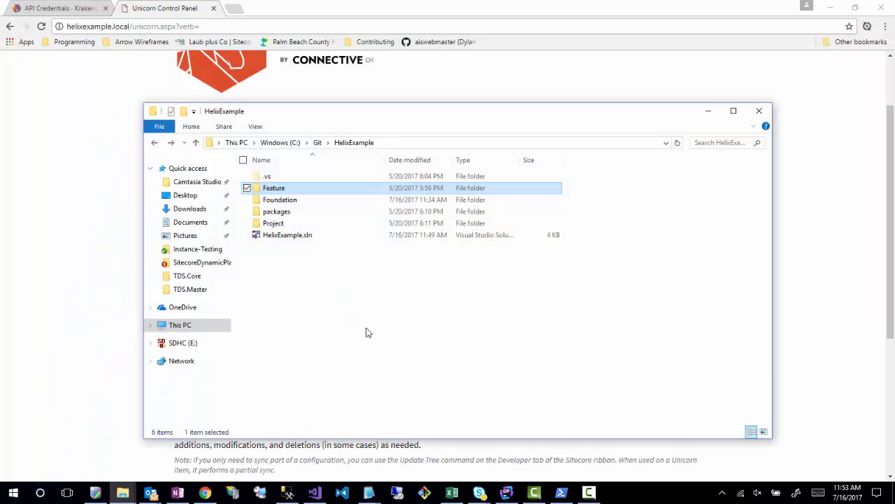
{"action": "left_click", "coordinate": [286, 224]}
{"action": "double_click", "coordinate": [286, 223]}
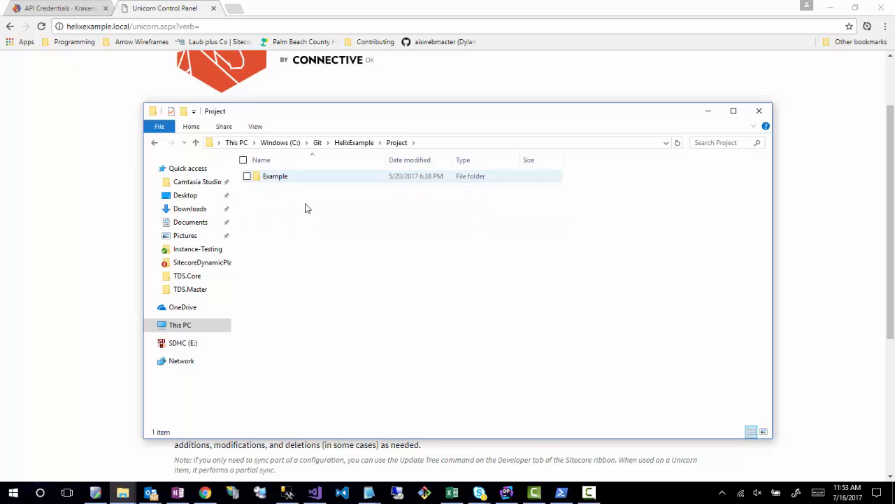
{"action": "double_click", "coordinate": [283, 179]}
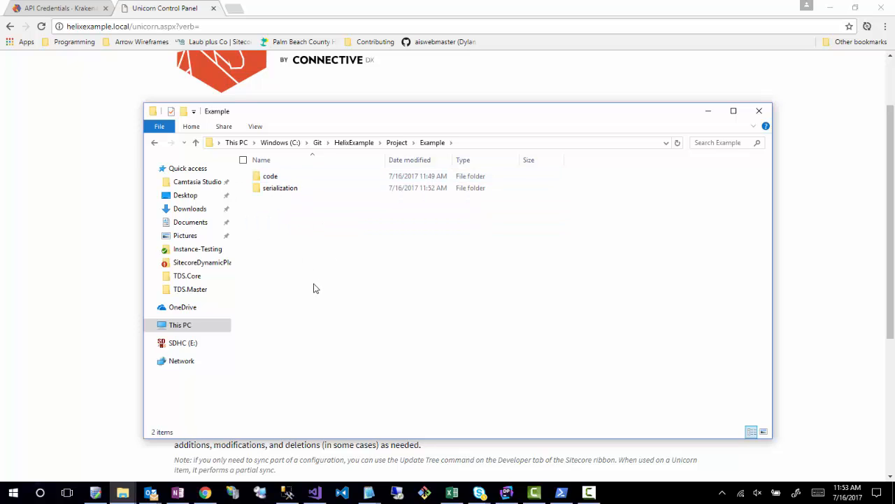
{"action": "double_click", "coordinate": [279, 189]}
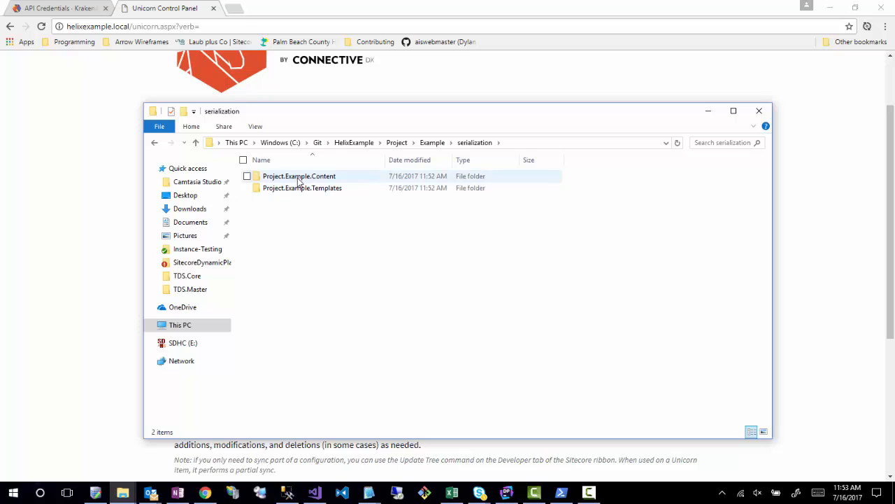
{"action": "double_click", "coordinate": [298, 180]}
{"action": "key", "text": "alt+Left"}
{"action": "key", "text": "alt+Left"}
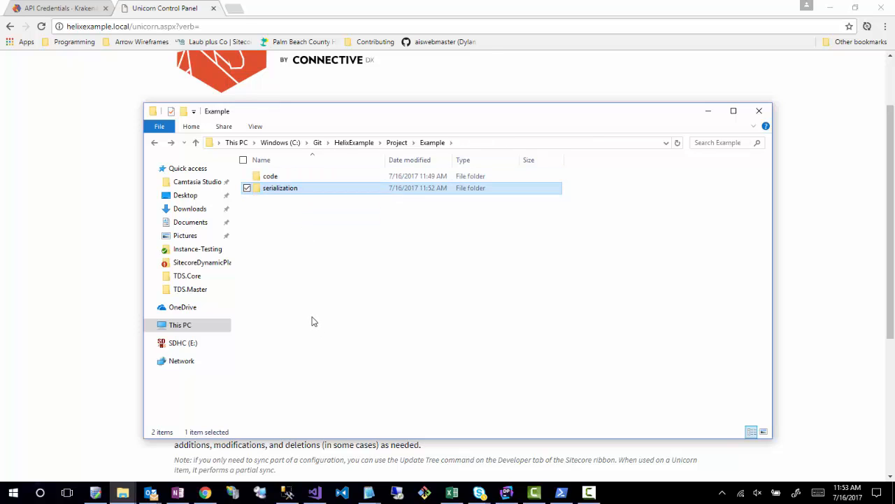
{"action": "key", "text": "alt+Left"}
{"action": "key", "text": "alt+Left"}
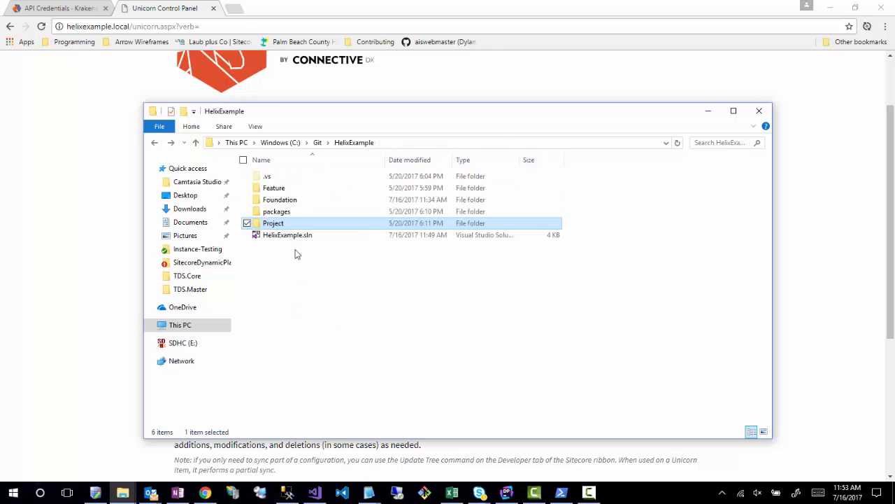
- Inspect the serialized MultiTenant.Templates folder under Foundation\MultiTenant\serialization, and go back to the Foundation folder
{"action": "left_click", "coordinate": [281, 202]}
{"action": "double_click", "coordinate": [282, 201]}
{"action": "double_click", "coordinate": [267, 179]}
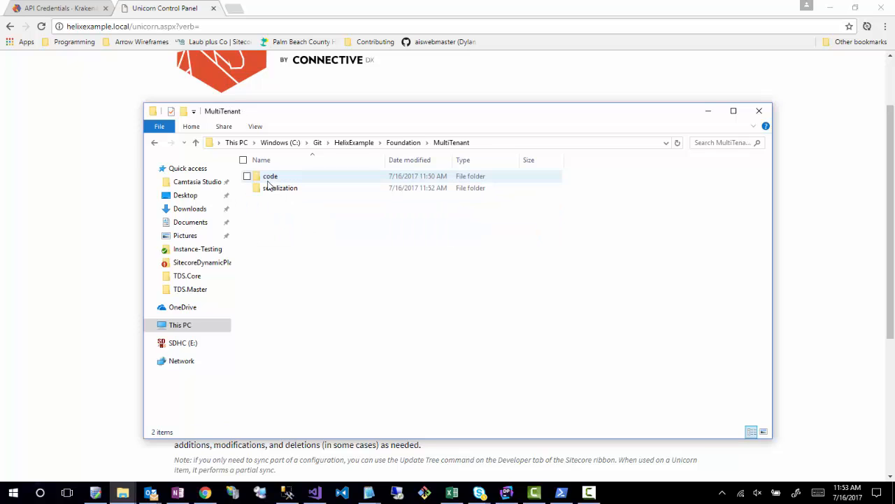
{"action": "double_click", "coordinate": [272, 189]}
{"action": "double_click", "coordinate": [286, 179]}
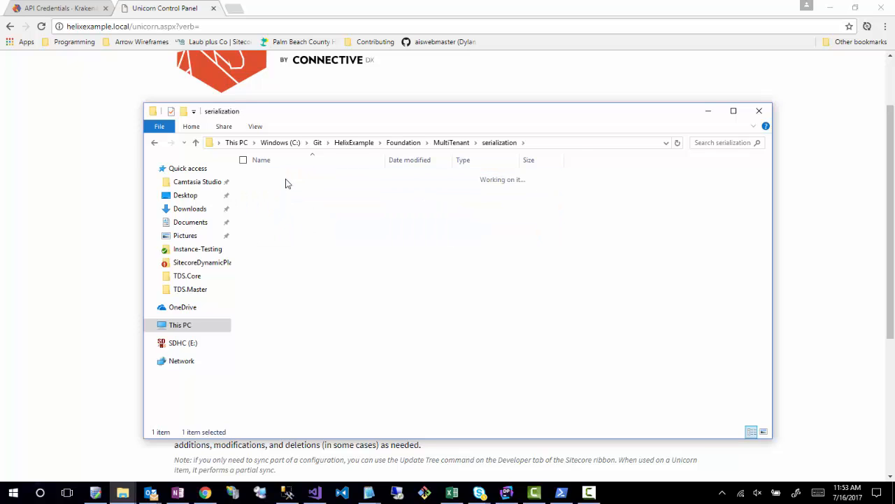
{"action": "key", "text": "alt+Left"}
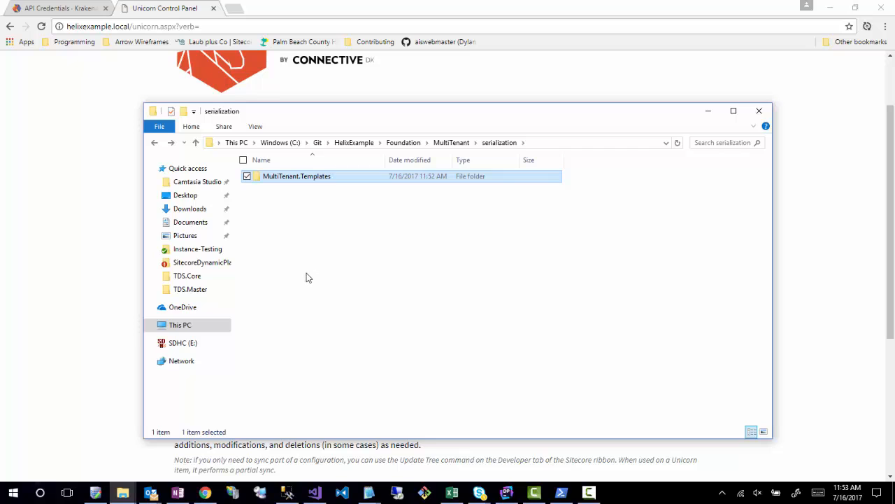
{"action": "key", "text": "alt+Left"}
{"action": "key", "text": "alt+Left"}
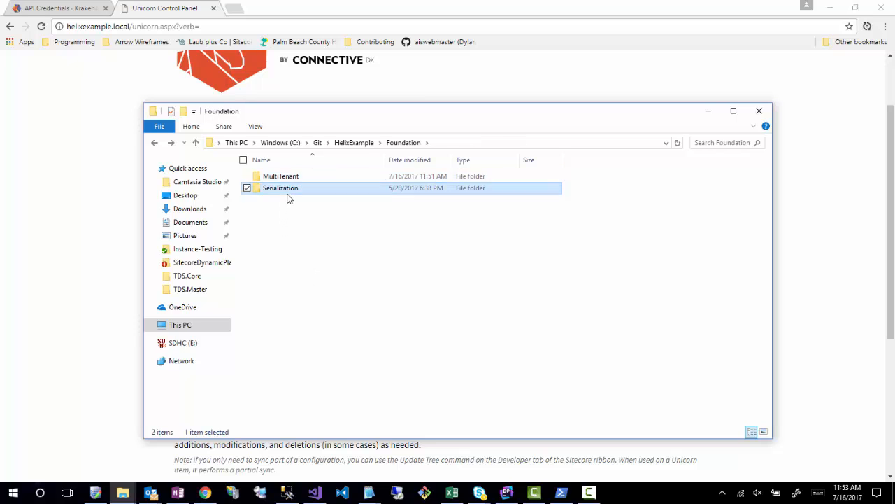
- Inspect the PlaceholderSettings.Project and Renderings.Foundation folders under Foundation\Serialization\serialization, and return to the HelixExample root
{"action": "double_click", "coordinate": [284, 191]}
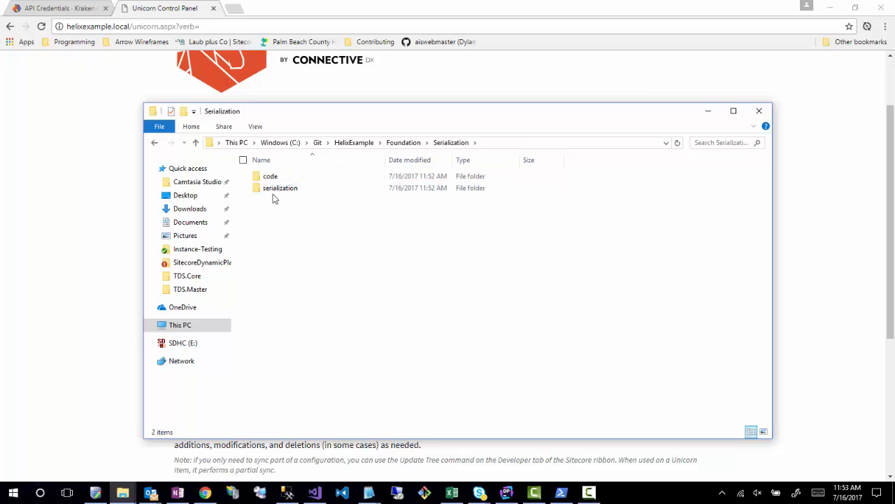
{"action": "double_click", "coordinate": [280, 189]}
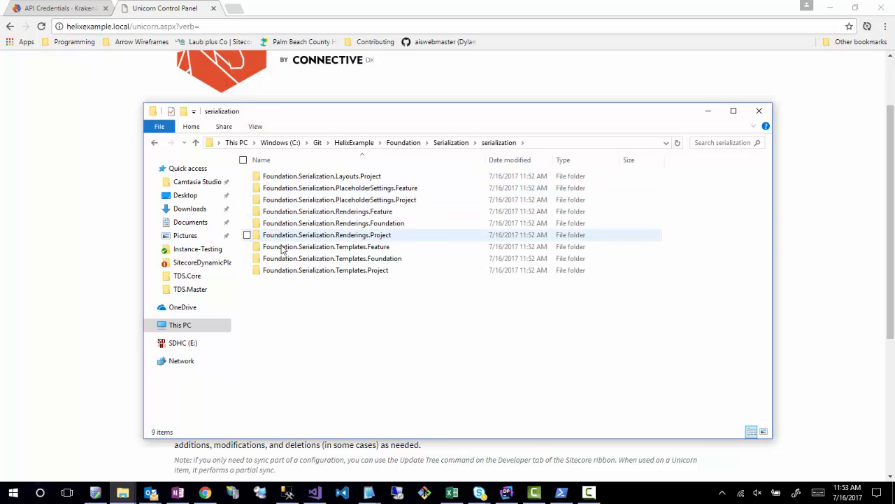
{"action": "double_click", "coordinate": [337, 201]}
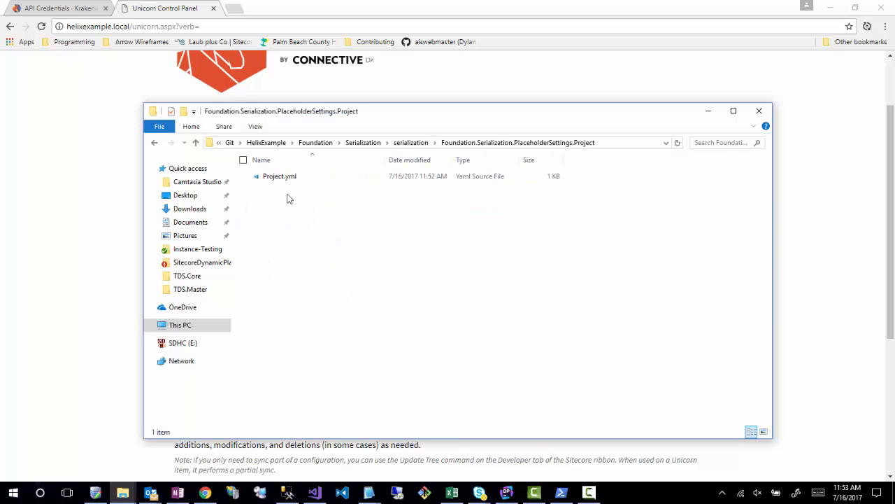
{"action": "key", "text": "alt+Left"}
{"action": "double_click", "coordinate": [309, 225]}
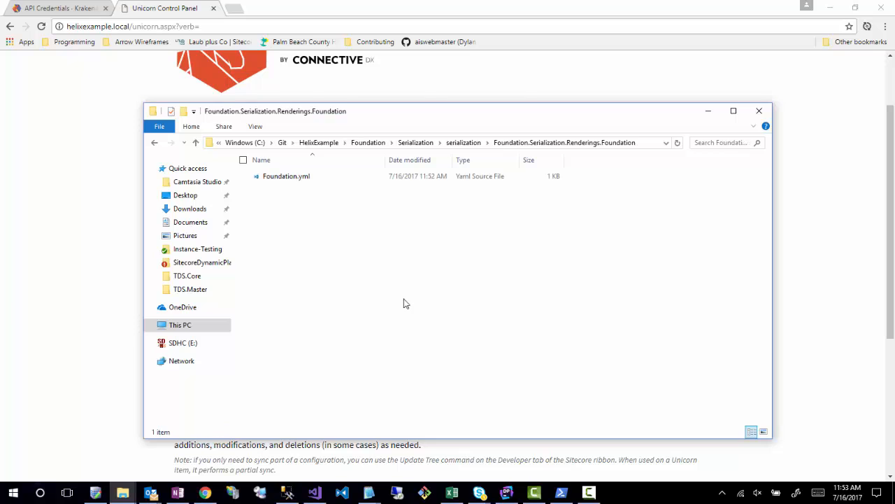
{"action": "key", "text": "alt+Left"}
{"action": "key", "text": "alt+Left"}
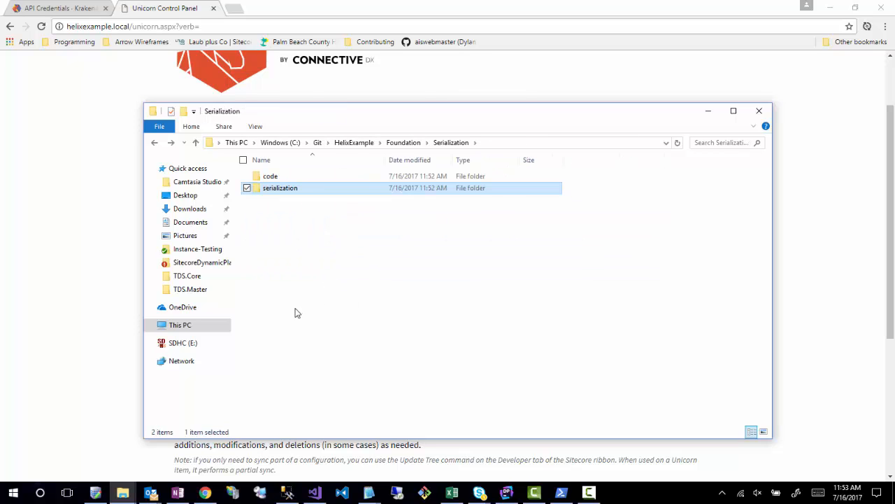
{"action": "key", "text": "alt+Left"}
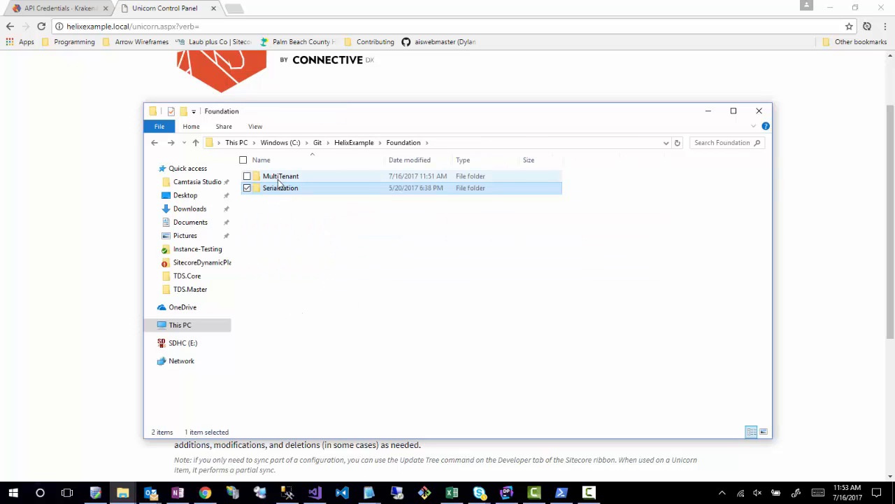
{"action": "left_click", "coordinate": [344, 143]}
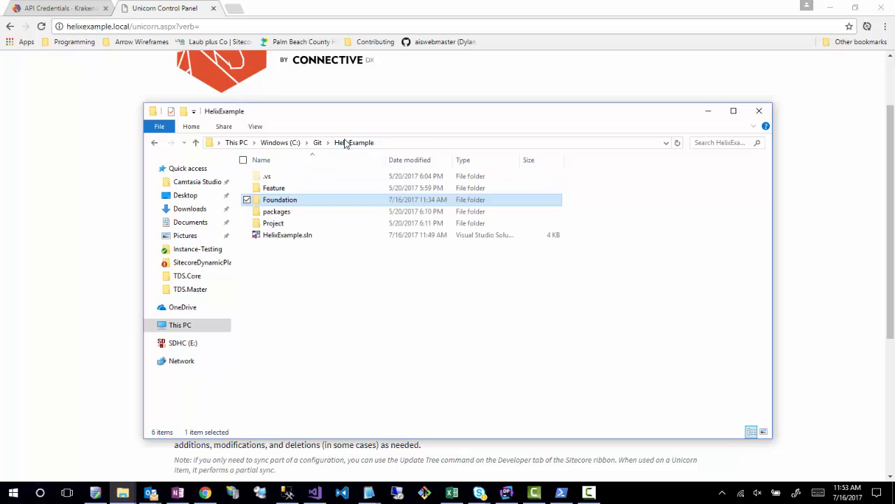
- Inspect the Feature folder of HelixExample, and switch to the HelixExample solution in Visual Studio
{"action": "double_click", "coordinate": [268, 189]}
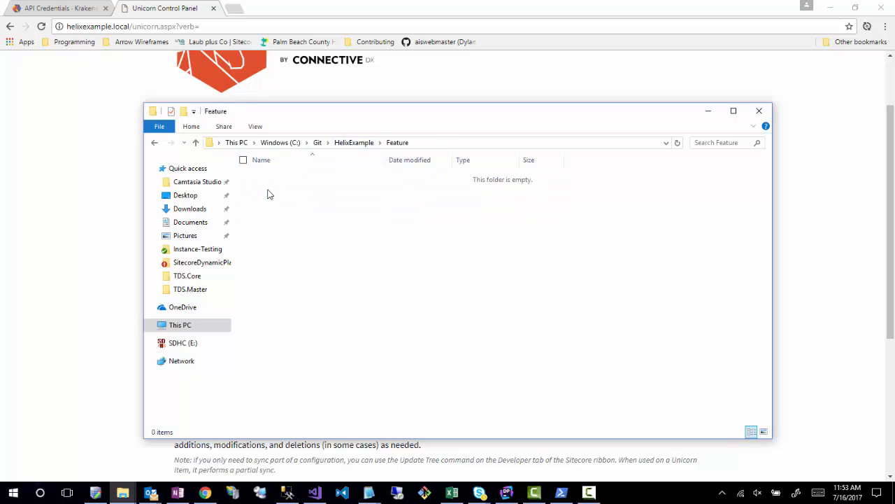
{"action": "left_click", "coordinate": [708, 111]}
{"action": "left_click", "coordinate": [829, 7]}
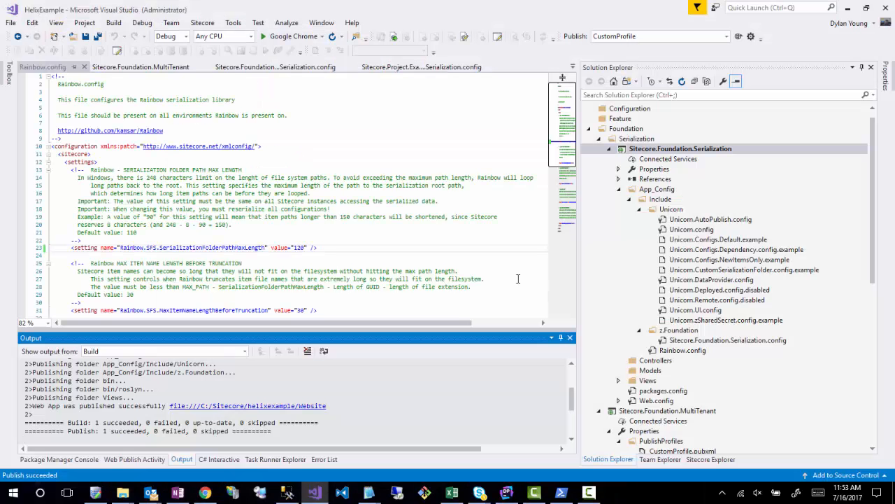
- Start a new ASP.NET Web Application (.NET Framework) project in the Feature solution folder and name it code
{"action": "scroll", "coordinate": [734, 342], "scroll_direction": "up", "scroll_amount": 1}
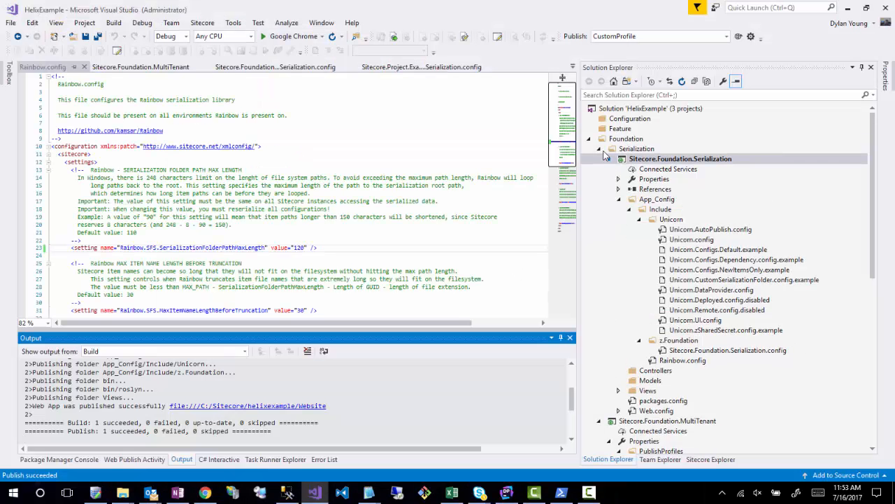
{"action": "right_click", "coordinate": [618, 129]}
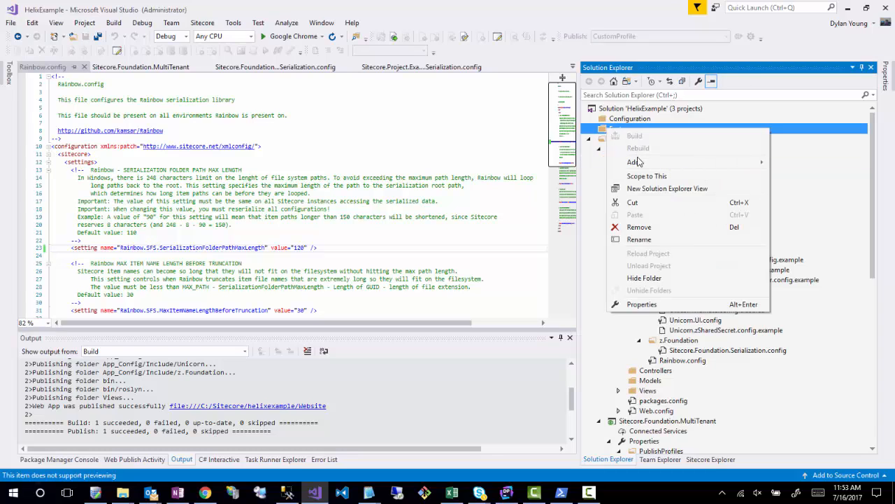
{"action": "mouse_move", "coordinate": [636, 162]}
{"action": "left_click", "coordinate": [488, 164]}
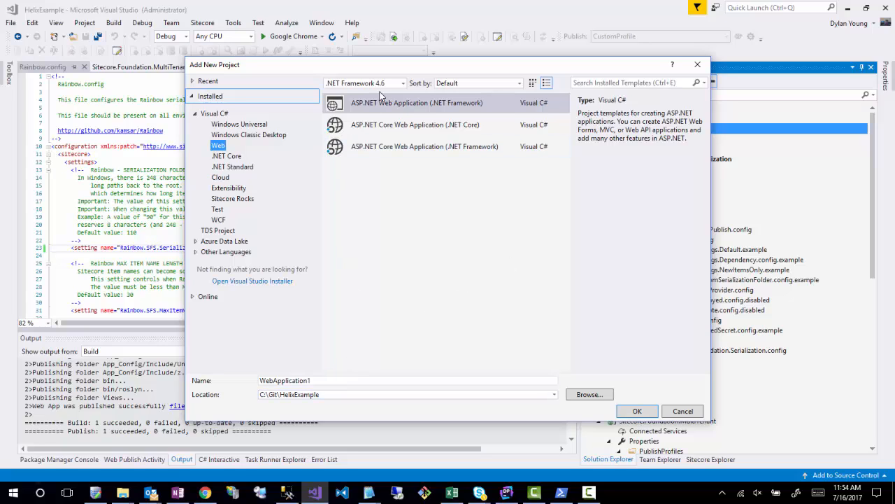
{"action": "left_click", "coordinate": [326, 383]}
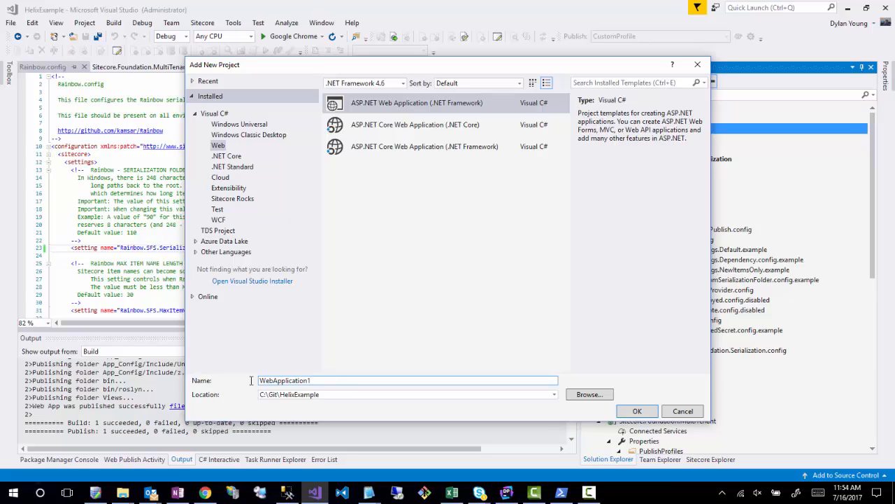
{"action": "left_click_drag", "start_coordinate": [251, 380], "coordinate": [180, 372]}
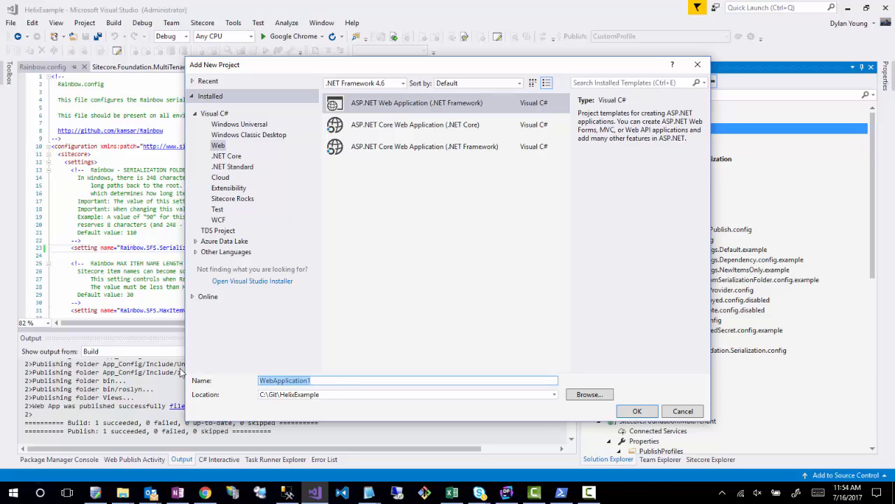
{"action": "type", "text": "code"}
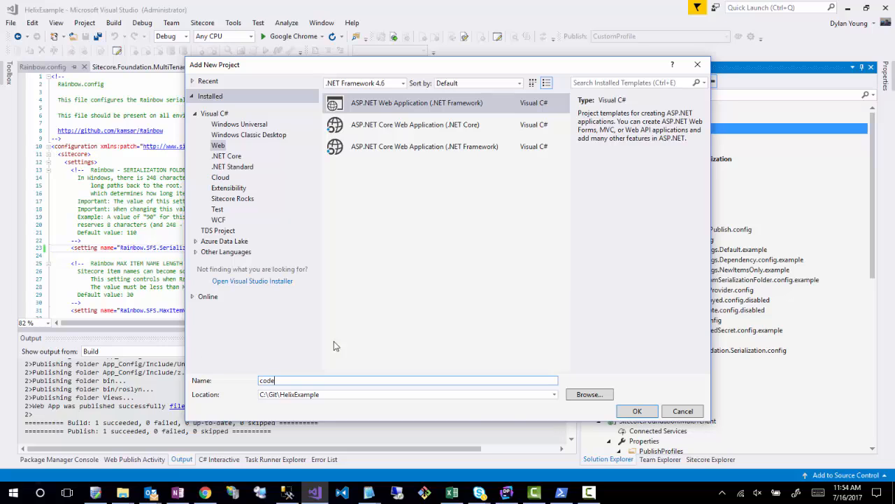
- Create a Blog folder inside HelixExample\Feature and choose it as the new project's location
{"action": "left_click", "coordinate": [587, 394]}
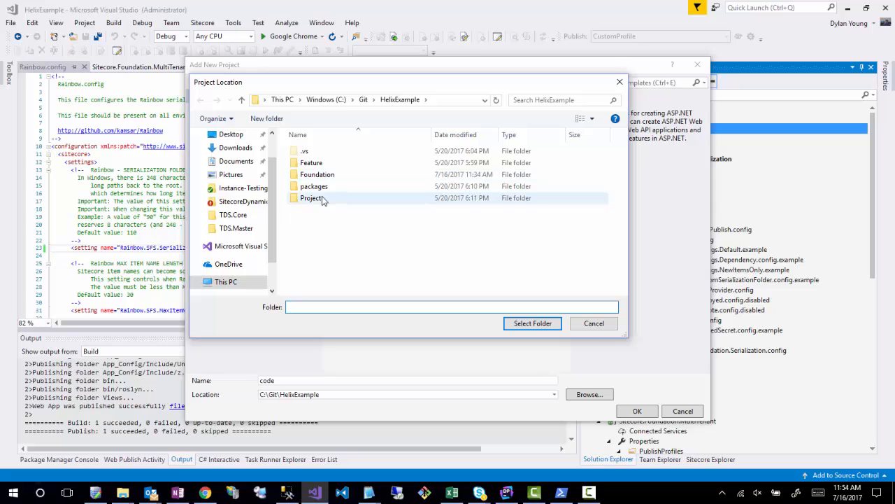
{"action": "double_click", "coordinate": [314, 165]}
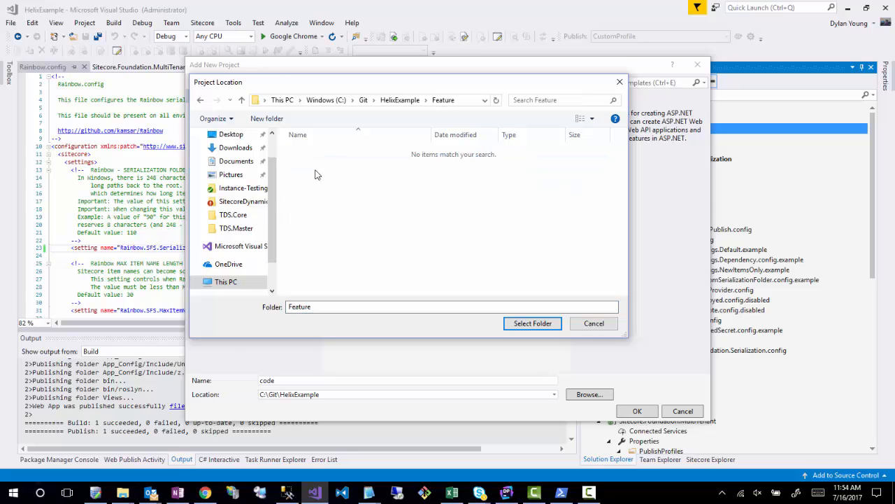
{"action": "right_click", "coordinate": [329, 208]}
{"action": "mouse_move", "coordinate": [211, 423]}
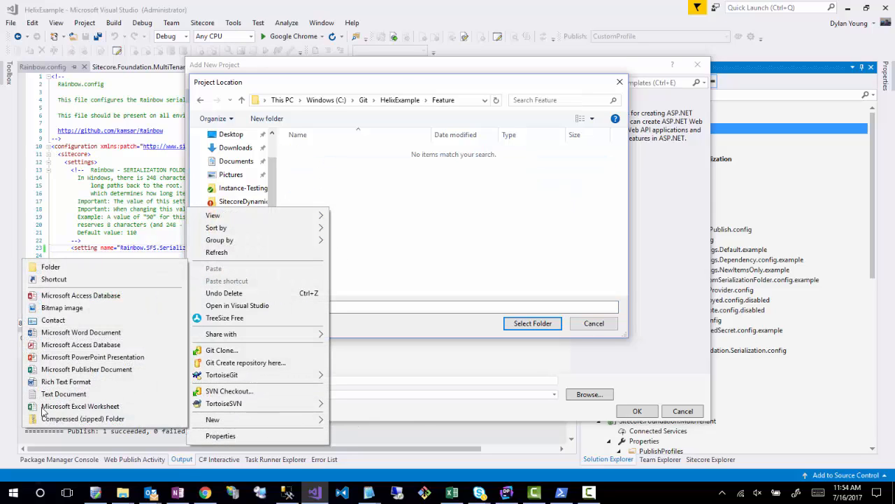
{"action": "left_click", "coordinate": [62, 264]}
{"action": "type", "text": "Blog"}
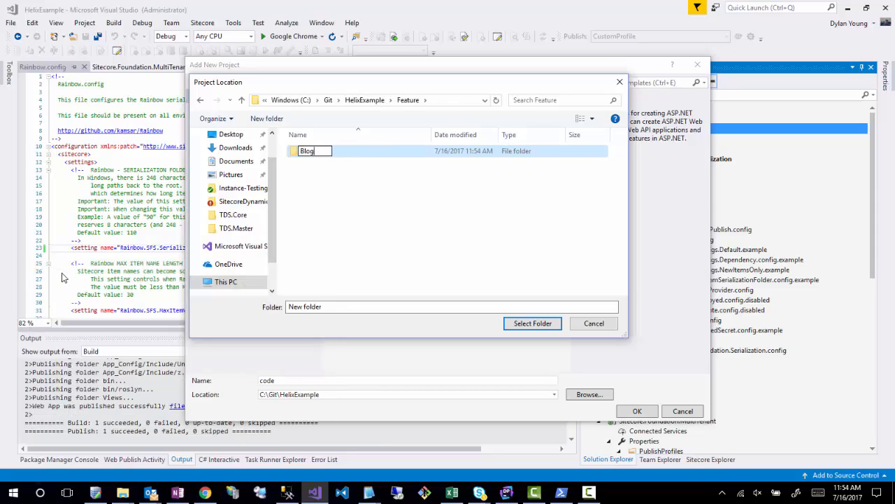
{"action": "key", "text": "Return"}
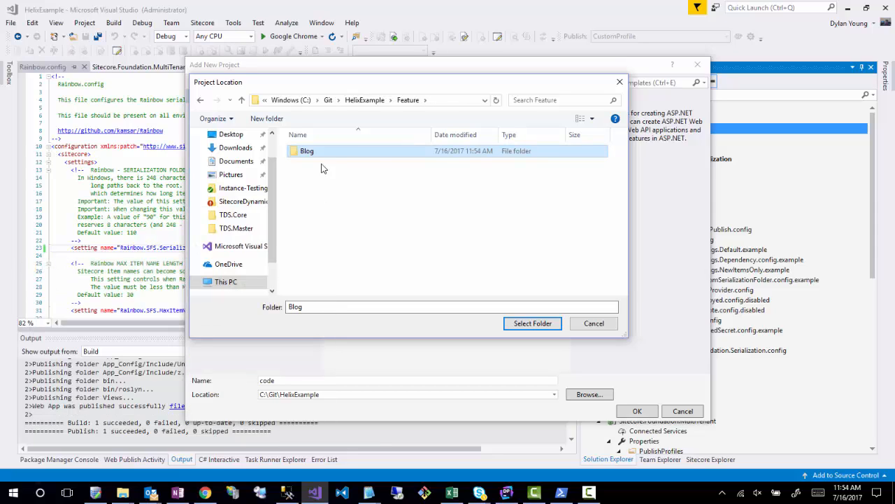
{"action": "double_click", "coordinate": [317, 155]}
{"action": "left_click", "coordinate": [531, 323]}
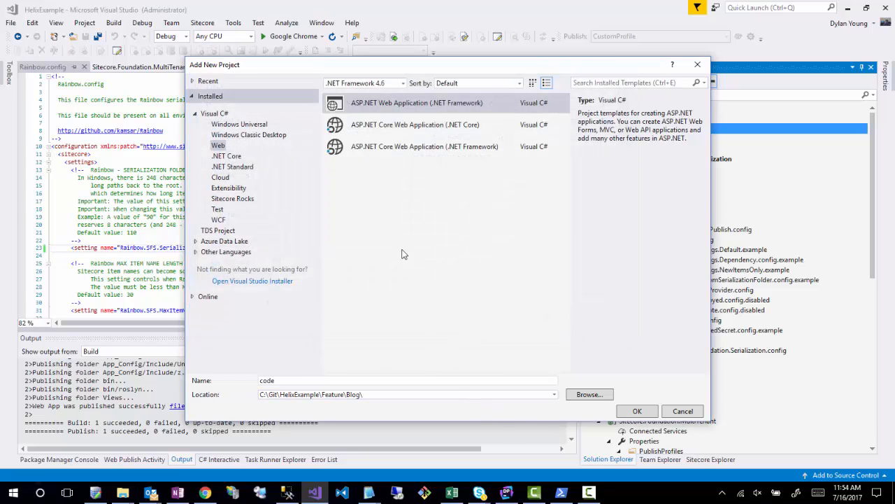
- Create the project from the Empty template with MVC folders and core references
{"action": "left_click", "coordinate": [637, 410]}
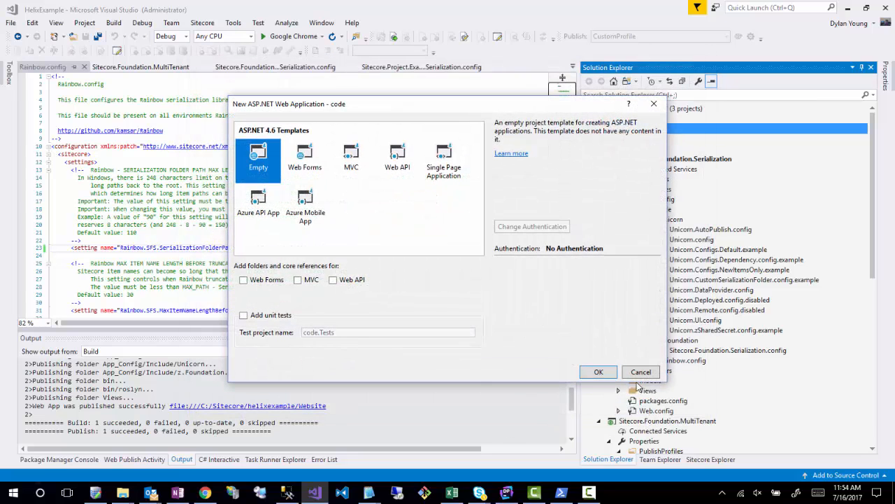
{"action": "left_click", "coordinate": [298, 280]}
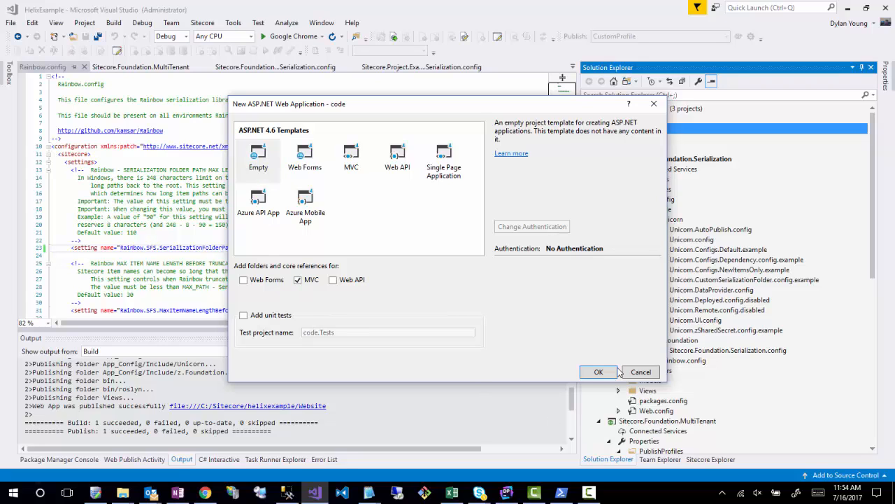
{"action": "left_click", "coordinate": [613, 367]}
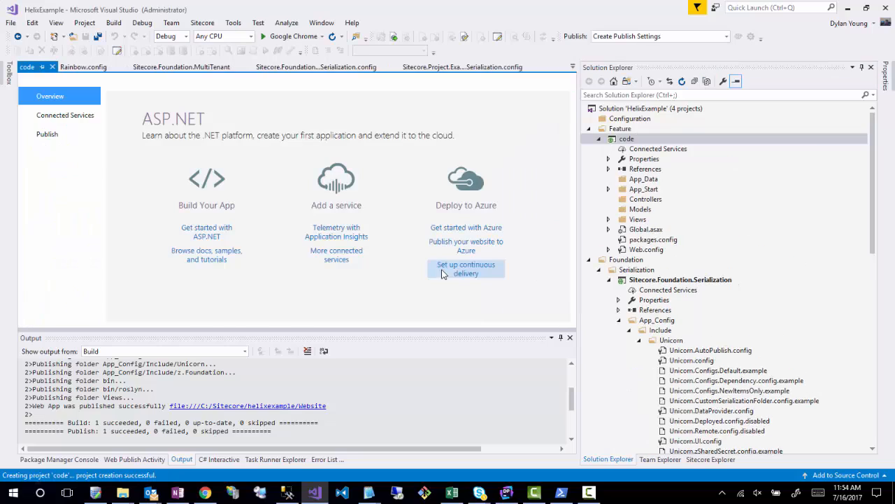
- Delete App_Data, App_Start and Global.asax from the code project under Feature
{"action": "left_click", "coordinate": [623, 181]}
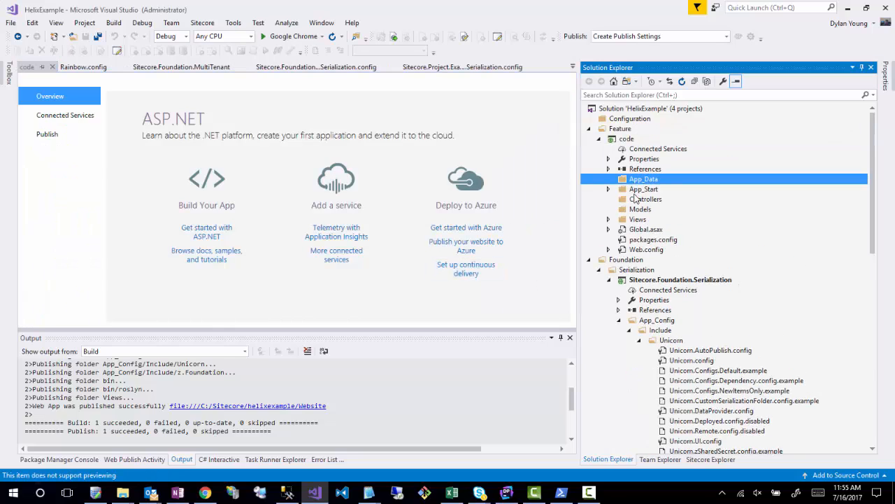
{"action": "left_click", "coordinate": [636, 191], "text": "shift"}
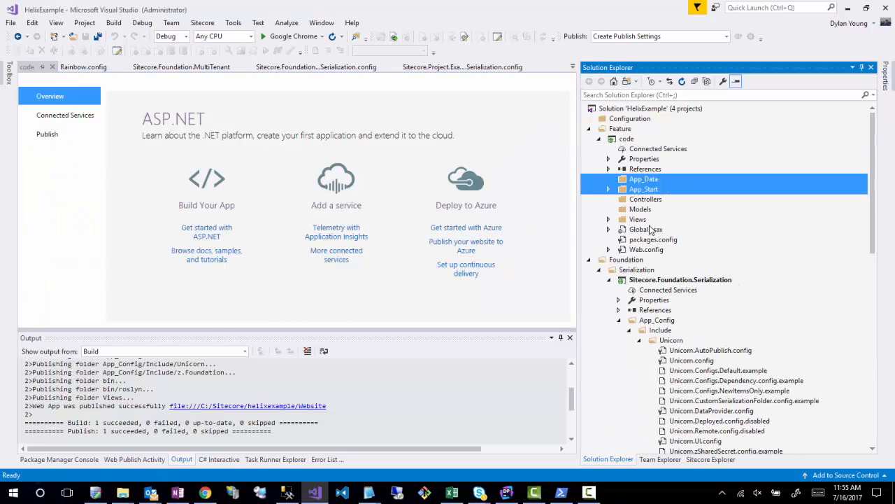
{"action": "left_click", "coordinate": [650, 229], "text": "ctrl"}
{"action": "right_click", "coordinate": [650, 229]}
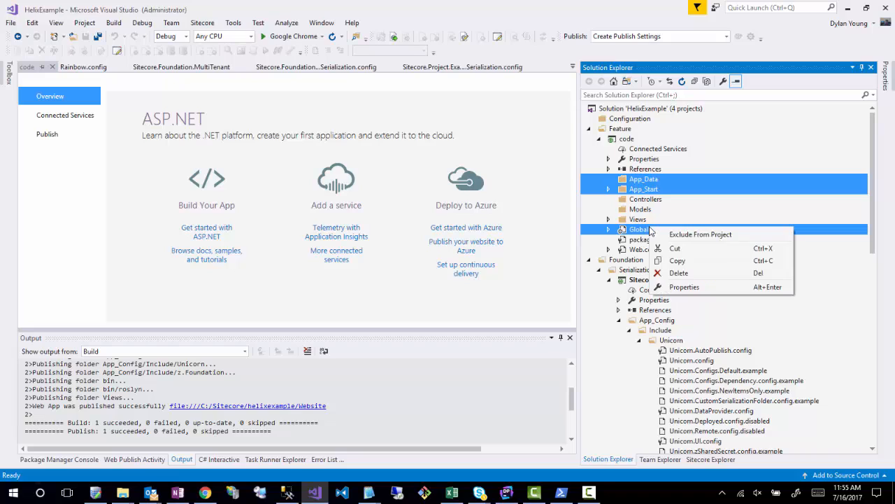
{"action": "left_click", "coordinate": [682, 273]}
{"action": "left_click", "coordinate": [463, 289]}
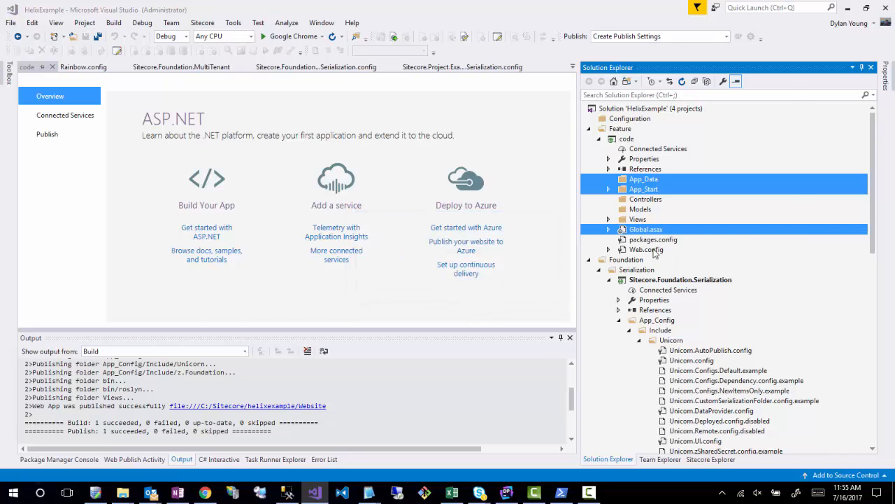
- Set the build action of the code project's Web.config to None
{"action": "left_click", "coordinate": [635, 219]}
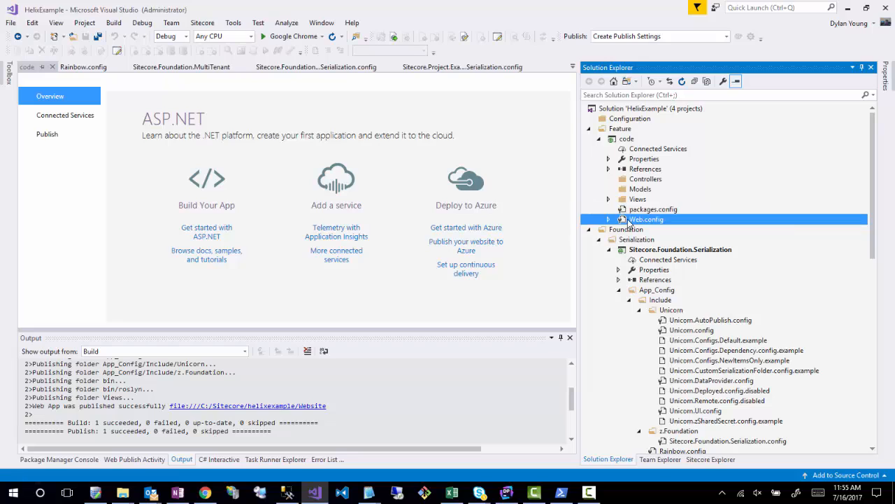
{"action": "right_click", "coordinate": [635, 219]}
{"action": "left_click", "coordinate": [661, 385]}
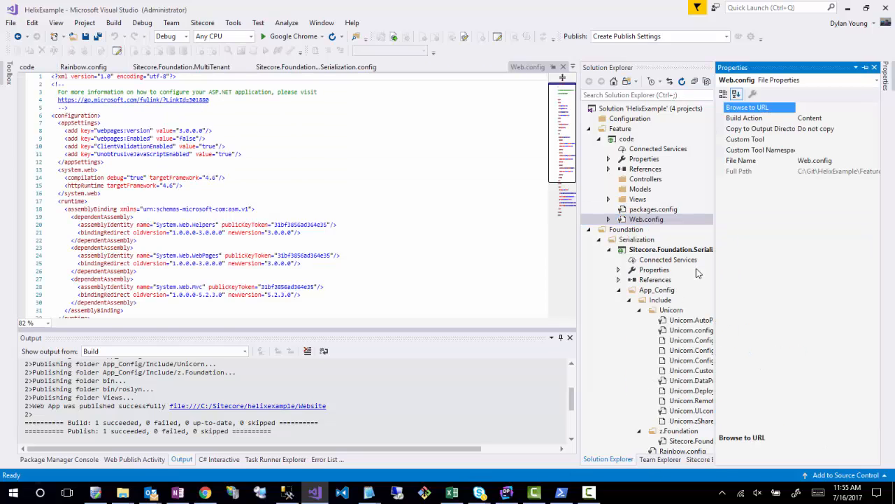
{"action": "left_click", "coordinate": [861, 119]}
{"action": "left_click", "coordinate": [874, 119]}
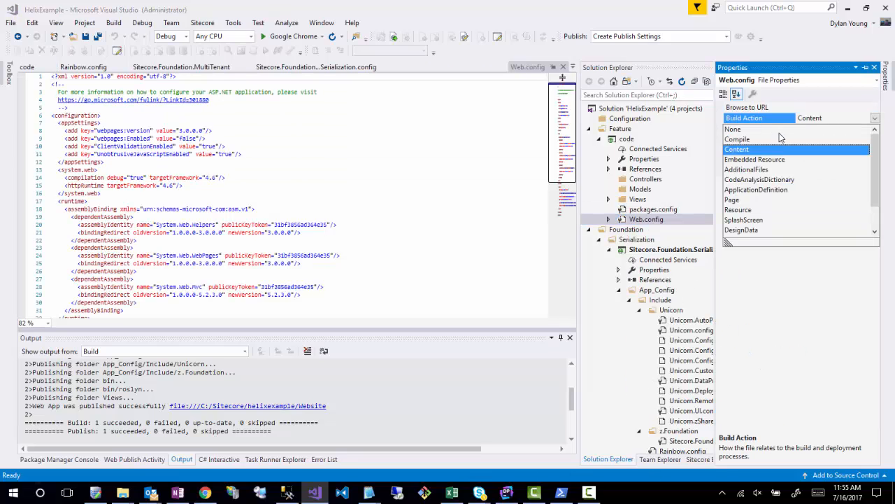
{"action": "left_click", "coordinate": [760, 130]}
{"action": "left_click", "coordinate": [677, 185]}
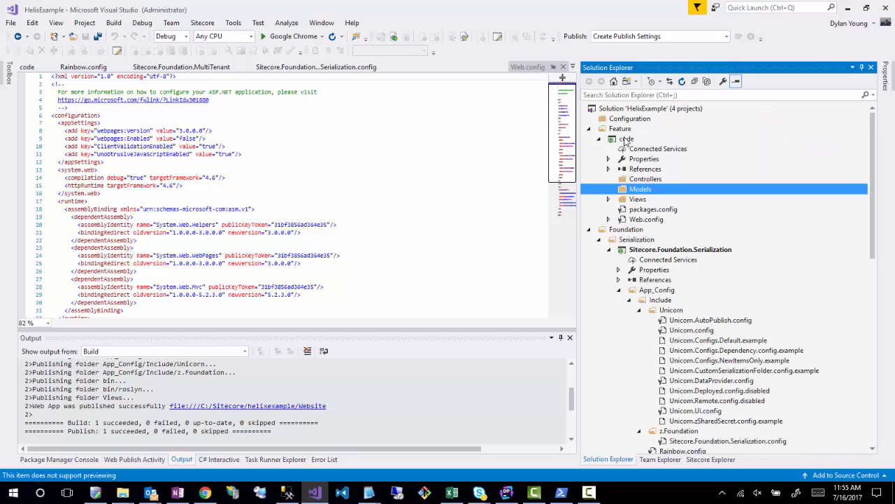
- Add a folder named App_Config to the code project under Feature
{"action": "right_click", "coordinate": [623, 131]}
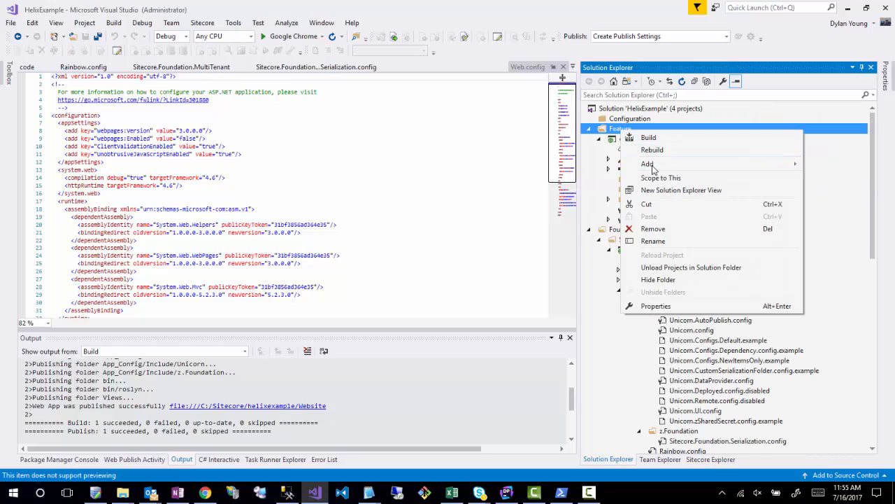
{"action": "left_click", "coordinate": [620, 139]}
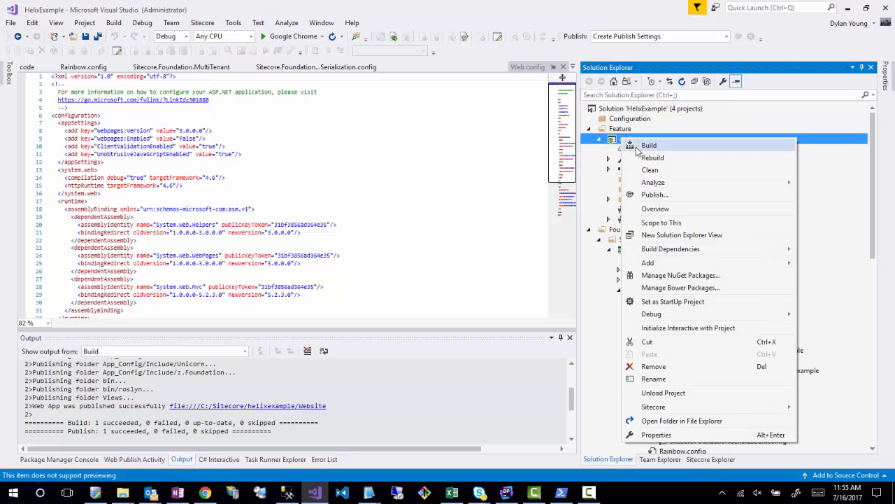
{"action": "right_click", "coordinate": [622, 140]}
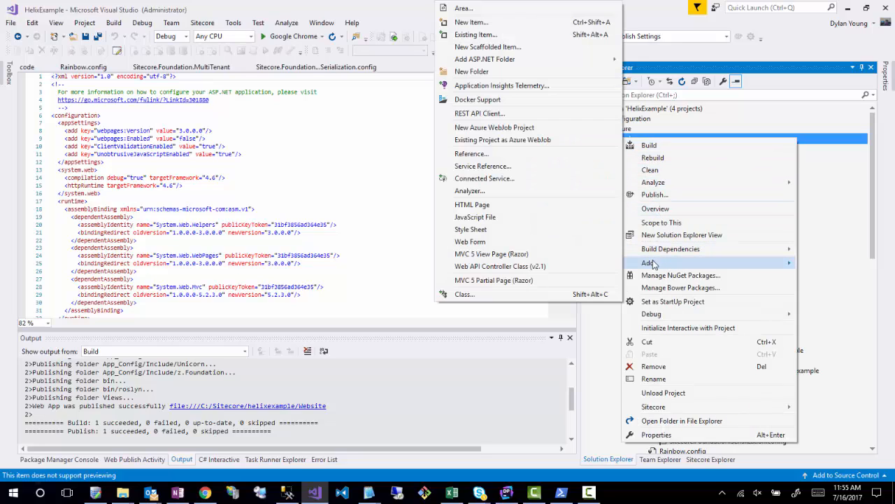
{"action": "mouse_move", "coordinate": [654, 263]}
{"action": "left_click", "coordinate": [471, 71]}
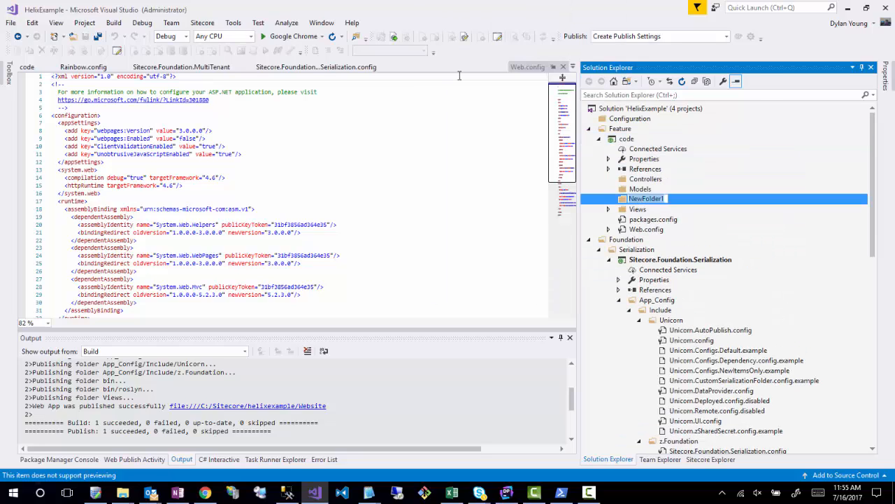
{"action": "type", "text": "App_Config"}
{"action": "key", "text": "Return"}
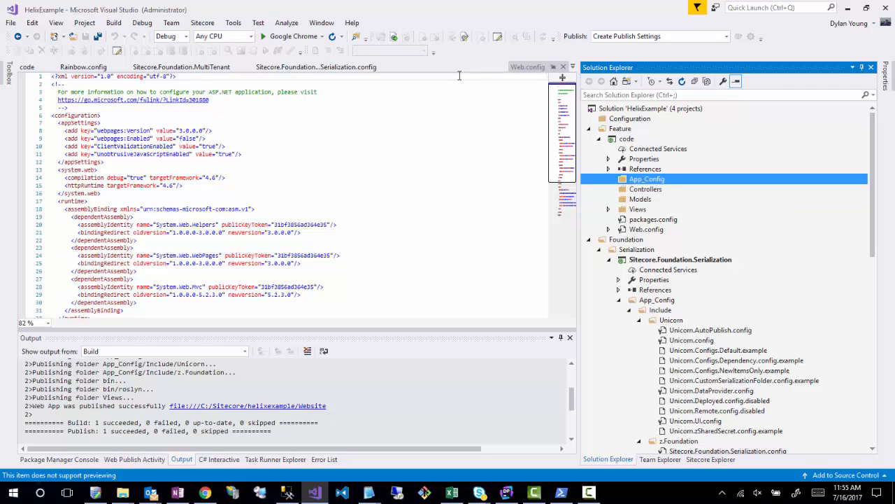
- Add a subfolder named Include to the code project's App_Config folder
{"action": "right_click", "coordinate": [654, 180]}
{"action": "mouse_move", "coordinate": [679, 214]}
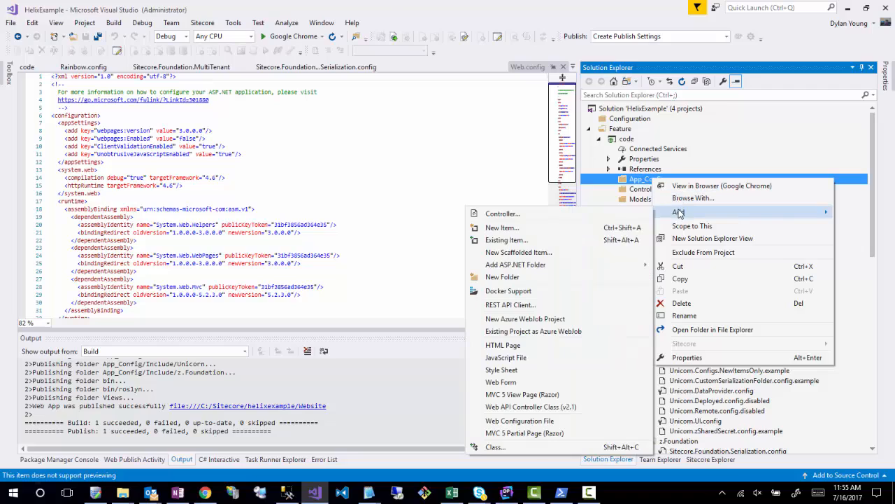
{"action": "left_click", "coordinate": [490, 277]}
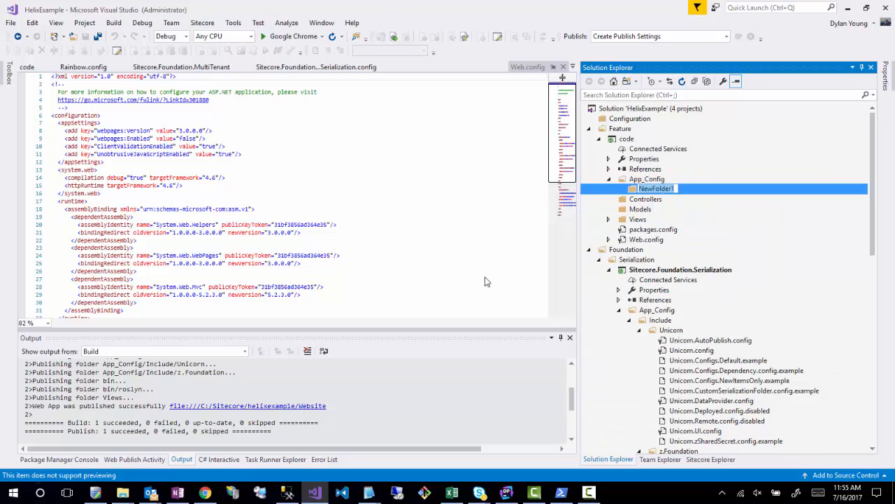
{"action": "type", "text": "Include"}
{"action": "left_click", "coordinate": [625, 242]}
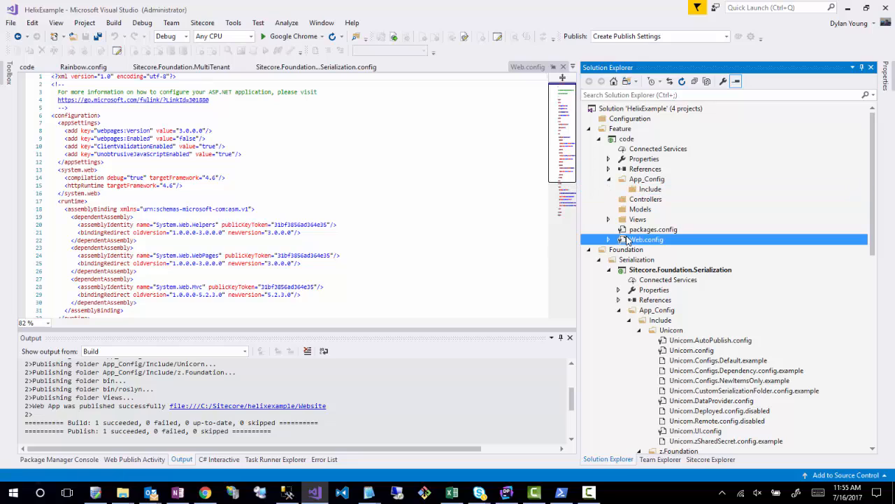
- Add a subfolder named zz.Feature to the Include folder of the code project under Feature
{"action": "left_click", "coordinate": [638, 330]}
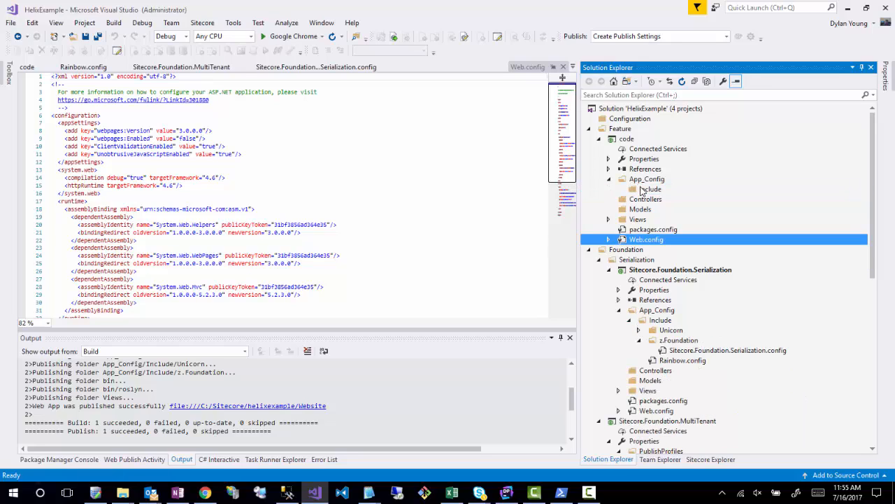
{"action": "right_click", "coordinate": [642, 190]}
{"action": "mouse_move", "coordinate": [673, 223]}
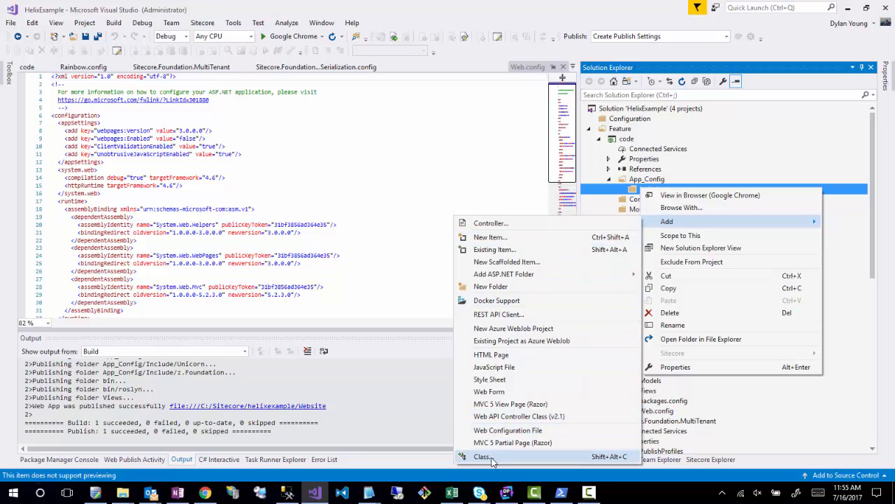
{"action": "left_click", "coordinate": [463, 287]}
{"action": "type", "text": "z"}
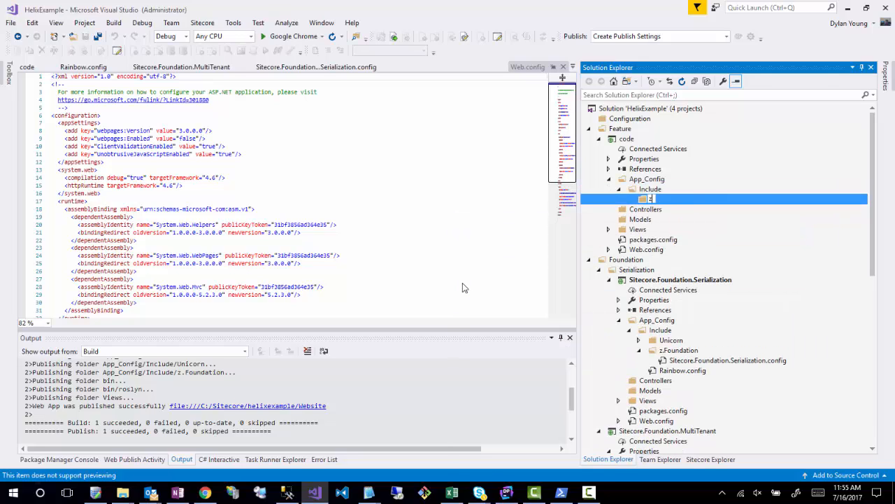
{"action": "type", "text": "z.Feature"}
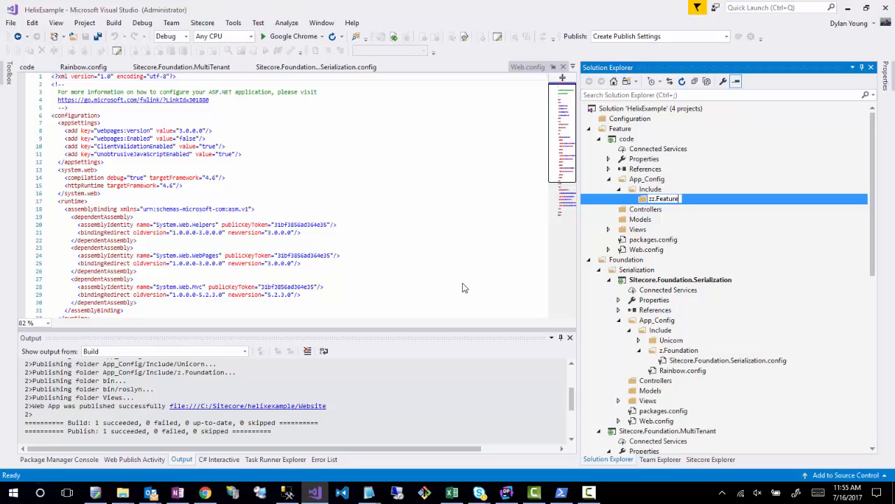
{"action": "key", "text": "Return"}
- Add a web configuration file named Sitecore.Feature.Blog.Serialization.config to the zz.Feature folder
{"action": "right_click", "coordinate": [651, 200]}
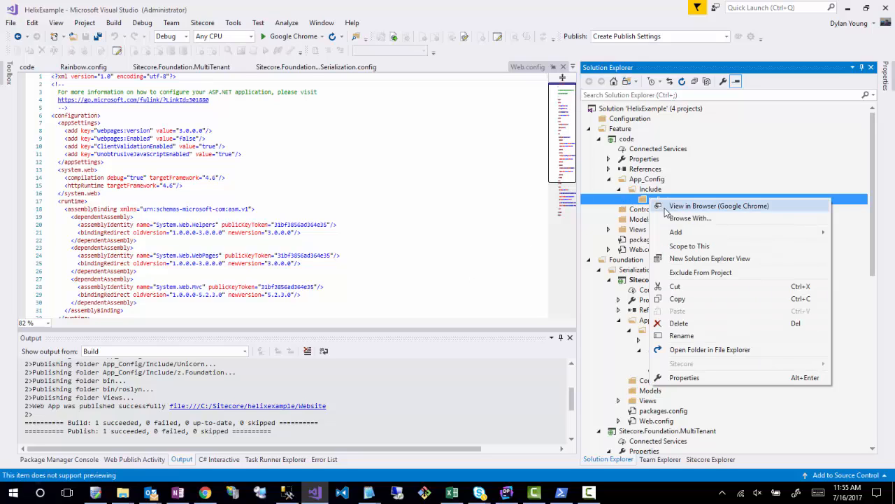
{"action": "mouse_move", "coordinate": [678, 236]}
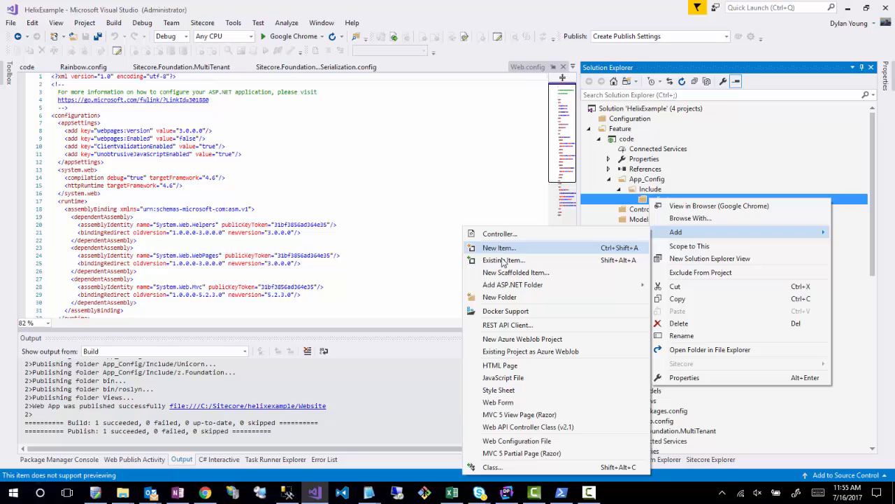
{"action": "left_click", "coordinate": [495, 441]}
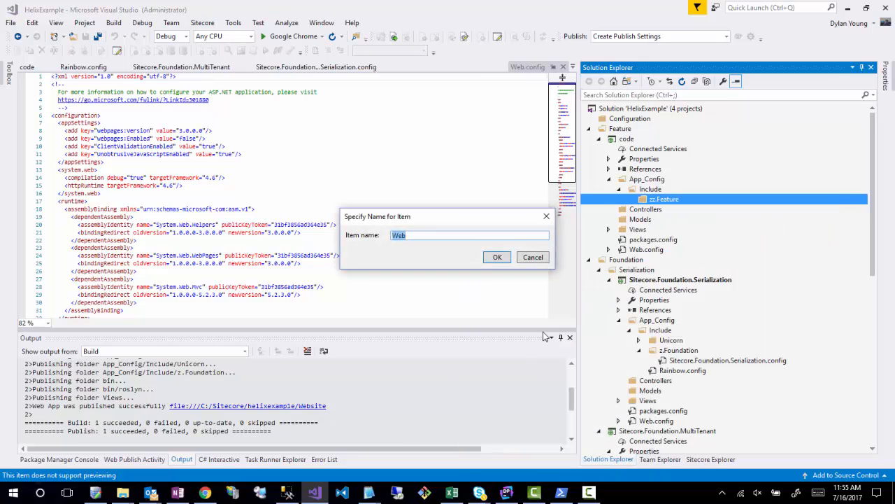
{"action": "type", "text": "Sitec"}
{"action": "key", "text": "BackSpace"}
{"action": "key", "text": "BackSpace"}
{"action": "key", "text": "BackSpace"}
{"action": "key", "text": "BackSpace"}
{"action": "key", "text": "BackSpace"}
{"action": "type", "text": "F"}
{"action": "type", "text": "eatur"}
{"action": "key", "text": "BackSpace"}
{"action": "key", "text": "BackSpace"}
{"action": "key", "text": "BackSpace"}
{"action": "key", "text": "BackSpace"}
{"action": "key", "text": "BackSpace"}
{"action": "key", "text": "BackSpace"}
{"action": "type", "text": "Serialization.conf"}
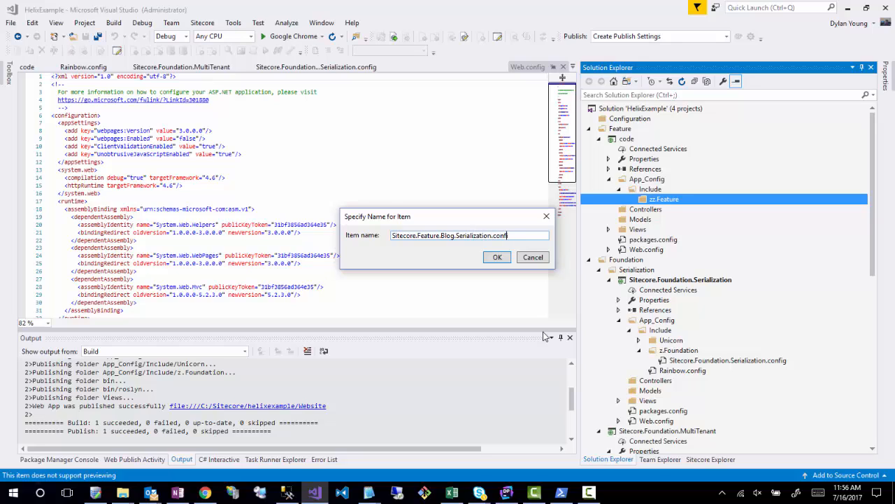
{"action": "type", "text": "ig"}
{"action": "key", "text": "Return"}
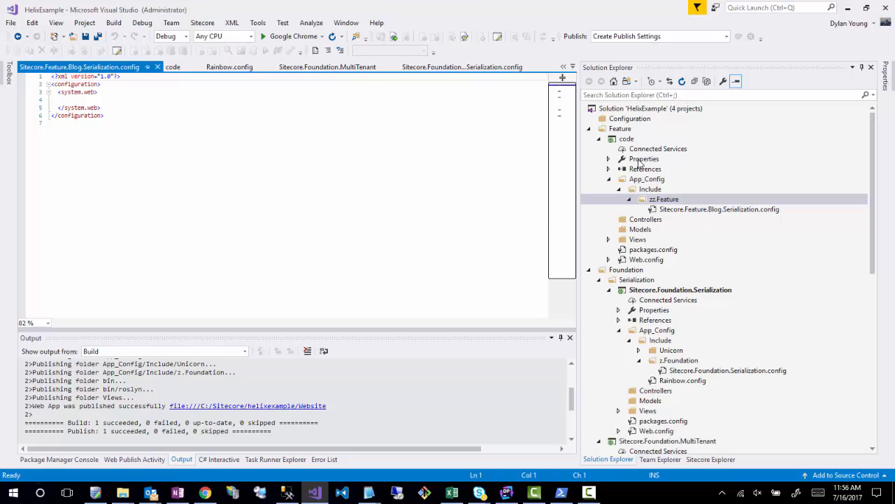
- Set the code project's assembly name and default namespace to Sitecore.Feature.Blog and save the project properties
{"action": "right_click", "coordinate": [626, 139]}
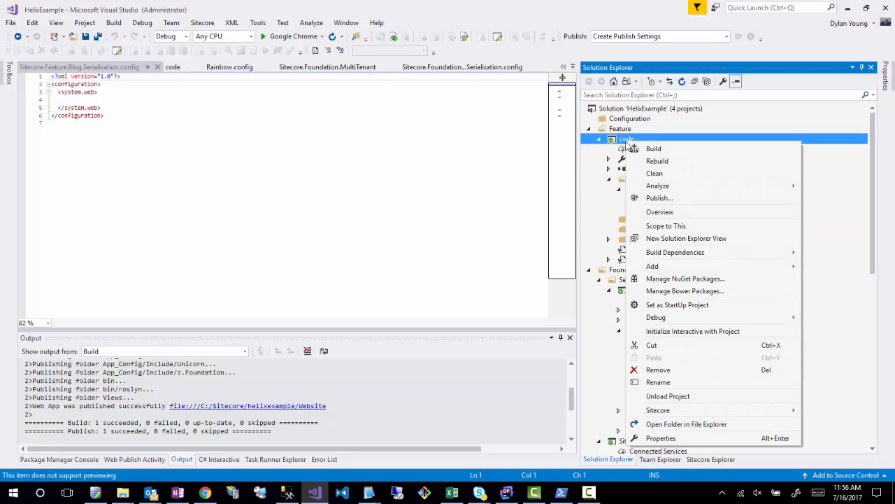
{"action": "left_click", "coordinate": [676, 440]}
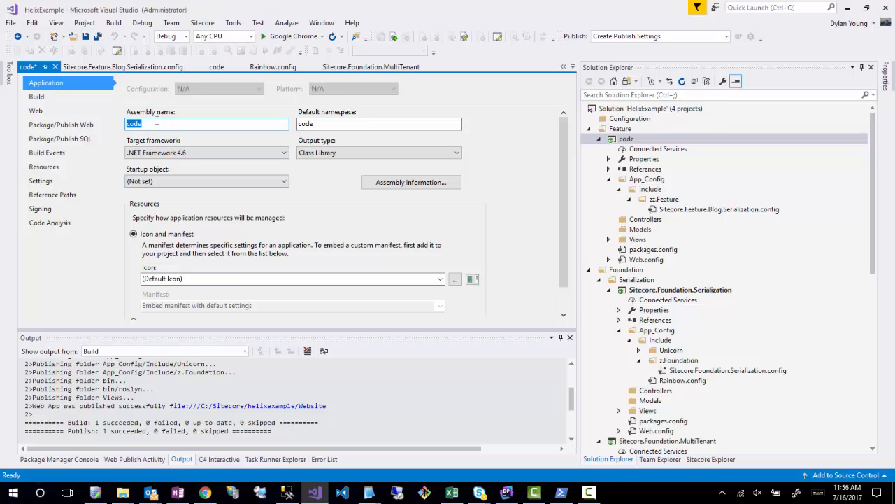
{"action": "left_click", "coordinate": [154, 123]}
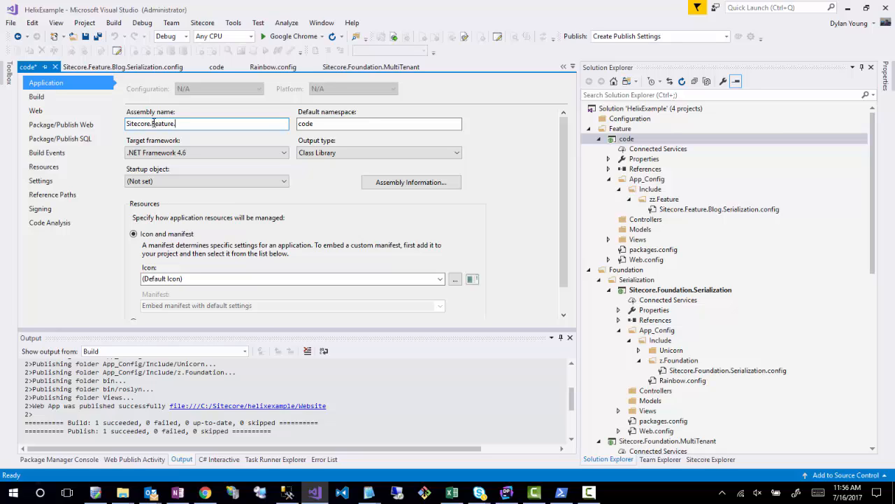
{"action": "double_click", "coordinate": [153, 123]}
{"action": "key", "text": "ctrl+c"}
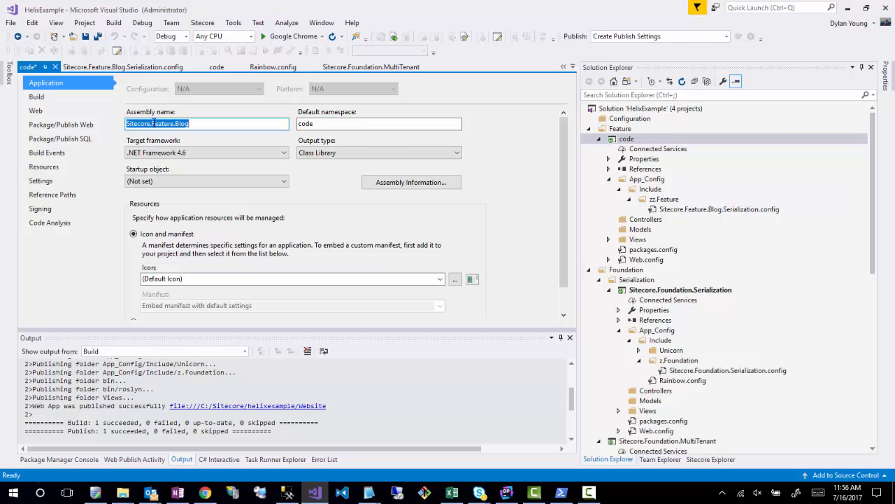
{"action": "left_click", "coordinate": [336, 123]}
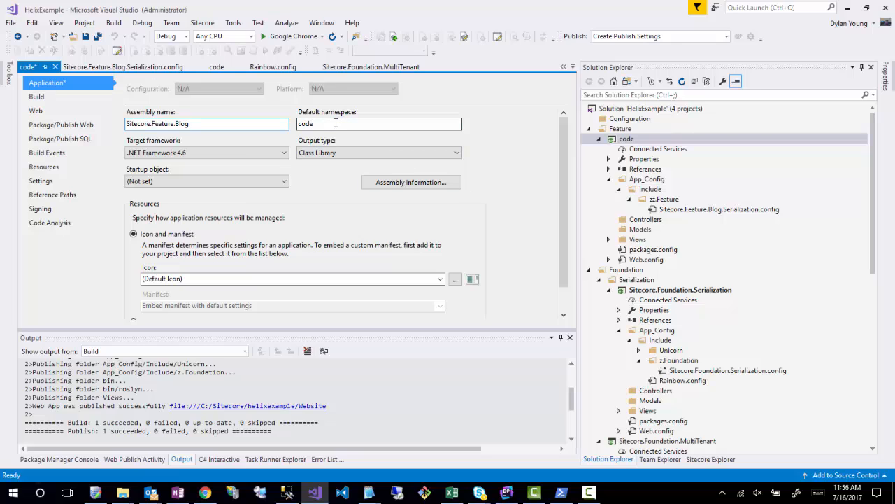
{"action": "key", "text": "ctrl+a"}
{"action": "key", "text": "ctrl+v"}
{"action": "key", "text": "ctrl+s"}
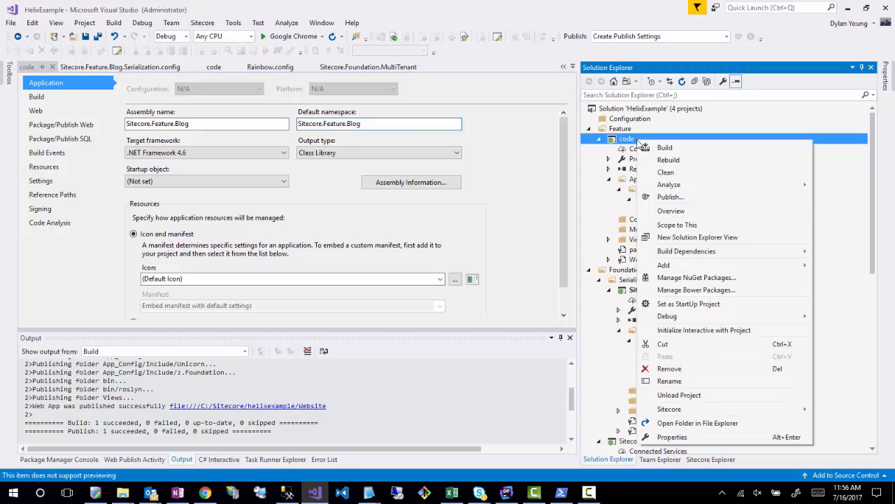
- Rename the code project under Feature as Sitecore.Feature.Blog
{"action": "right_click", "coordinate": [640, 141]}
{"action": "left_click", "coordinate": [669, 381]}
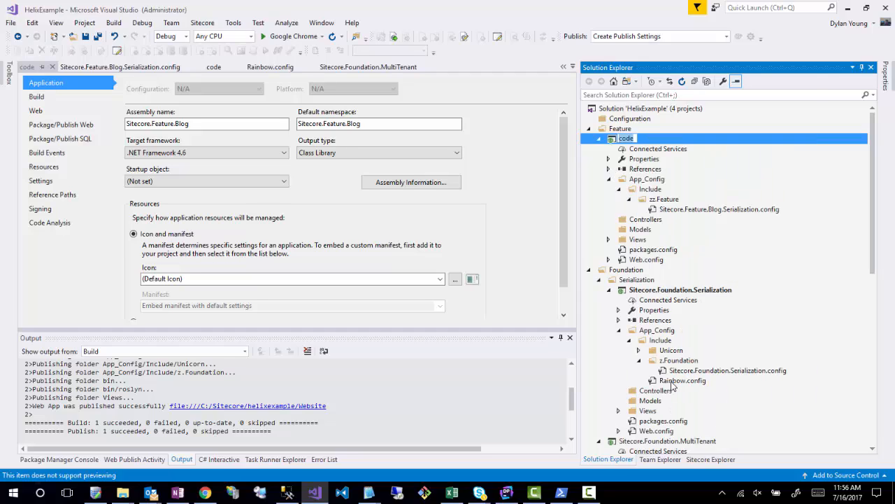
{"action": "key", "text": "ctrl+v"}
{"action": "left_click", "coordinate": [662, 162]}
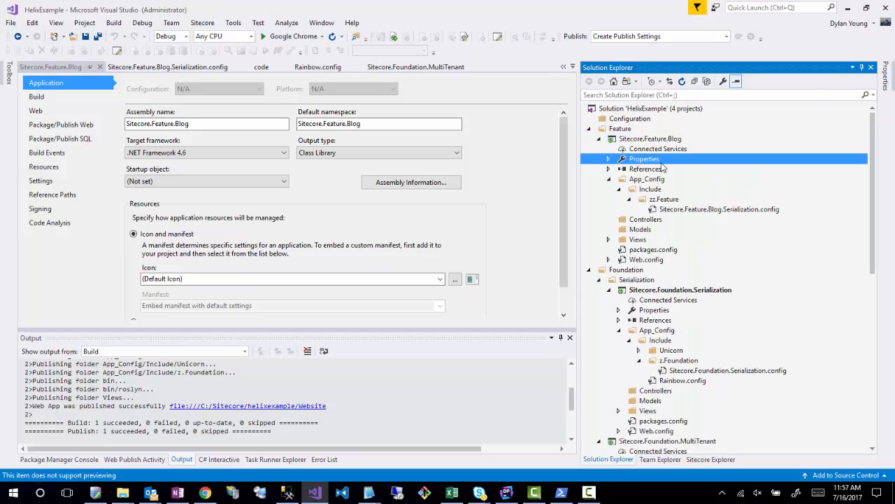
{"action": "left_click", "coordinate": [550, 172]}
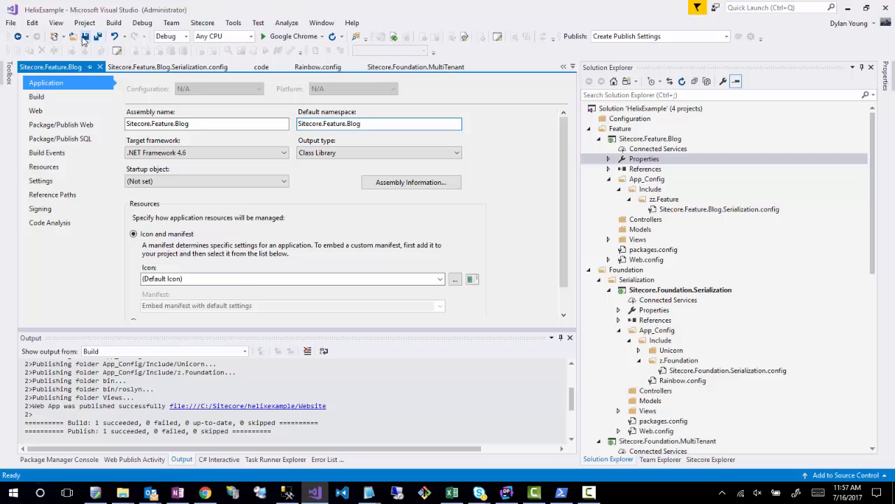
- Replace the contents of Sitecore.Feature.Blog.Serialization.config with a copy of the XML in Sitecore.Project.Example.Serialization.config
{"action": "double_click", "coordinate": [702, 210]}
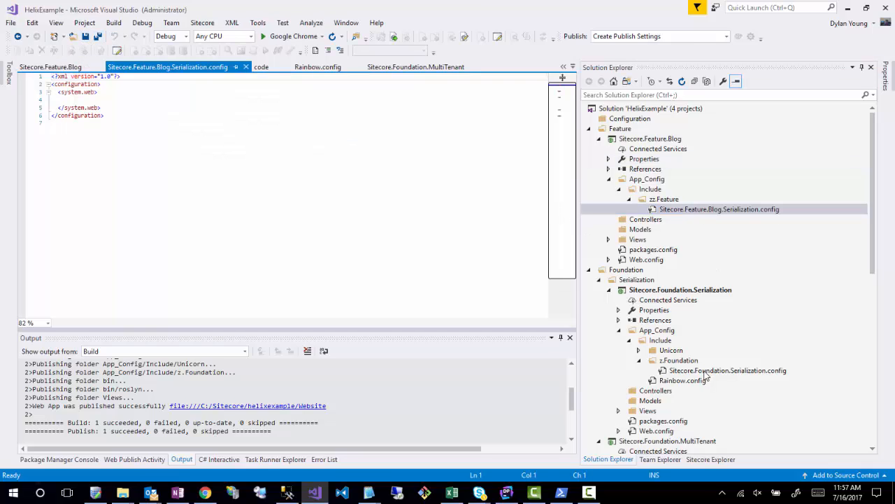
{"action": "scroll", "coordinate": [707, 376], "scroll_direction": "down", "scroll_amount": 10}
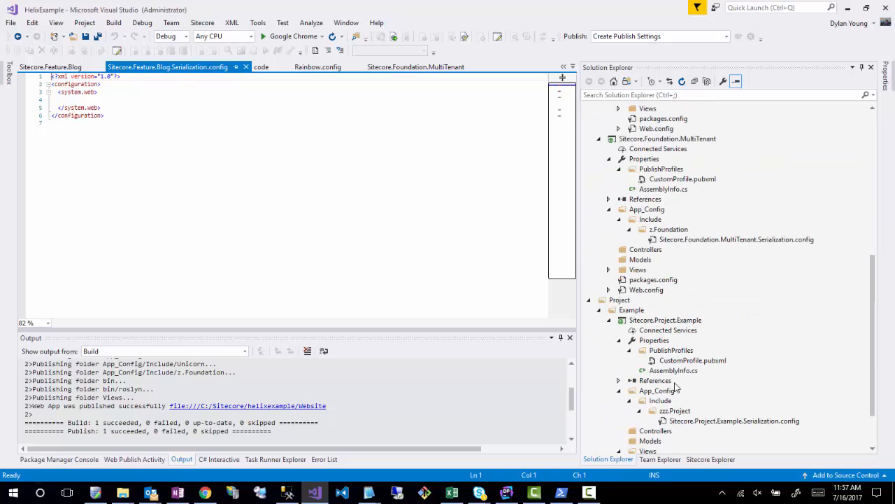
{"action": "left_click", "coordinate": [675, 422]}
{"action": "left_click", "coordinate": [326, 261]}
{"action": "key", "text": "ctrl+a"}
{"action": "key", "text": "ctrl+c"}
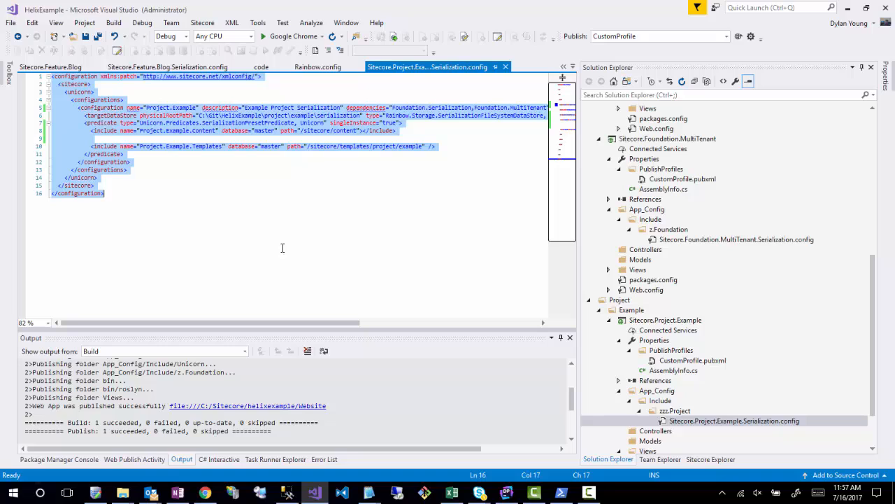
{"action": "left_click", "coordinate": [505, 66]}
{"action": "left_click", "coordinate": [236, 195]}
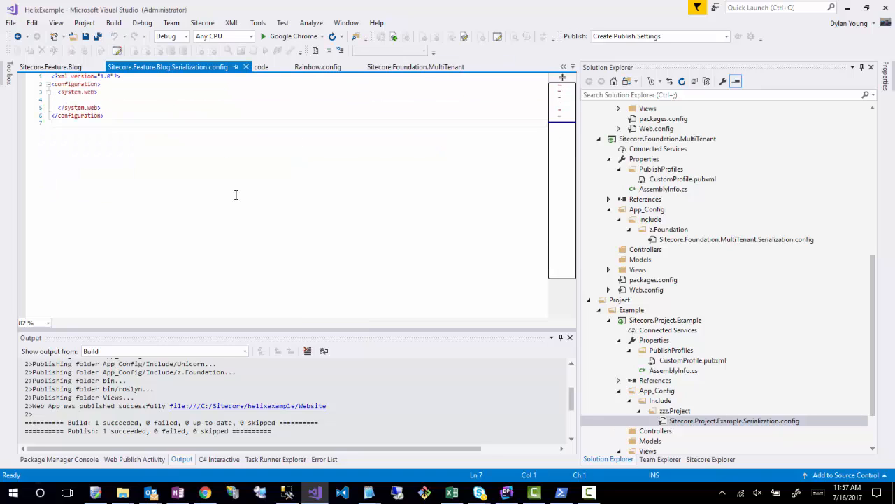
{"action": "key", "text": "ctrl+a"}
{"action": "key", "text": "ctrl+v"}
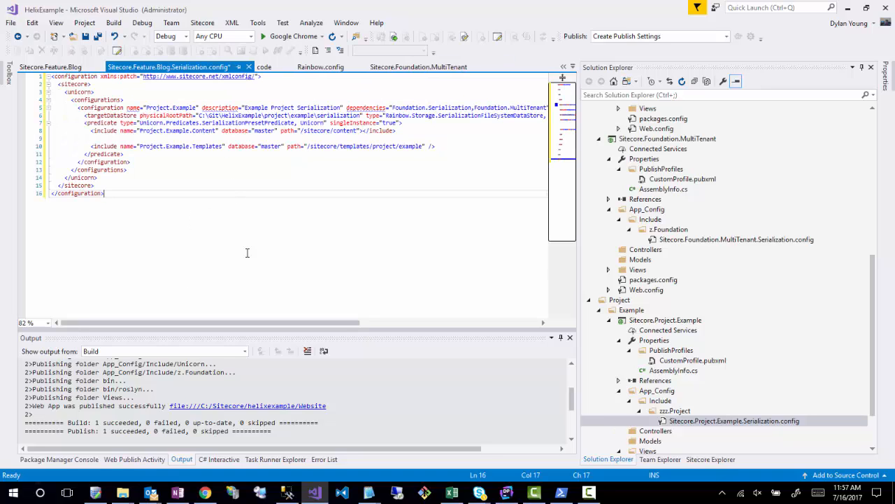
- Set the configuration element's description to "Blog Configuration" and its name to "Feature.Blog" in the blog serialization config
{"action": "left_click_drag", "start_coordinate": [342, 108], "coordinate": [247, 108]}
{"action": "type", "text": "Blog Config"}
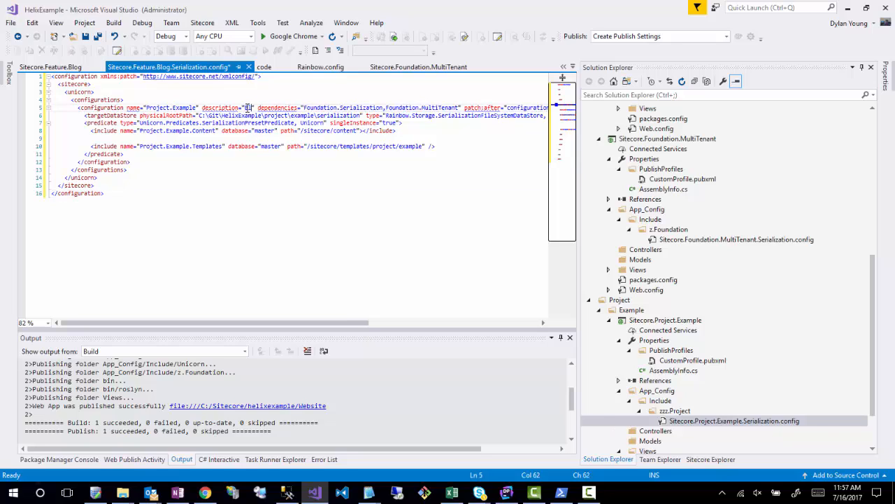
{"action": "type", "text": "uration"}
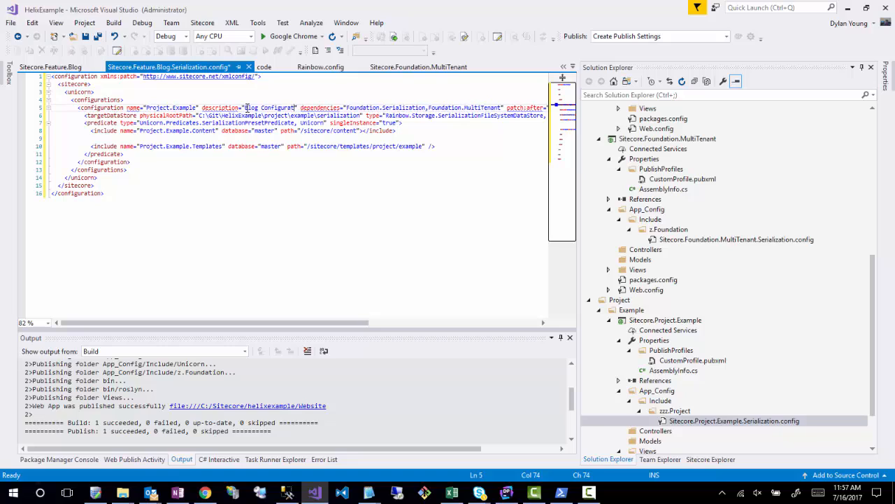
{"action": "left_click_drag", "start_coordinate": [197, 107], "coordinate": [147, 110]}
{"action": "type", "text": "Feature.Bl"}
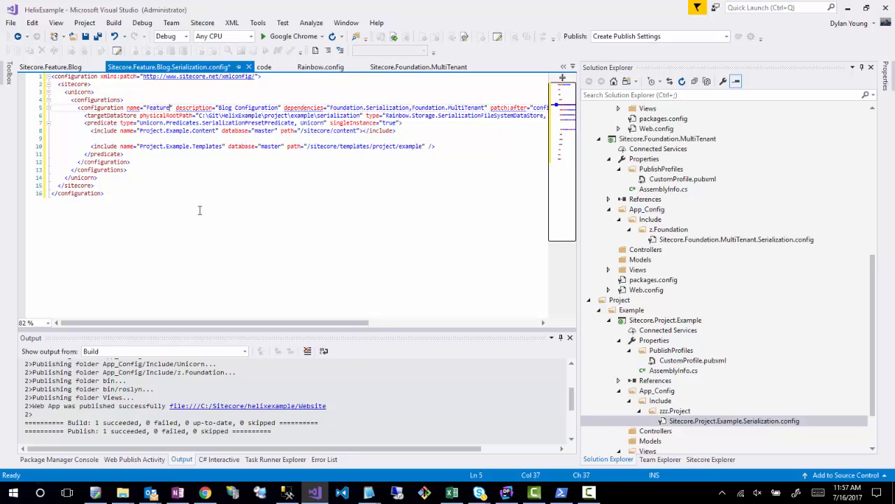
{"action": "type", "text": "og\""}
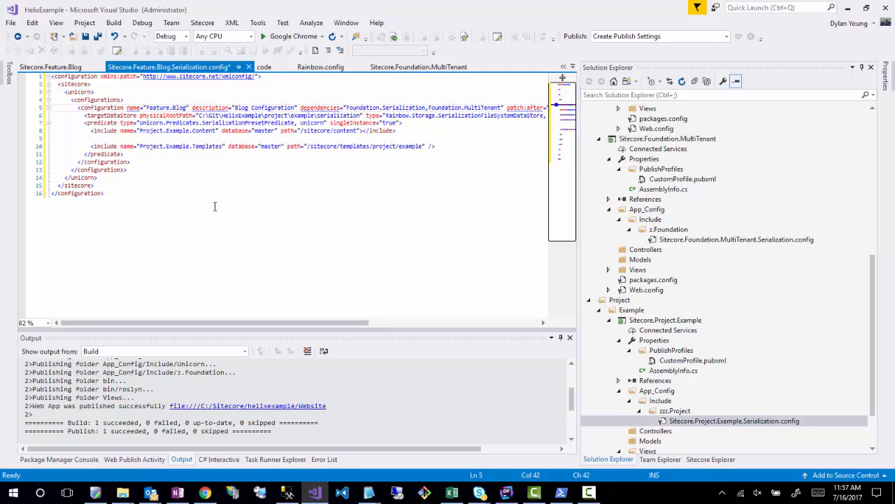
{"action": "left_click", "coordinate": [215, 206]}
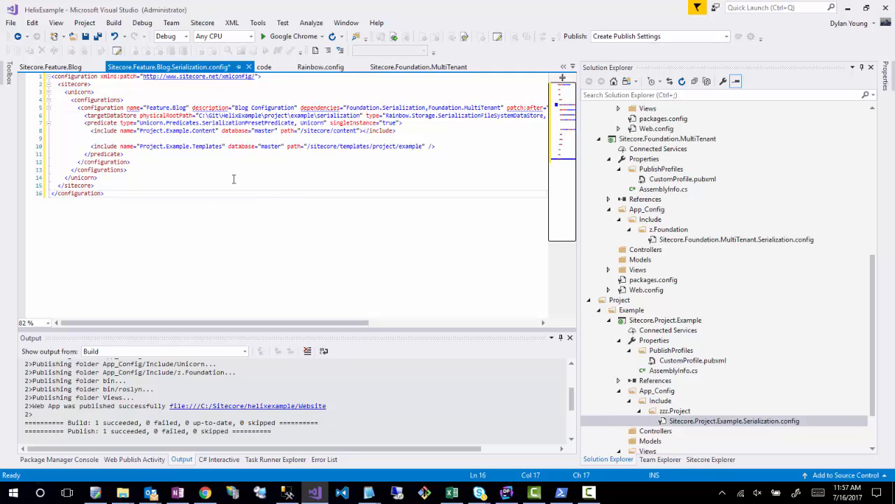
- Change the first include element's name to "Feature.Blog.Templates"
{"action": "double_click", "coordinate": [156, 131]}
{"action": "type", "text": "Feature"}
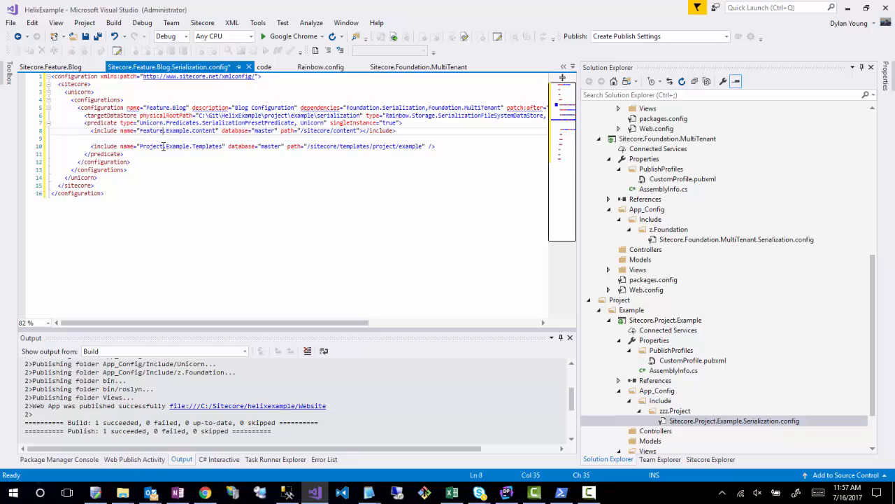
{"action": "key", "text": "shift+Right"}
{"action": "key", "text": "shift+Right"}
{"action": "key", "text": "shift+Right"}
{"action": "key", "text": "shift+Right"}
{"action": "key", "text": "shift+Right"}
{"action": "key", "text": "shift+Right"}
{"action": "key", "text": "shift+Right"}
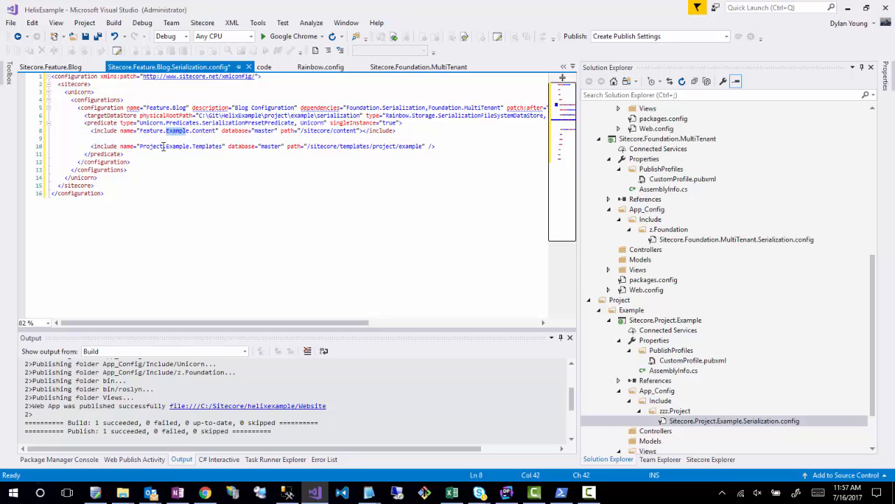
{"action": "type", "text": "Blog"}
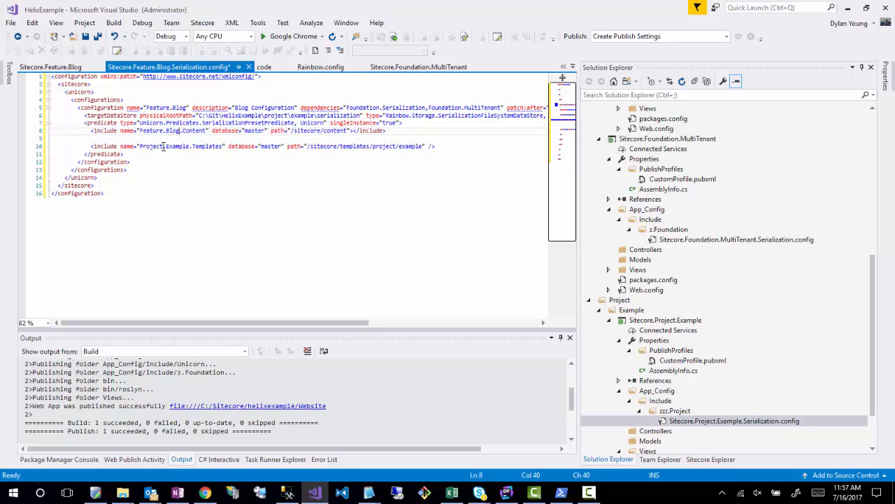
{"action": "key", "text": "shift+Right"}
{"action": "key", "text": "shift+Right"}
{"action": "type", "text": "Template"}
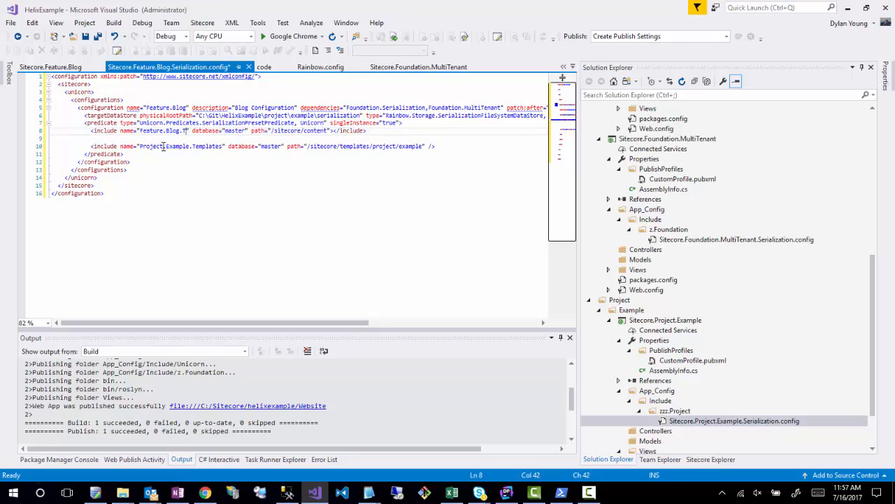
{"action": "type", "text": "s"}
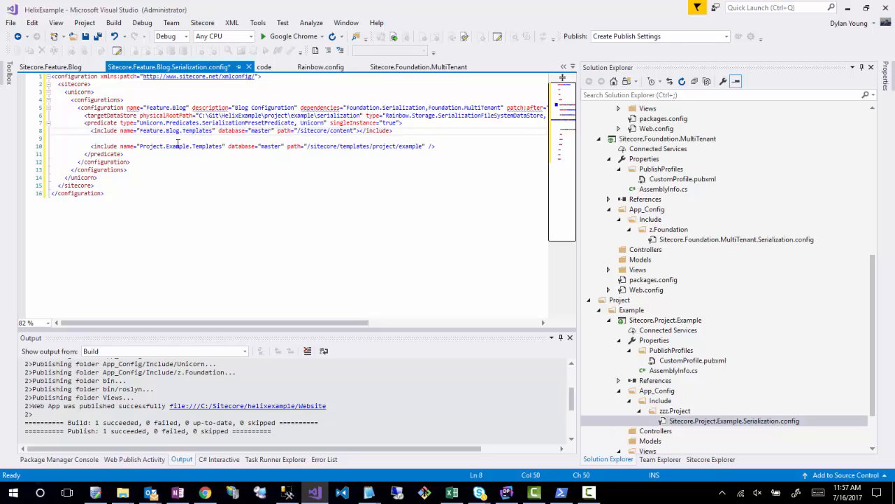
- Set the path of the Feature.Blog.Templates include to "/sitecore/templates/feature/blog"
{"action": "left_click", "coordinate": [290, 213]}
{"action": "key", "text": "BackSpace"}
{"action": "key", "text": "BackSpace"}
{"action": "key", "text": "BackSpace"}
{"action": "key", "text": "BackSpace"}
{"action": "key", "text": "BackSpace"}
{"action": "key", "text": "BackSpace"}
{"action": "key", "text": "BackSpace"}
{"action": "type", "text": "templates/feature/blog"}
- Delete the Project.Example.Templates include line and the blank line above it
{"action": "left_click_drag", "start_coordinate": [439, 149], "coordinate": [2, 144]}
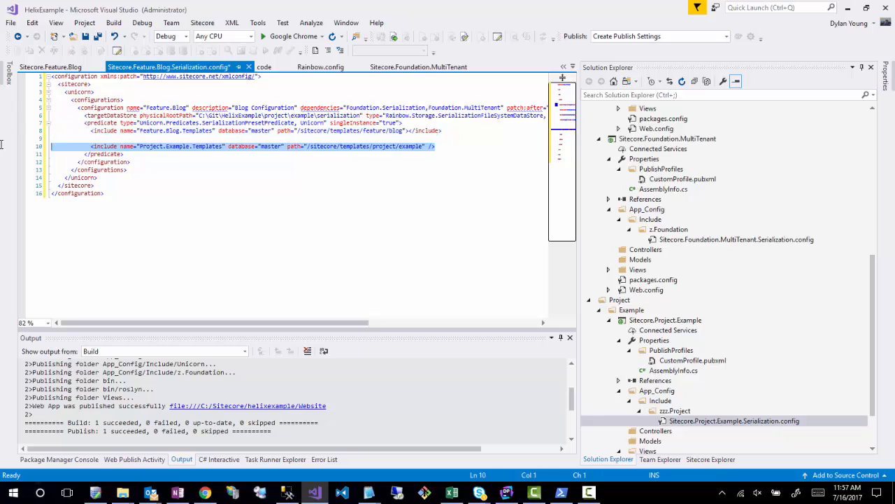
{"action": "key", "text": "BackSpace"}
{"action": "key", "text": "BackSpace"}
{"action": "key", "text": "BackSpace"}
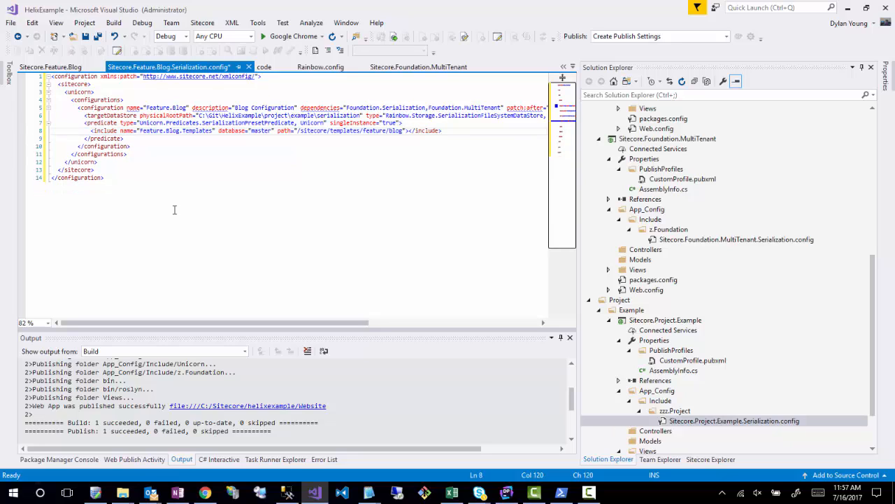
{"action": "left_click", "coordinate": [175, 210]}
- Add a second include named "Feature.Blog.Renderings" with database "master" and path "/sitecore/layout/renderings/feature/blog" below the templates include
{"action": "left_click_drag", "start_coordinate": [218, 324], "coordinate": [198, 321]}
{"action": "left_click", "coordinate": [452, 132]}
{"action": "key", "text": "Return"}
{"action": "type", "text": "<inclu"}
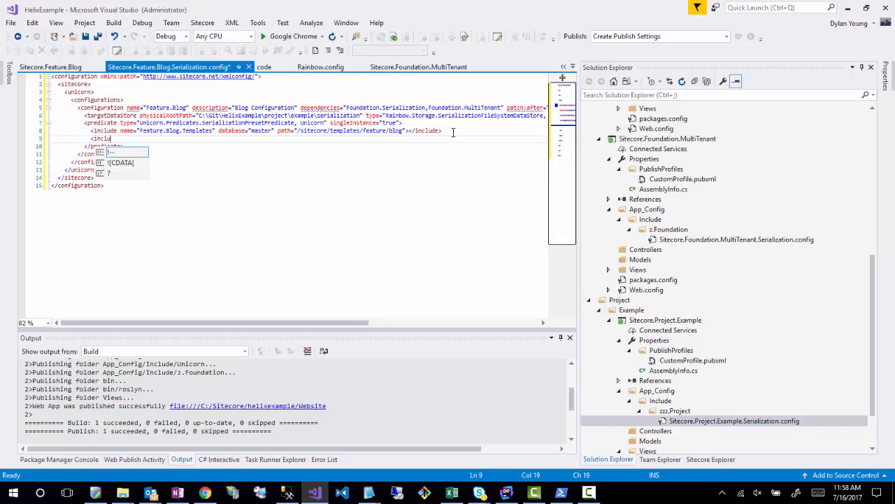
{"action": "type", "text": "de name=\"Feature.Blog.Re"}
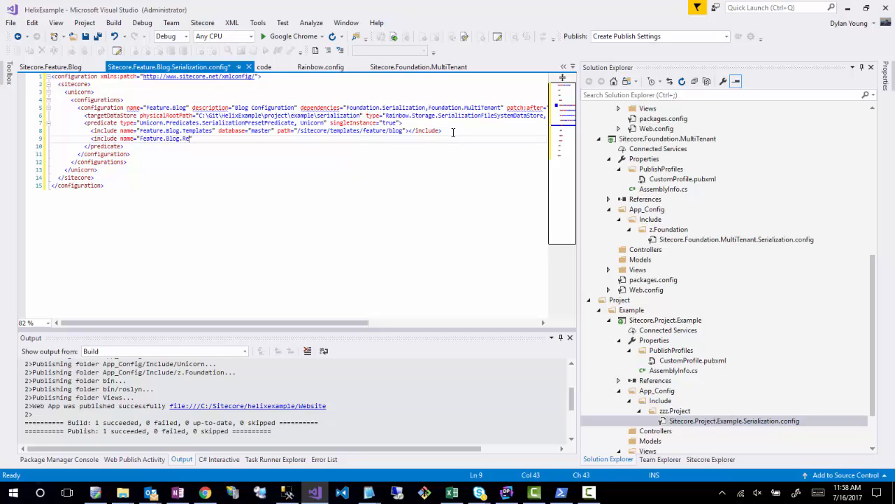
{"action": "type", "text": "rings"}
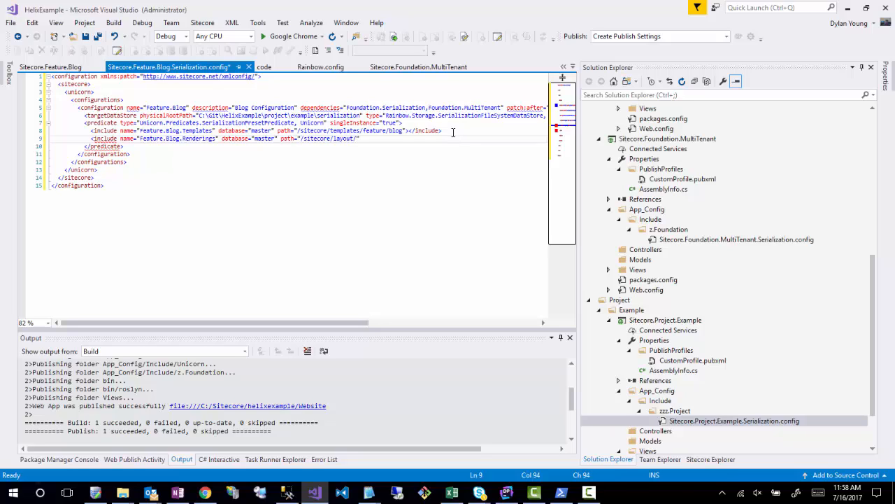
{"action": "type", "text": "nderings/feature/blog"}
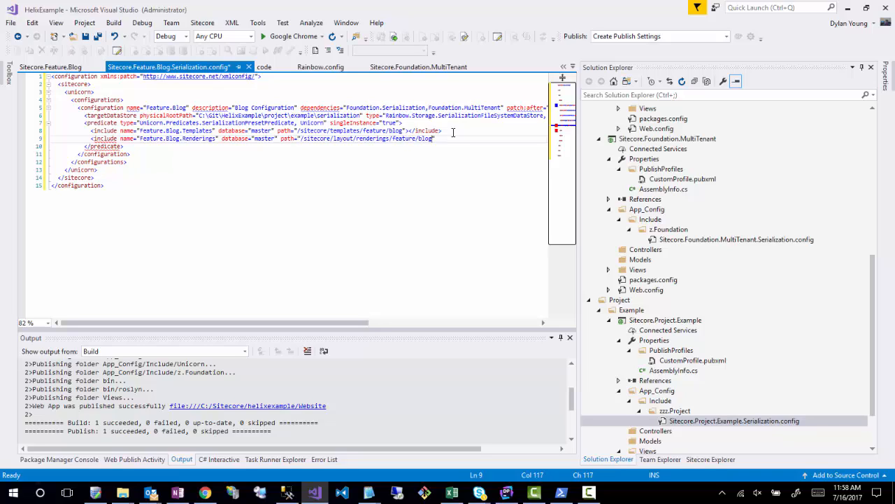
{"action": "type", "text": "\"></include>"}
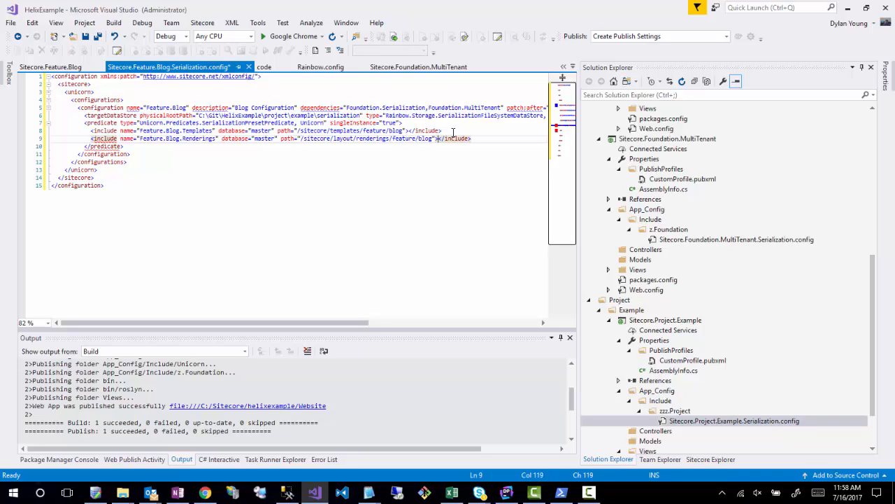
{"action": "left_click", "coordinate": [411, 252]}
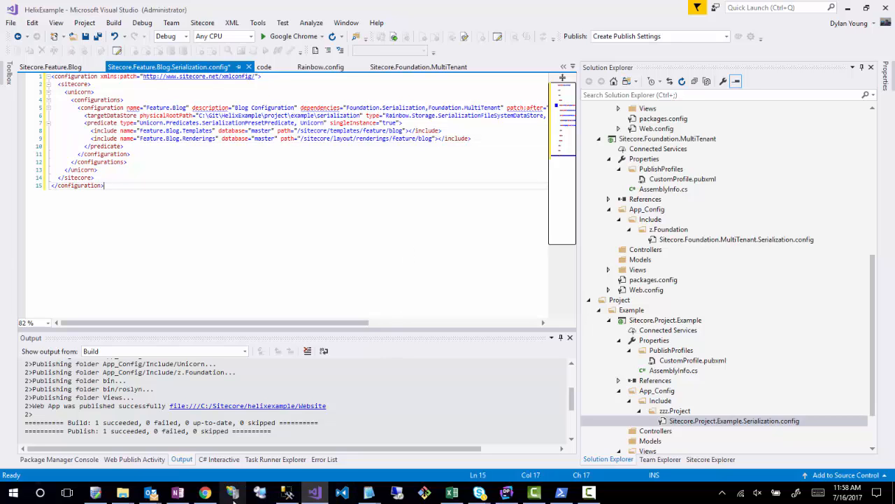
- Switch to Chrome and open the Sitecore Content Editor on helixexample.local in place of the Unicorn page
{"action": "left_click", "coordinate": [205, 493]}
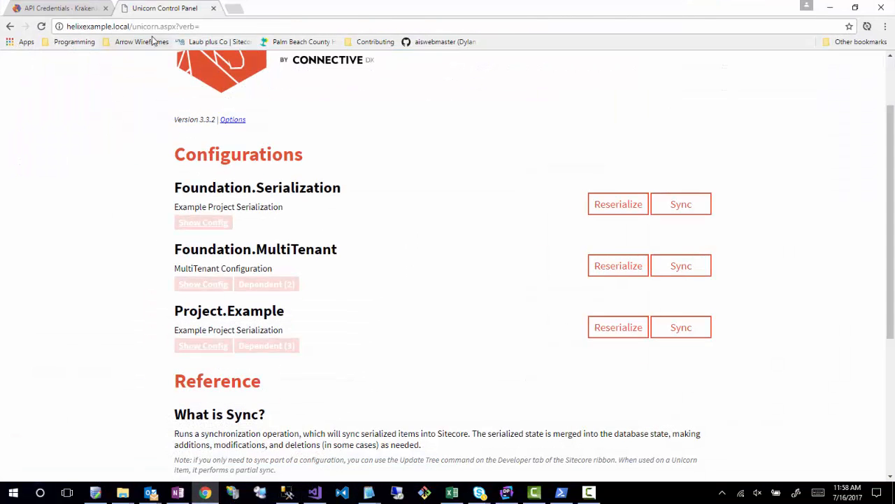
{"action": "left_click_drag", "start_coordinate": [132, 27], "coordinate": [200, 27]}
{"action": "type", "text": "sitecore"}
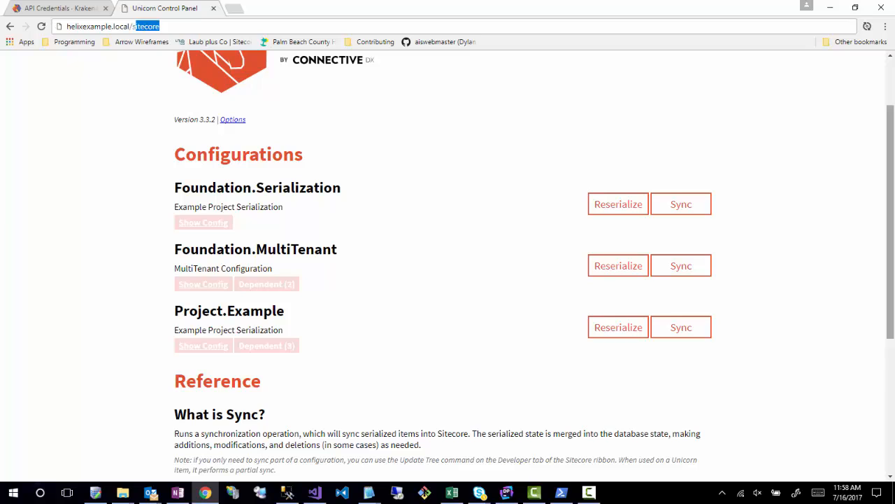
{"action": "key", "text": "Return"}
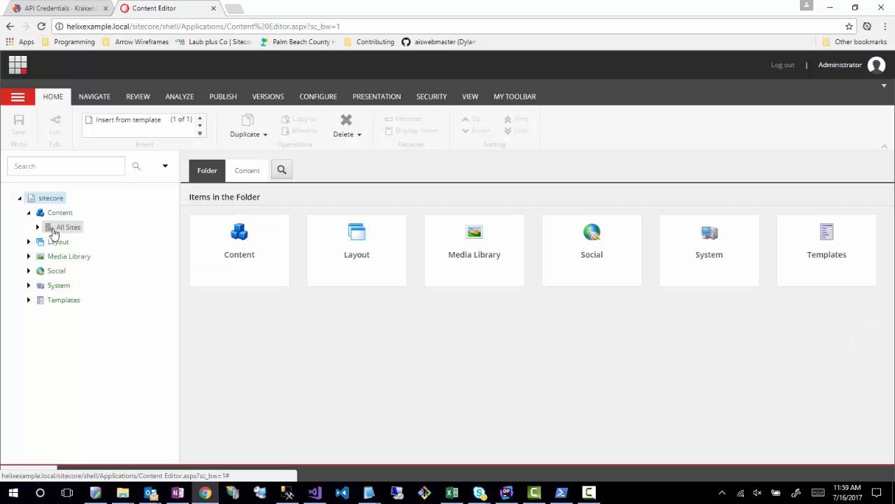
- Open the Blog folder under Layout/Renderings/Feature, copy its item path, and return to Visual Studio
{"action": "left_click", "coordinate": [53, 231]}
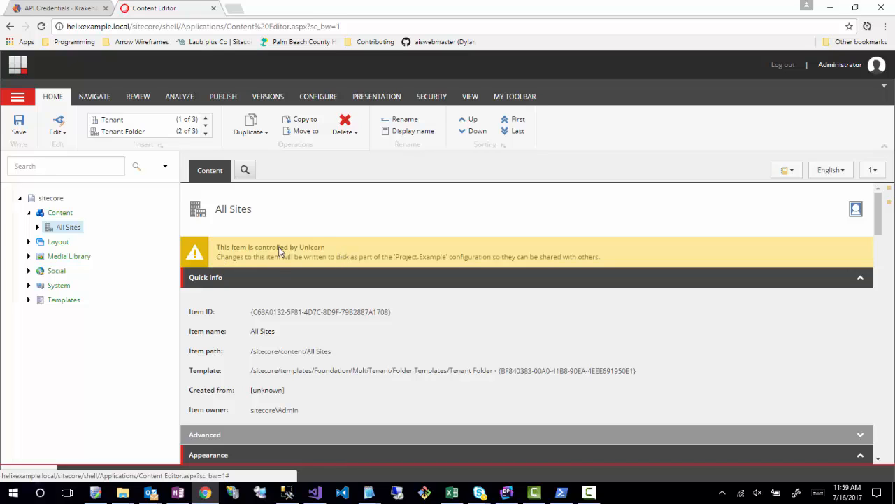
{"action": "left_click", "coordinate": [28, 242]}
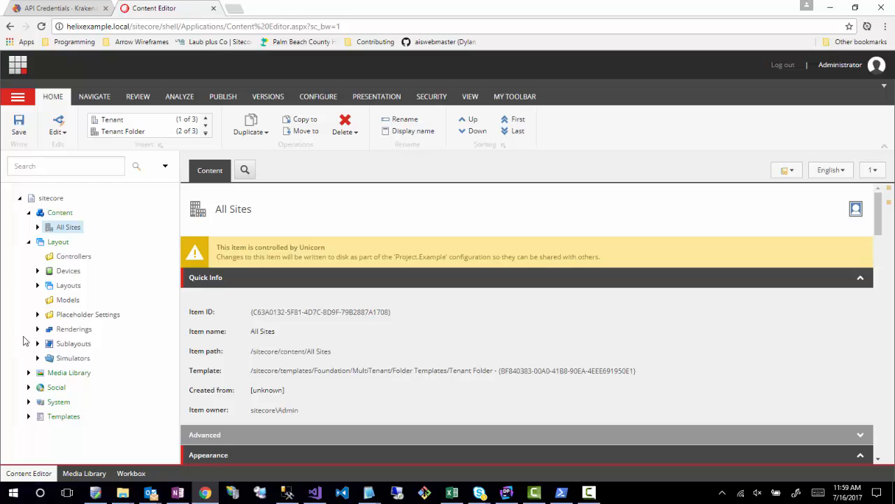
{"action": "left_click", "coordinate": [37, 328]}
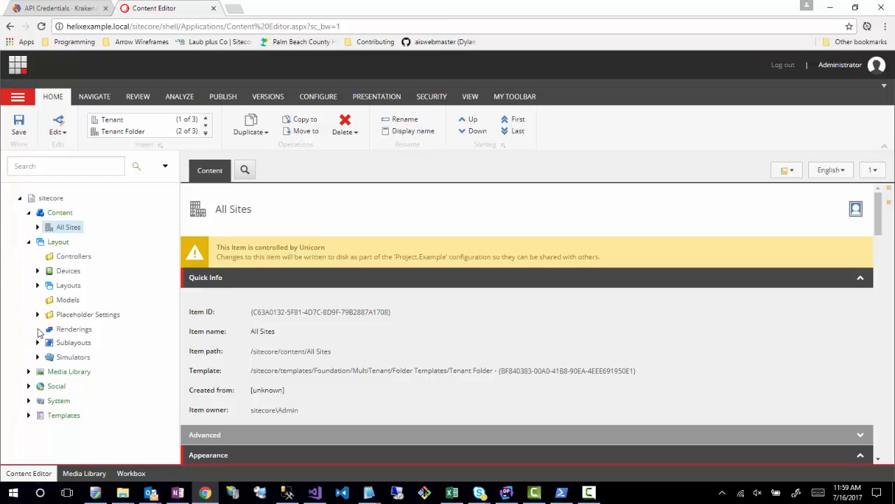
{"action": "left_click", "coordinate": [46, 358]}
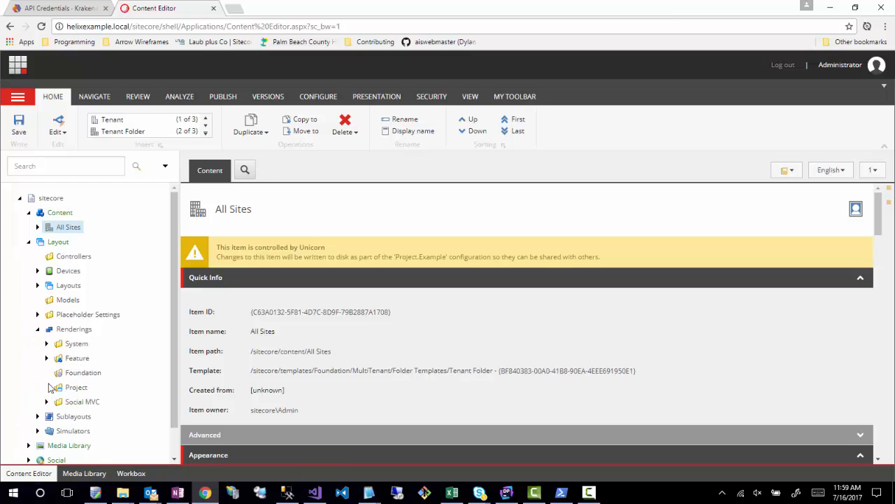
{"action": "left_click", "coordinate": [81, 372]}
{"action": "left_click", "coordinate": [830, 8]}
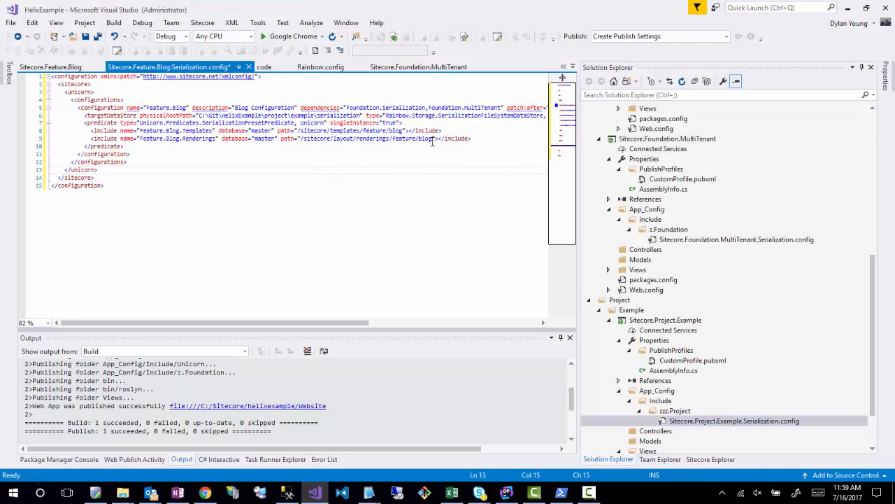
- Replace the Feature.Blog.Renderings include's path with "/sitecore/layout/Renderings/Feature/Blog" and save the config file
{"action": "left_click_drag", "start_coordinate": [433, 142], "coordinate": [301, 142]}
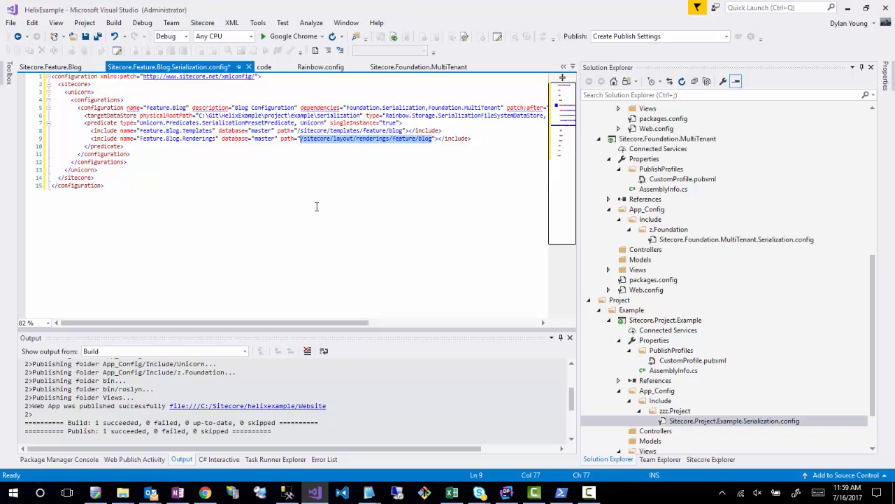
{"action": "type", "text": "/sitecore/layout/Renderings/Feature/Blog"}
{"action": "left_click", "coordinate": [394, 223]}
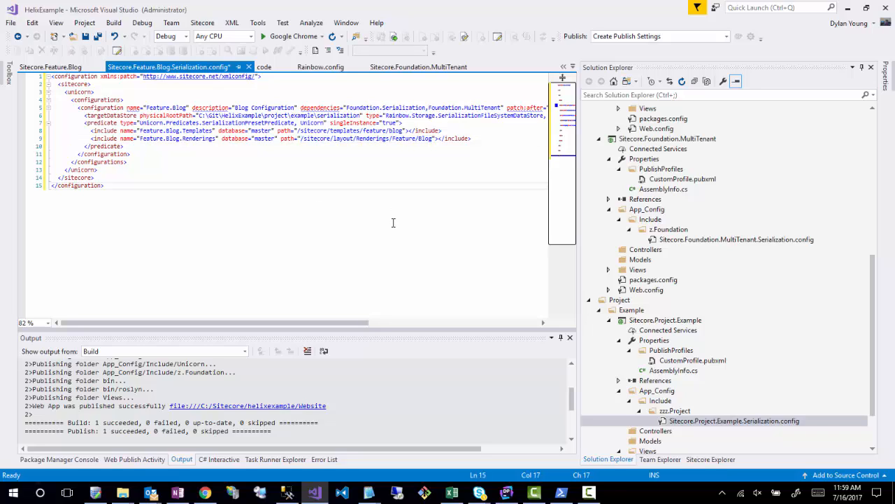
{"action": "left_click", "coordinate": [371, 174]}
{"action": "key", "text": "ctrl+s"}
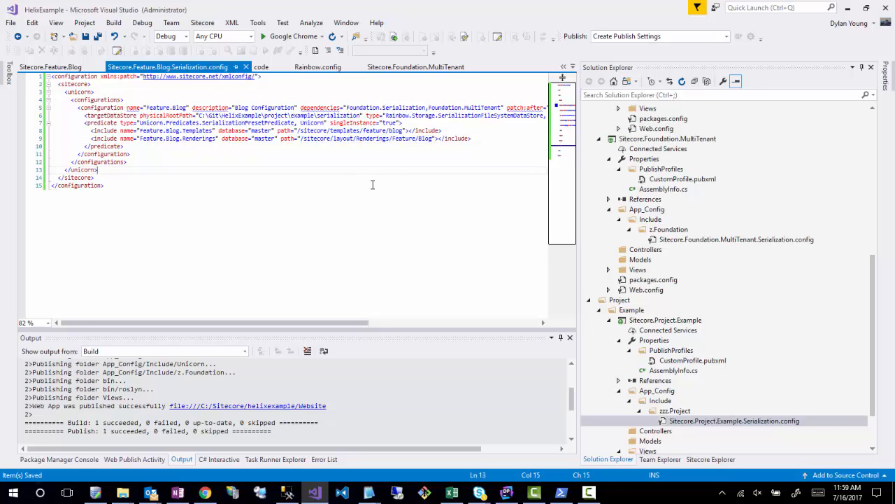
- Create an "IIS, FTP, etc" publish profile for the blog project with File System as the publish method
{"action": "left_click", "coordinate": [272, 145]}
{"action": "left_click", "coordinate": [726, 37]}
{"action": "left_click", "coordinate": [710, 46]}
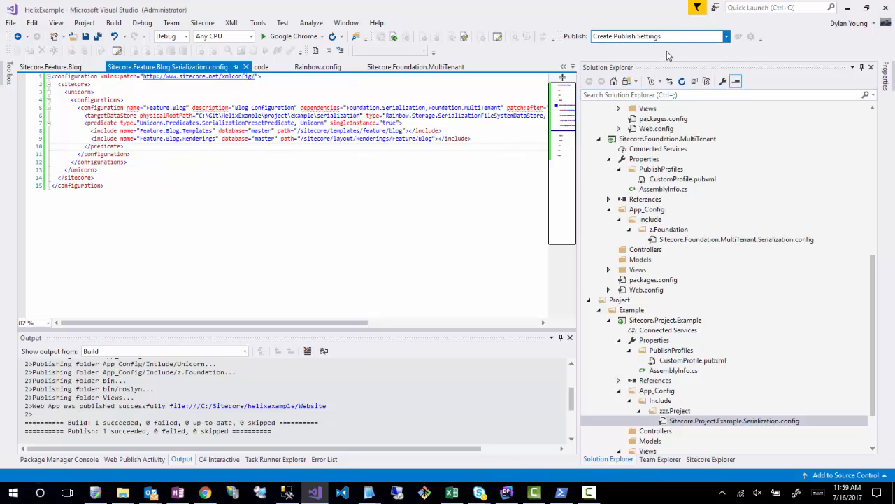
{"action": "left_click", "coordinate": [265, 189]}
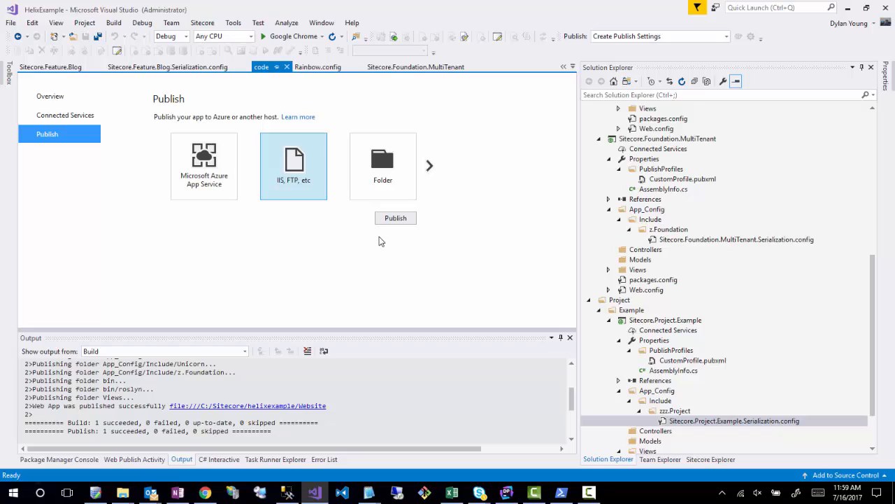
{"action": "left_click", "coordinate": [395, 218]}
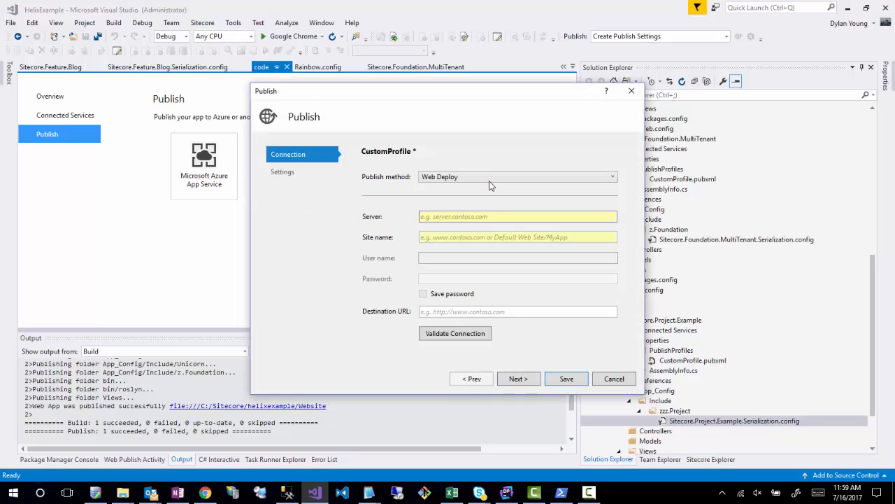
{"action": "left_click", "coordinate": [490, 180]}
{"action": "left_click", "coordinate": [431, 220]}
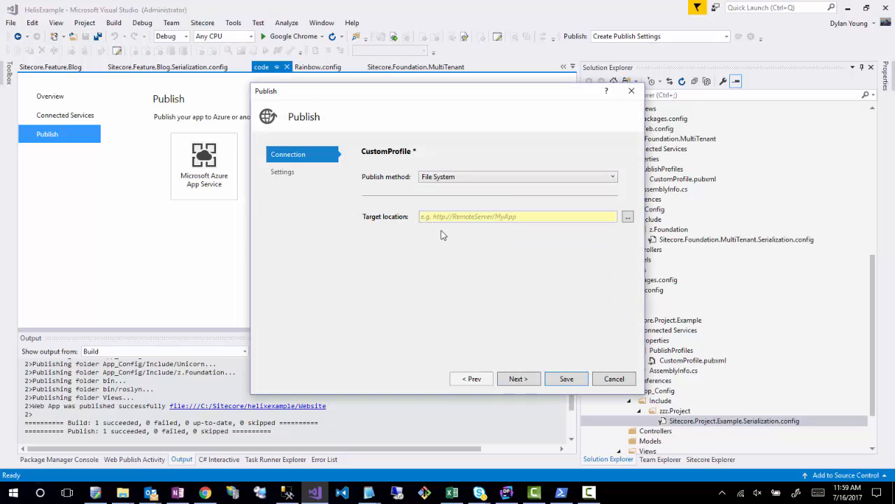
- Set the profile's target location to C:\Sitecore\helixexample\Website, then save the profile and publish the blog project
{"action": "left_click", "coordinate": [628, 217]}
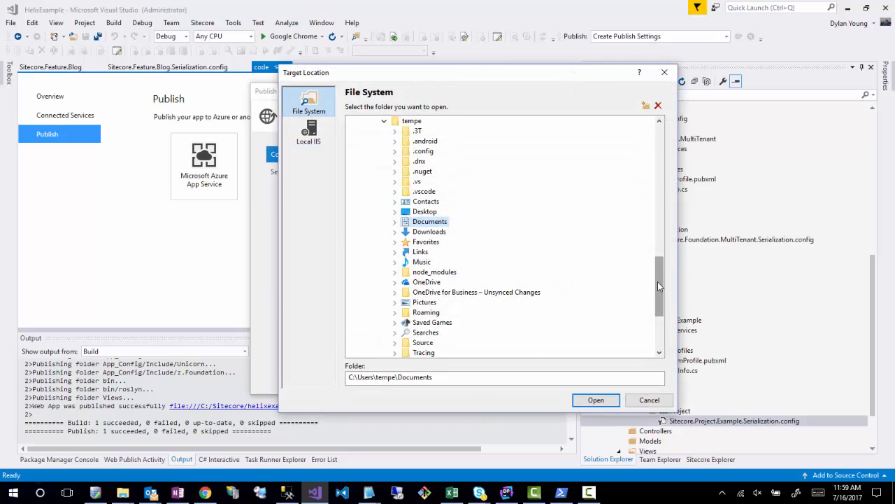
{"action": "left_click_drag", "start_coordinate": [658, 286], "coordinate": [658, 190]}
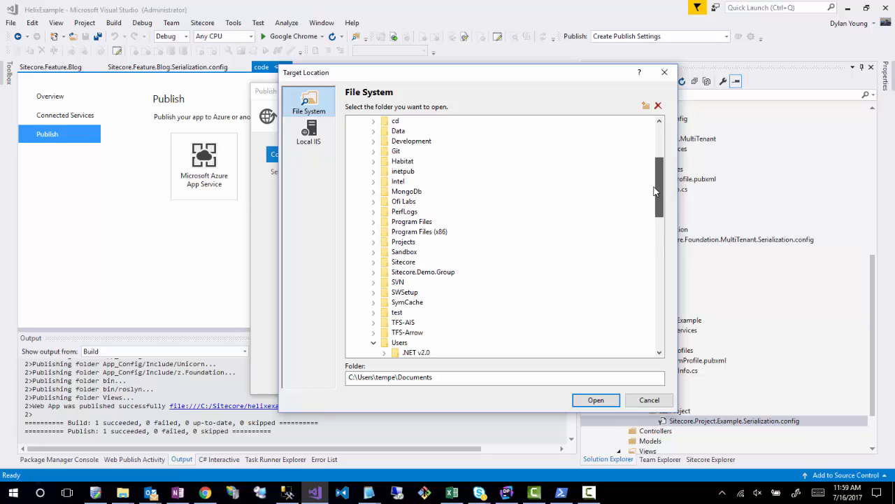
{"action": "left_click", "coordinate": [373, 262]}
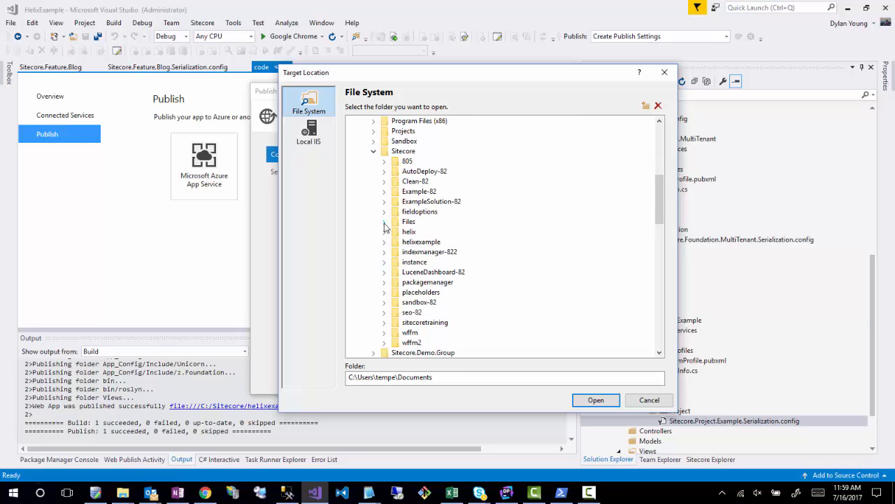
{"action": "left_click", "coordinate": [384, 241]}
{"action": "left_click", "coordinate": [414, 272]}
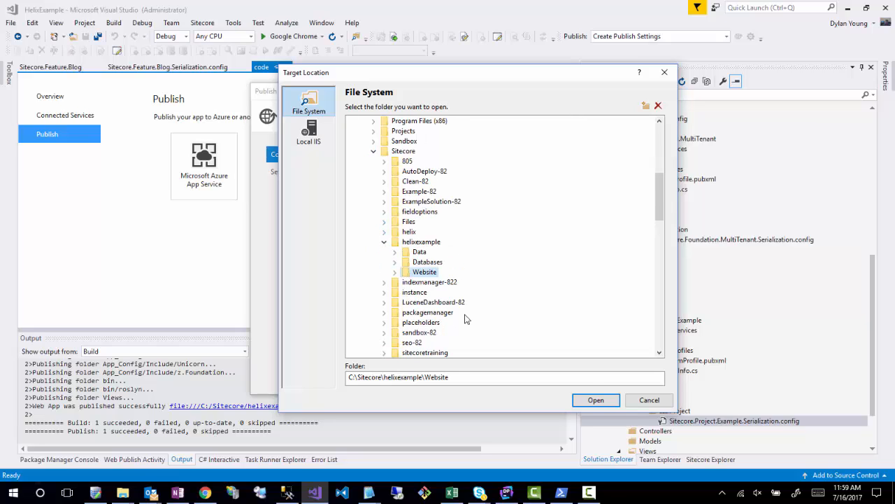
{"action": "left_click", "coordinate": [593, 400]}
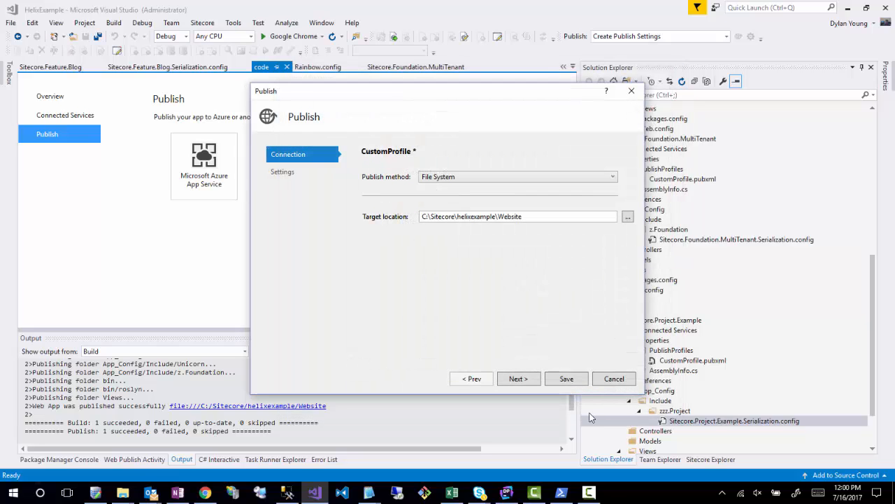
{"action": "left_click", "coordinate": [526, 381]}
{"action": "left_click", "coordinate": [567, 380]}
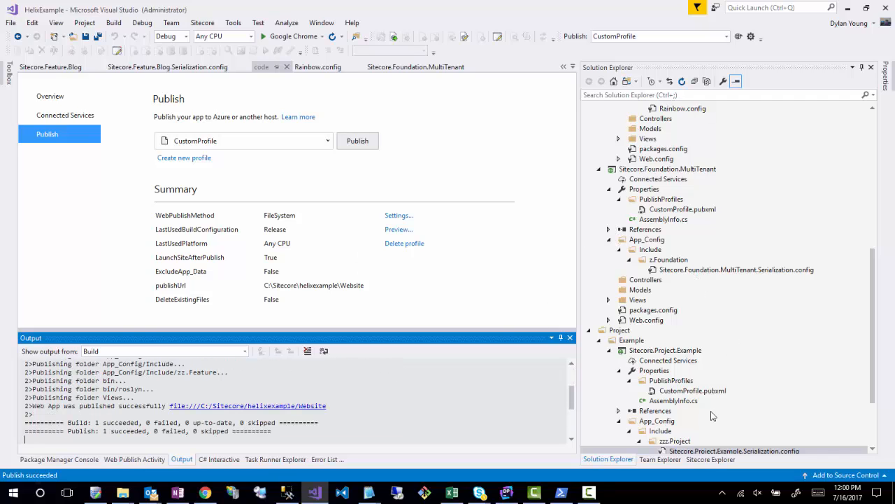
{"action": "left_click", "coordinate": [675, 330]}
{"action": "scroll", "coordinate": [675, 330], "scroll_direction": "up", "scroll_amount": 10}
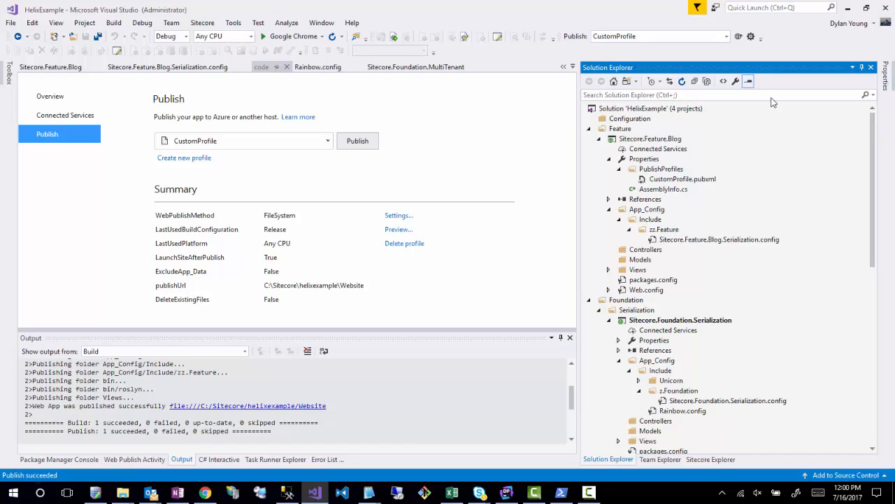
- Switch to Chrome, reload the Content Editor, and open the Unicorn control panel at helixexample.local
{"action": "left_click", "coordinate": [849, 10]}
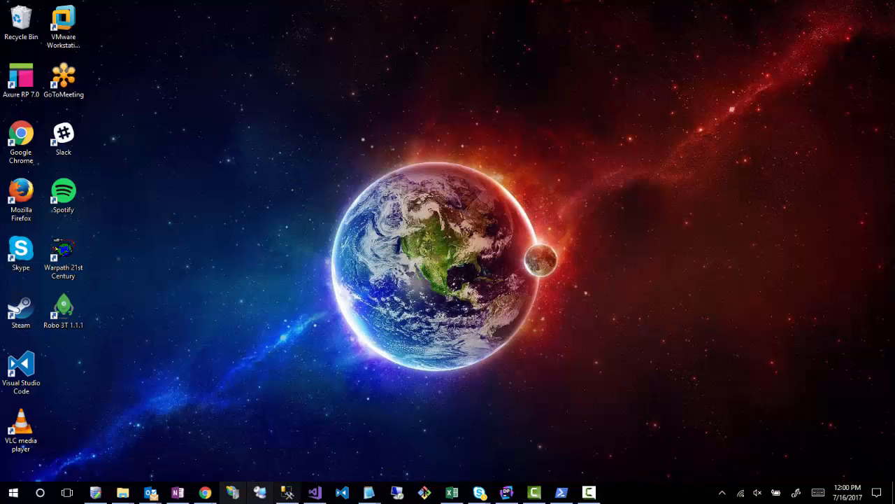
{"action": "left_click", "coordinate": [205, 493]}
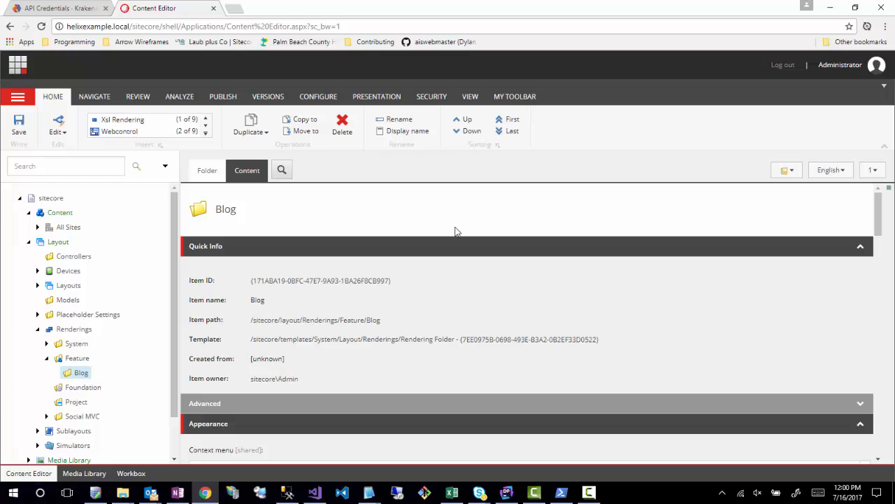
{"action": "left_click", "coordinate": [42, 26]}
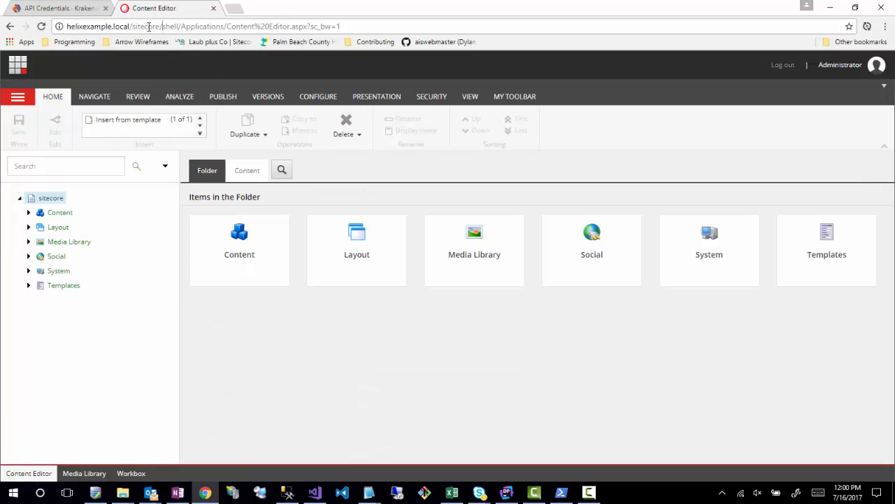
{"action": "left_click_drag", "start_coordinate": [134, 26], "coordinate": [893, 112]}
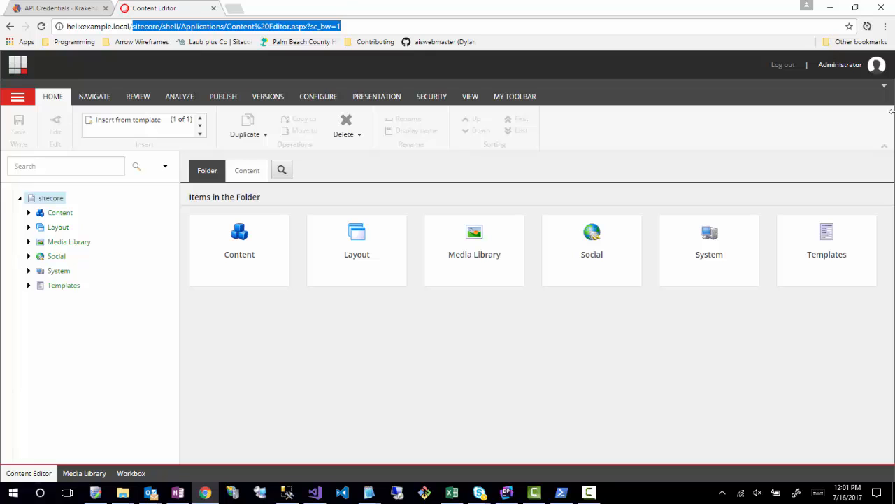
{"action": "type", "text": "unicorn"}
{"action": "key", "text": "Return"}
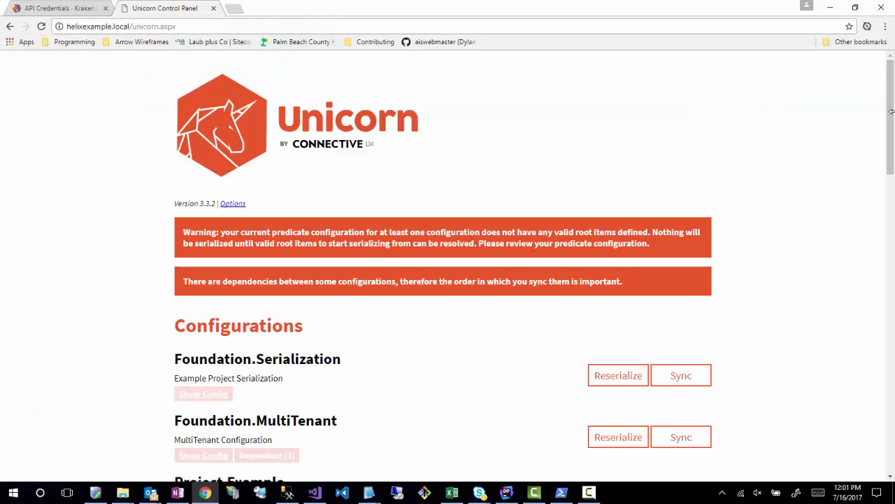
- Perform the initial serialization of the Feature.Blog configuration in the Unicorn control panel
{"action": "scroll", "coordinate": [525, 242], "scroll_direction": "down", "scroll_amount": 4}
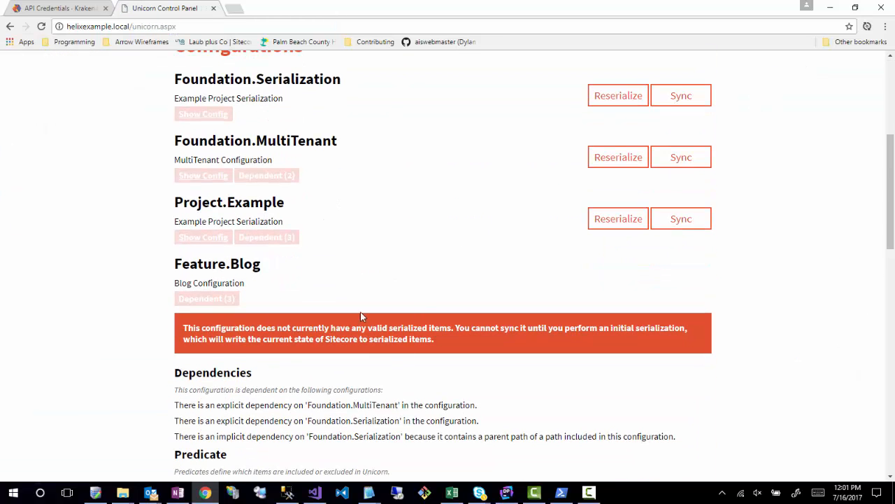
{"action": "scroll", "coordinate": [586, 329], "scroll_direction": "down", "scroll_amount": 10}
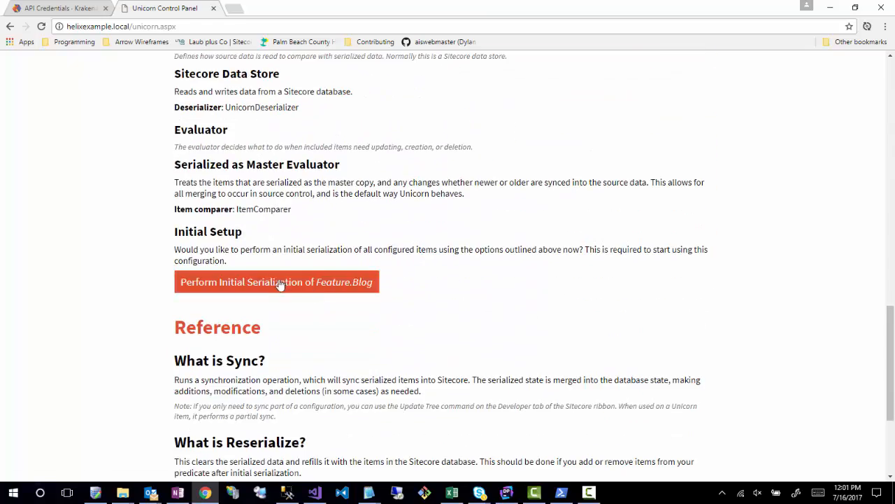
{"action": "left_click", "coordinate": [278, 283]}
- Perform the initial serialization of the Project.Example configuration and return to the Unicorn control panel
{"action": "scroll", "coordinate": [419, 286], "scroll_direction": "down", "scroll_amount": 6}
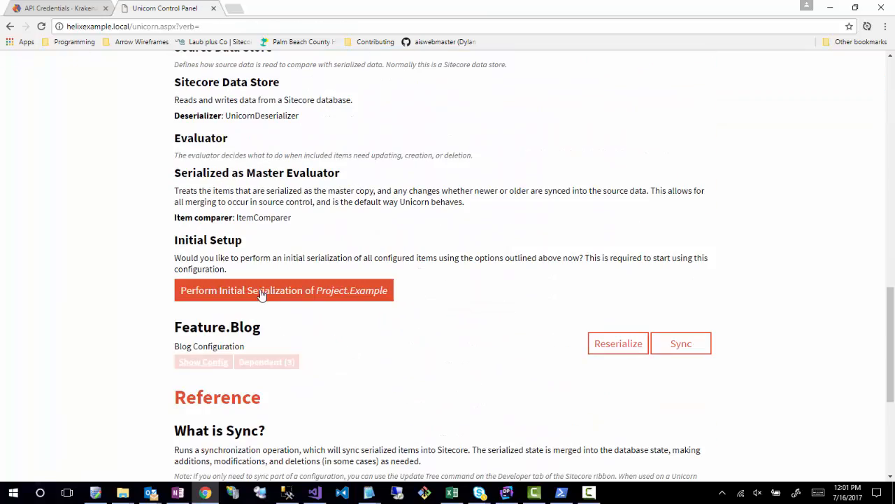
{"action": "left_click", "coordinate": [291, 296]}
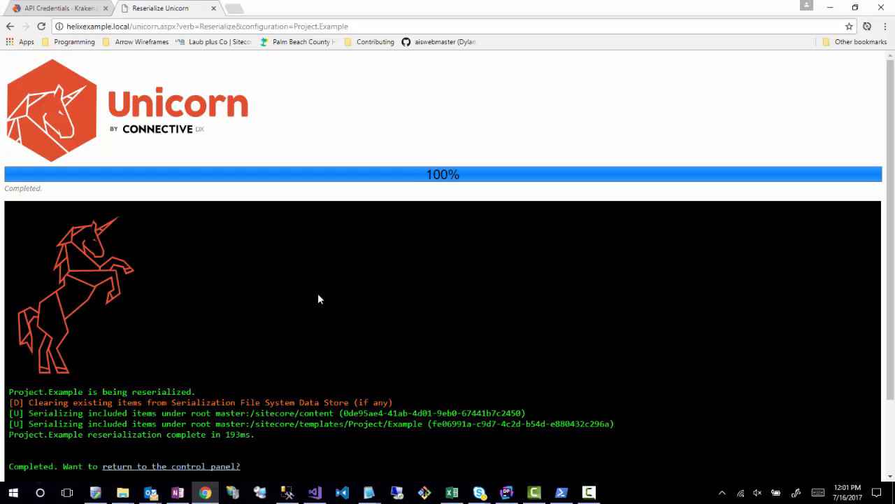
{"action": "scroll", "coordinate": [317, 298], "scroll_direction": "down", "scroll_amount": 2}
{"action": "left_click", "coordinate": [158, 374]}
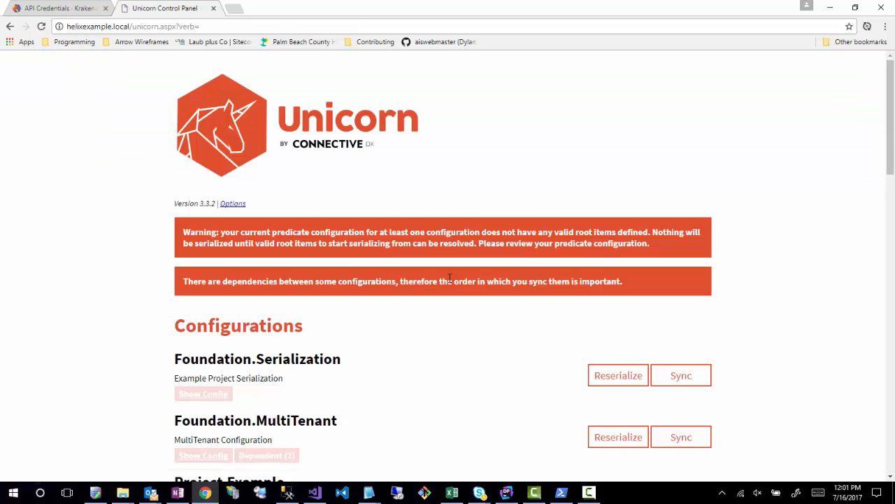
- Switch to Visual Studio and open Sitecore.Feature.Blog.Serialization.config at the targetDataStore's physicalRootPath
{"action": "left_click", "coordinate": [314, 493]}
{"action": "scroll", "coordinate": [725, 330], "scroll_direction": "down", "scroll_amount": 4}
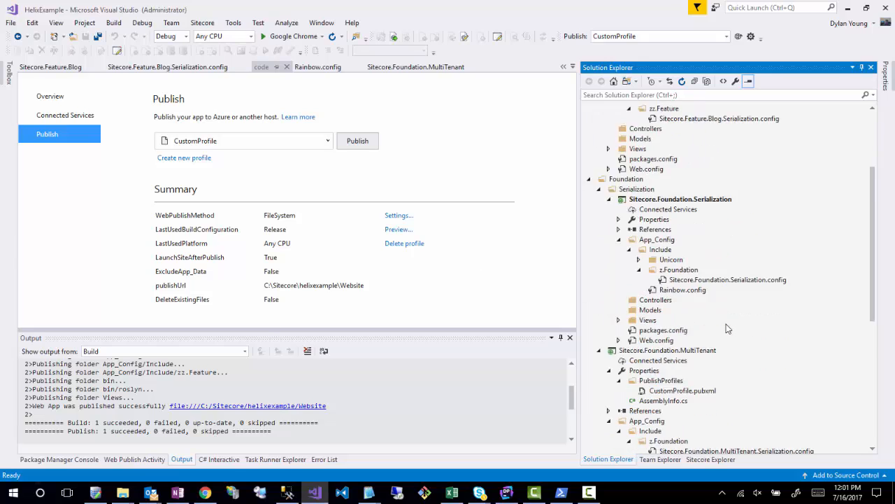
{"action": "scroll", "coordinate": [726, 319], "scroll_direction": "up", "scroll_amount": 4}
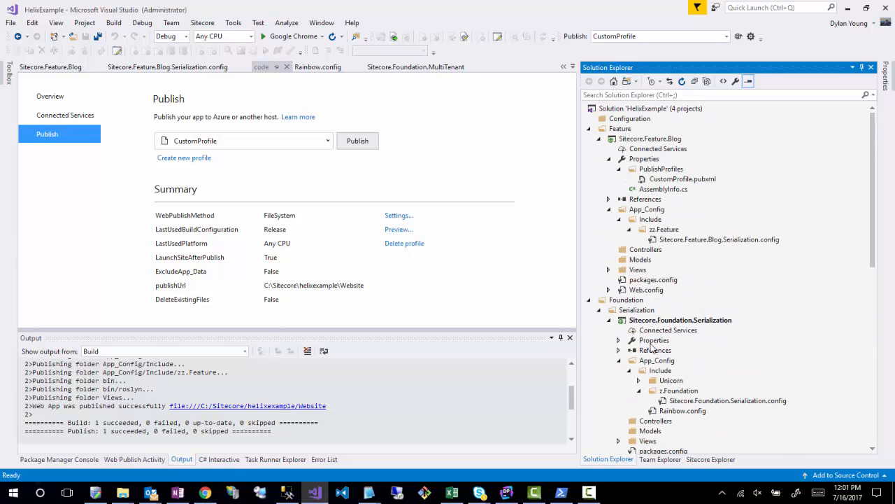
{"action": "double_click", "coordinate": [720, 241]}
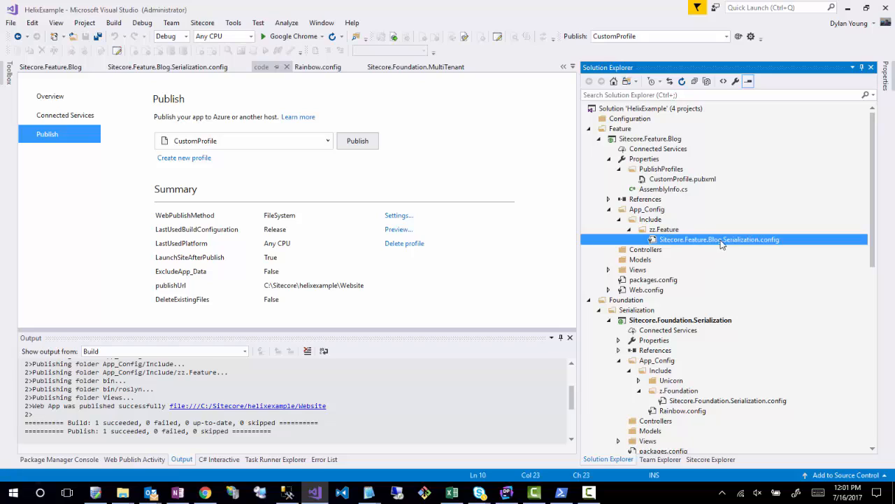
{"action": "left_click", "coordinate": [228, 121]}
{"action": "left_click", "coordinate": [236, 115]}
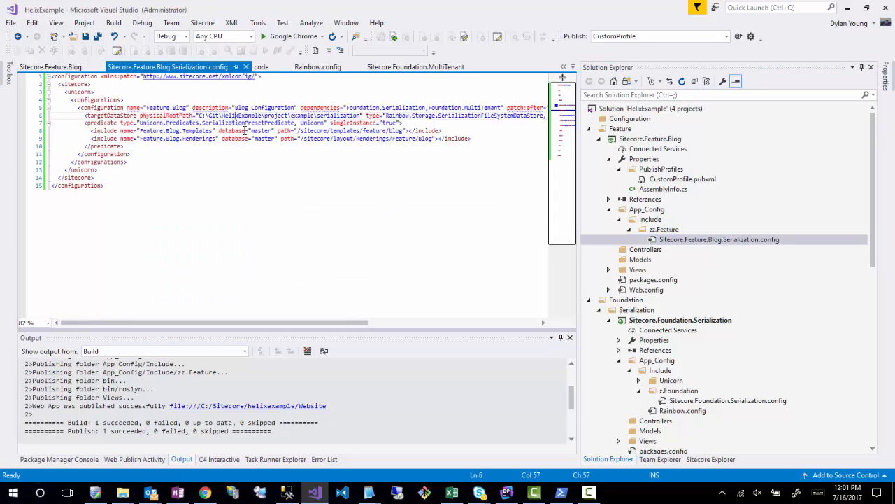
- Replace the "project" folder with "feature" in the targetDataStore's physicalRootPath
{"action": "double_click", "coordinate": [269, 115]}
{"action": "type", "text": "featre"}
{"action": "key", "text": "BackSpace"}
{"action": "key", "text": "BackSpace"}
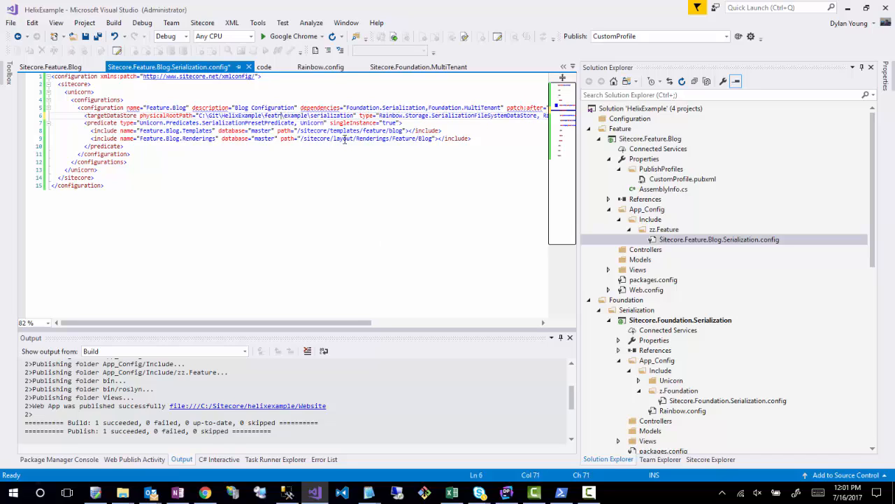
{"action": "type", "text": "u"}
{"action": "type", "text": "ure"}
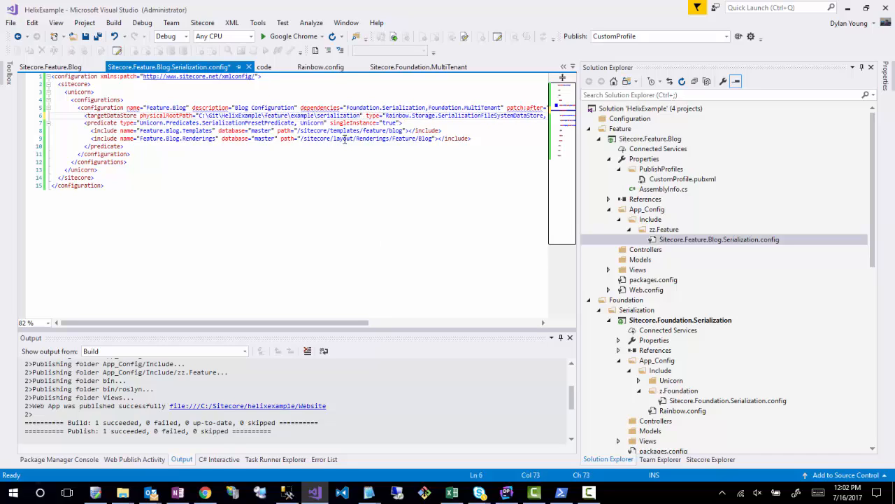
- Replace the "example" folder with "blog" so the physicalRootPath reads C:\Git\HelixExample\feature\blog\serialization, and save the config file
{"action": "key", "text": "shift+Right"}
{"action": "key", "text": "shift+Right"}
{"action": "key", "text": "shift+Right"}
{"action": "key", "text": "Right"}
{"action": "key", "text": "Right"}
{"action": "key", "text": "BackSpace"}
{"action": "key", "text": "BackSpace"}
{"action": "key", "text": "BackSpace"}
{"action": "key", "text": "BackSpace"}
{"action": "key", "text": "BackSpace"}
{"action": "key", "text": "BackSpace"}
{"action": "key", "text": "BackSpace"}
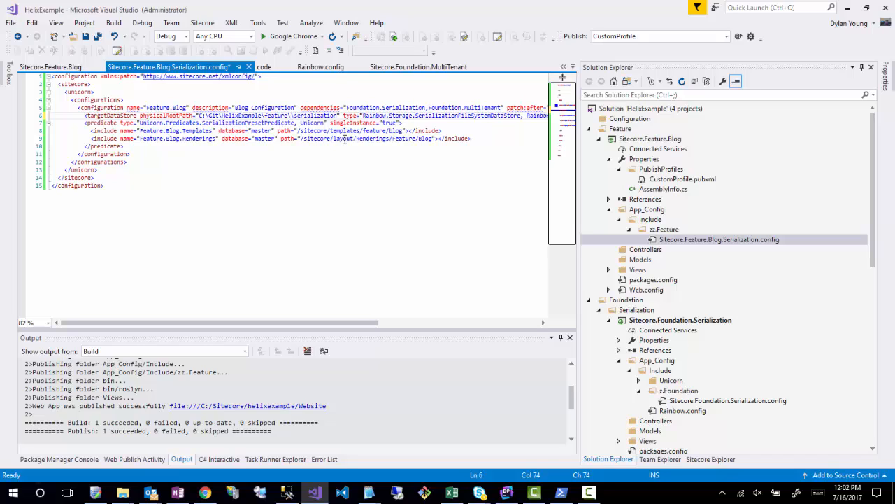
{"action": "type", "text": "blog"}
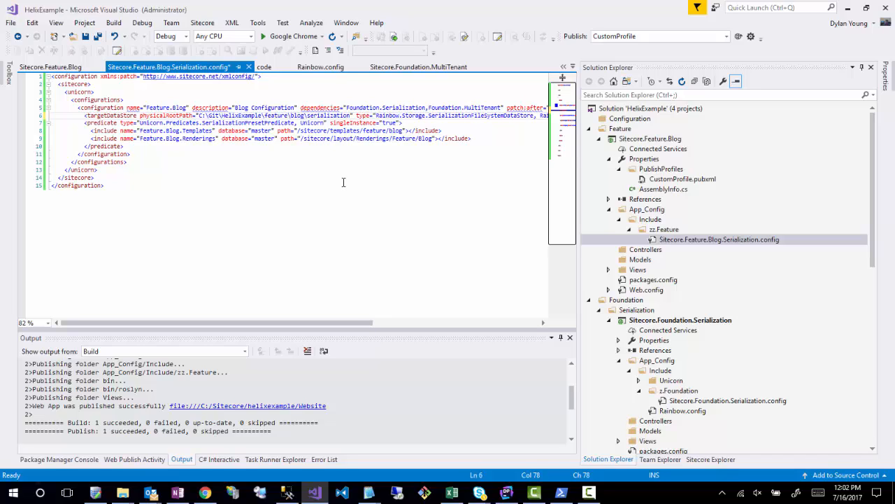
{"action": "key", "text": "ctrl+s"}
{"action": "left_click", "coordinate": [343, 180]}
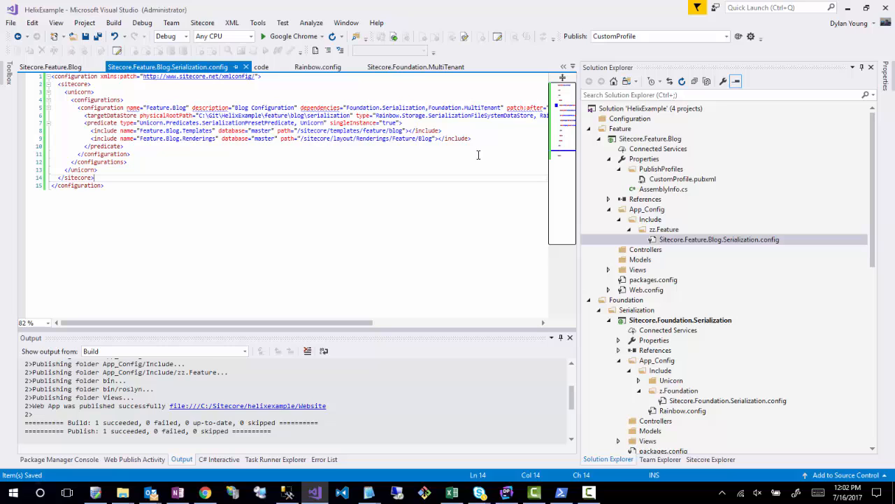
- Publish the blog project with CustomProfile, then switch to Chrome and reload the Unicorn control panel
{"action": "left_click", "coordinate": [739, 37]}
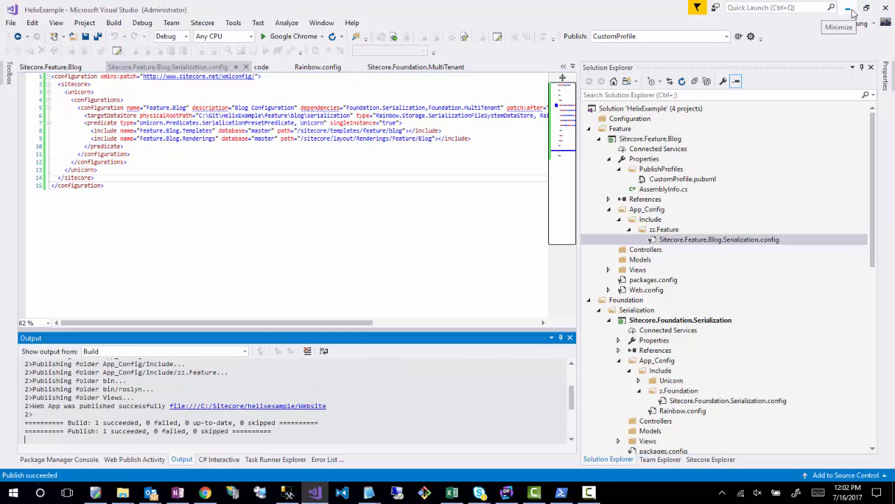
{"action": "left_click", "coordinate": [850, 10]}
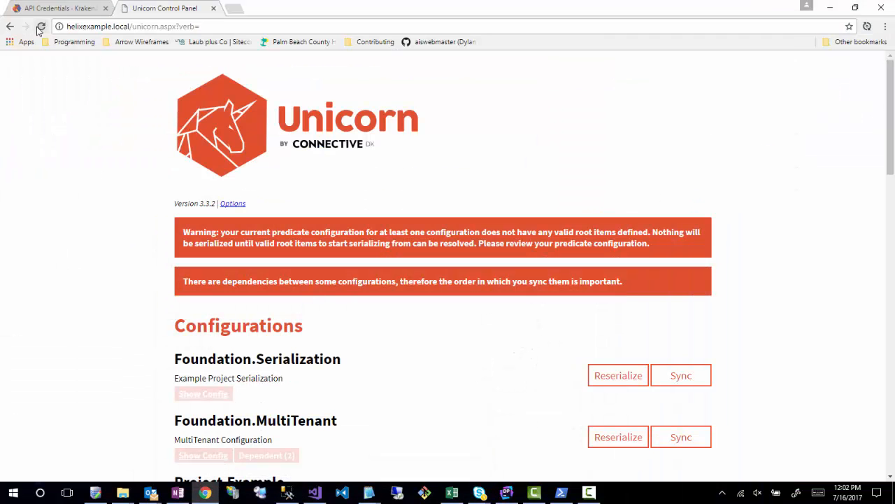
{"action": "left_click", "coordinate": [41, 27]}
- Run the initial serialization of Feature.Blog again and return to the Unicorn control panel
{"action": "scroll", "coordinate": [117, 293], "scroll_direction": "down", "scroll_amount": 10}
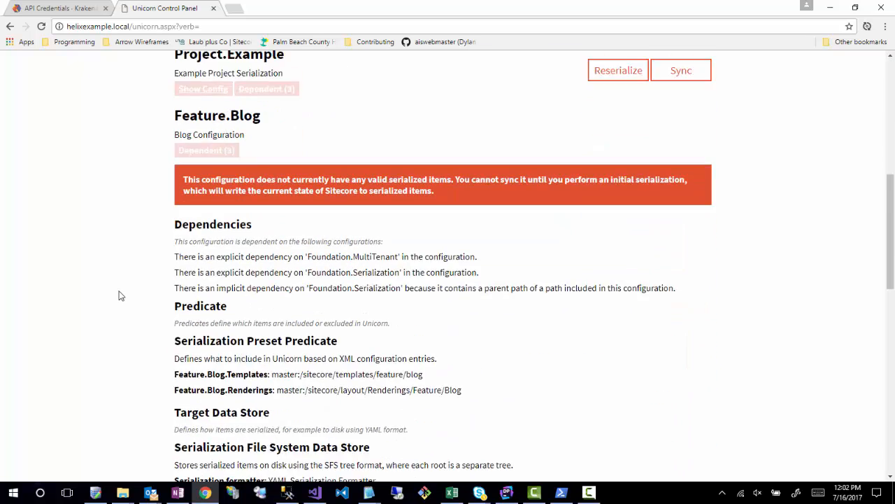
{"action": "scroll", "coordinate": [126, 293], "scroll_direction": "down", "scroll_amount": 4}
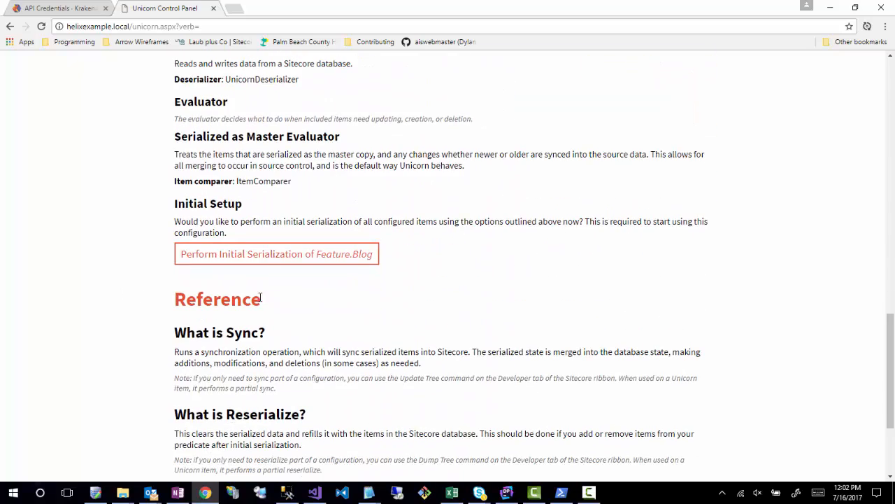
{"action": "left_click", "coordinate": [275, 254]}
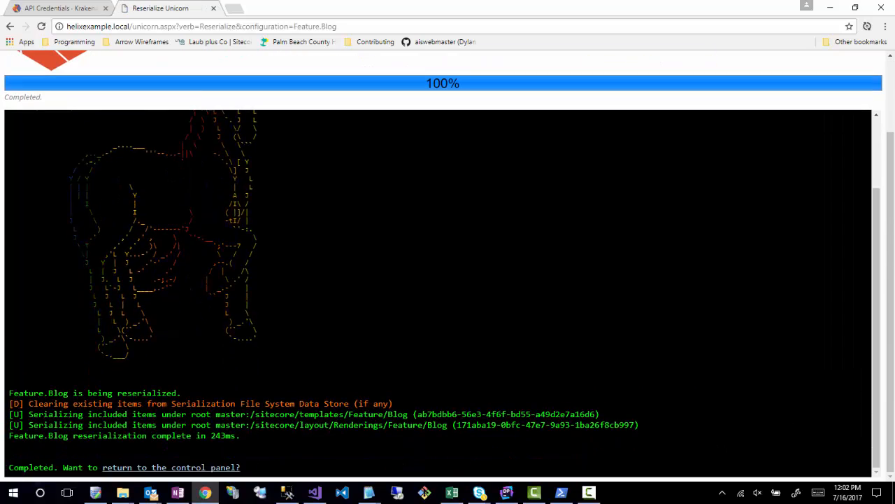
{"action": "left_click", "coordinate": [140, 475]}
- Sync the Foundation.Serialization configuration and go back to the Unicorn control panel
{"action": "scroll", "coordinate": [413, 348], "scroll_direction": "down", "scroll_amount": 6}
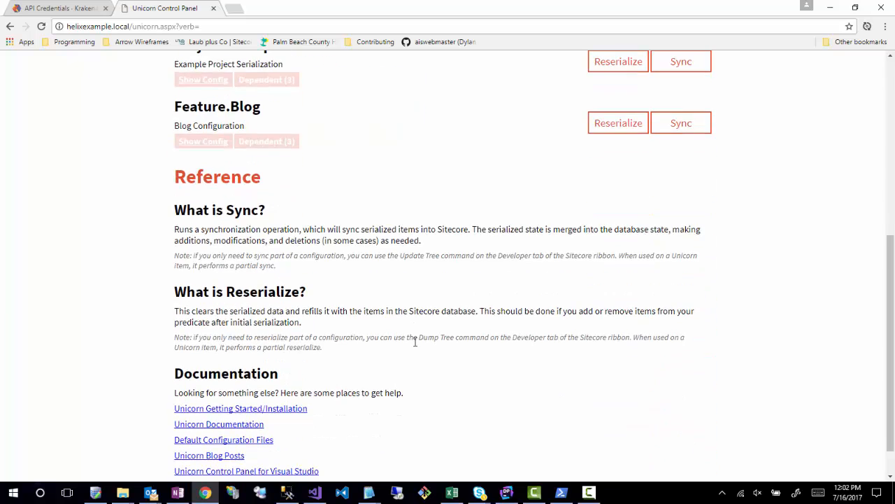
{"action": "scroll", "coordinate": [413, 343], "scroll_direction": "up", "scroll_amount": 5}
{"action": "scroll", "coordinate": [416, 345], "scroll_direction": "down", "scroll_amount": 2}
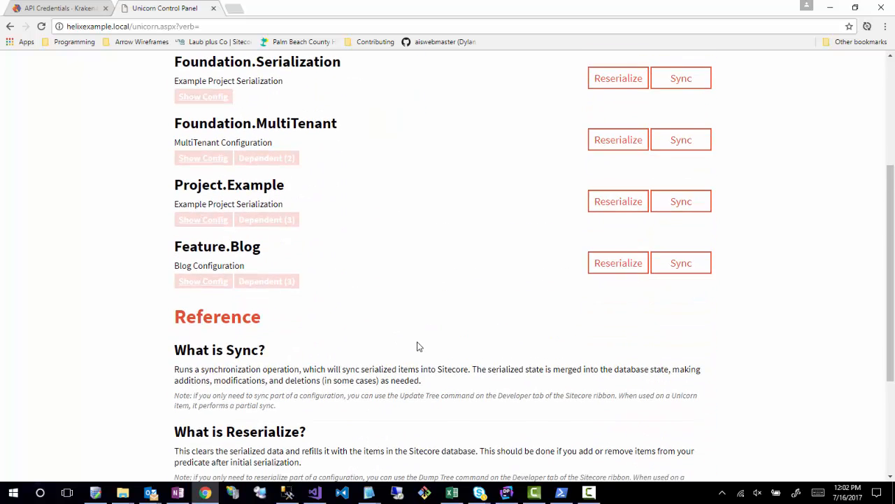
{"action": "scroll", "coordinate": [418, 345], "scroll_direction": "up", "scroll_amount": 3}
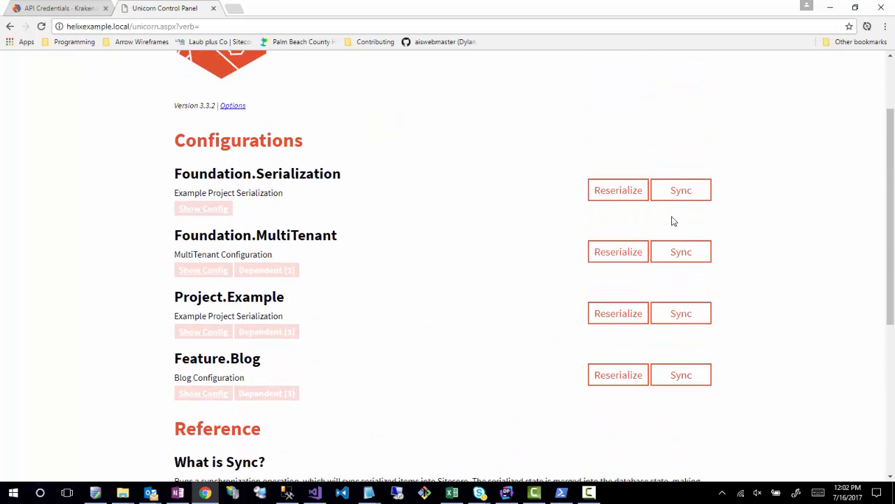
{"action": "left_click", "coordinate": [682, 193]}
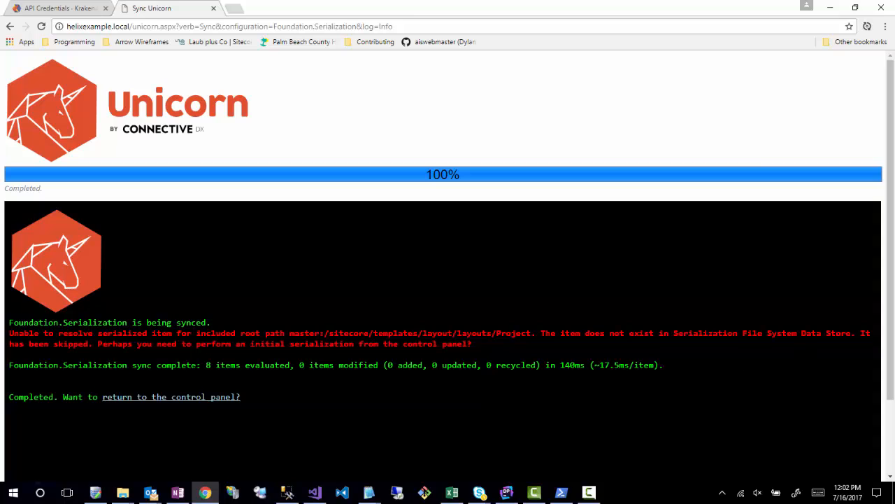
{"action": "left_click", "coordinate": [148, 399]}
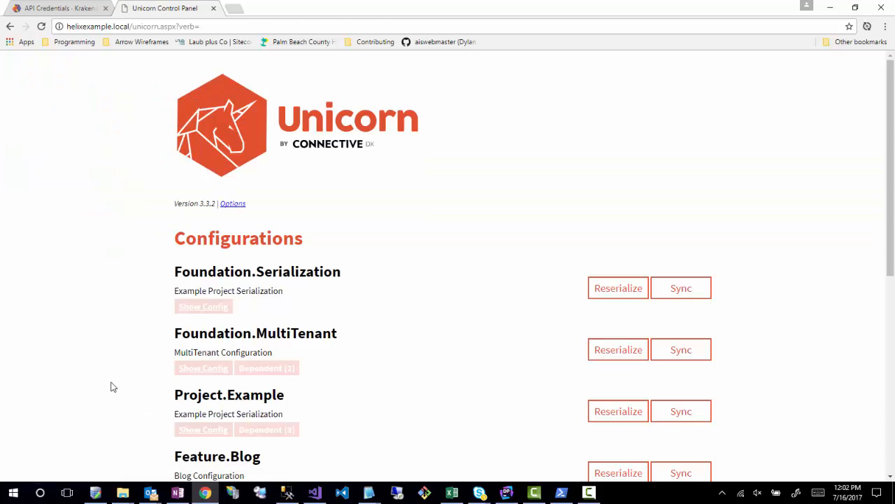
- Shorten the page address to helixexample.local/ and load the site's home page
{"action": "scroll", "coordinate": [111, 384], "scroll_direction": "down", "scroll_amount": 3}
{"action": "scroll", "coordinate": [111, 383], "scroll_direction": "up", "scroll_amount": 3}
{"action": "left_click", "coordinate": [163, 29]}
{"action": "left_click", "coordinate": [147, 27]}
{"action": "left_click_drag", "start_coordinate": [132, 26], "coordinate": [893, 70]}
{"action": "key", "text": "BackSpace"}
{"action": "key", "text": "Return"}
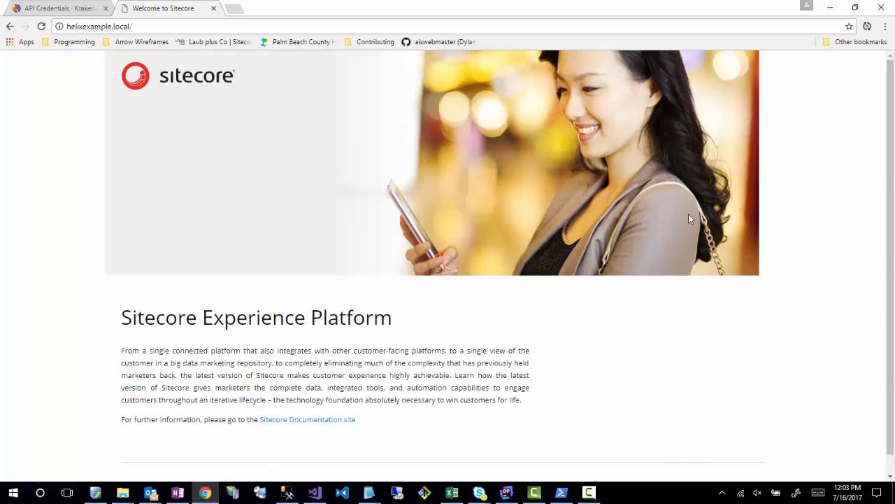
- Go to the Sitecore Launchpad at helixexample.local/sitecore and open the Content Editor
{"action": "left_click", "coordinate": [202, 25]}
{"action": "type", "text": "sitecore"}
{"action": "key", "text": "Return"}
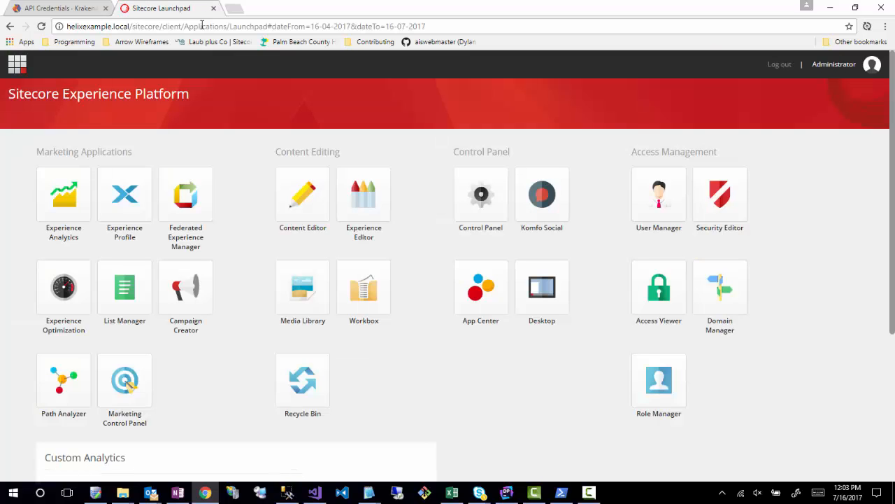
{"action": "left_click", "coordinate": [327, 202]}
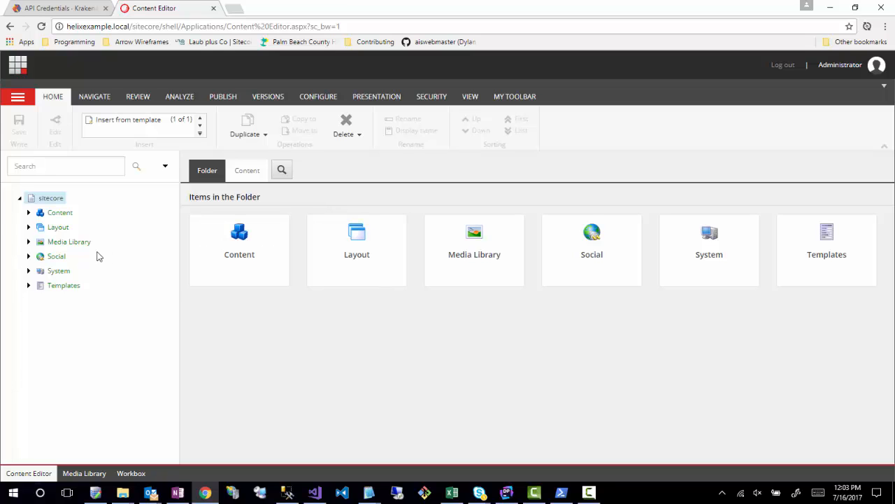
- Expand Content, All Sites, Templates and Layout in the content tree to review the structure
{"action": "left_click", "coordinate": [28, 212]}
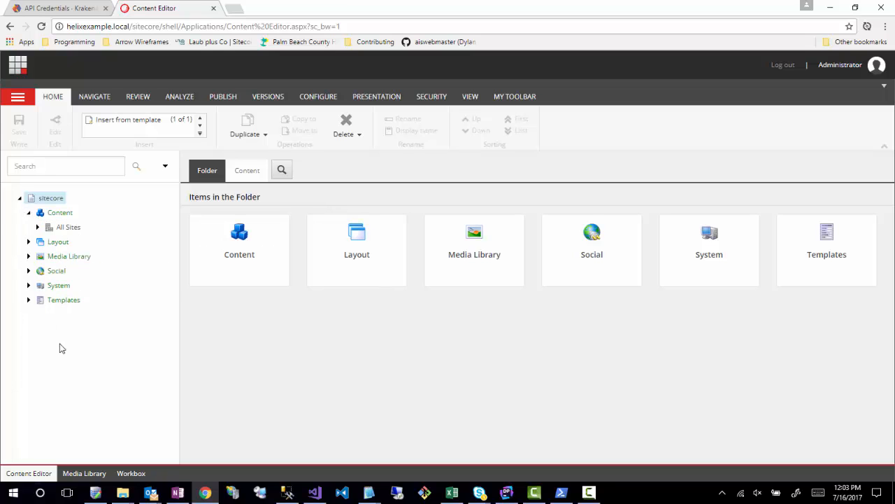
{"action": "left_click", "coordinate": [37, 226]}
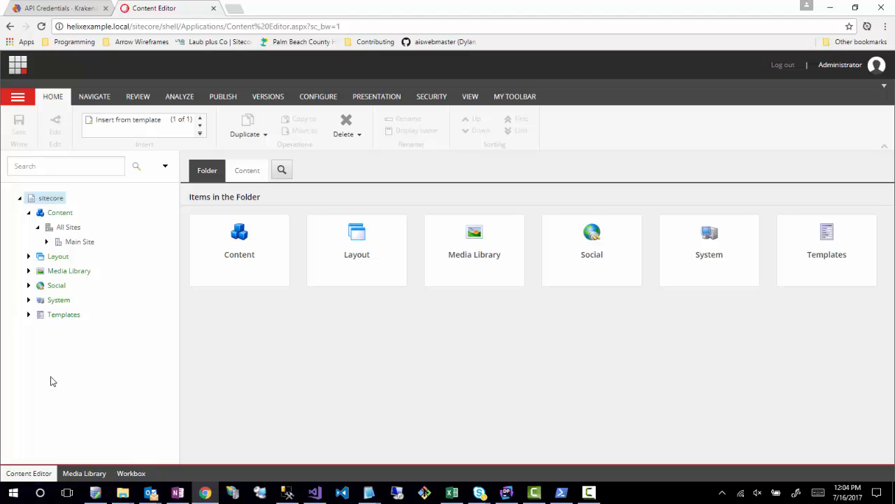
{"action": "left_click", "coordinate": [29, 315]}
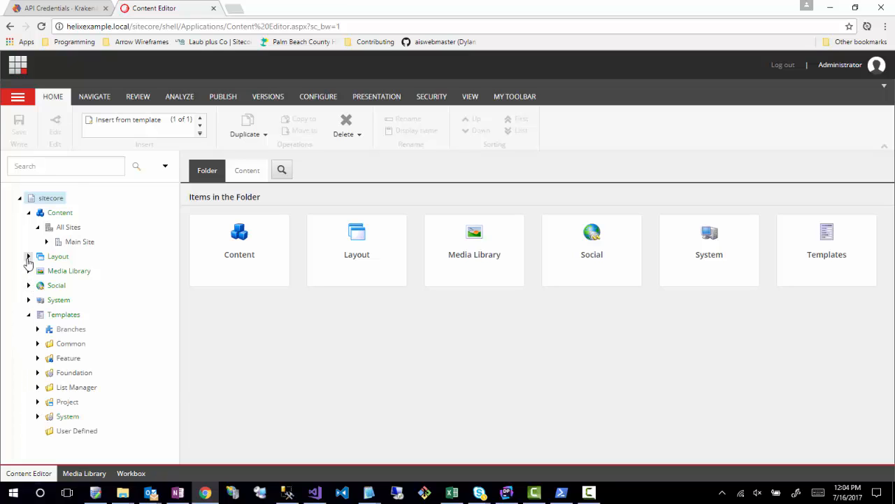
{"action": "left_click", "coordinate": [28, 256]}
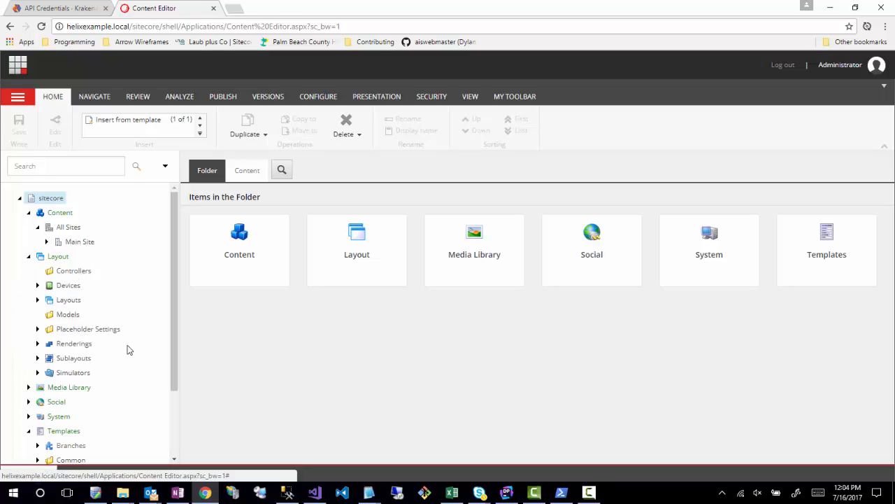